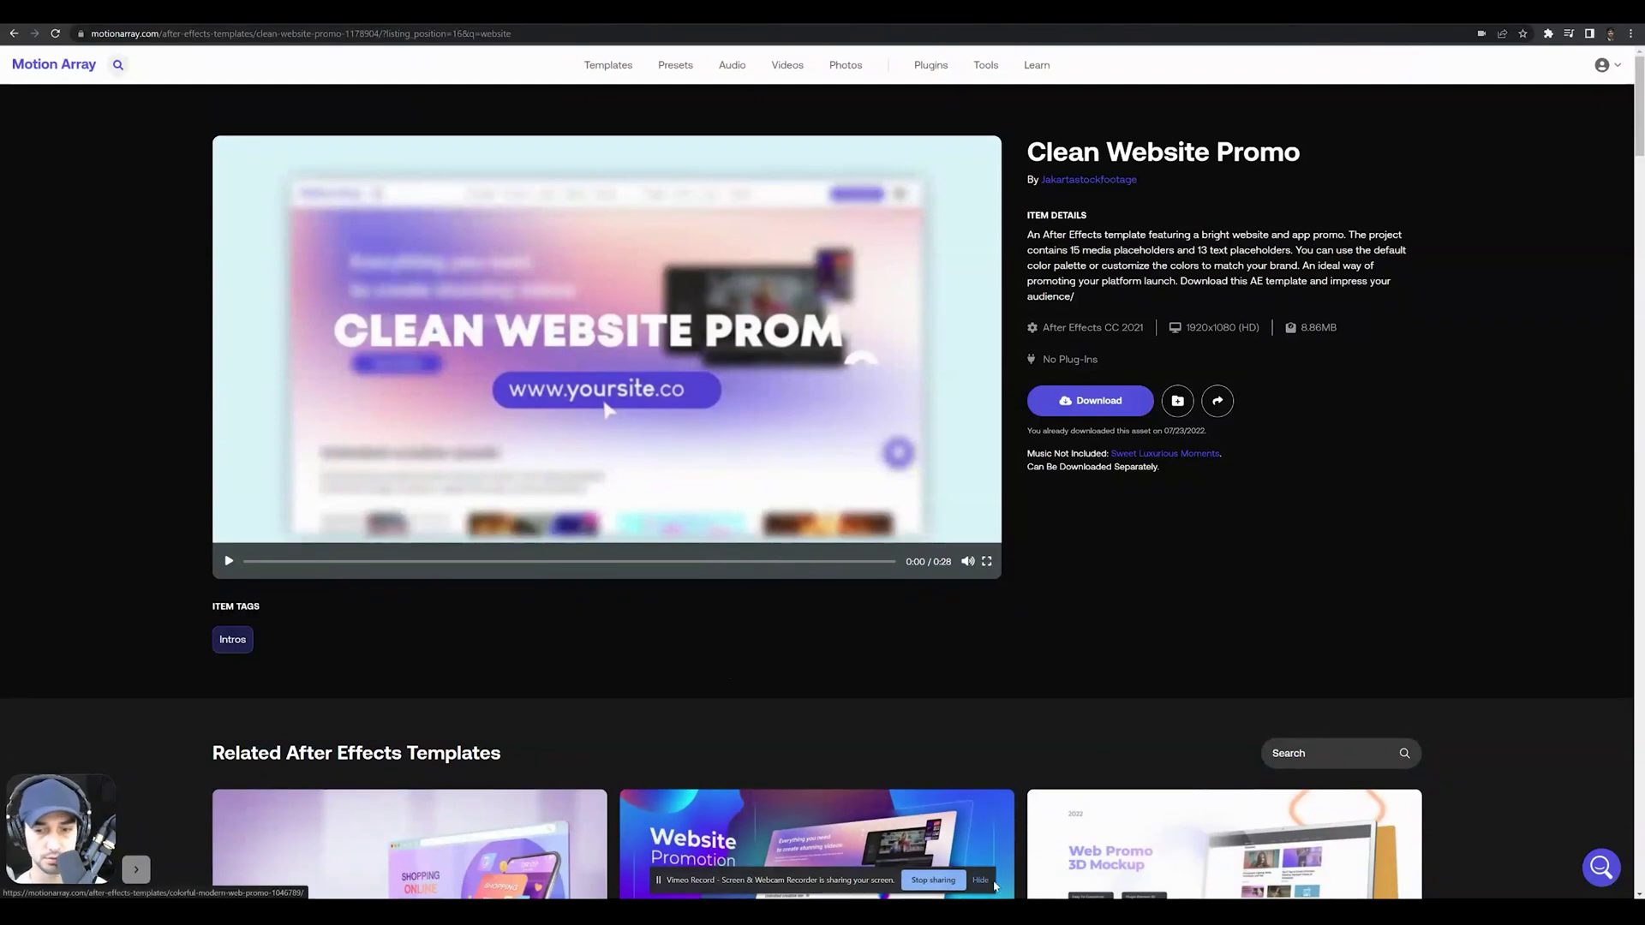
- Play the Clean Website Promo preview to its Thanks for Watching ending, then start its download
{"action": "left_click", "coordinate": [981, 880]}
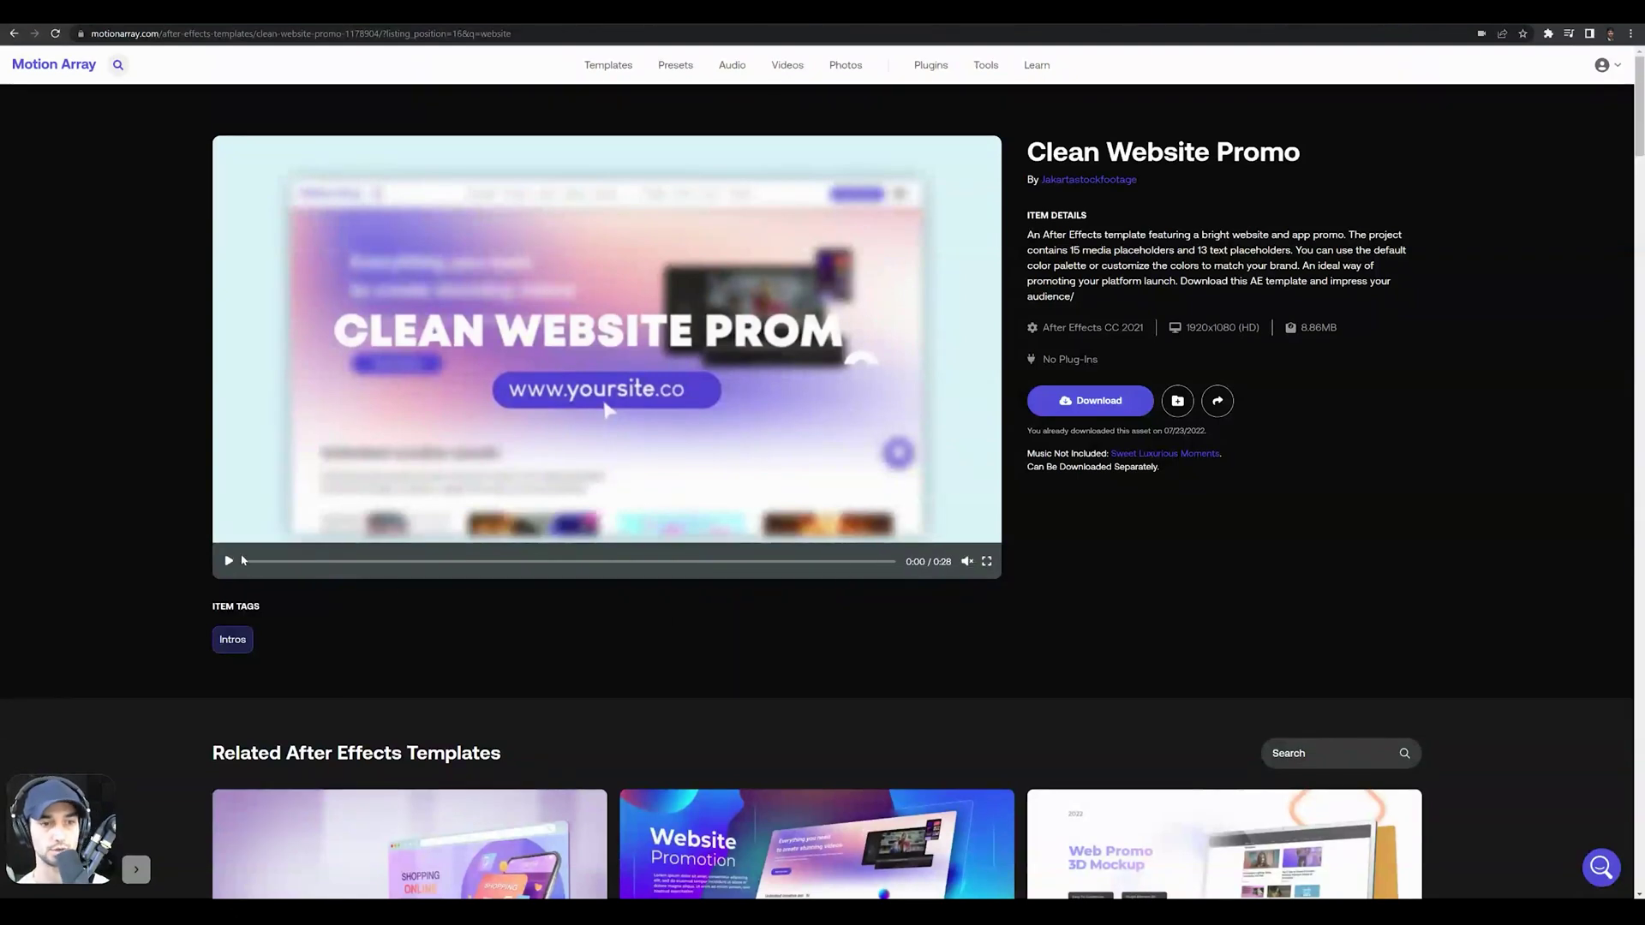
{"action": "left_click", "coordinate": [229, 561]}
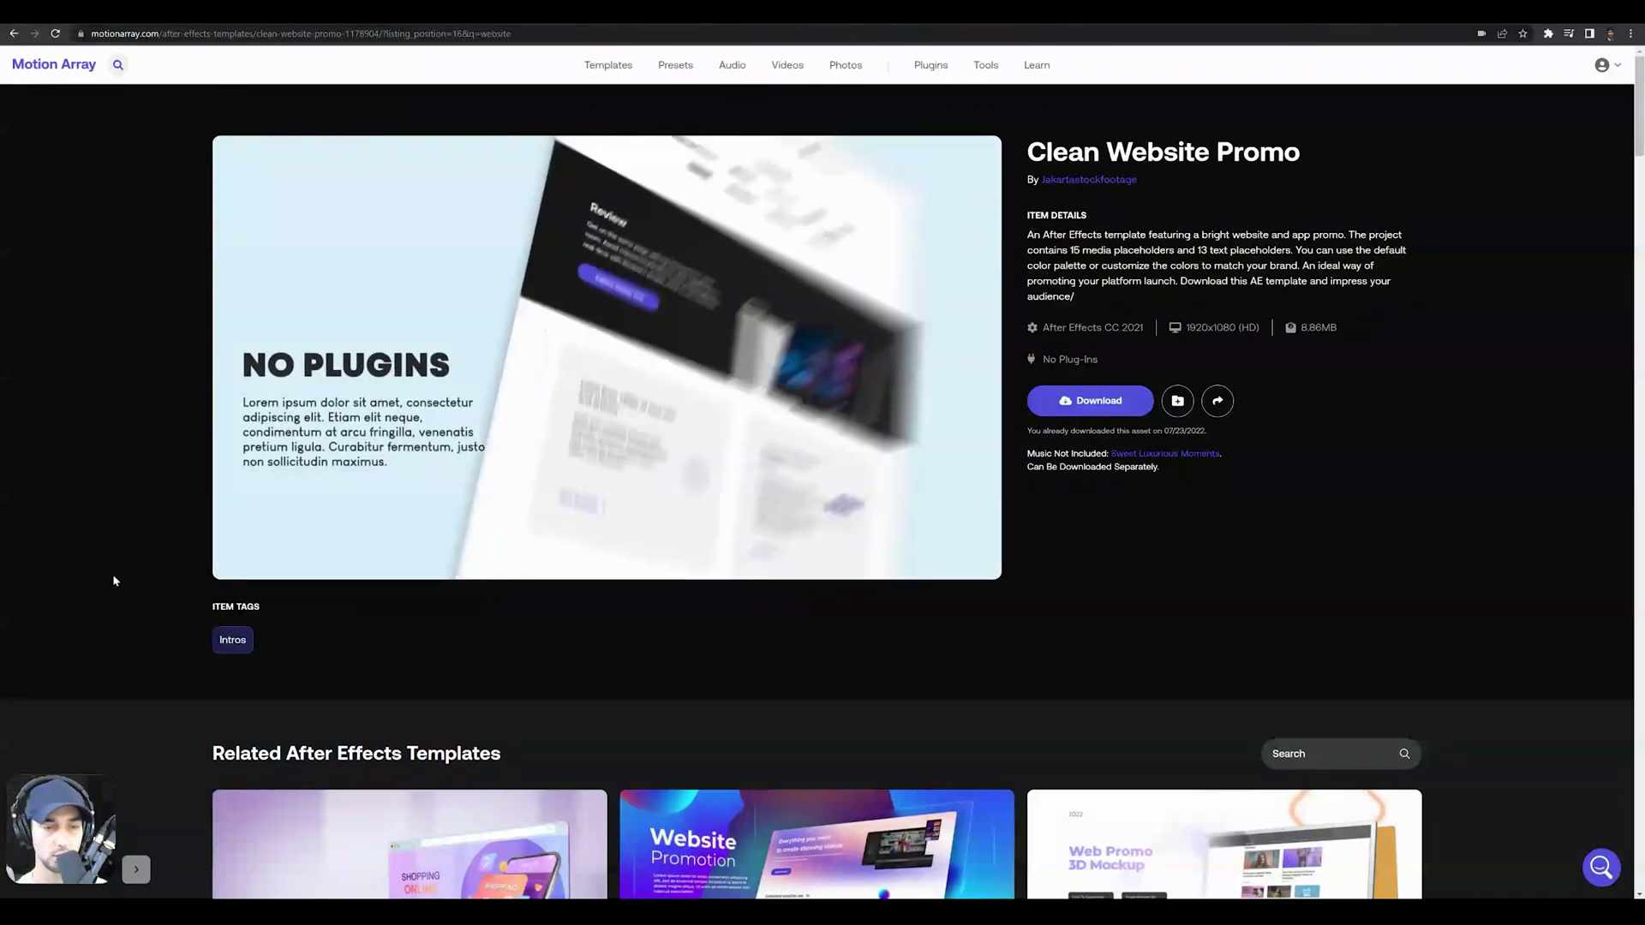
{"action": "mouse_move", "coordinate": [388, 314]}
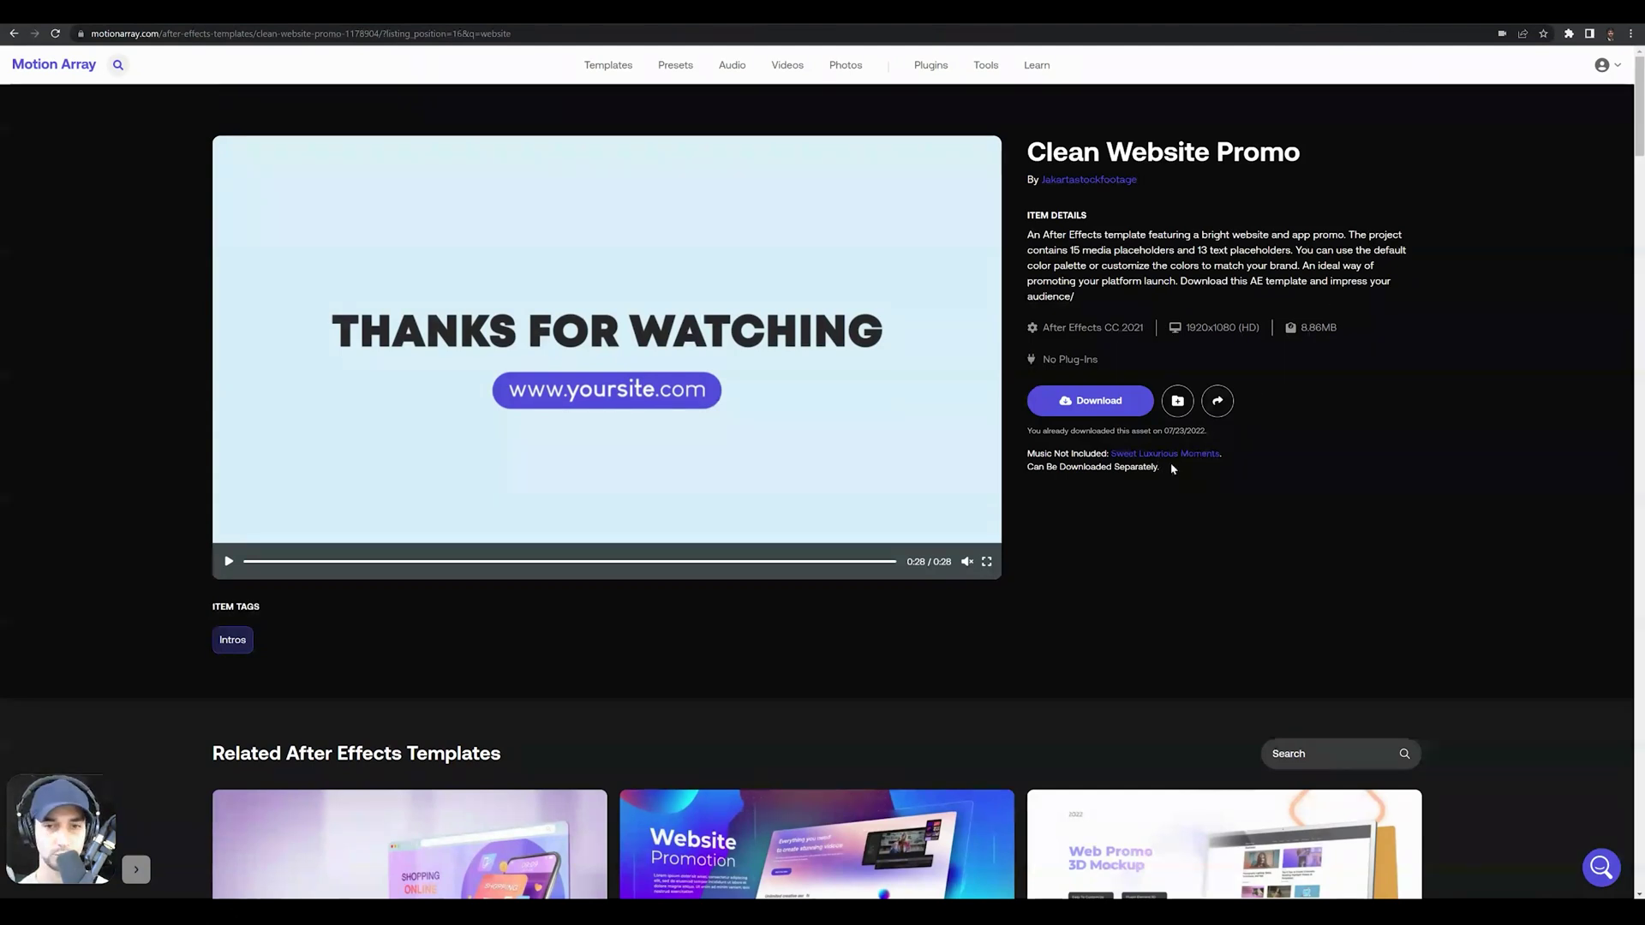
{"action": "left_click", "coordinate": [1105, 403]}
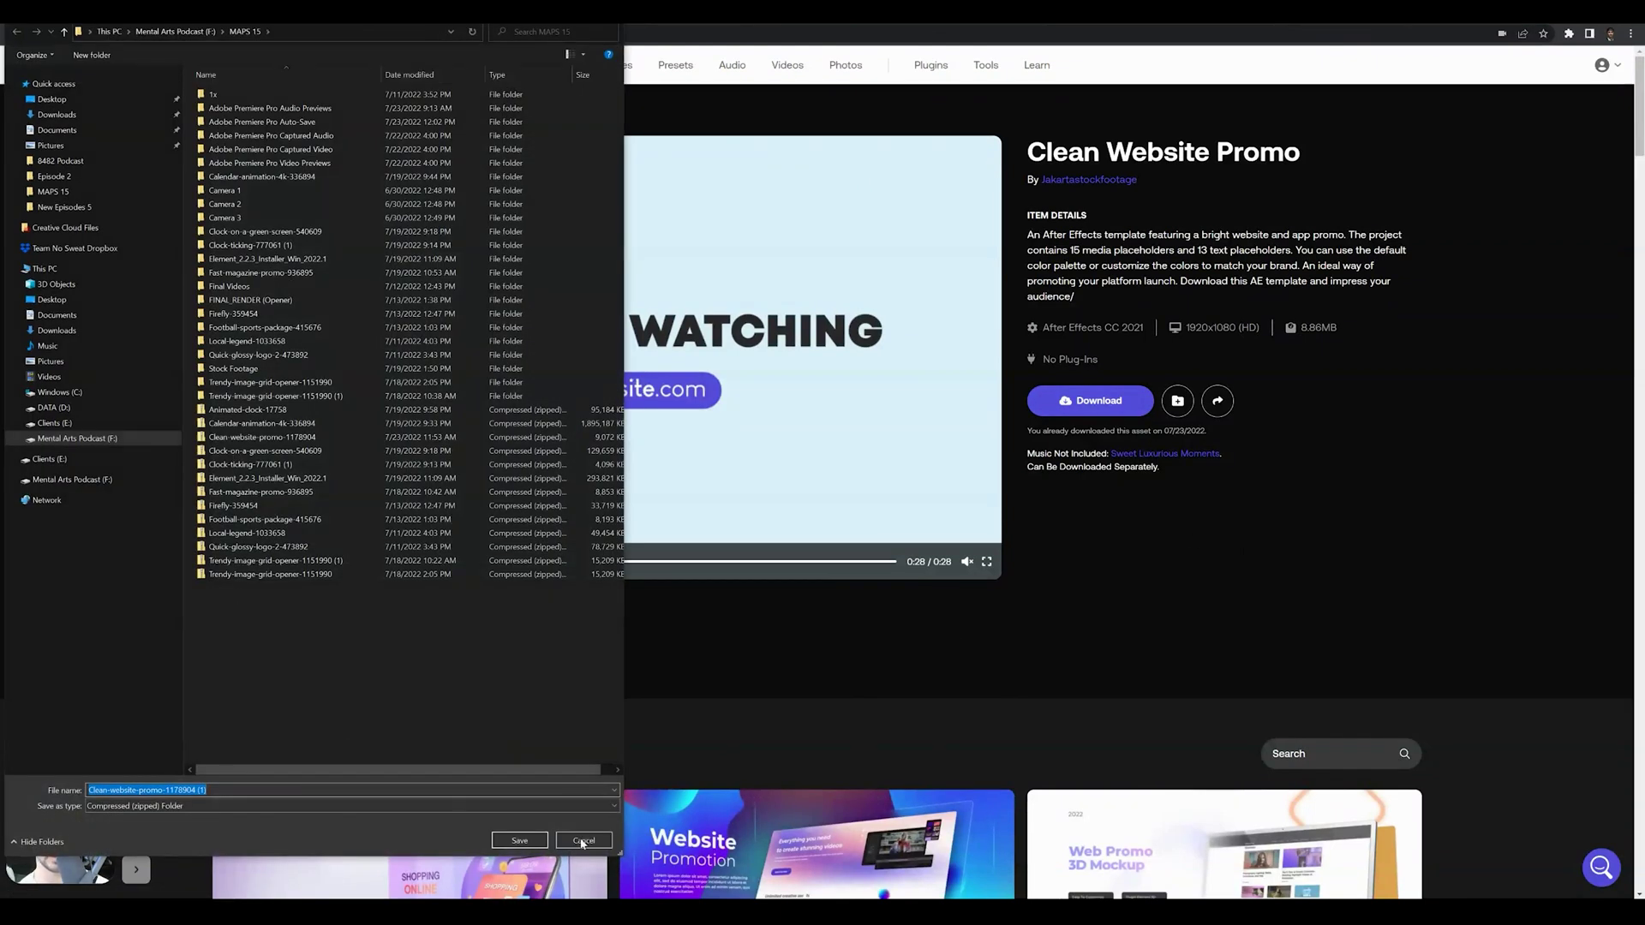
- Cancel the save dialog and extract the Clean-website-promo zip archive with Extract All
{"action": "left_click", "coordinate": [584, 841]}
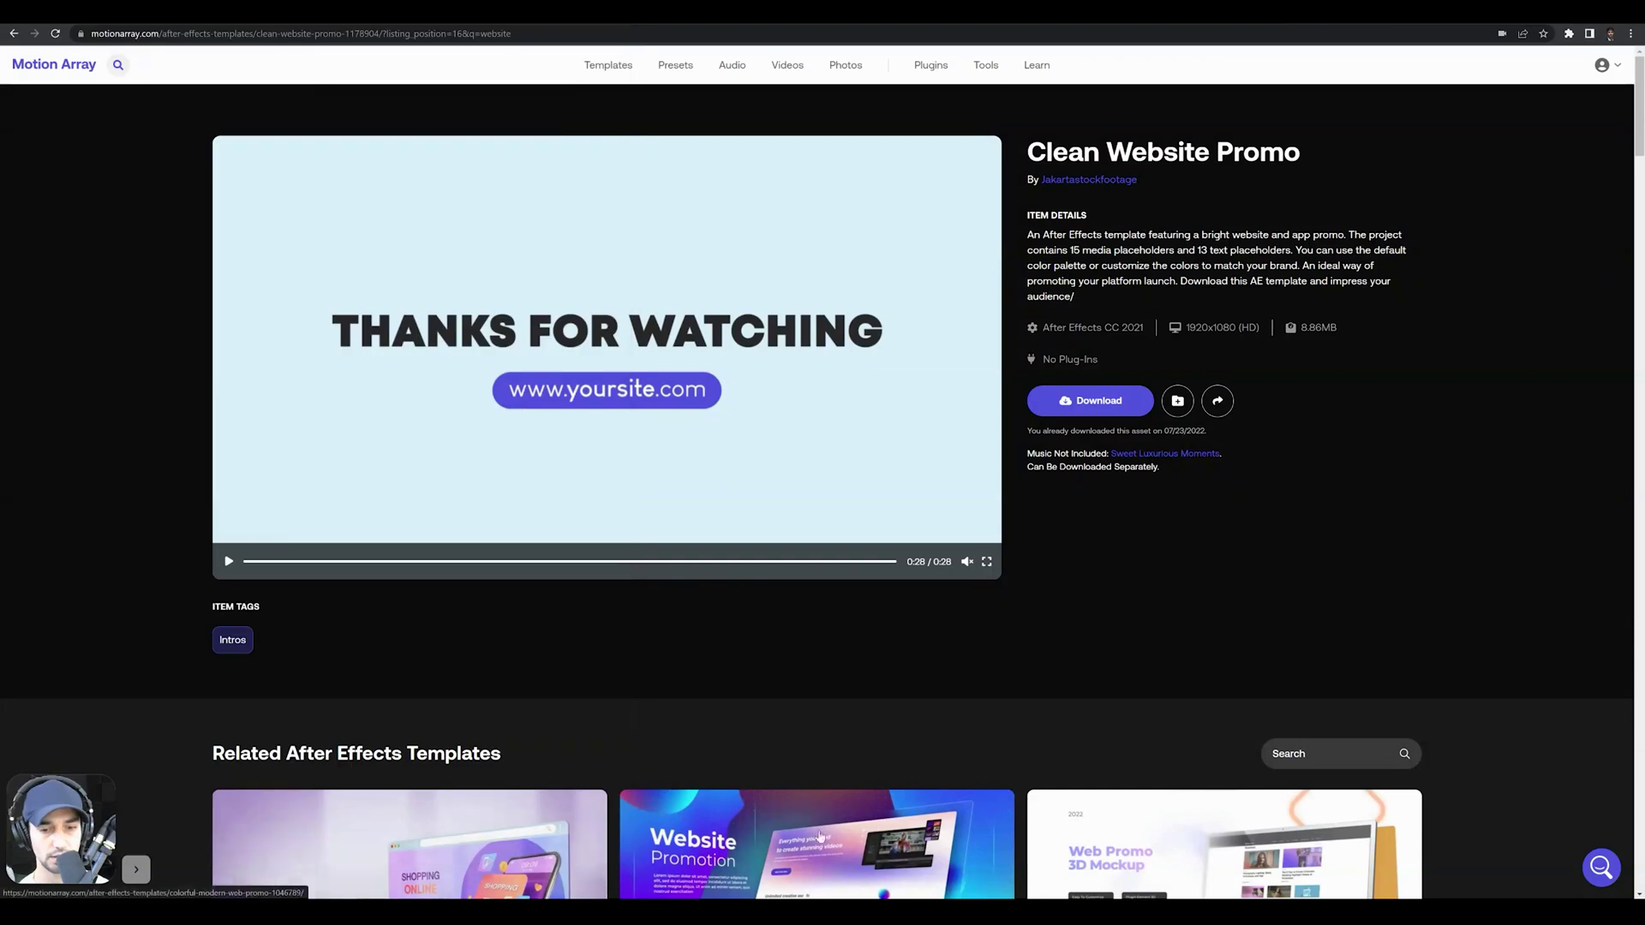
{"action": "key", "text": "alt+Tab"}
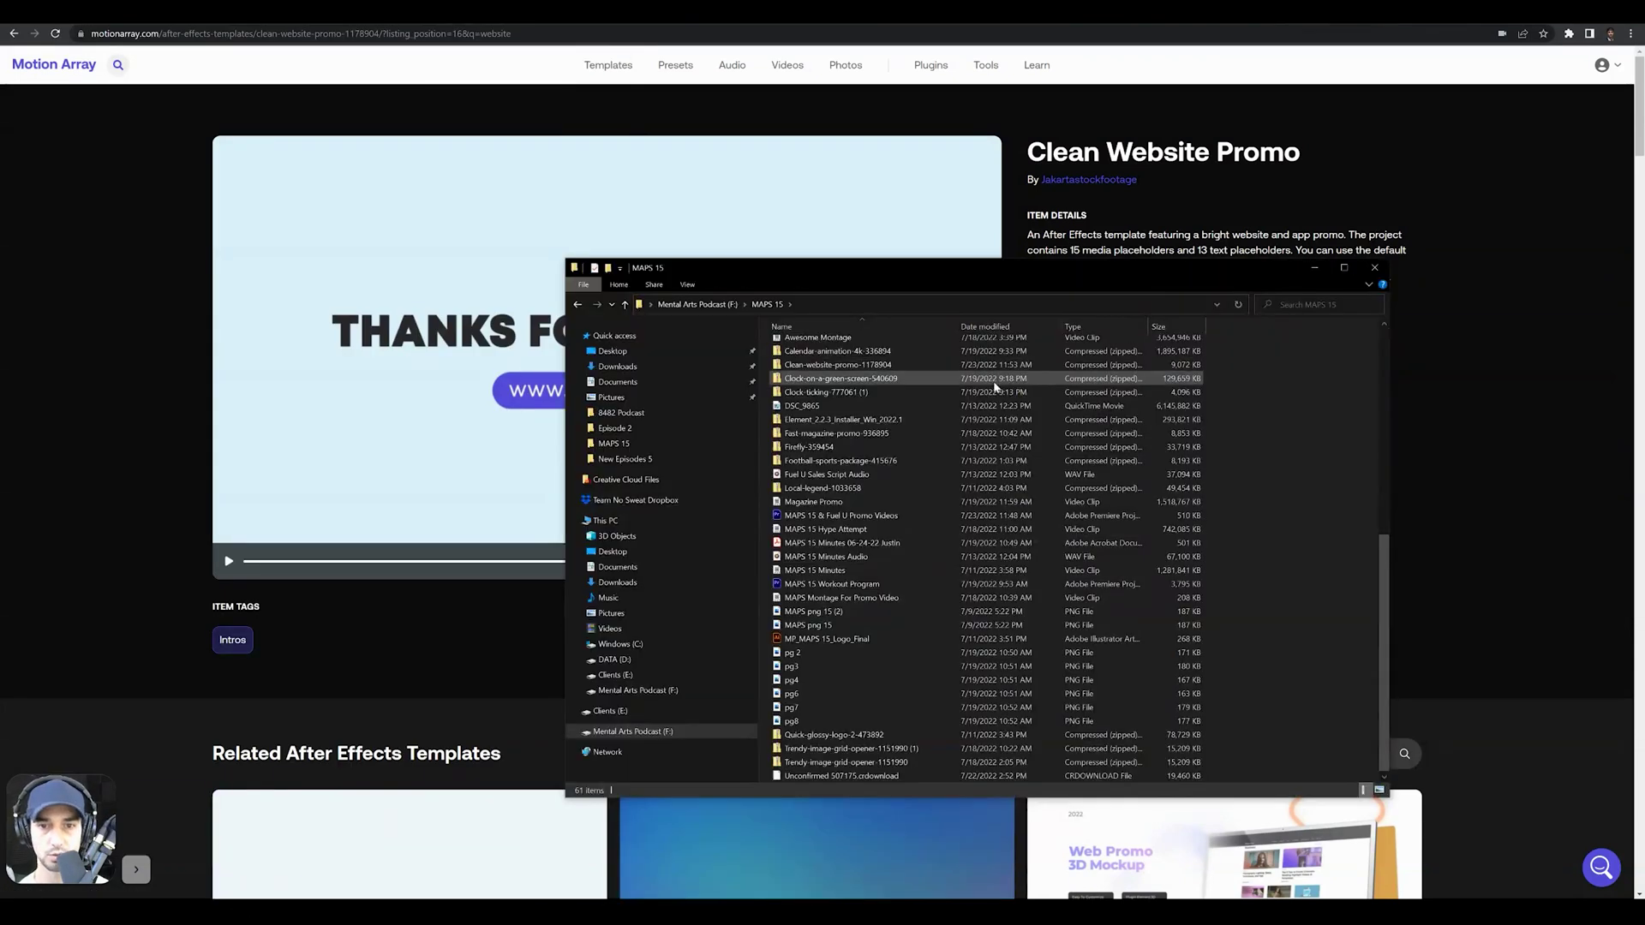
{"action": "left_click", "coordinate": [843, 367]}
{"action": "right_click", "coordinate": [841, 366]}
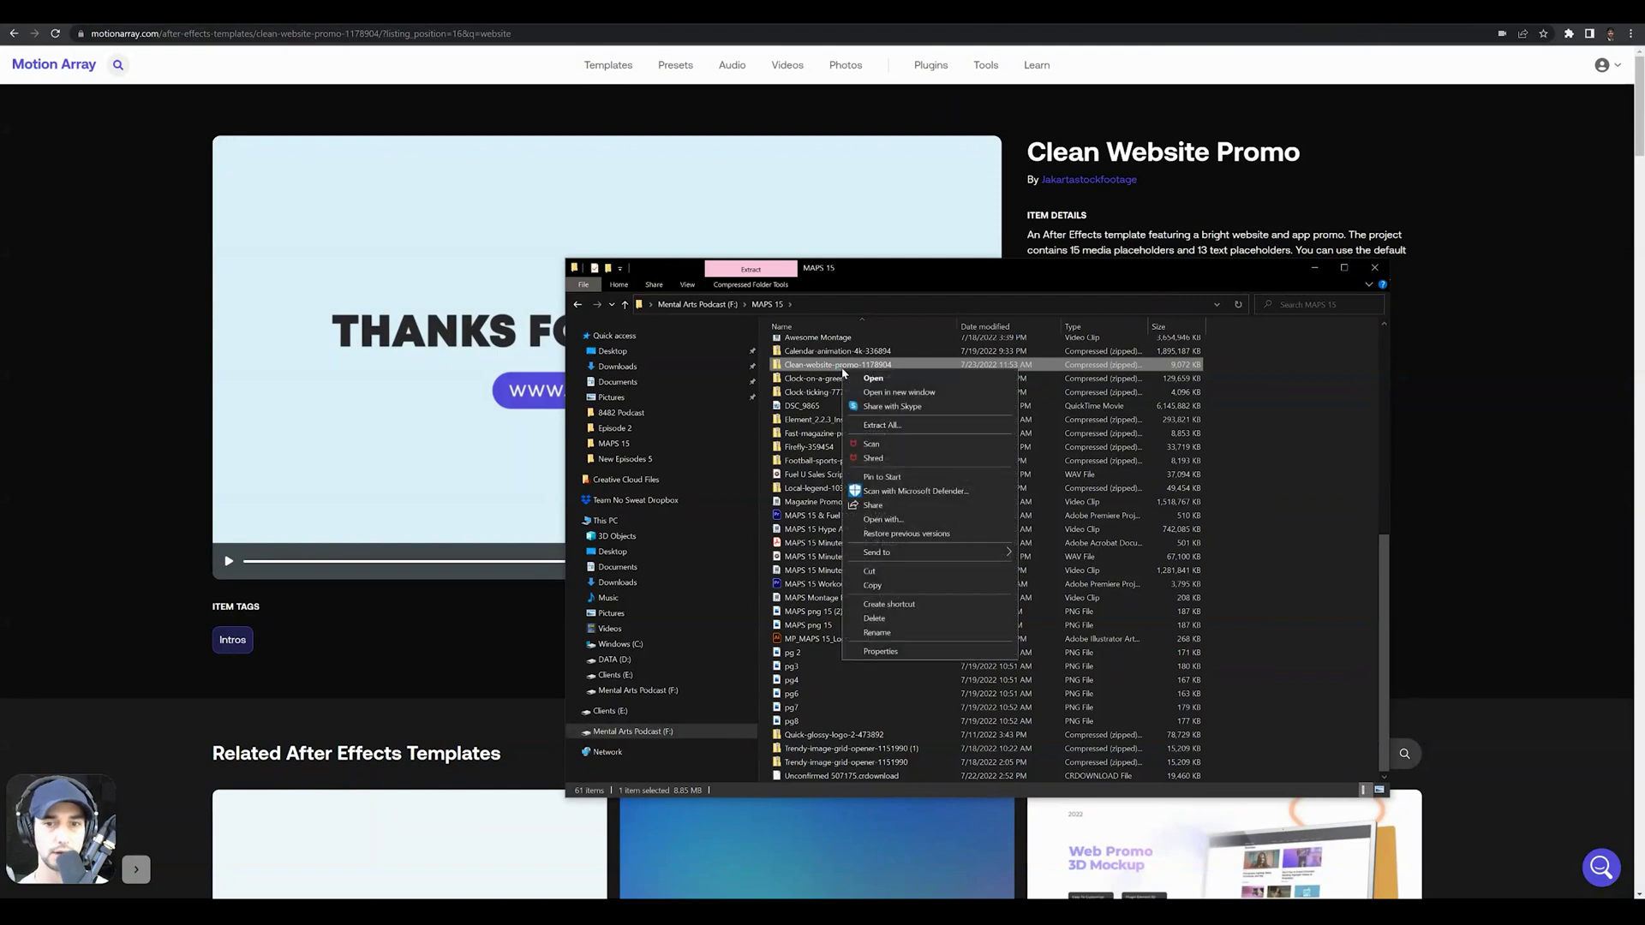
{"action": "left_click", "coordinate": [874, 424]}
{"action": "left_click", "coordinate": [934, 592]}
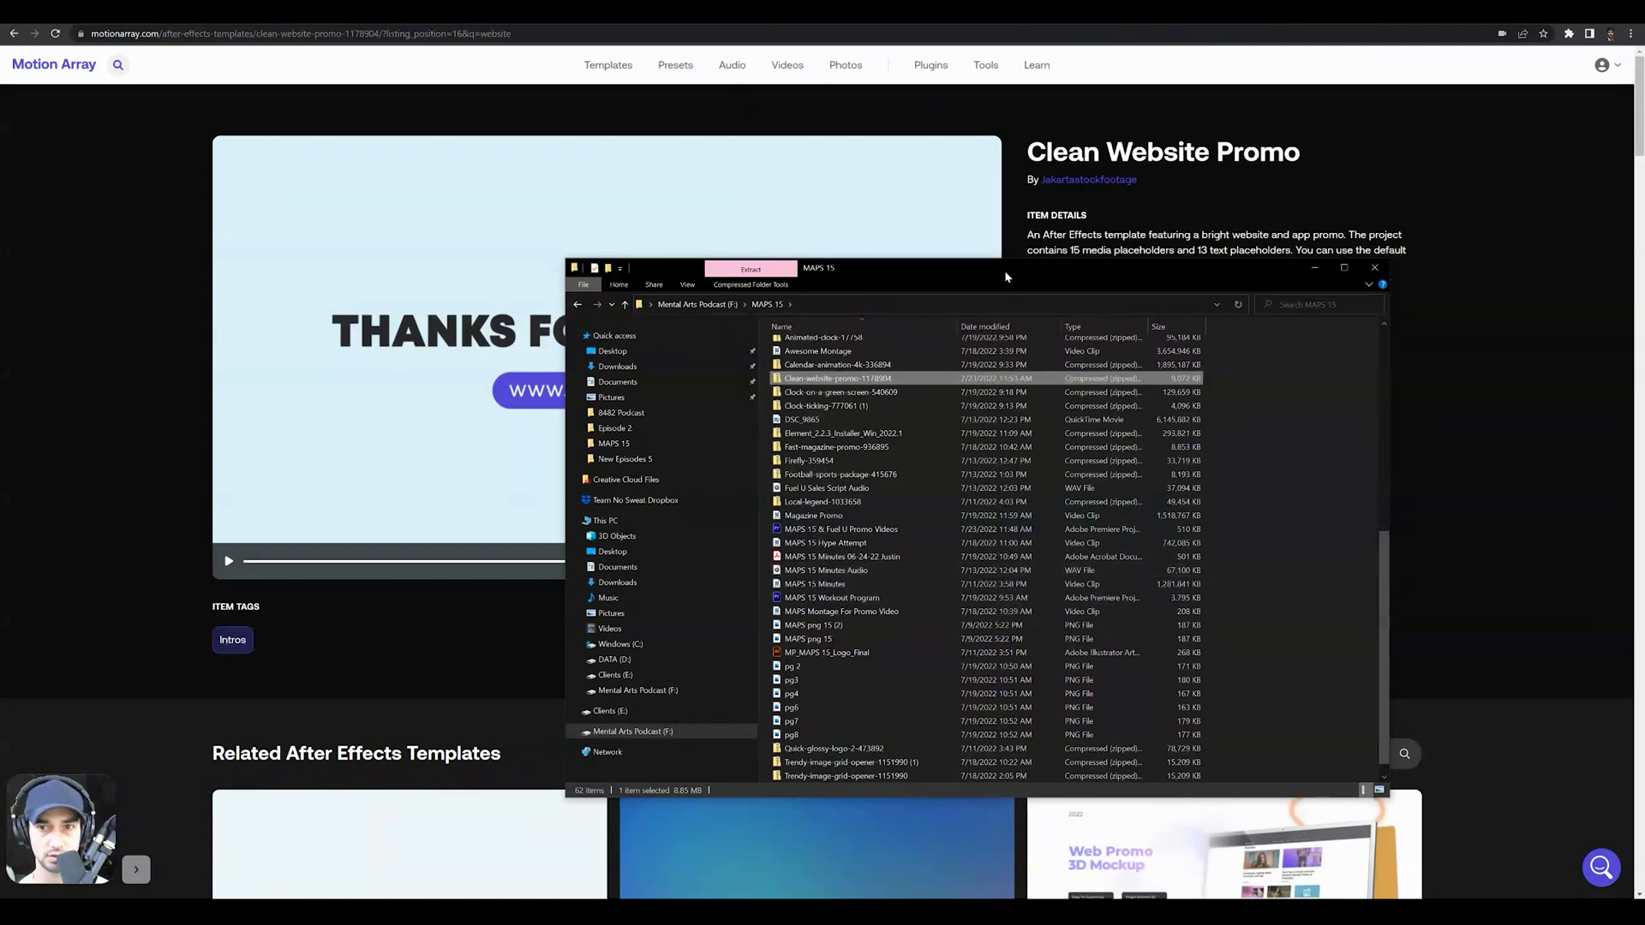
- Open Clean Website Promo from Clean-website-promo-1178904 > After Effects
{"action": "left_click_drag", "start_coordinate": [1005, 270], "coordinate": [941, 253]}
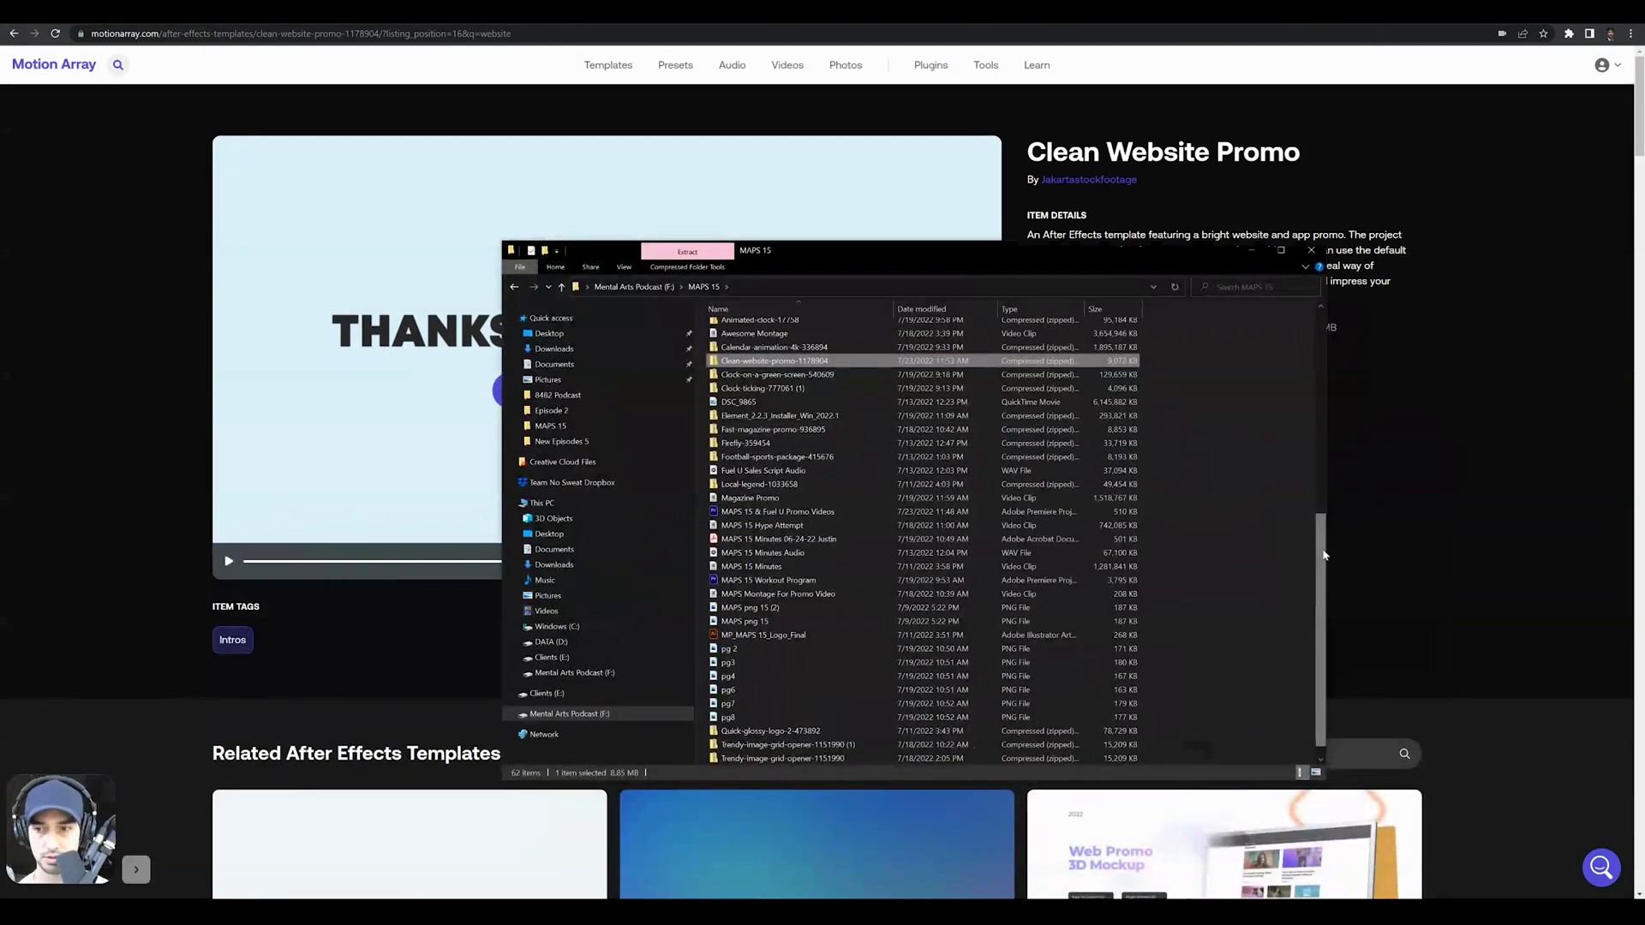
{"action": "left_click_drag", "start_coordinate": [1320, 557], "coordinate": [1321, 387]}
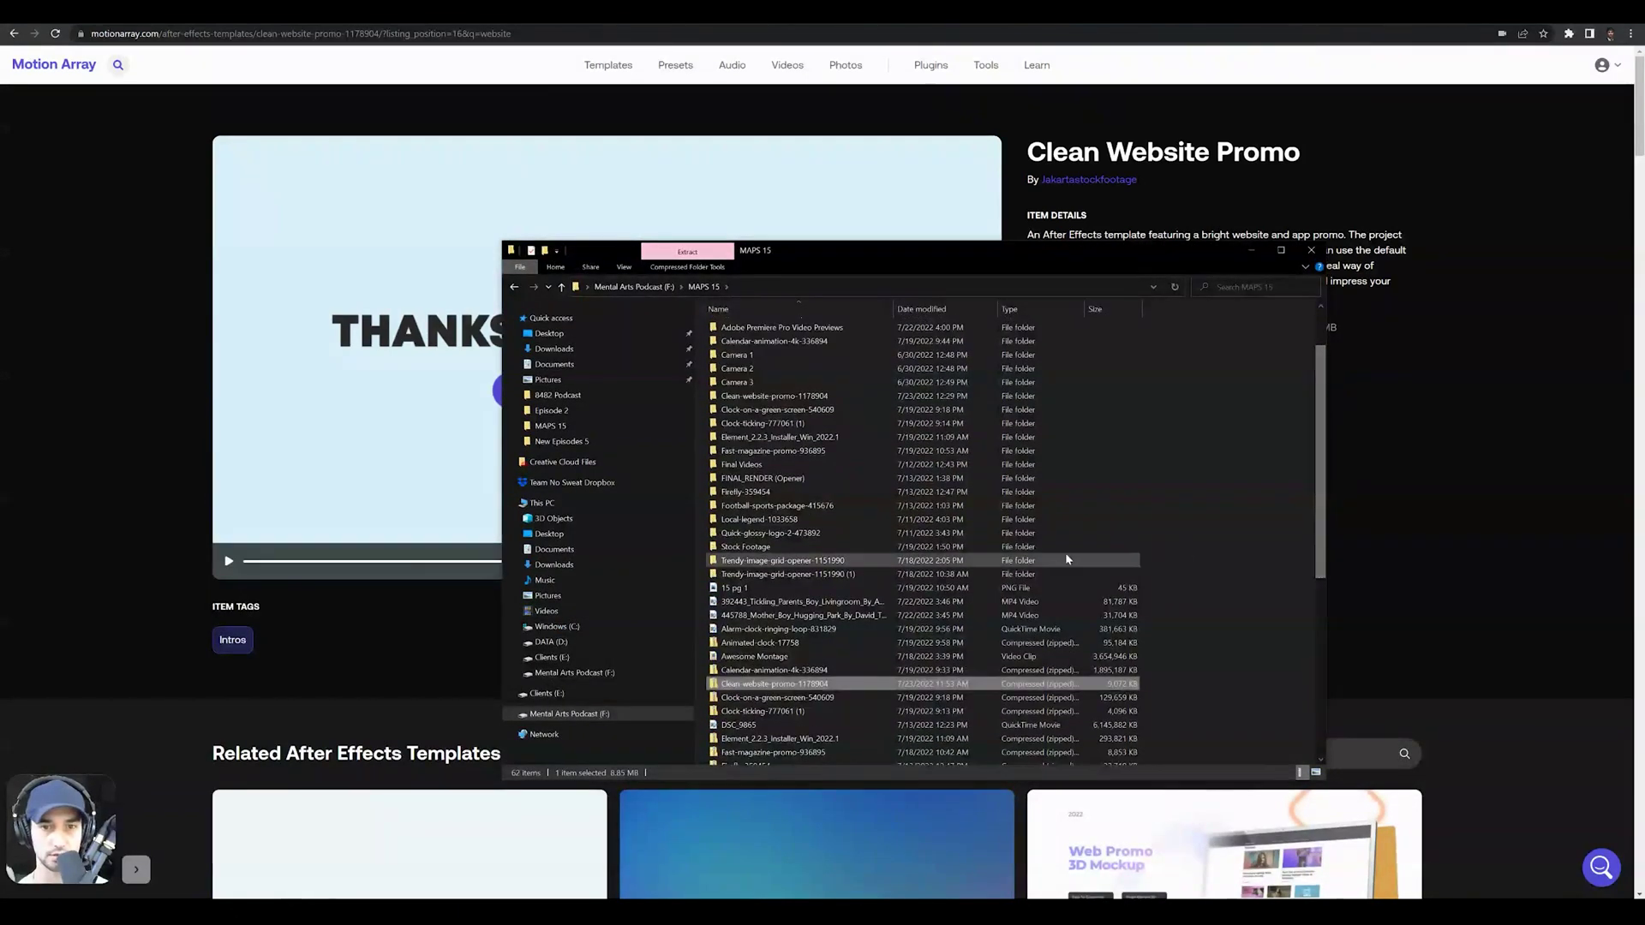
{"action": "double_click", "coordinate": [759, 398]}
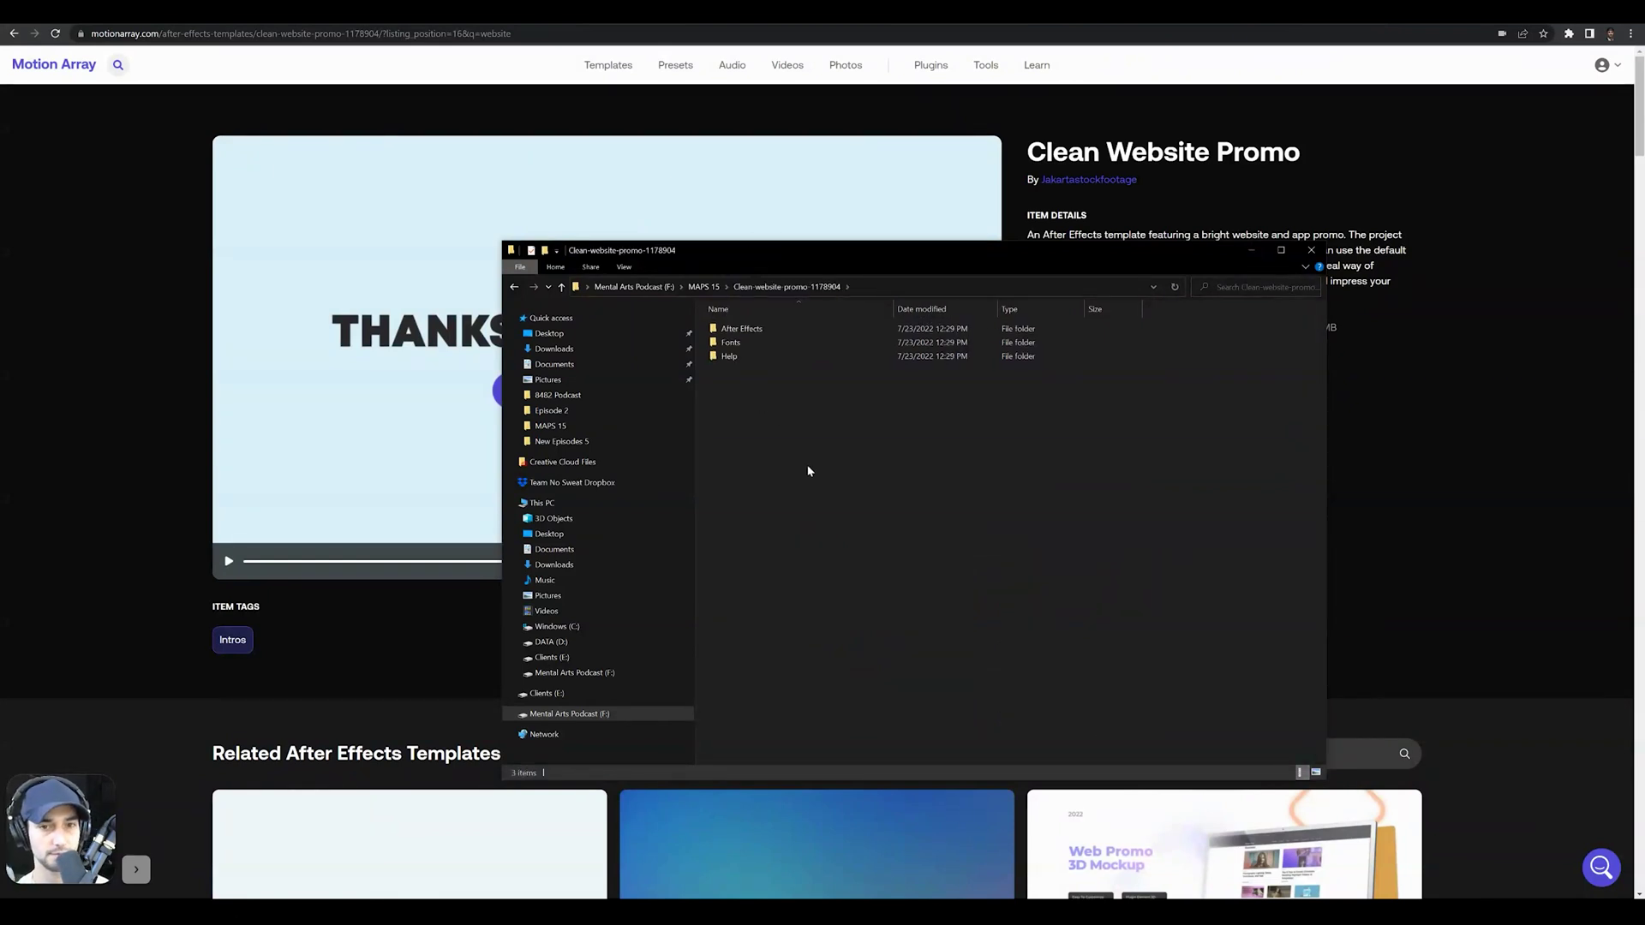
{"action": "double_click", "coordinate": [742, 329]}
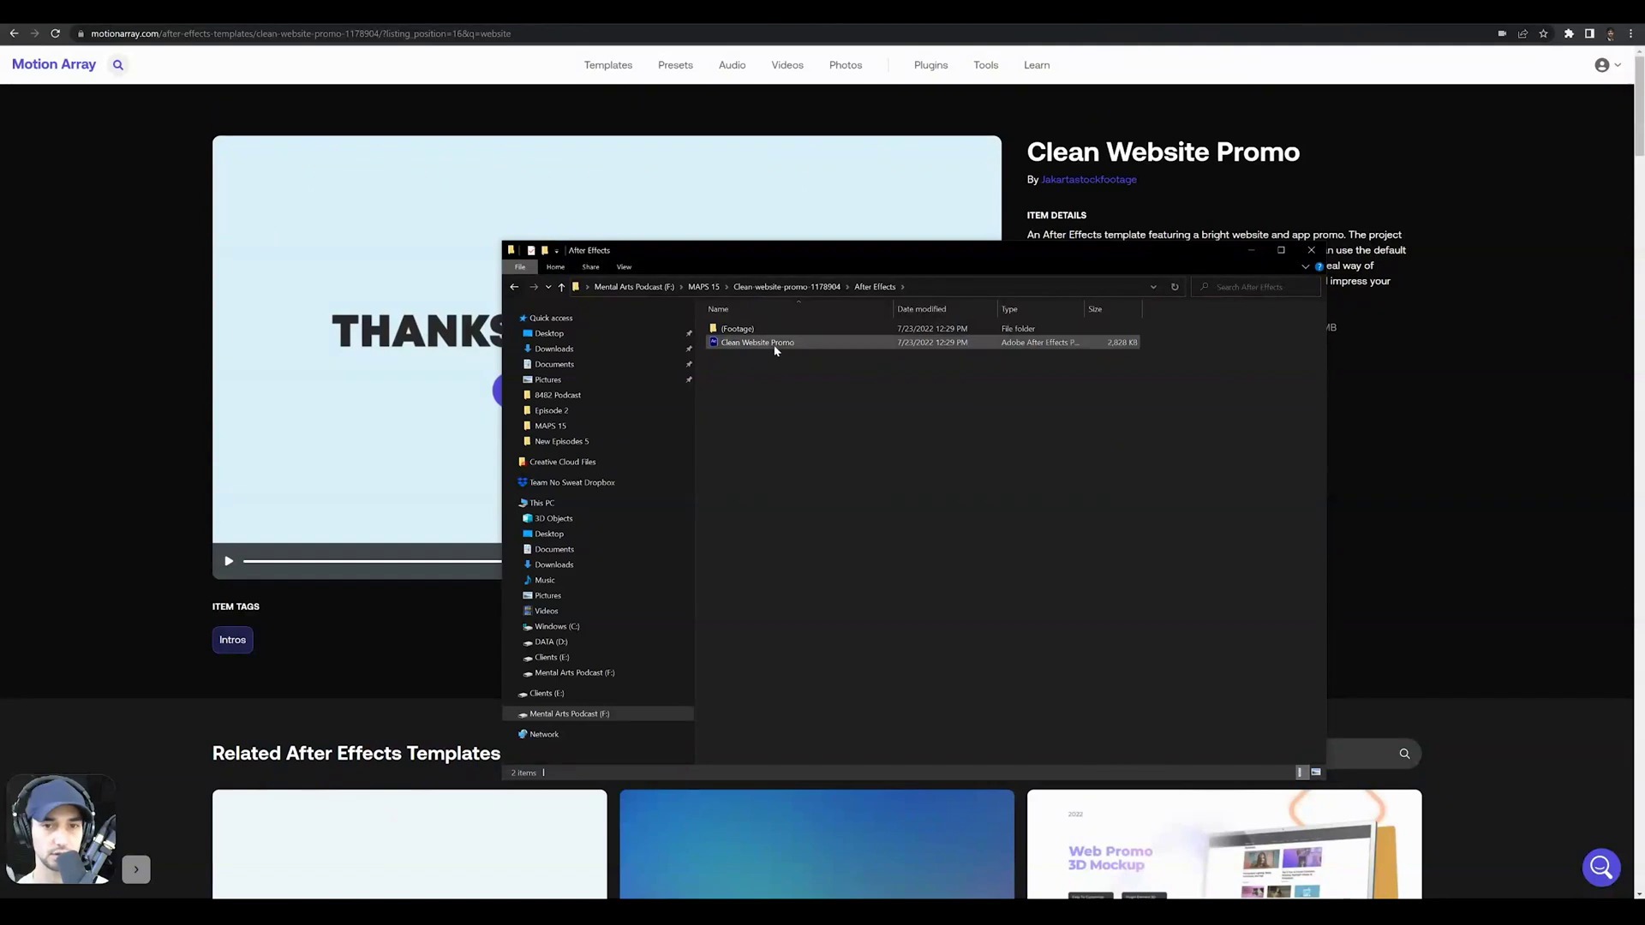
{"action": "left_click", "coordinate": [757, 350]}
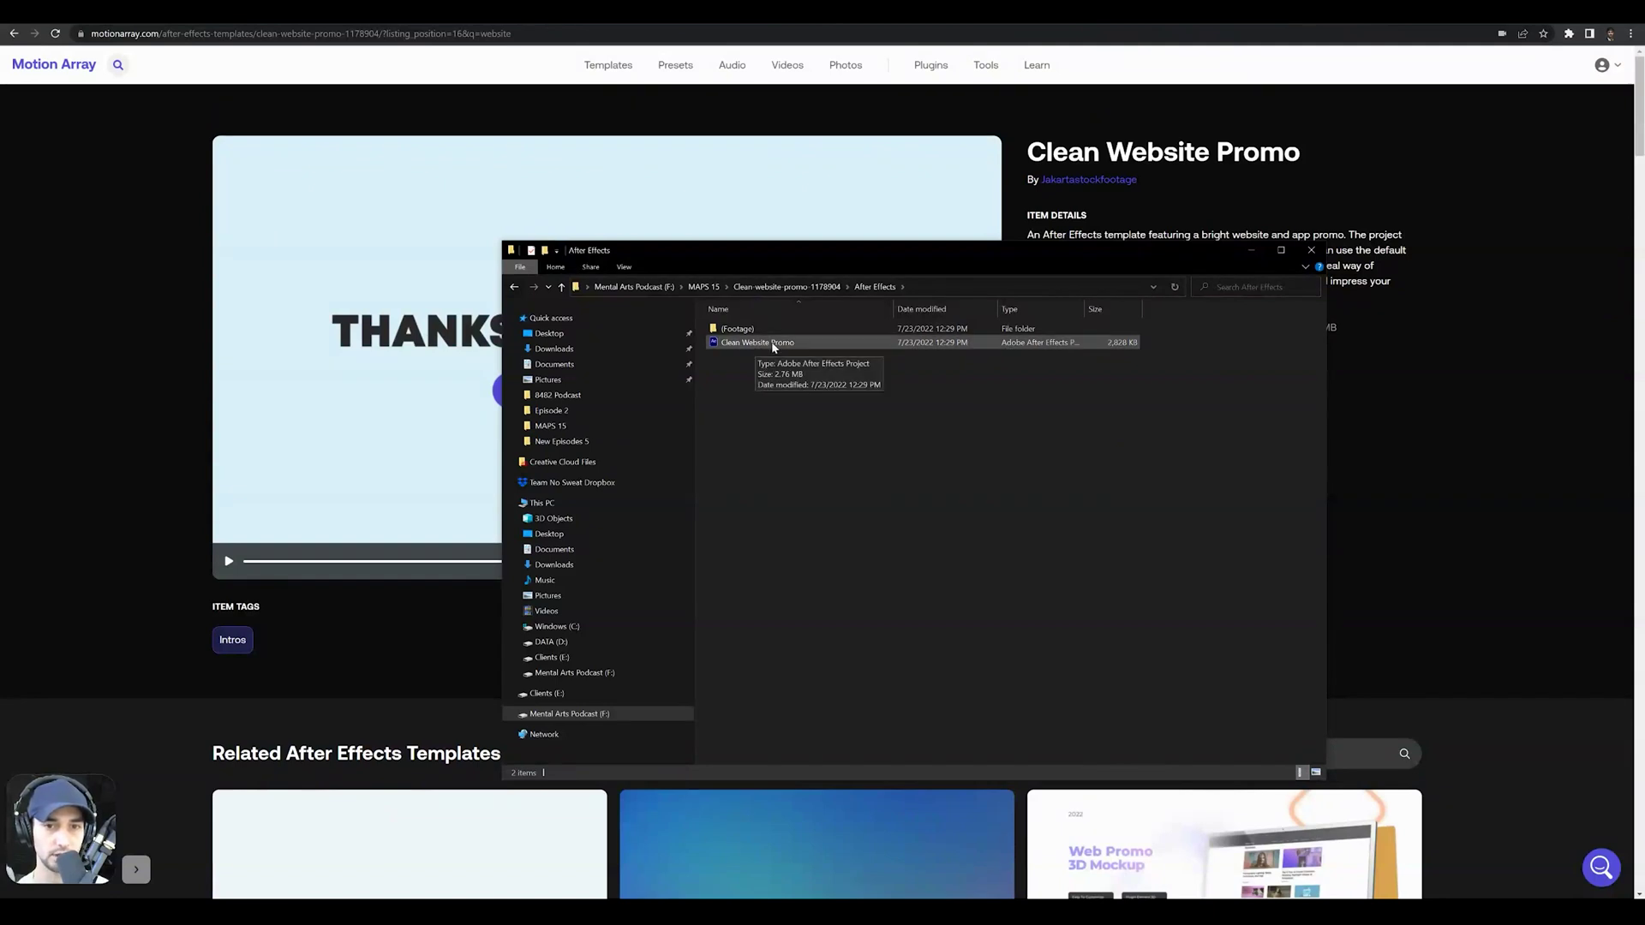
{"action": "double_click", "coordinate": [774, 346]}
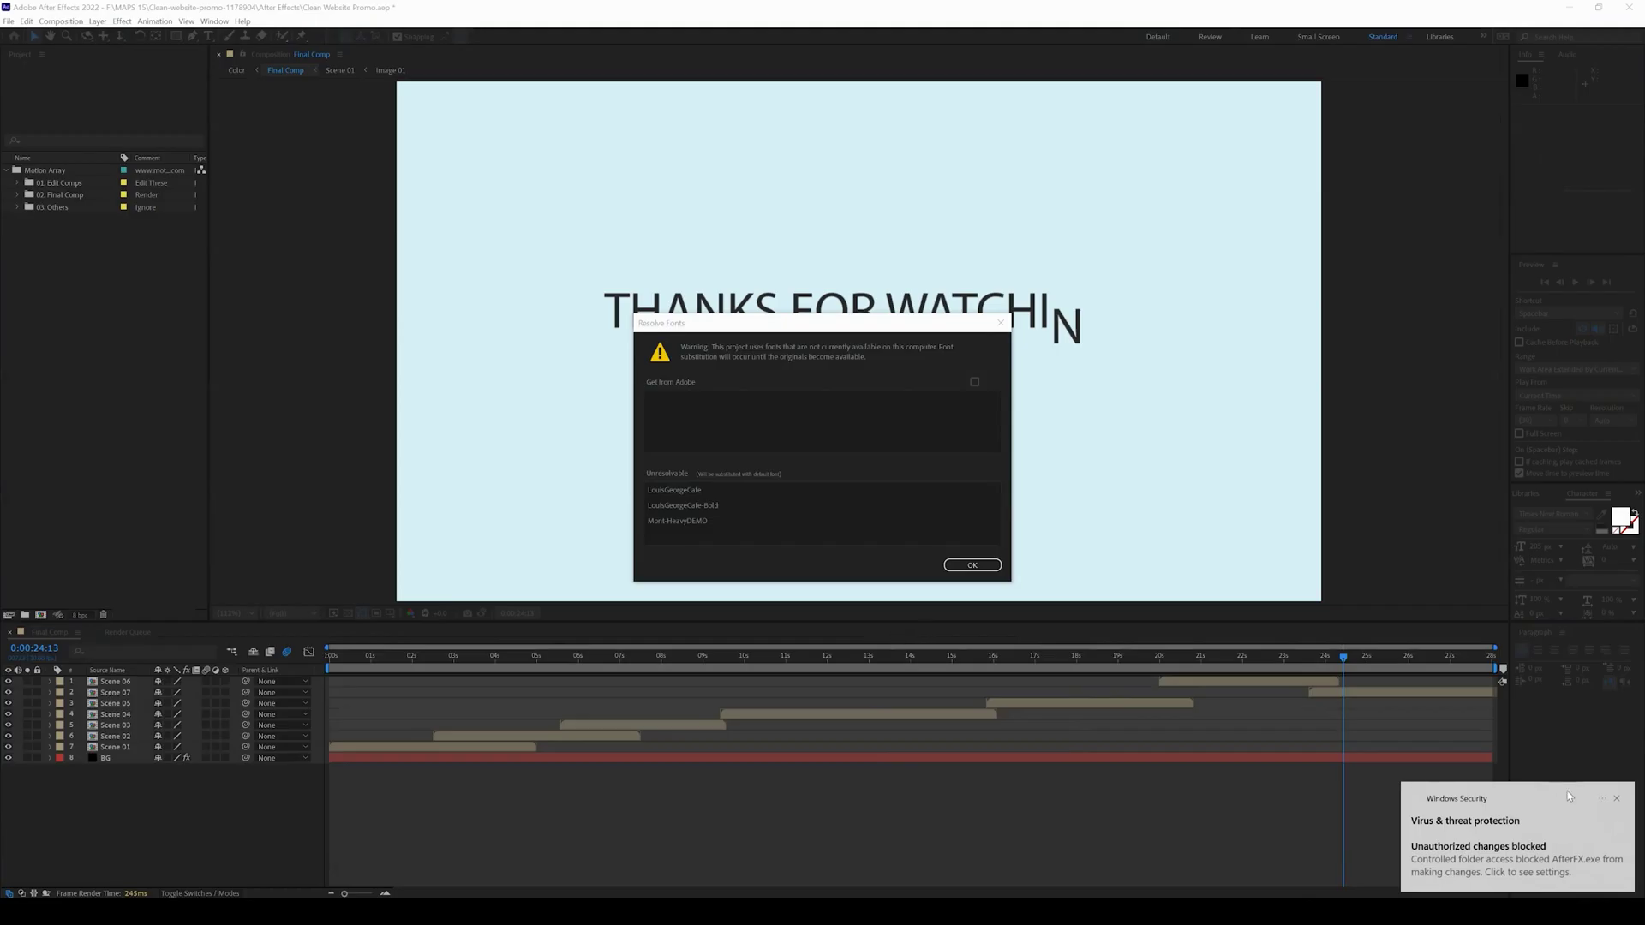
- Dismiss the Windows Security notification covering the Resolve Fonts warning
{"action": "left_click", "coordinate": [1618, 800]}
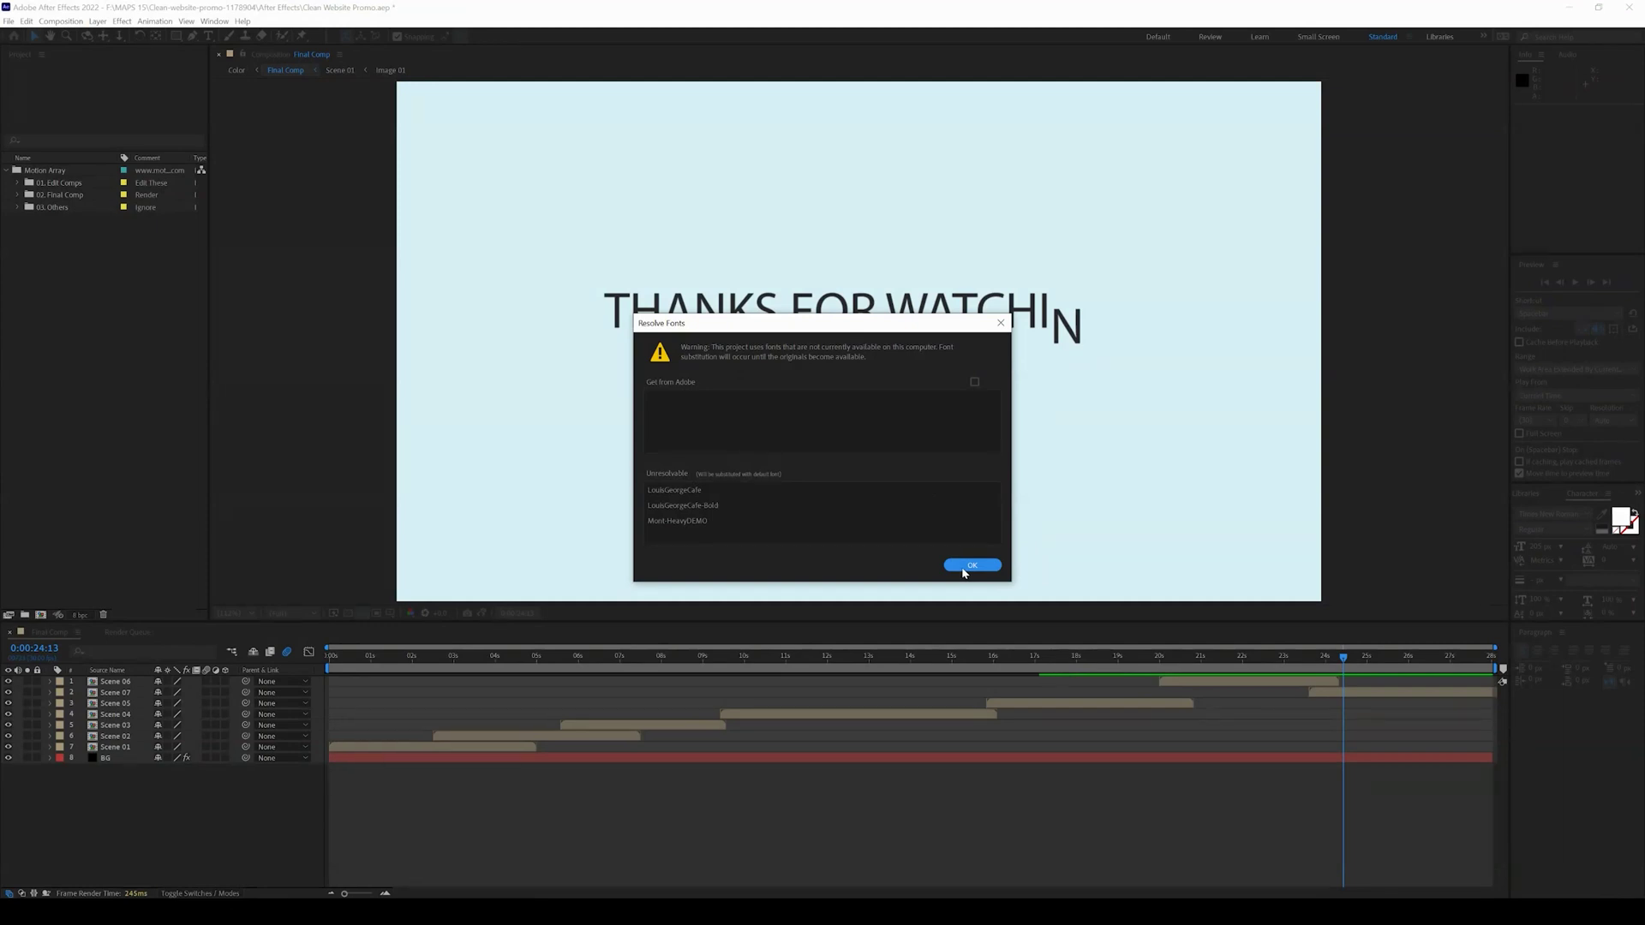
{"action": "left_click", "coordinate": [963, 568]}
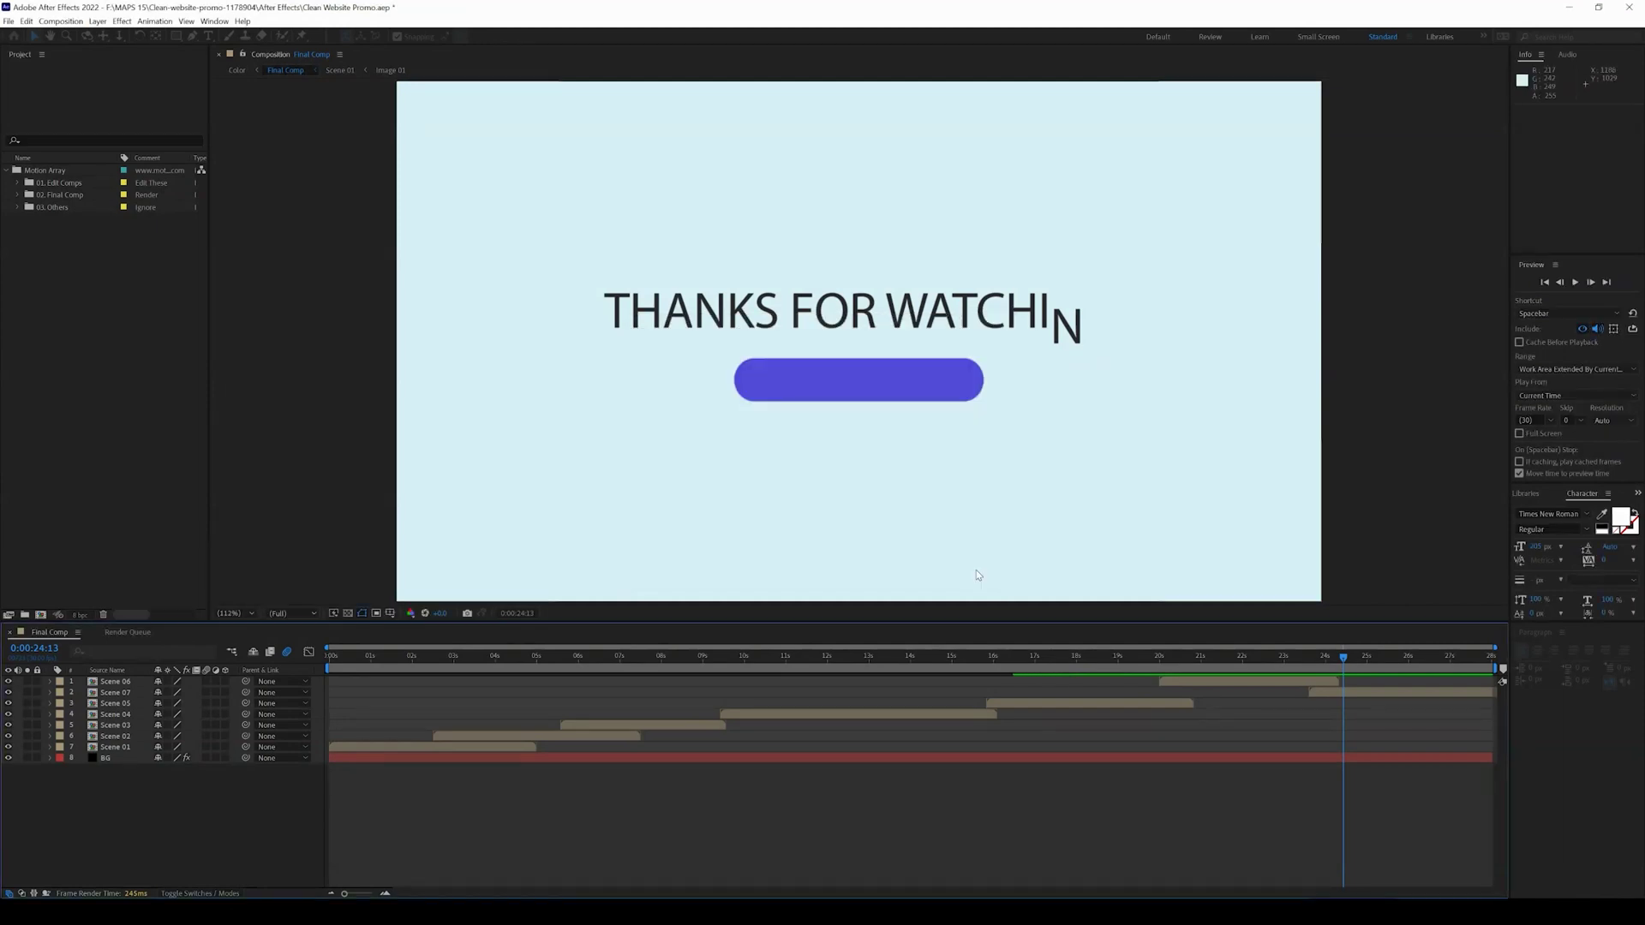
{"action": "left_click_drag", "start_coordinate": [874, 664], "coordinate": [783, 664]}
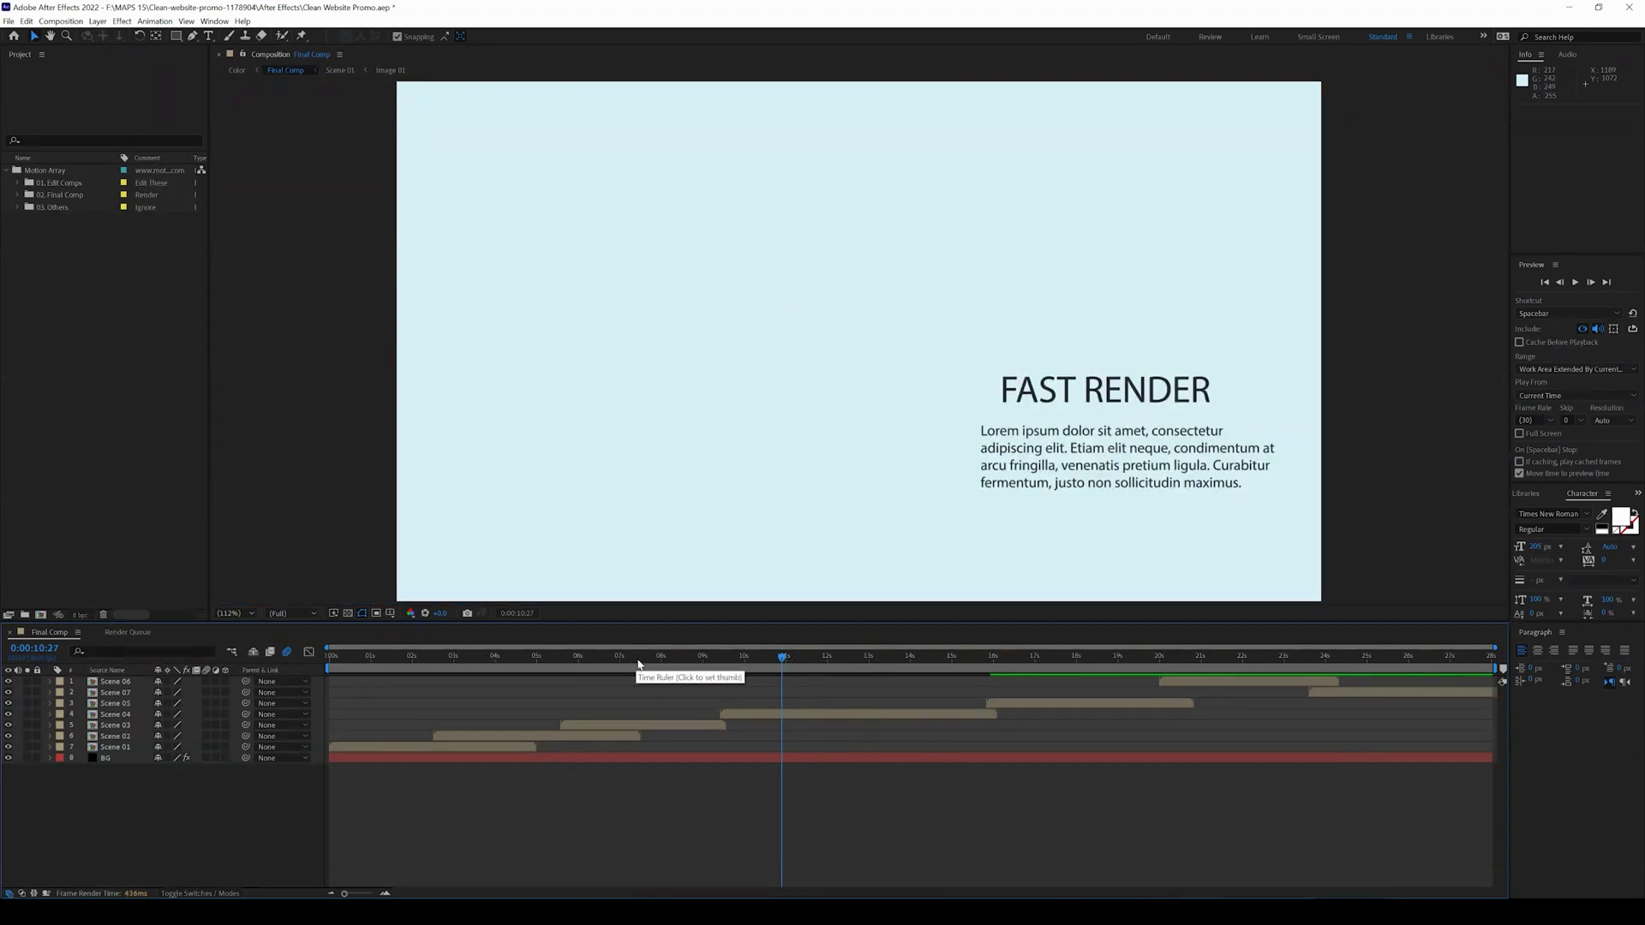
{"action": "left_click_drag", "start_coordinate": [636, 667], "coordinate": [607, 669]}
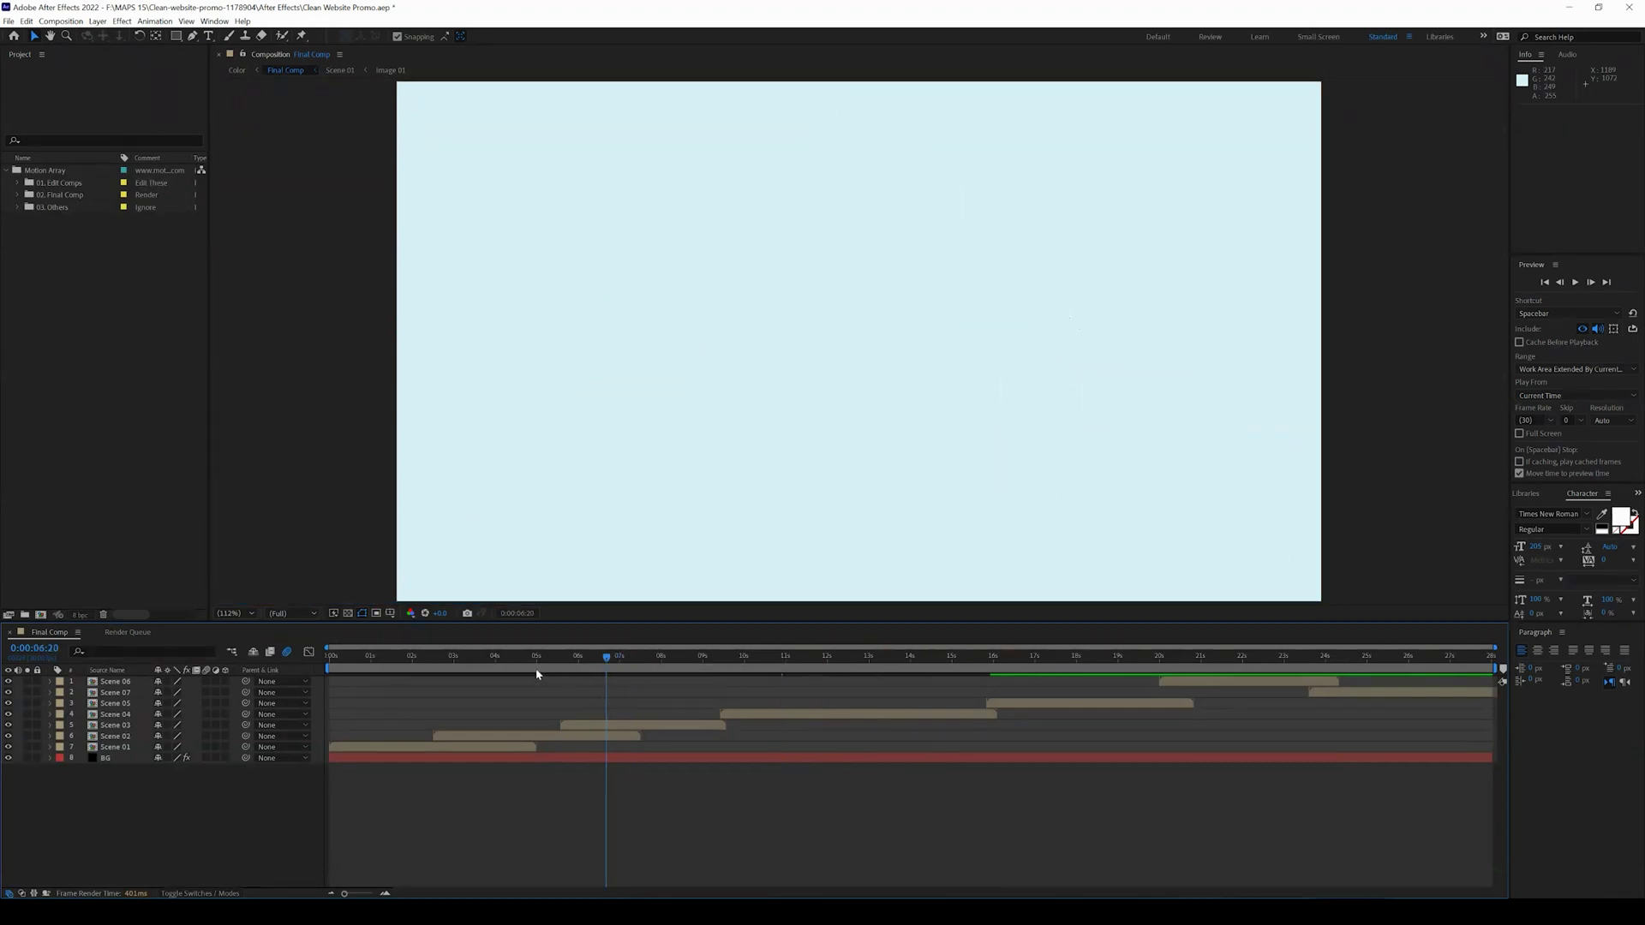
{"action": "left_click", "coordinate": [493, 655]}
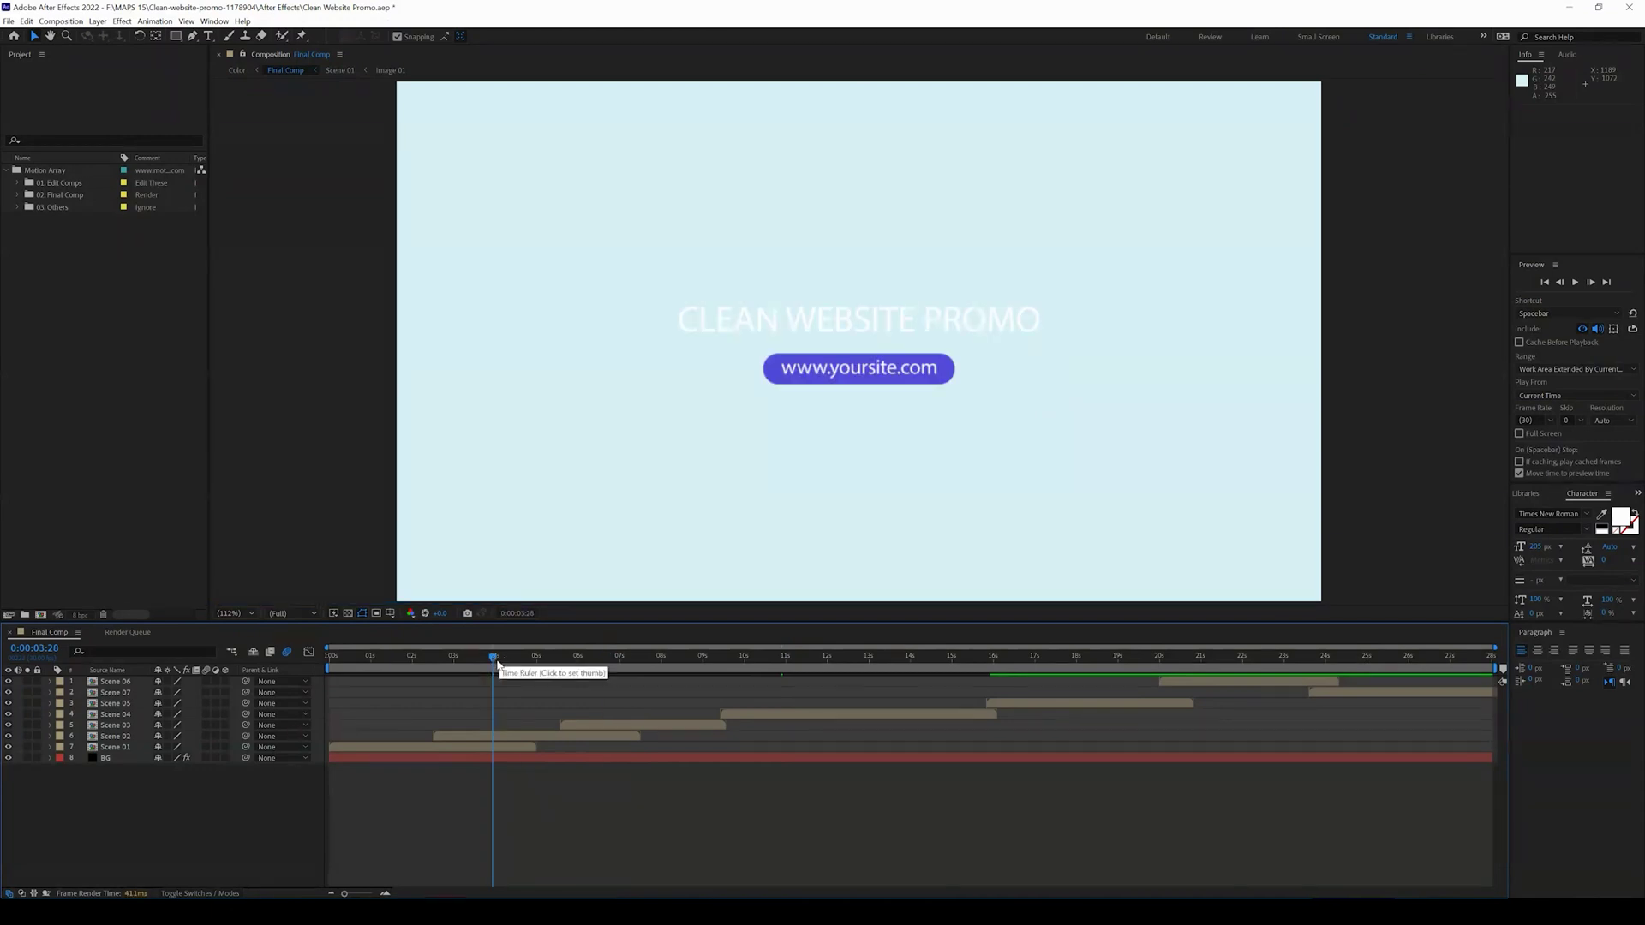
{"action": "left_click_drag", "start_coordinate": [480, 662], "coordinate": [520, 659]}
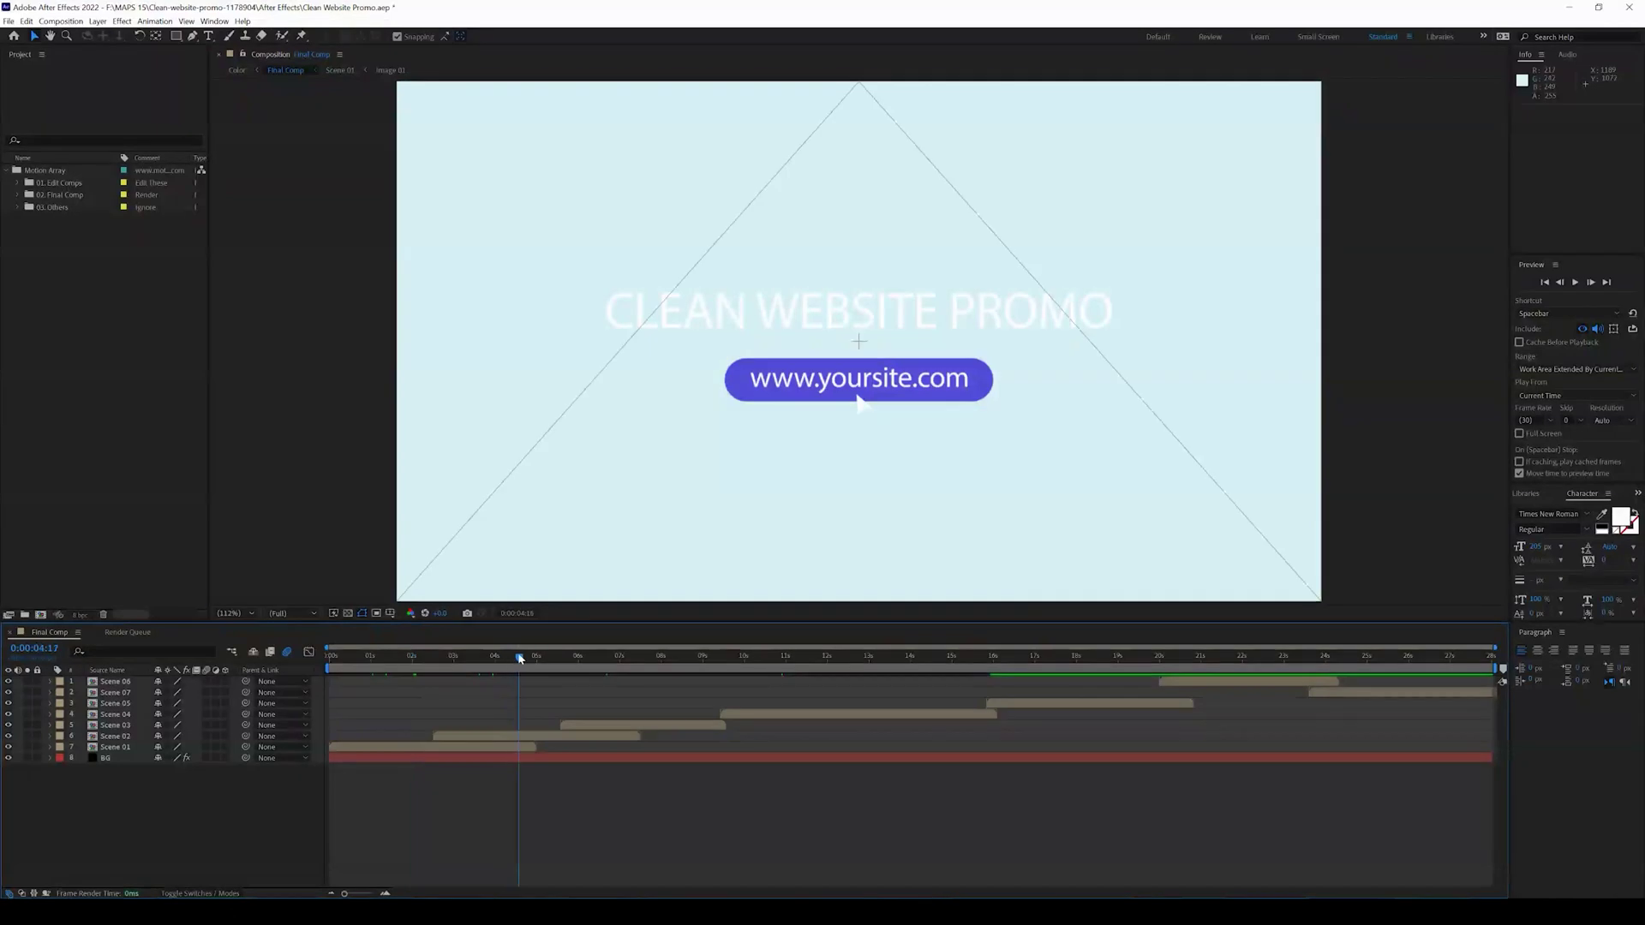
{"action": "left_click", "coordinate": [608, 661]}
{"action": "left_click", "coordinate": [805, 662]}
{"action": "left_click", "coordinate": [873, 664]}
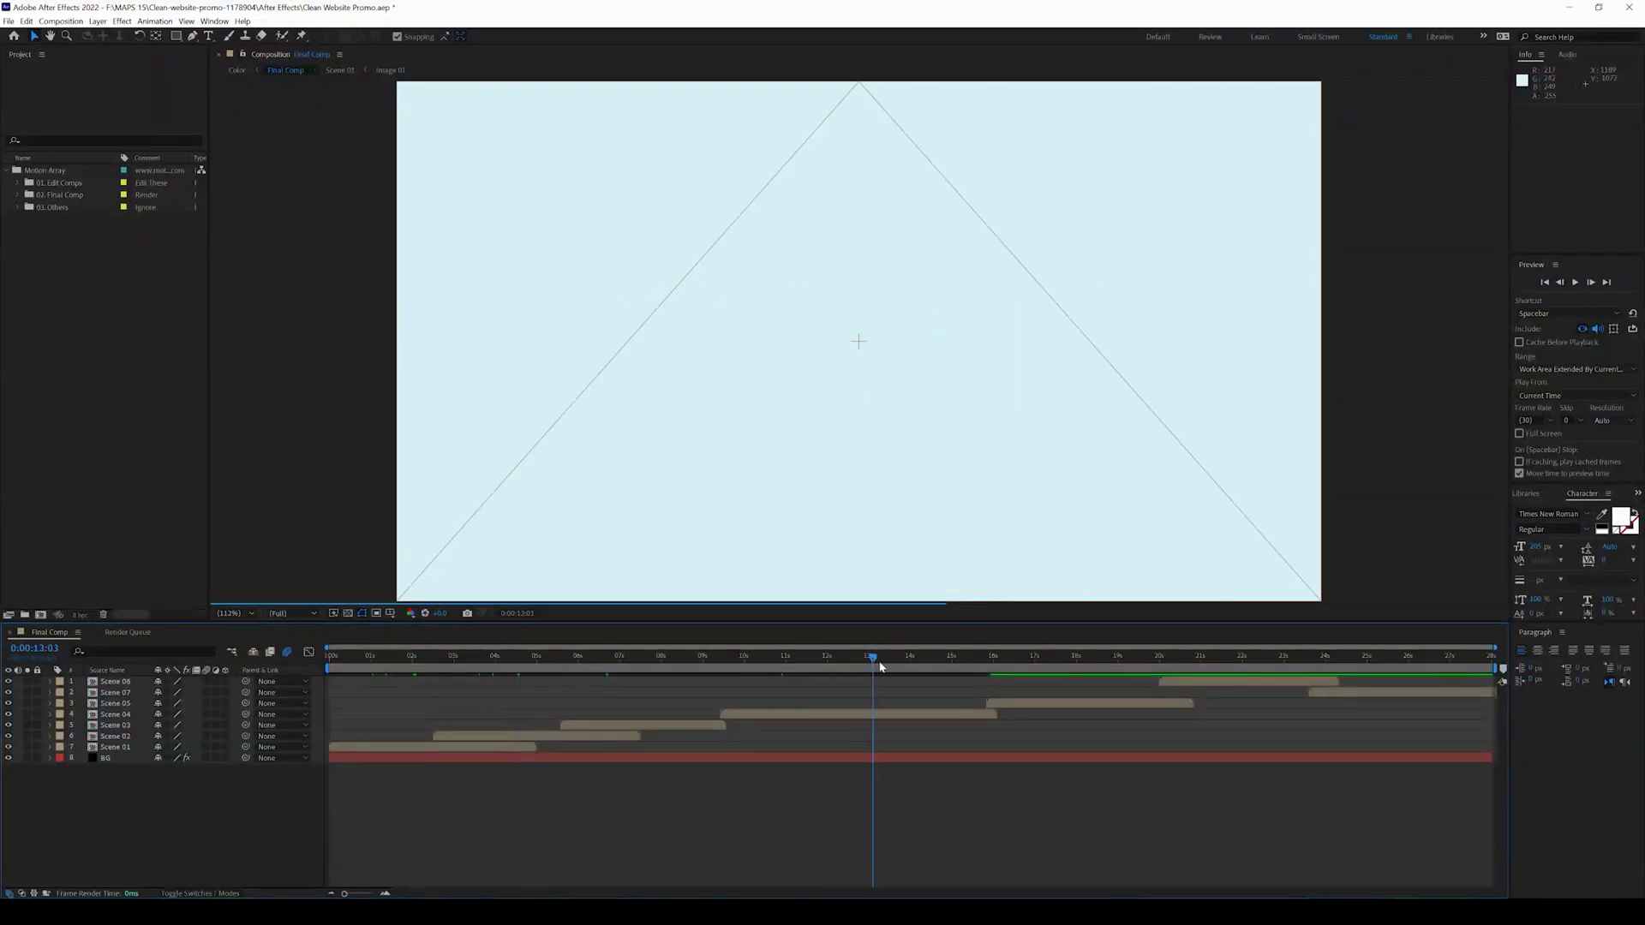
{"action": "left_click_drag", "start_coordinate": [881, 666], "coordinate": [882, 686]}
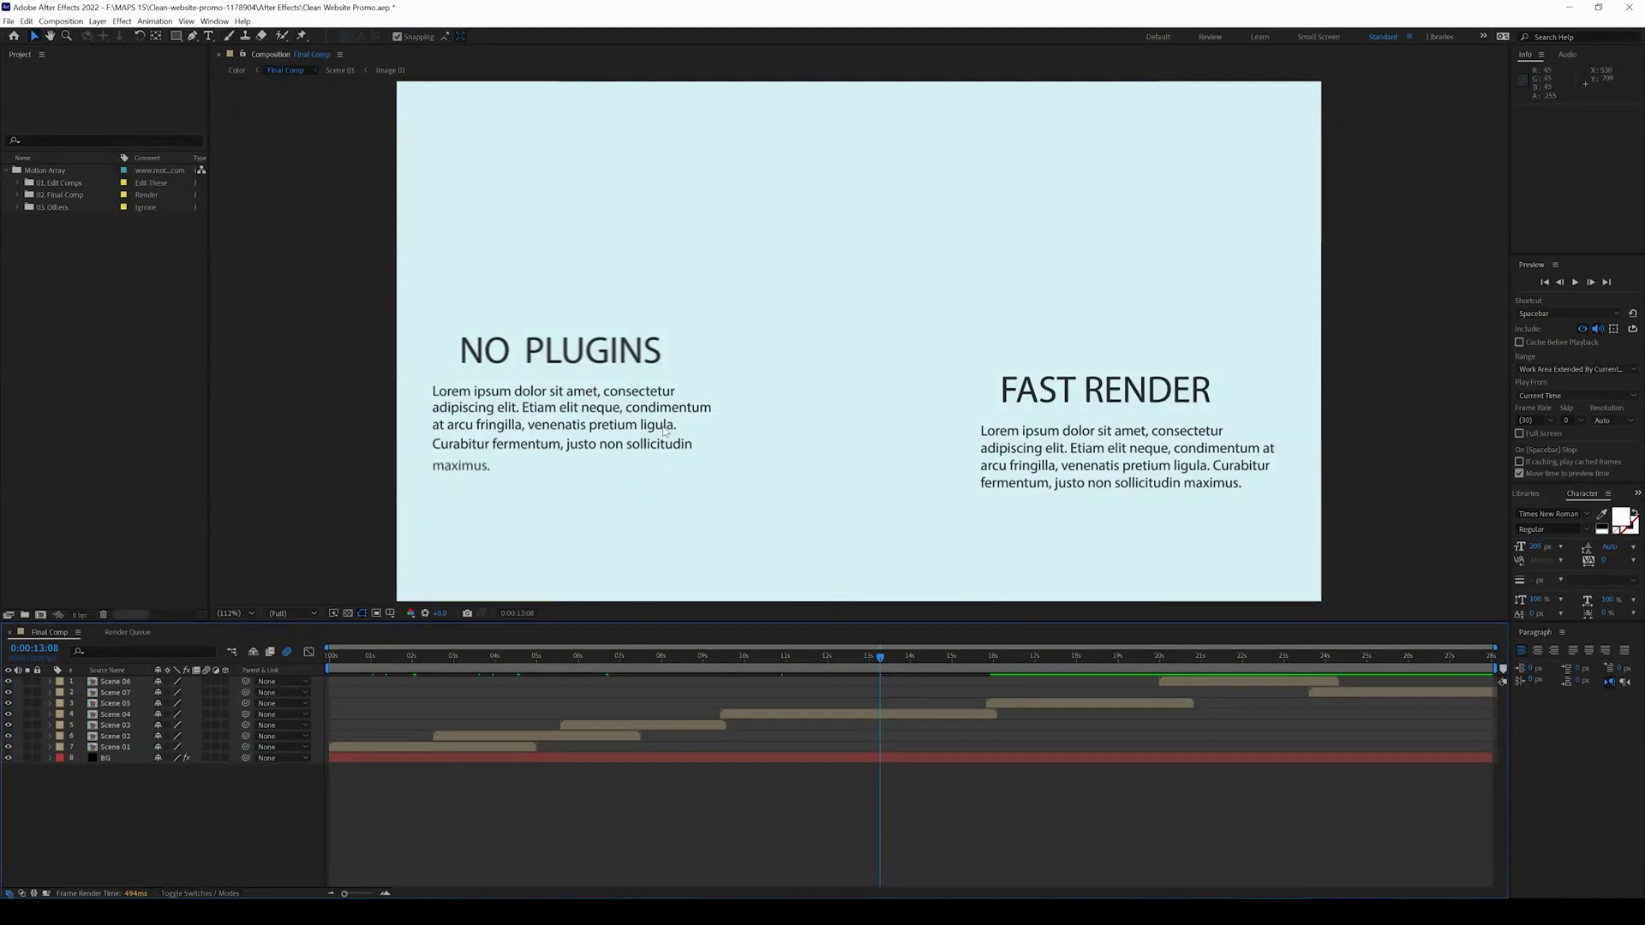
{"action": "left_click", "coordinate": [1026, 662]}
{"action": "left_click", "coordinate": [1082, 660]}
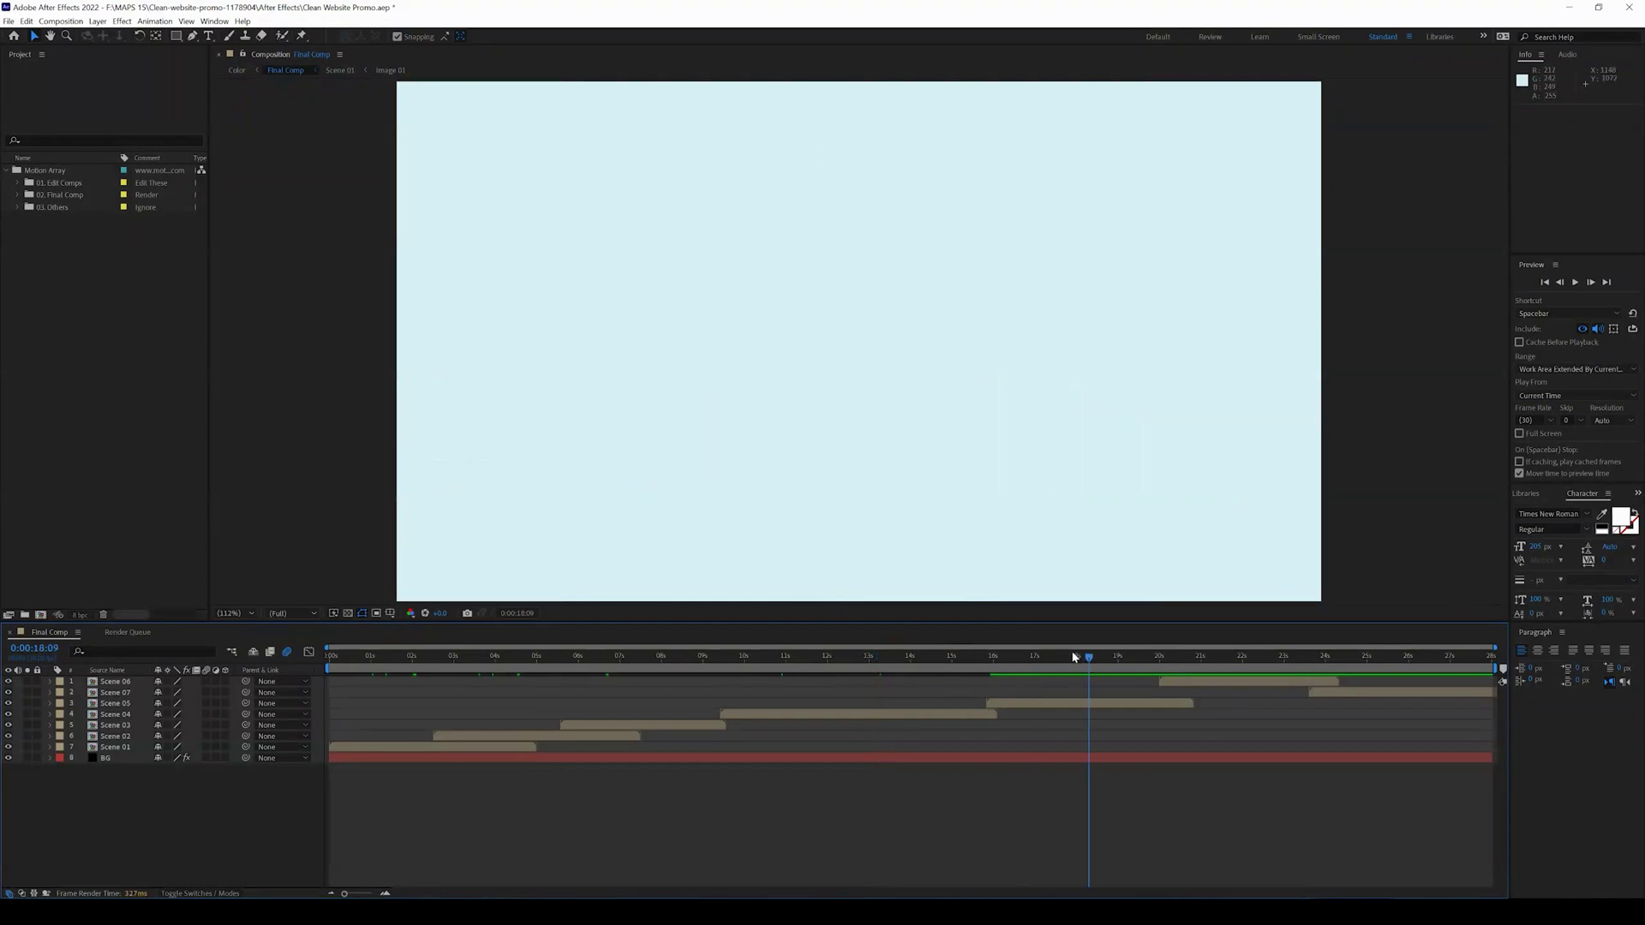
{"action": "left_click_drag", "start_coordinate": [1202, 668], "coordinate": [1254, 665]}
- Open Image 01 from 01. Edit Comps > Images and view it at 50% magnification
{"action": "left_click", "coordinate": [17, 183]}
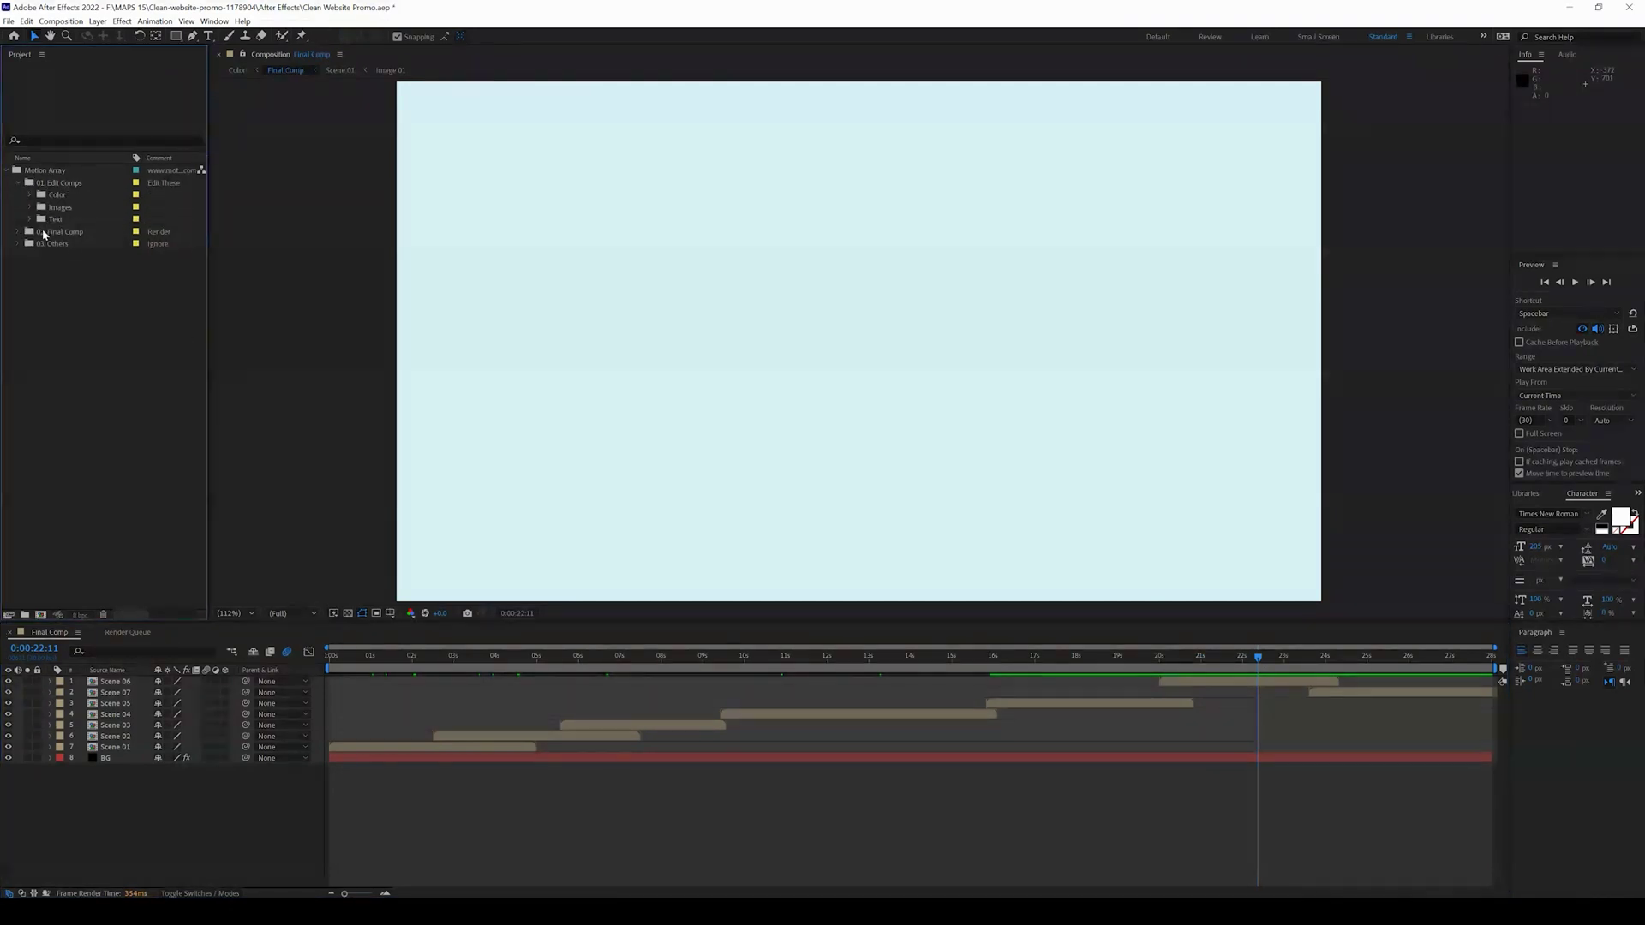
{"action": "left_click", "coordinate": [30, 207]}
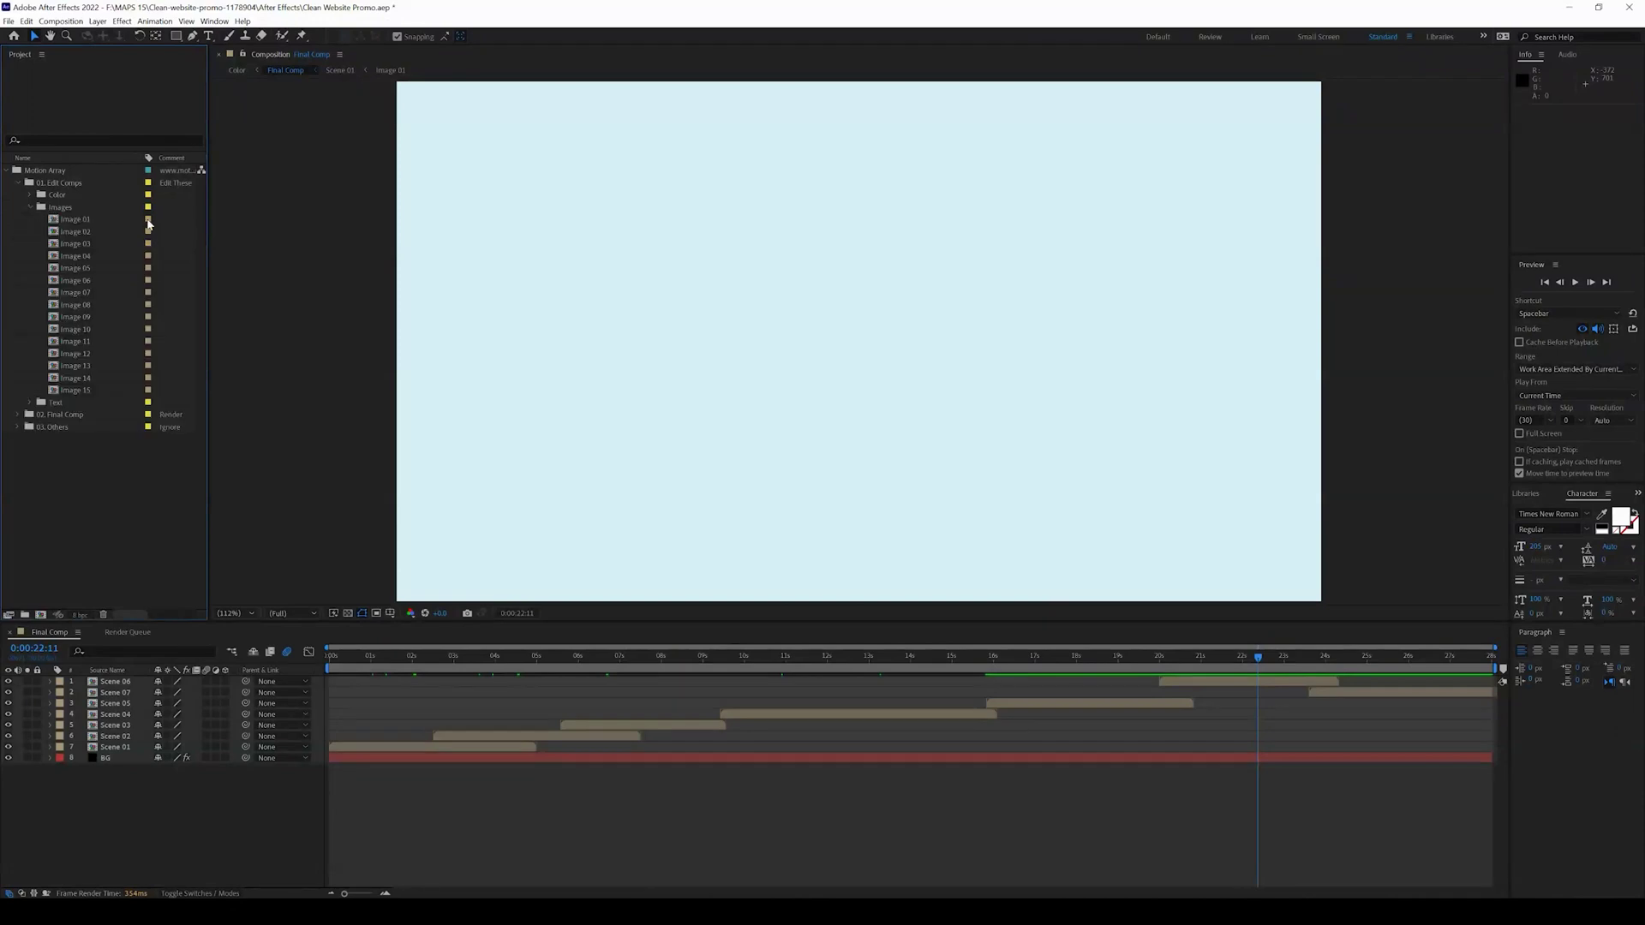
{"action": "double_click", "coordinate": [79, 221]}
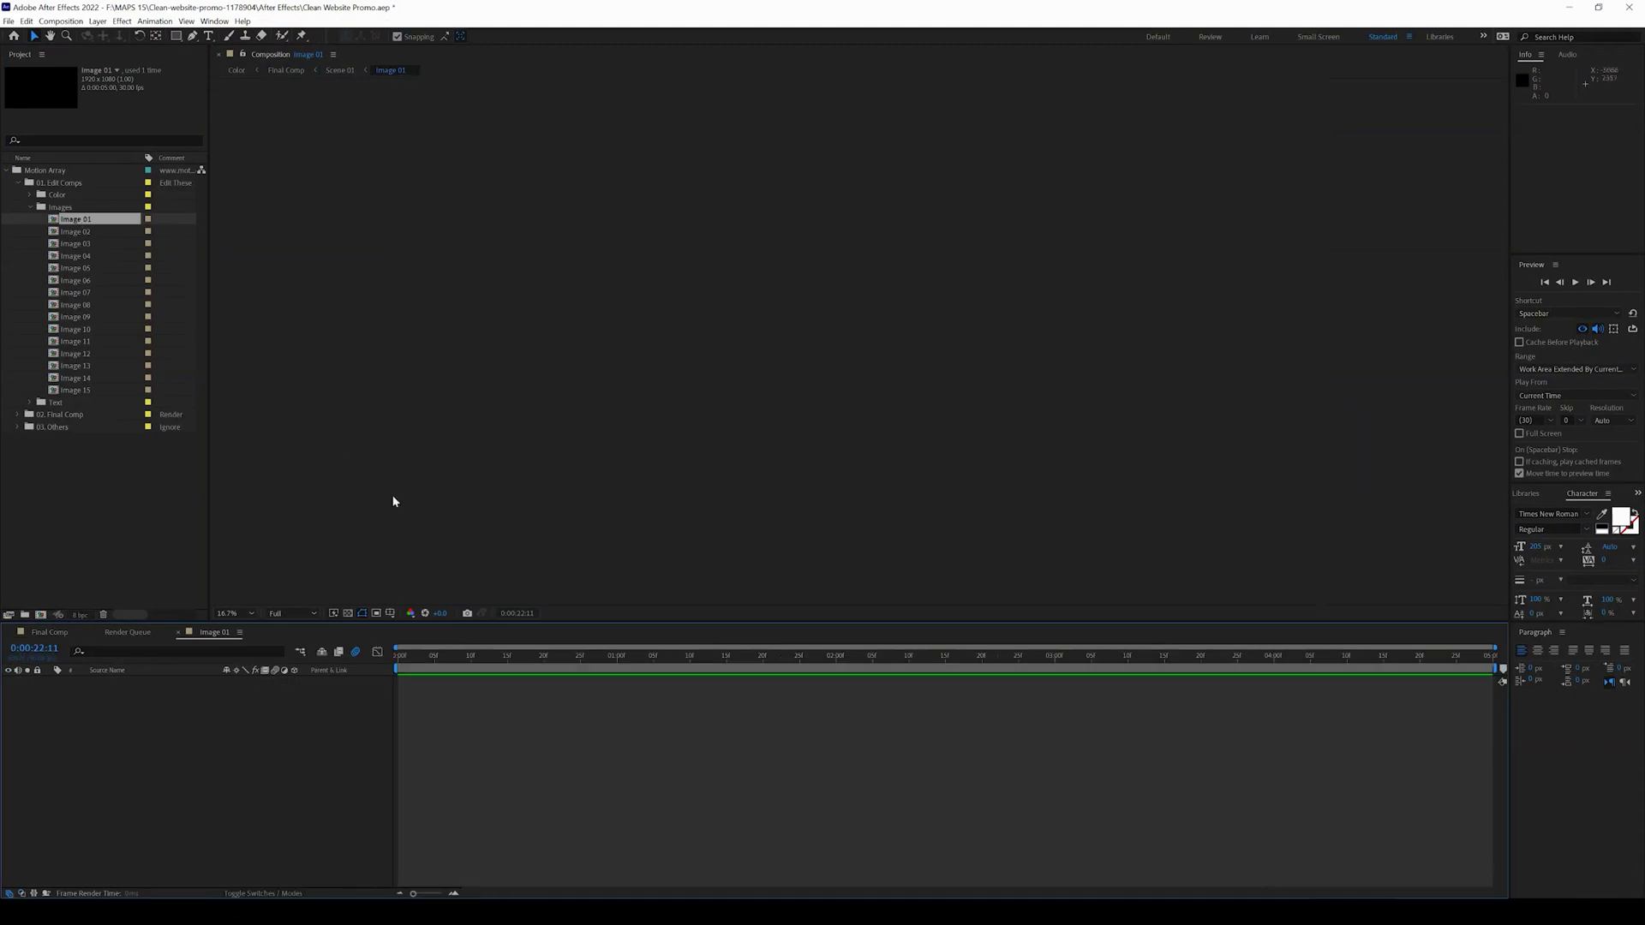
{"action": "left_click_drag", "start_coordinate": [426, 656], "coordinate": [515, 656]}
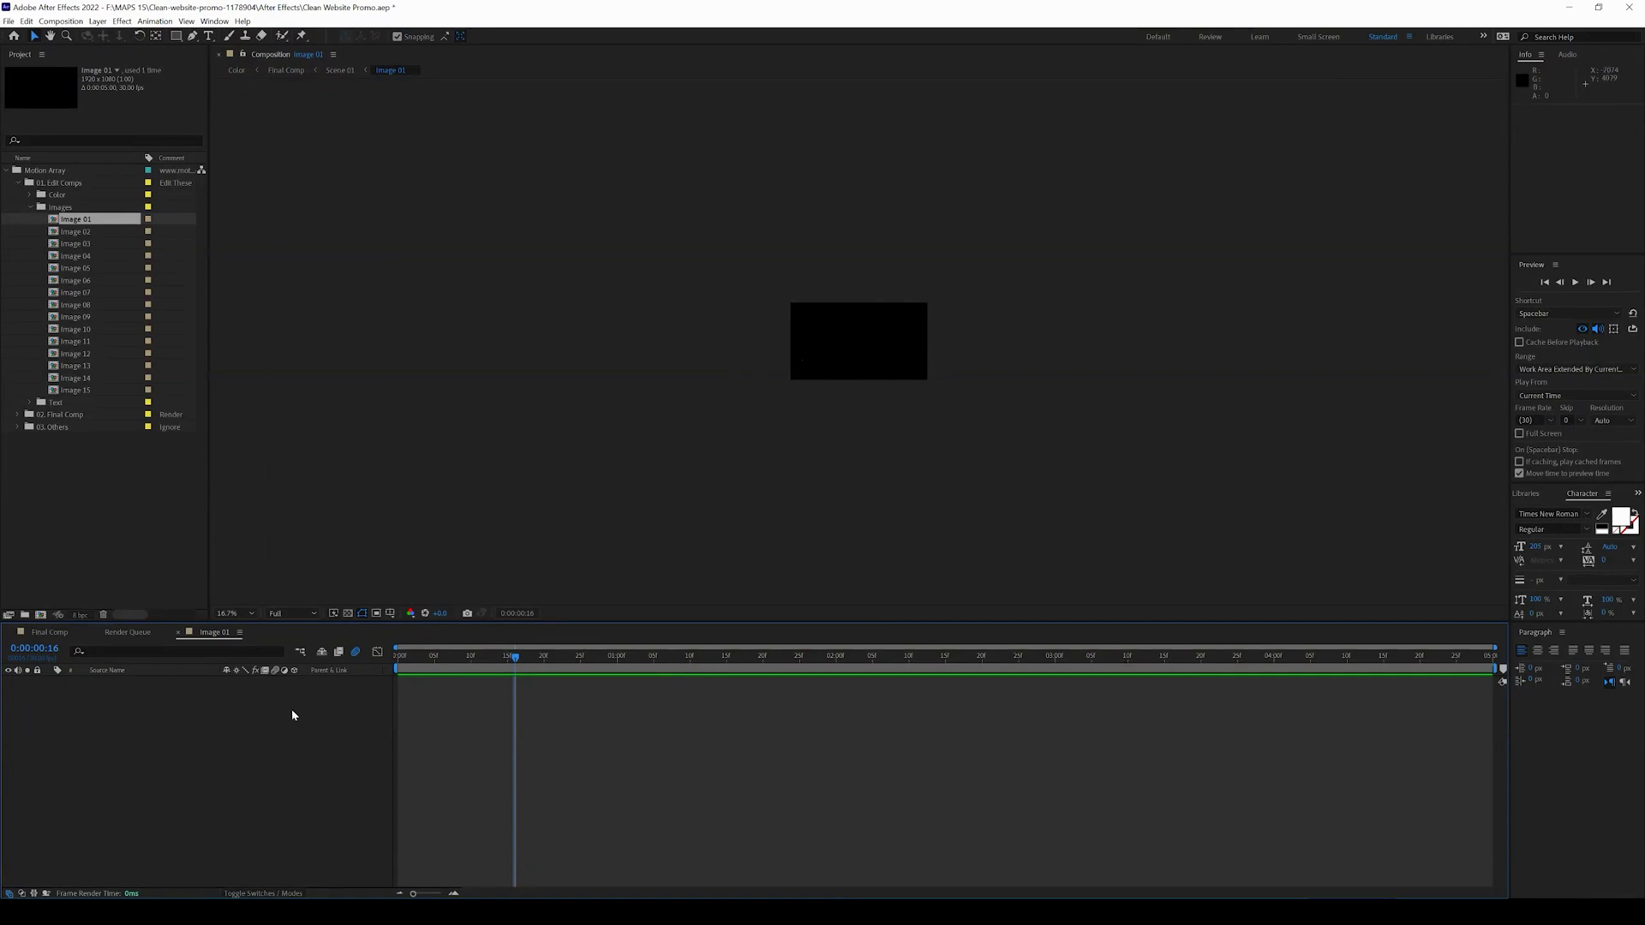
{"action": "left_click", "coordinate": [252, 614]}
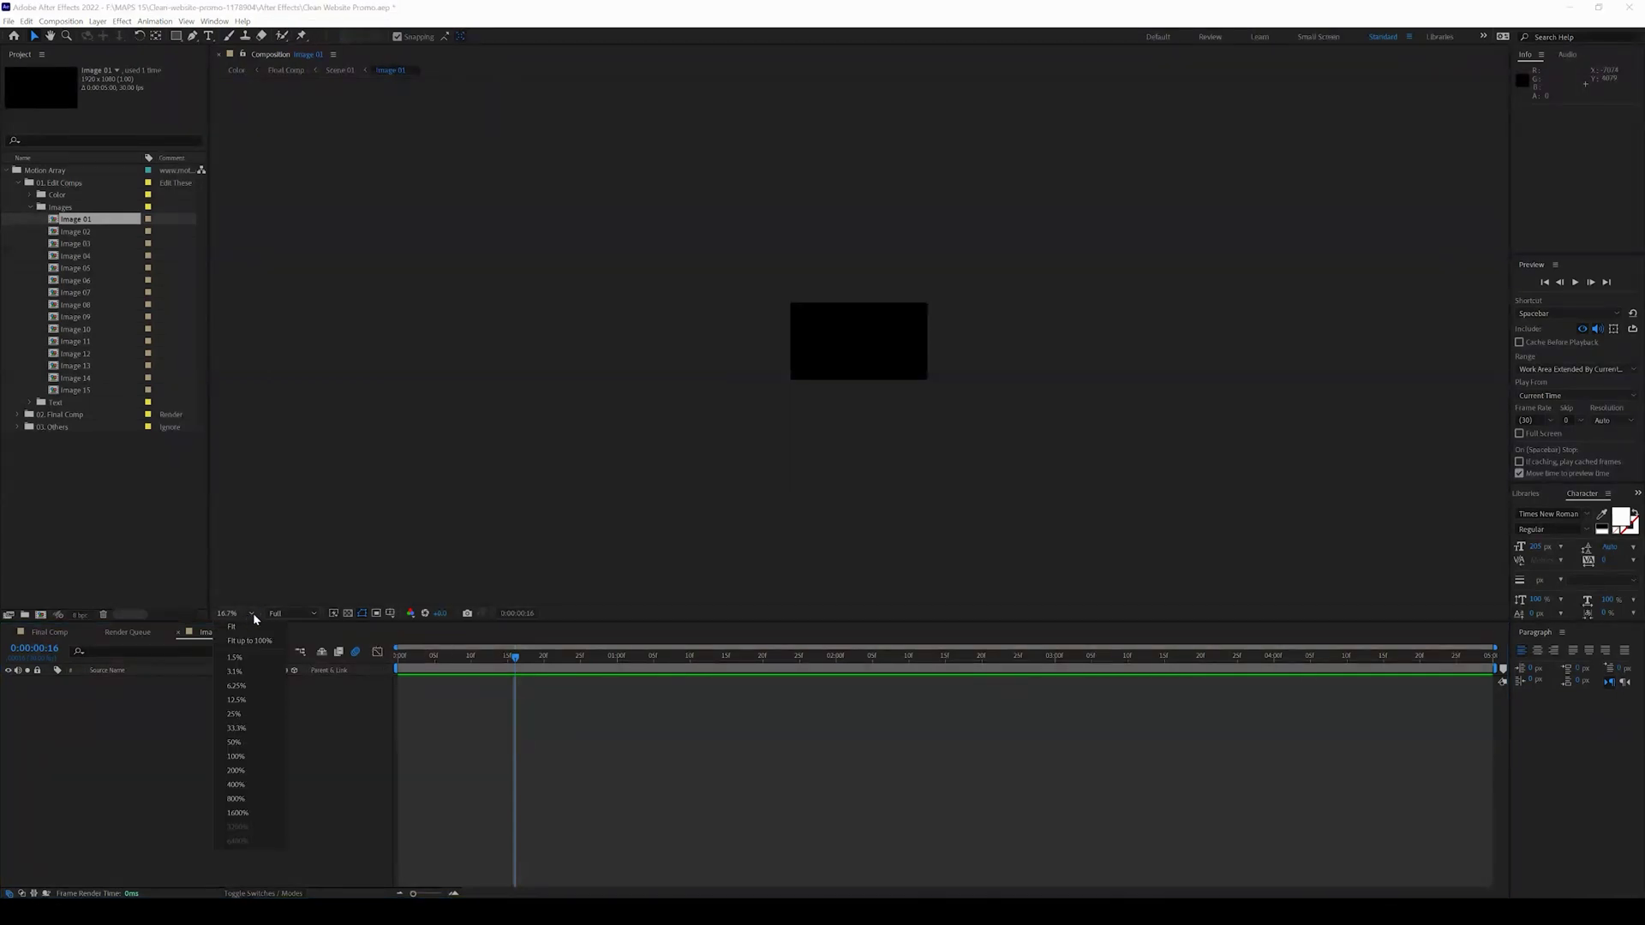
{"action": "left_click", "coordinate": [236, 744]}
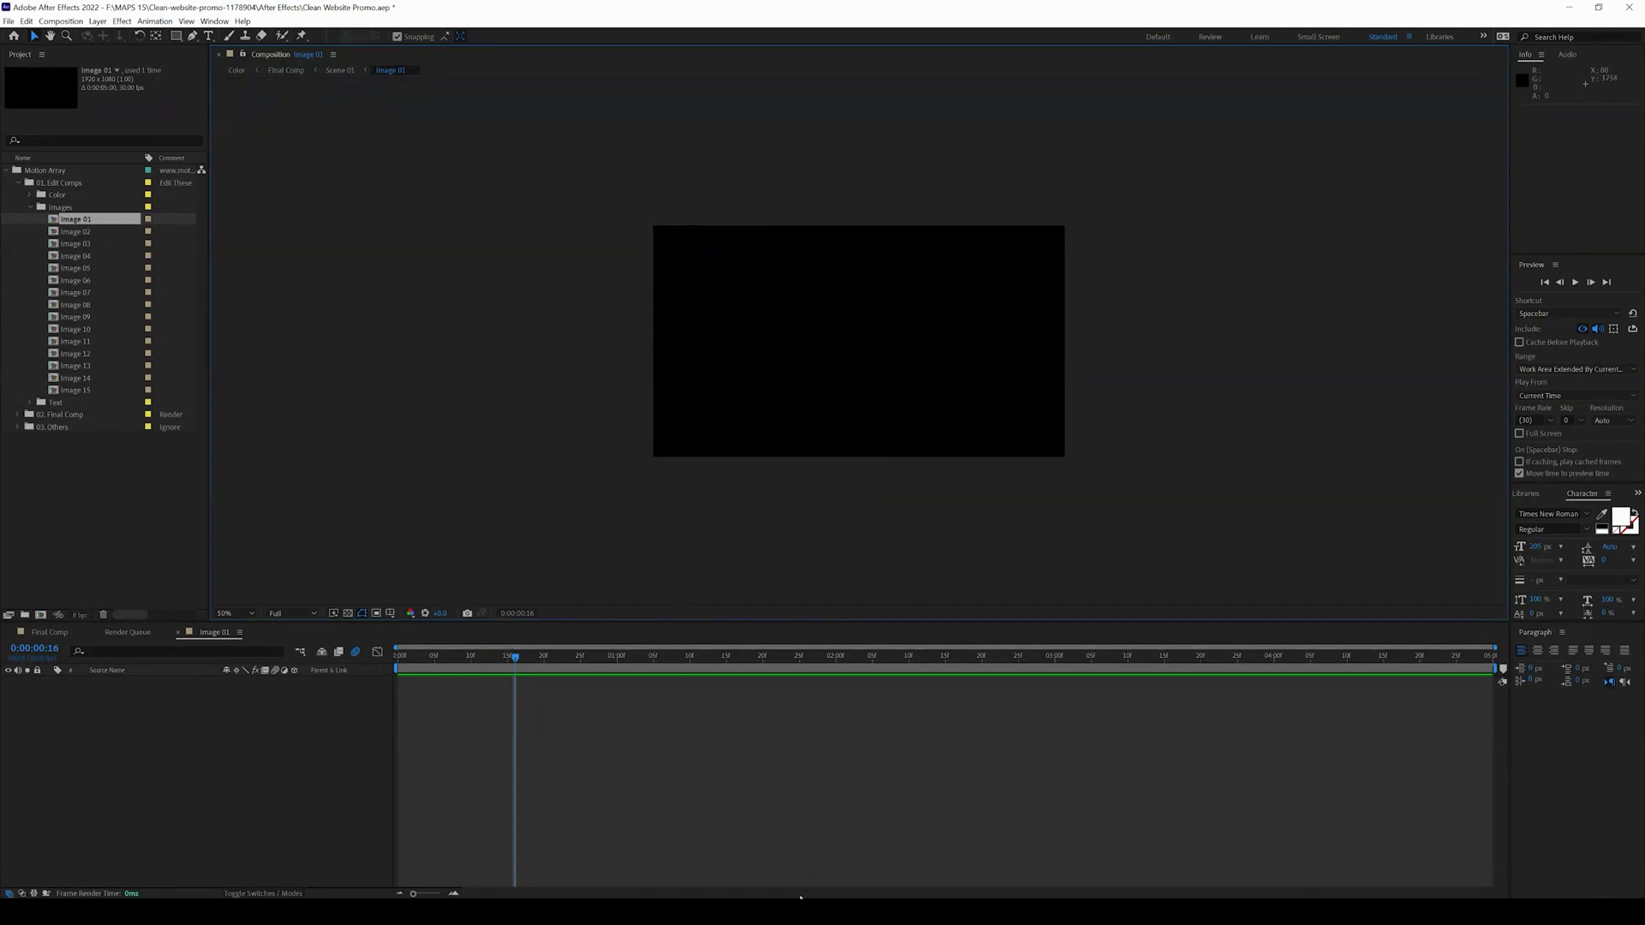
- Drag the Single-Leg Dumbbell Deadlift - Female clip from Final Videos onto the Image 01 timeline
{"action": "key", "text": "alt+Tab"}
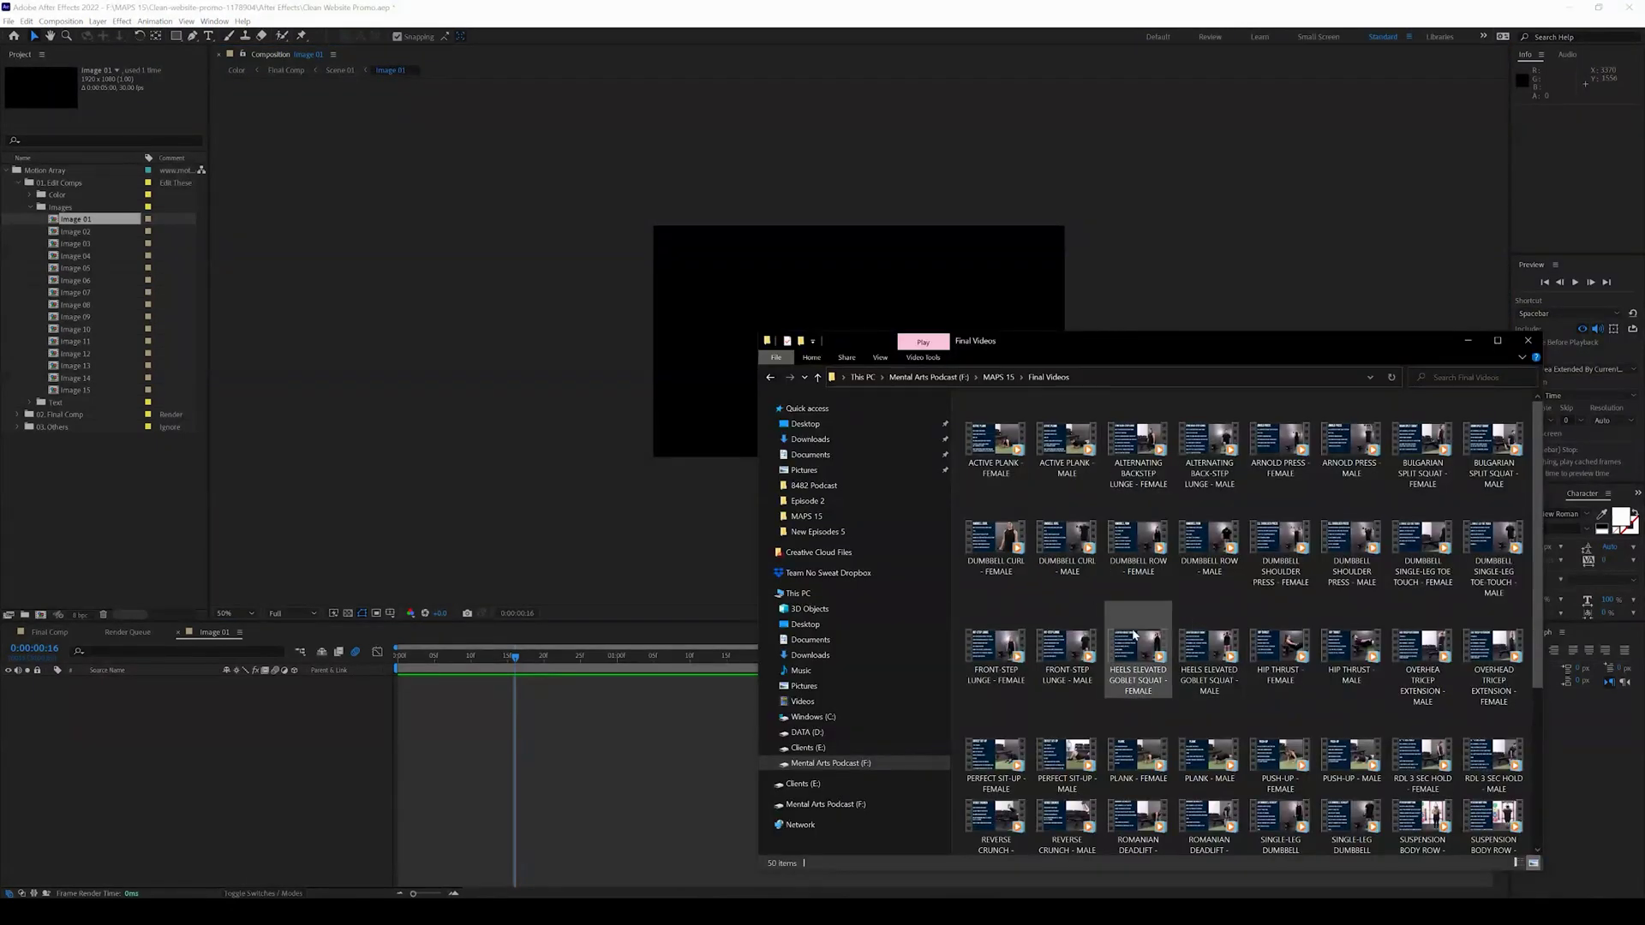
{"action": "scroll", "coordinate": [1148, 638], "scroll_direction": "down", "scroll_amount": 2}
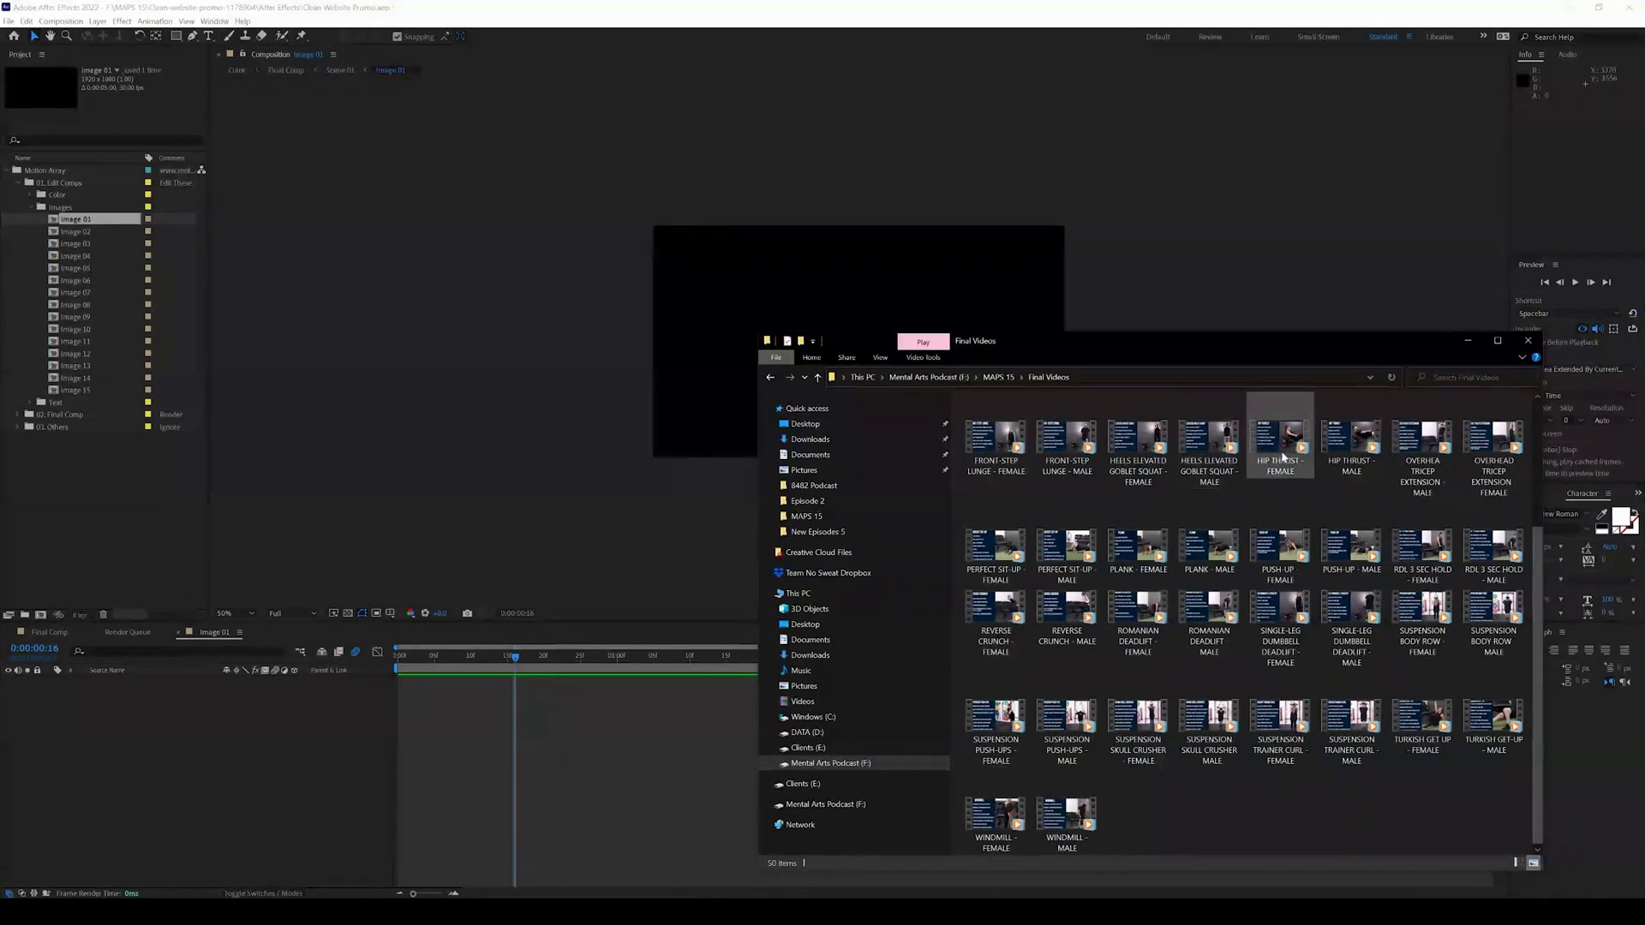
{"action": "left_click", "coordinate": [1351, 441]}
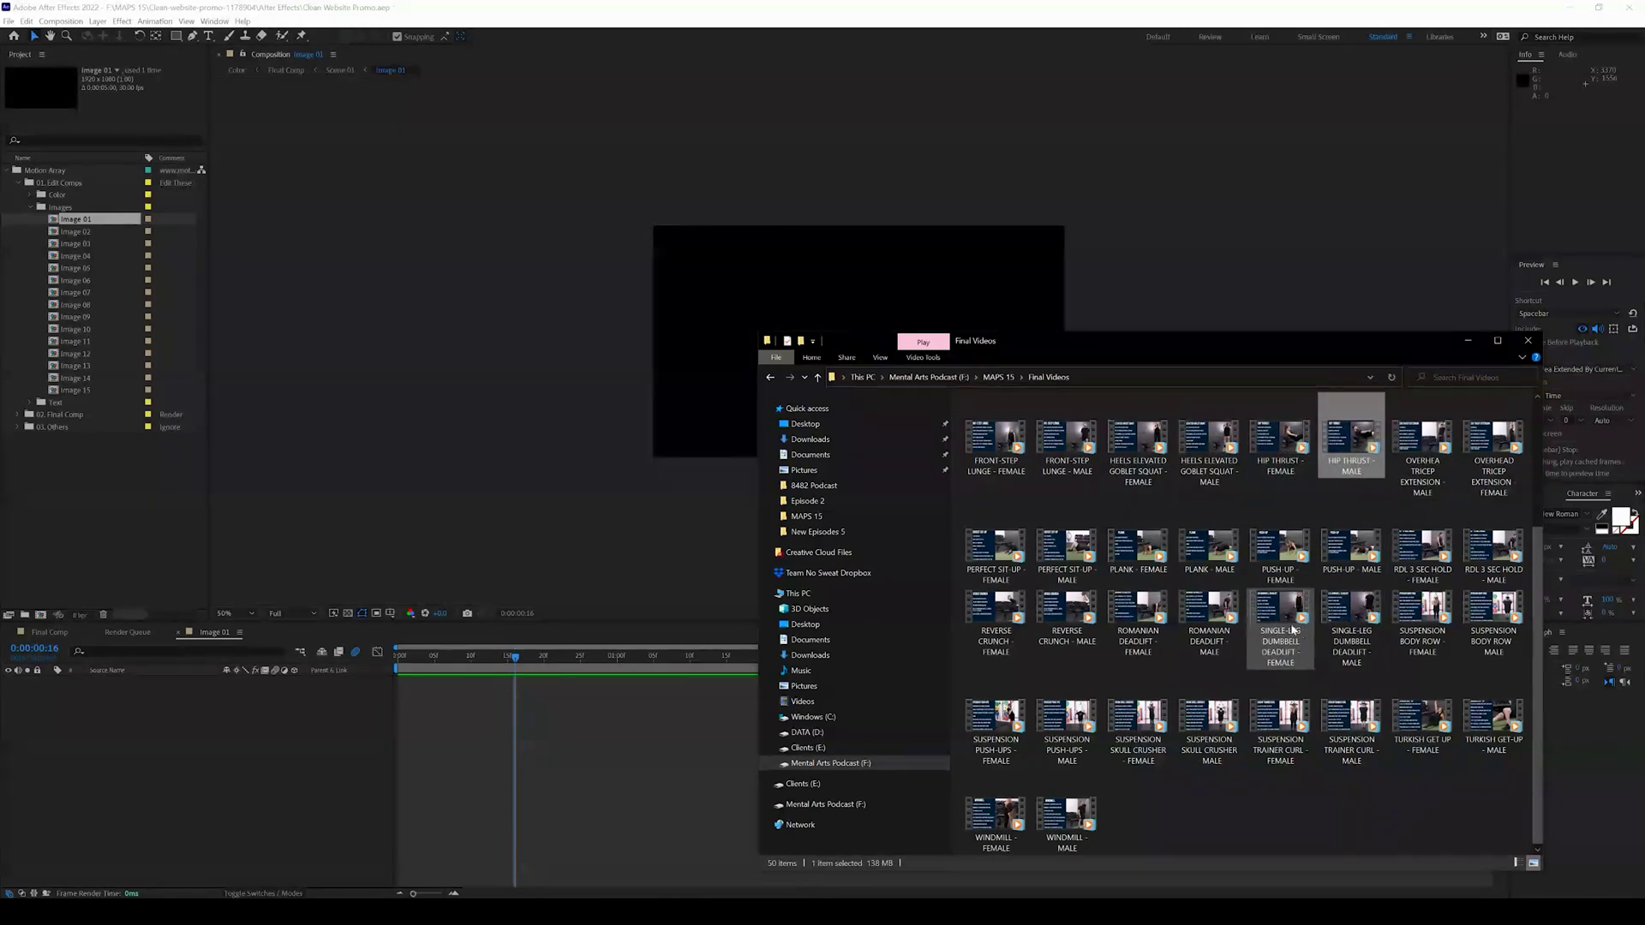
{"action": "left_click_drag", "start_coordinate": [1273, 614], "coordinate": [225, 732]}
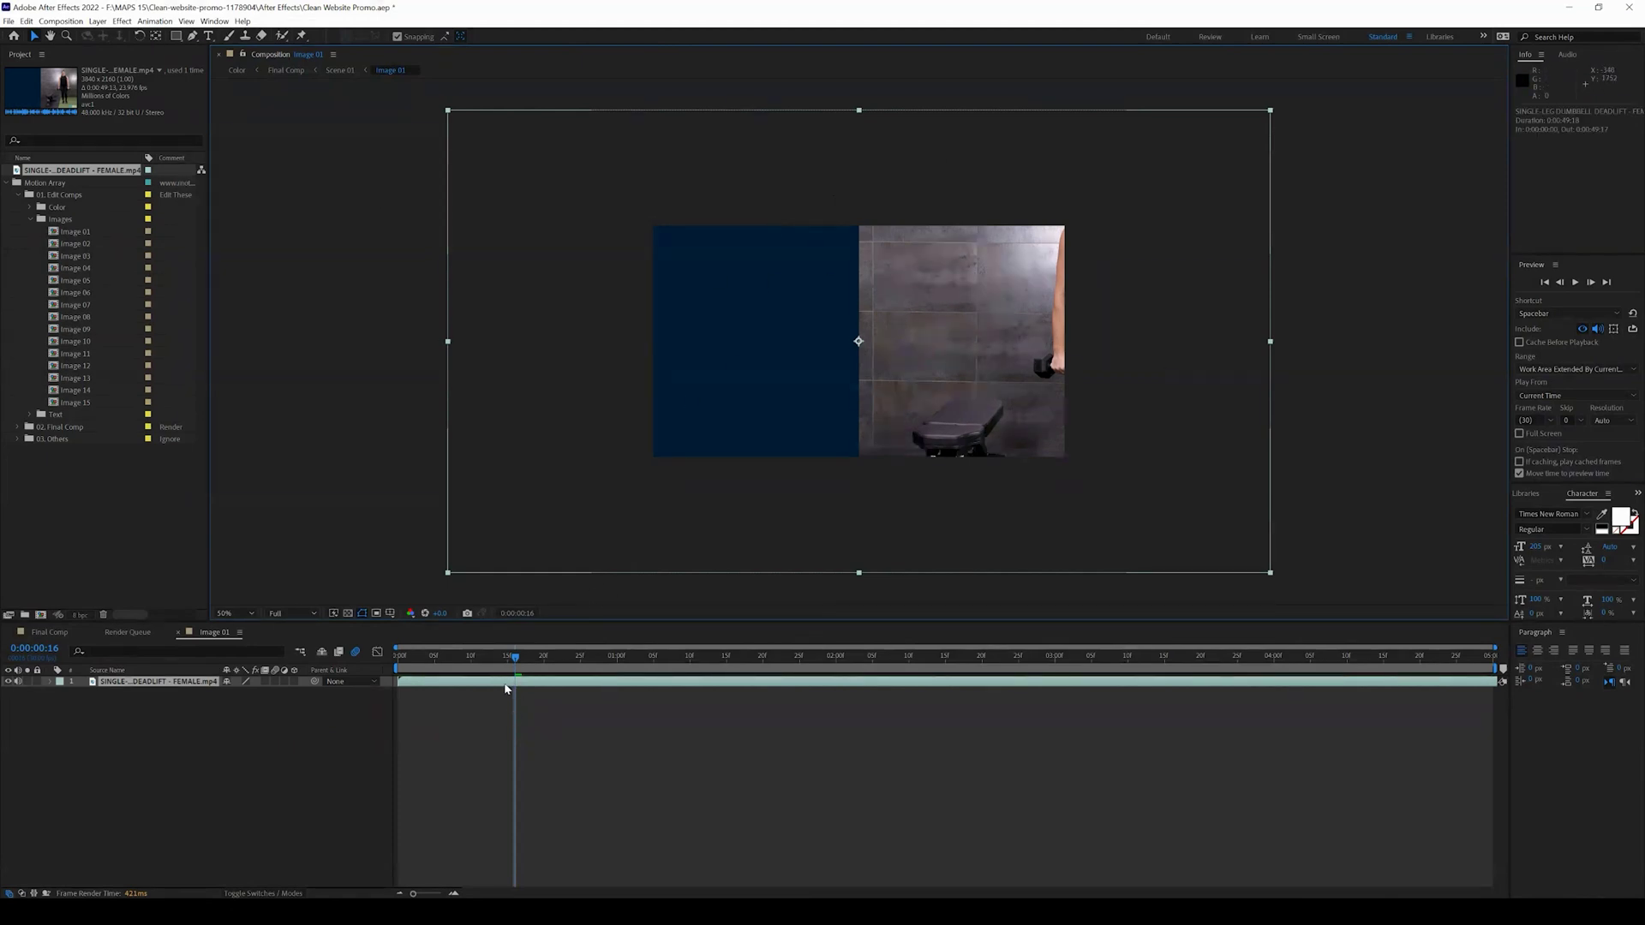
{"action": "right_click", "coordinate": [510, 686]}
- Scale the deadlift clip layer to 50% width and scrub the timeline to check it
{"action": "mouse_move", "coordinate": [563, 384]}
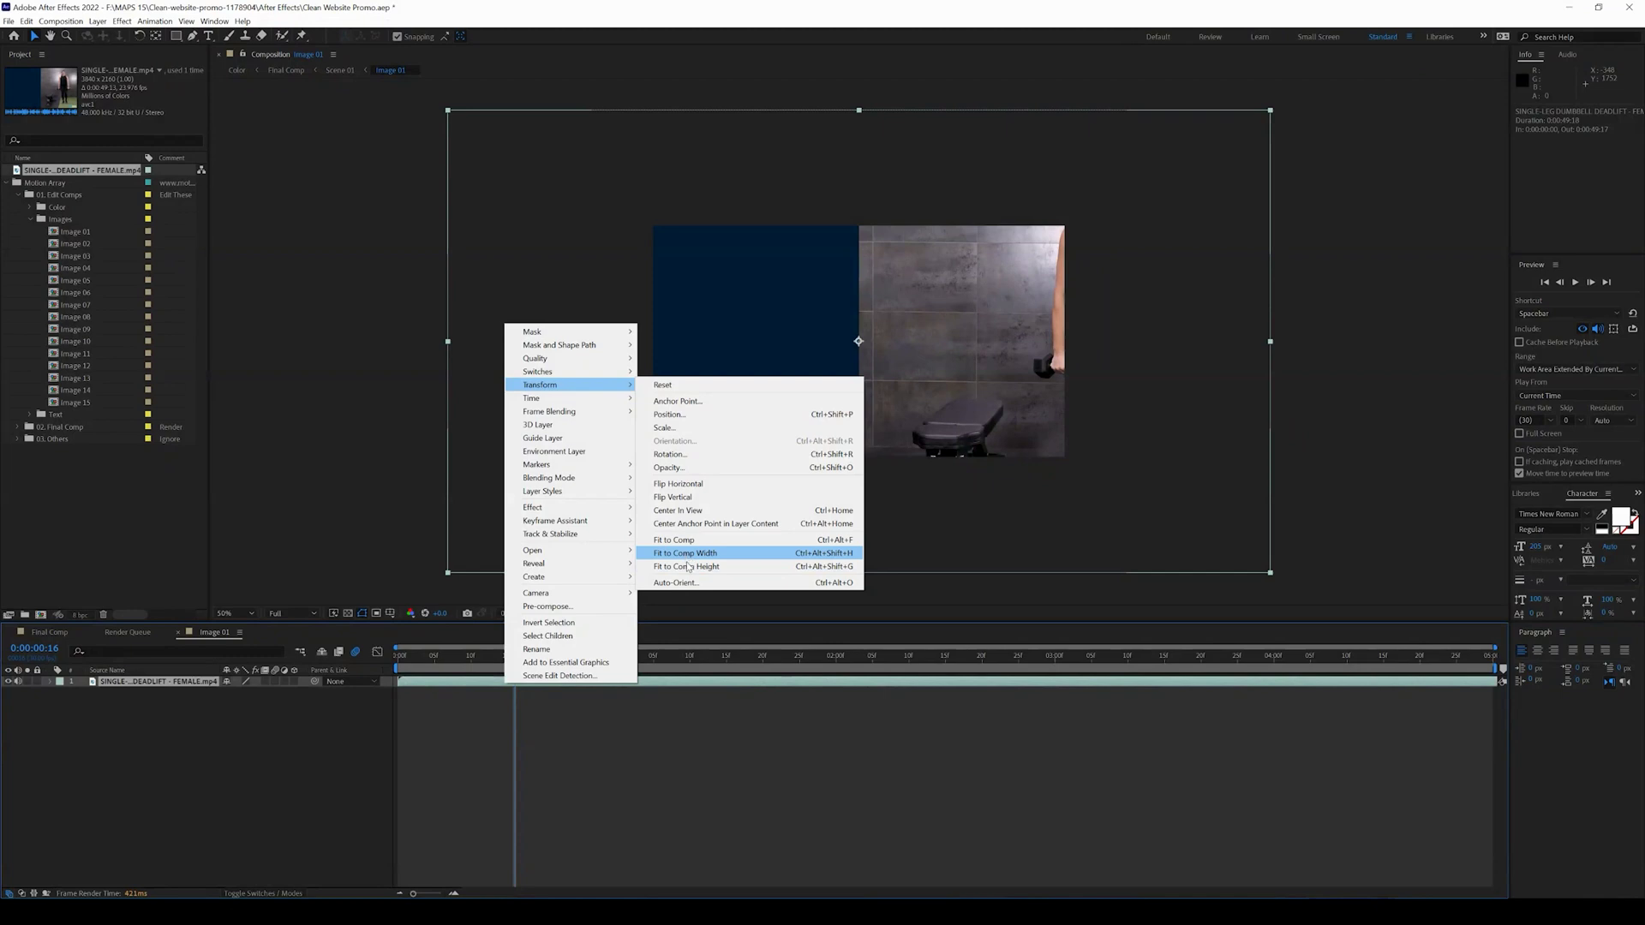
{"action": "left_click", "coordinate": [672, 428]}
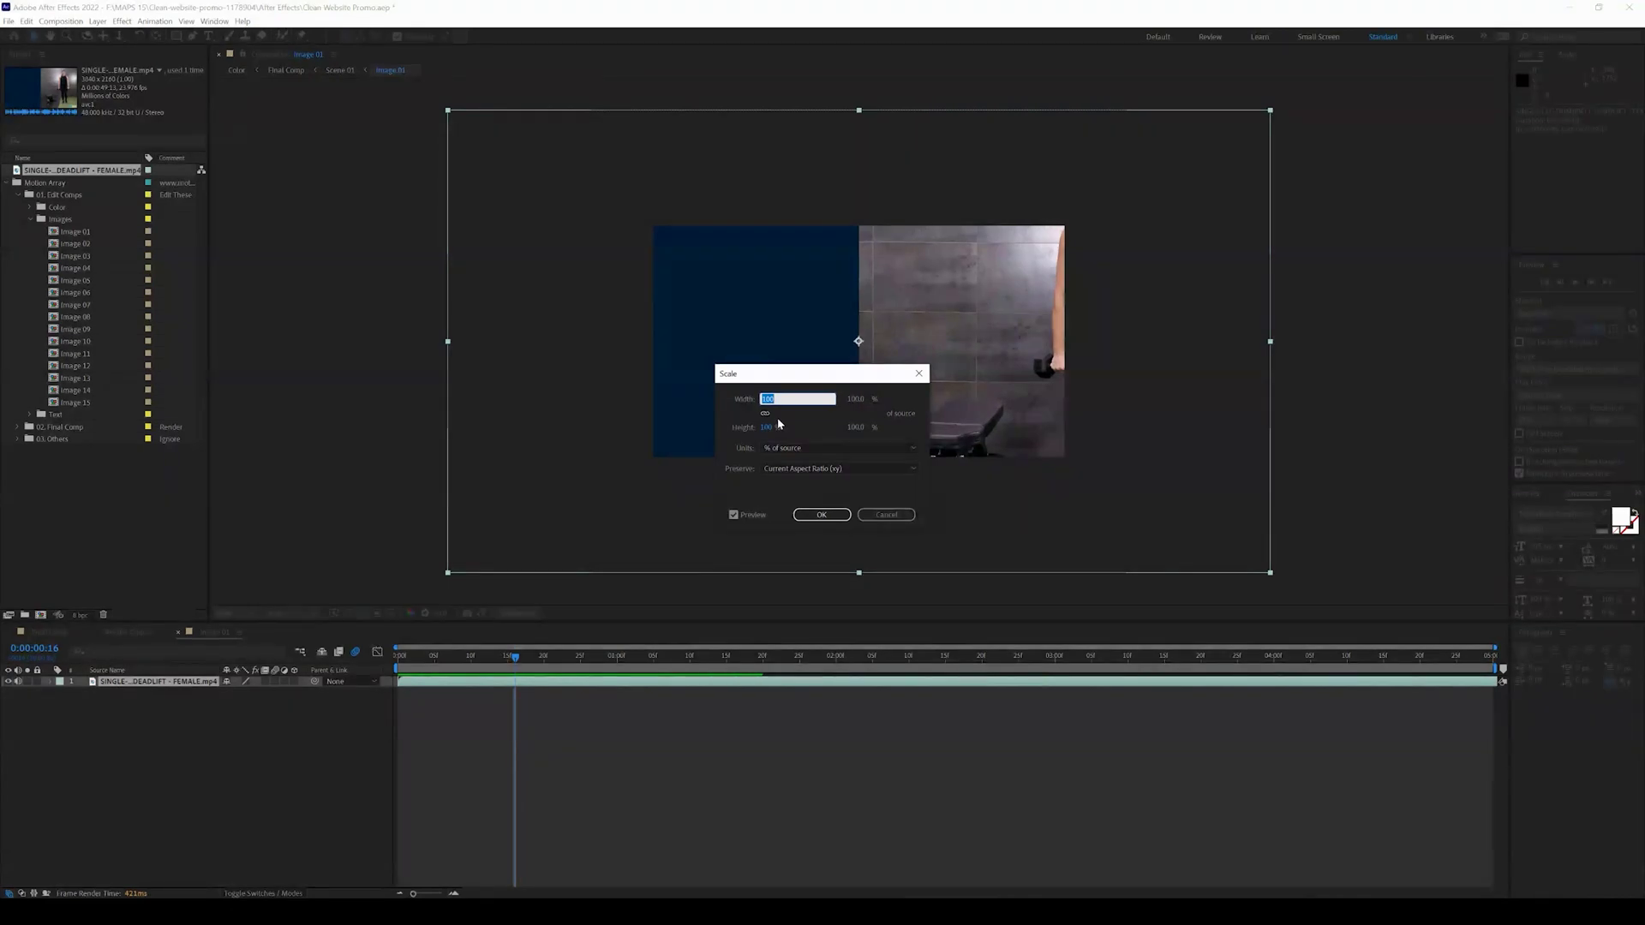
{"action": "type", "text": "50"}
{"action": "key", "text": "Return"}
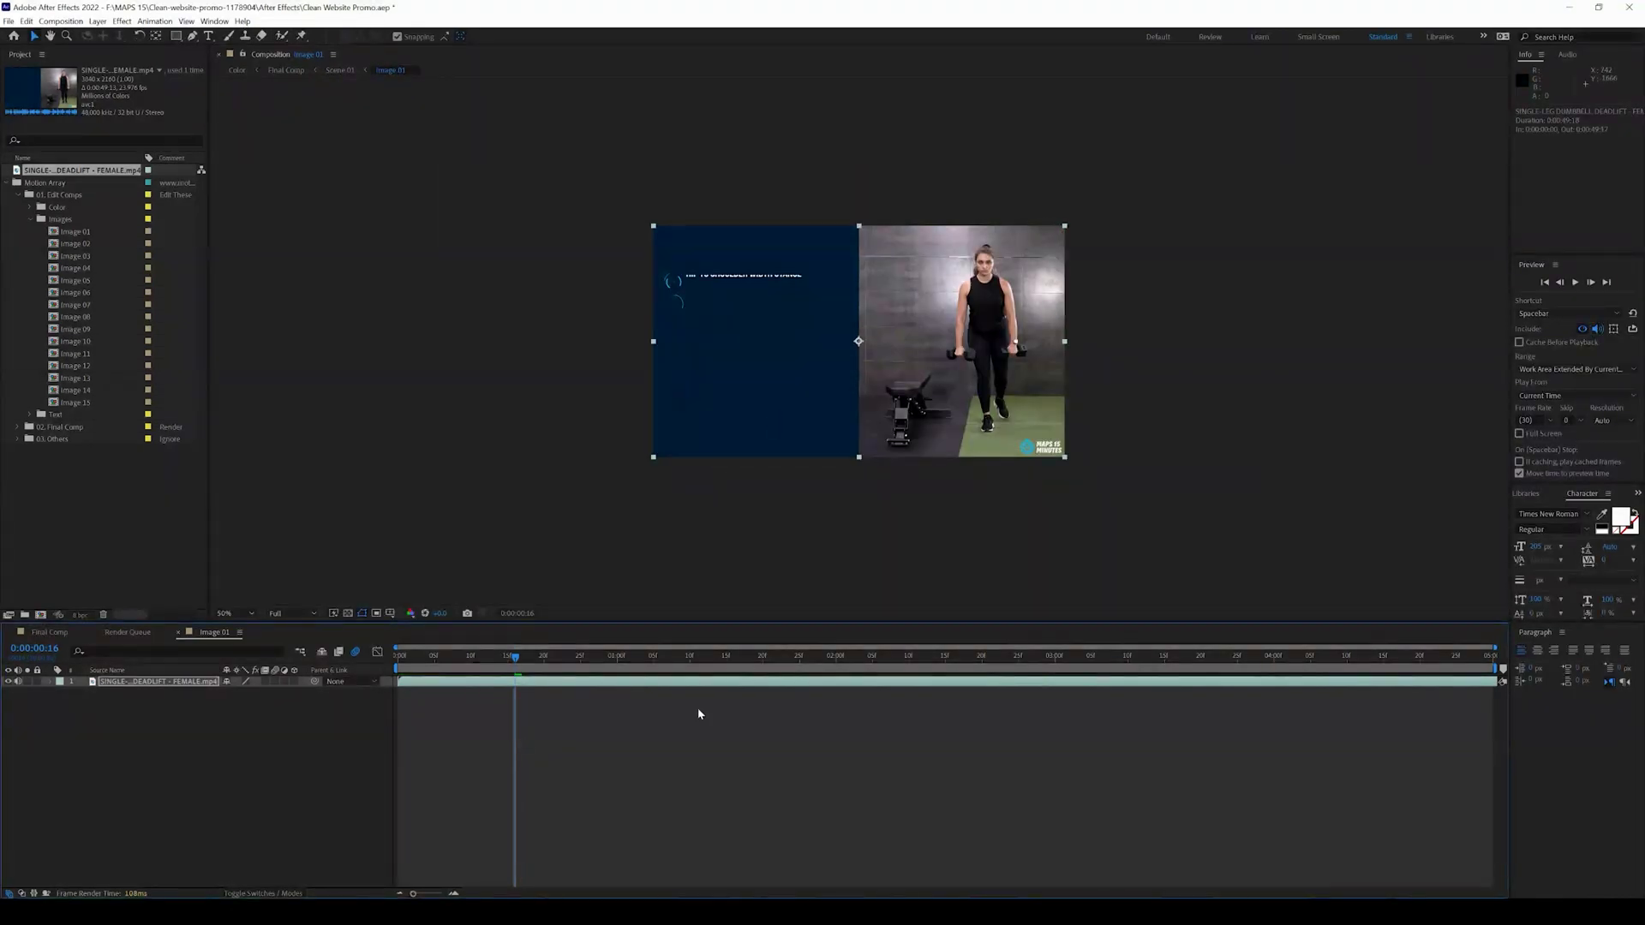
{"action": "left_click_drag", "start_coordinate": [541, 665], "coordinate": [778, 656]}
- Close Image 01 and scrub Final Comp through its first four seconds
{"action": "left_click", "coordinate": [179, 634]}
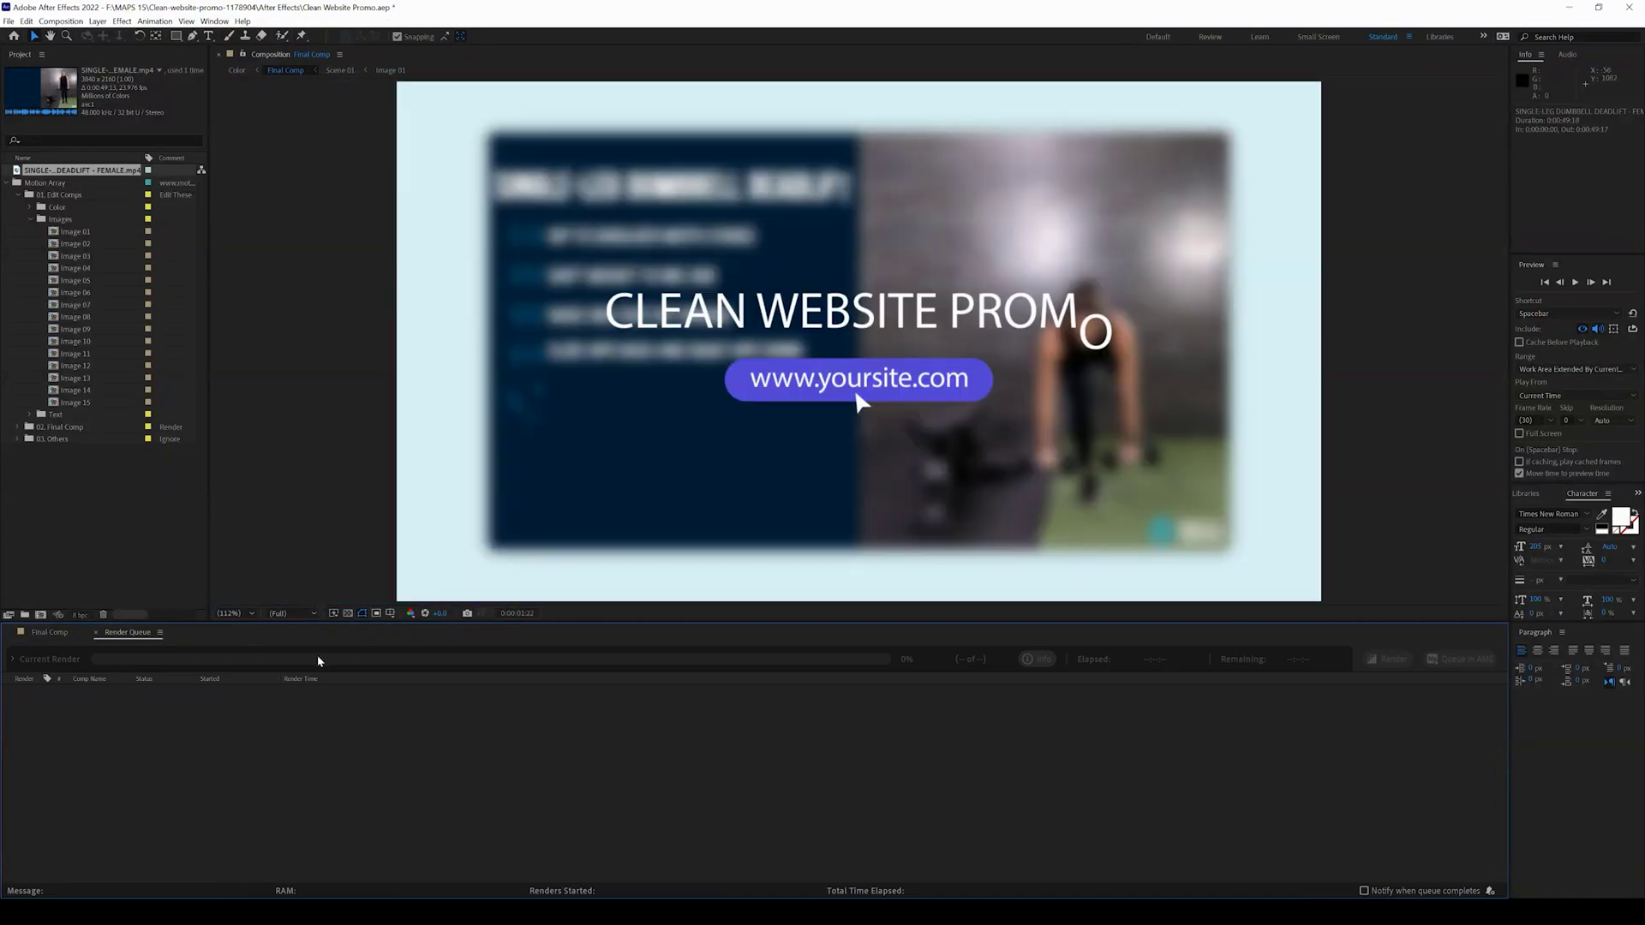
{"action": "left_click", "coordinate": [48, 633]}
{"action": "left_click_drag", "start_coordinate": [367, 657], "coordinate": [411, 654]}
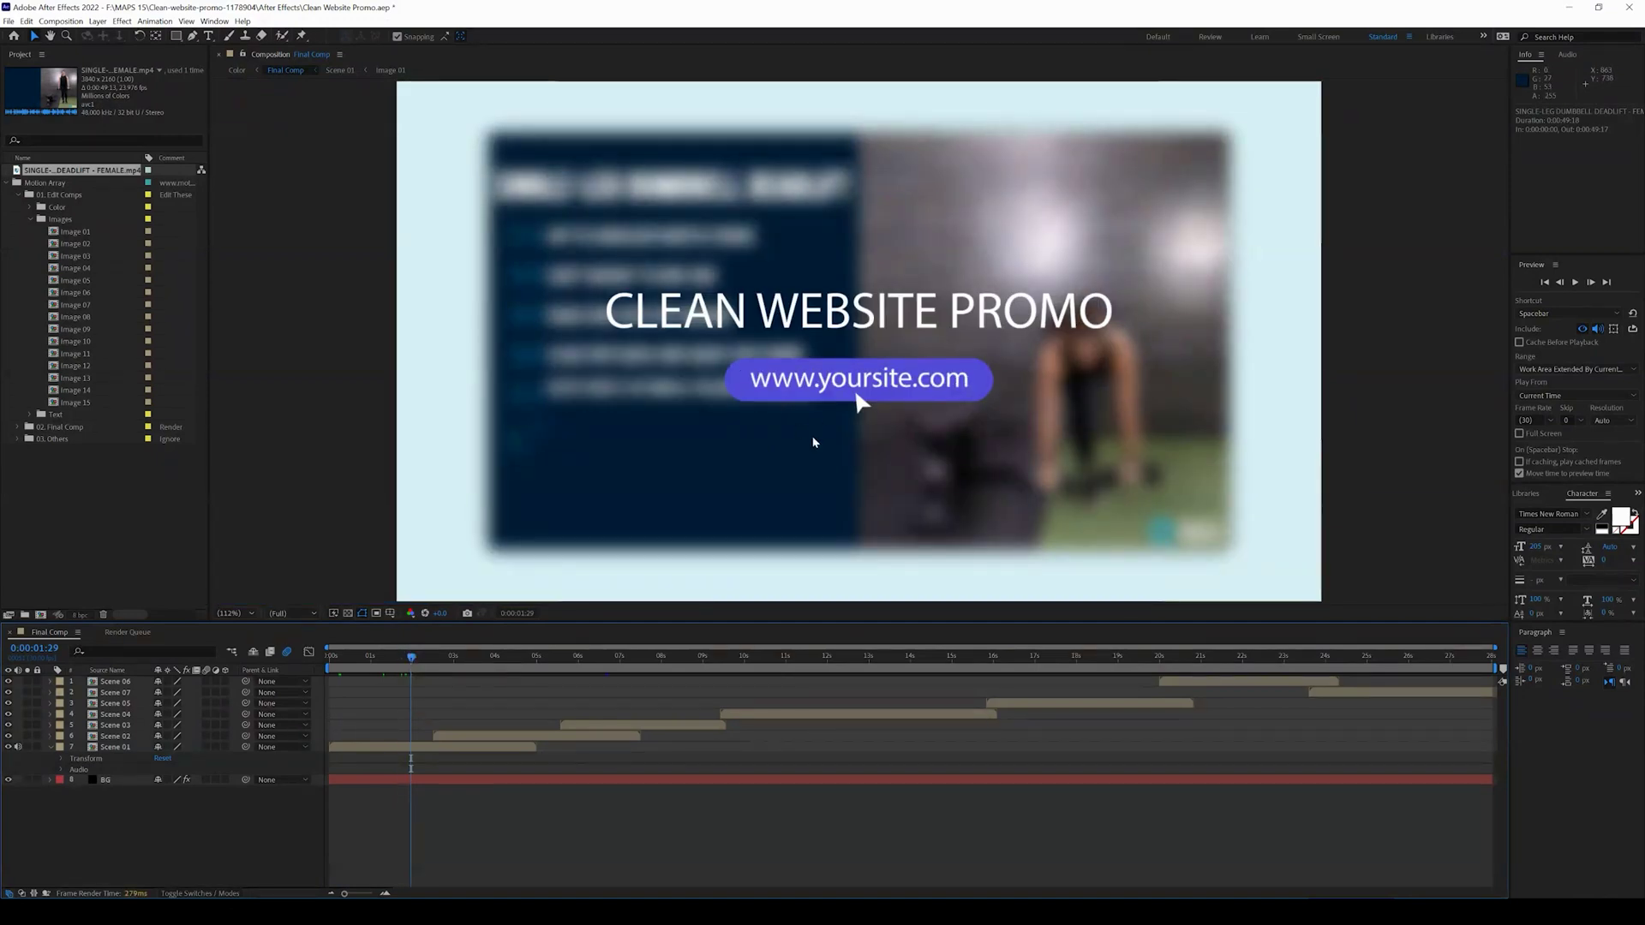
{"action": "mouse_move", "coordinate": [414, 660]}
{"action": "left_mouse_down"}
{"action": "mouse_move", "coordinate": [356, 668]}
{"action": "mouse_move", "coordinate": [419, 658]}
{"action": "left_mouse_up"}
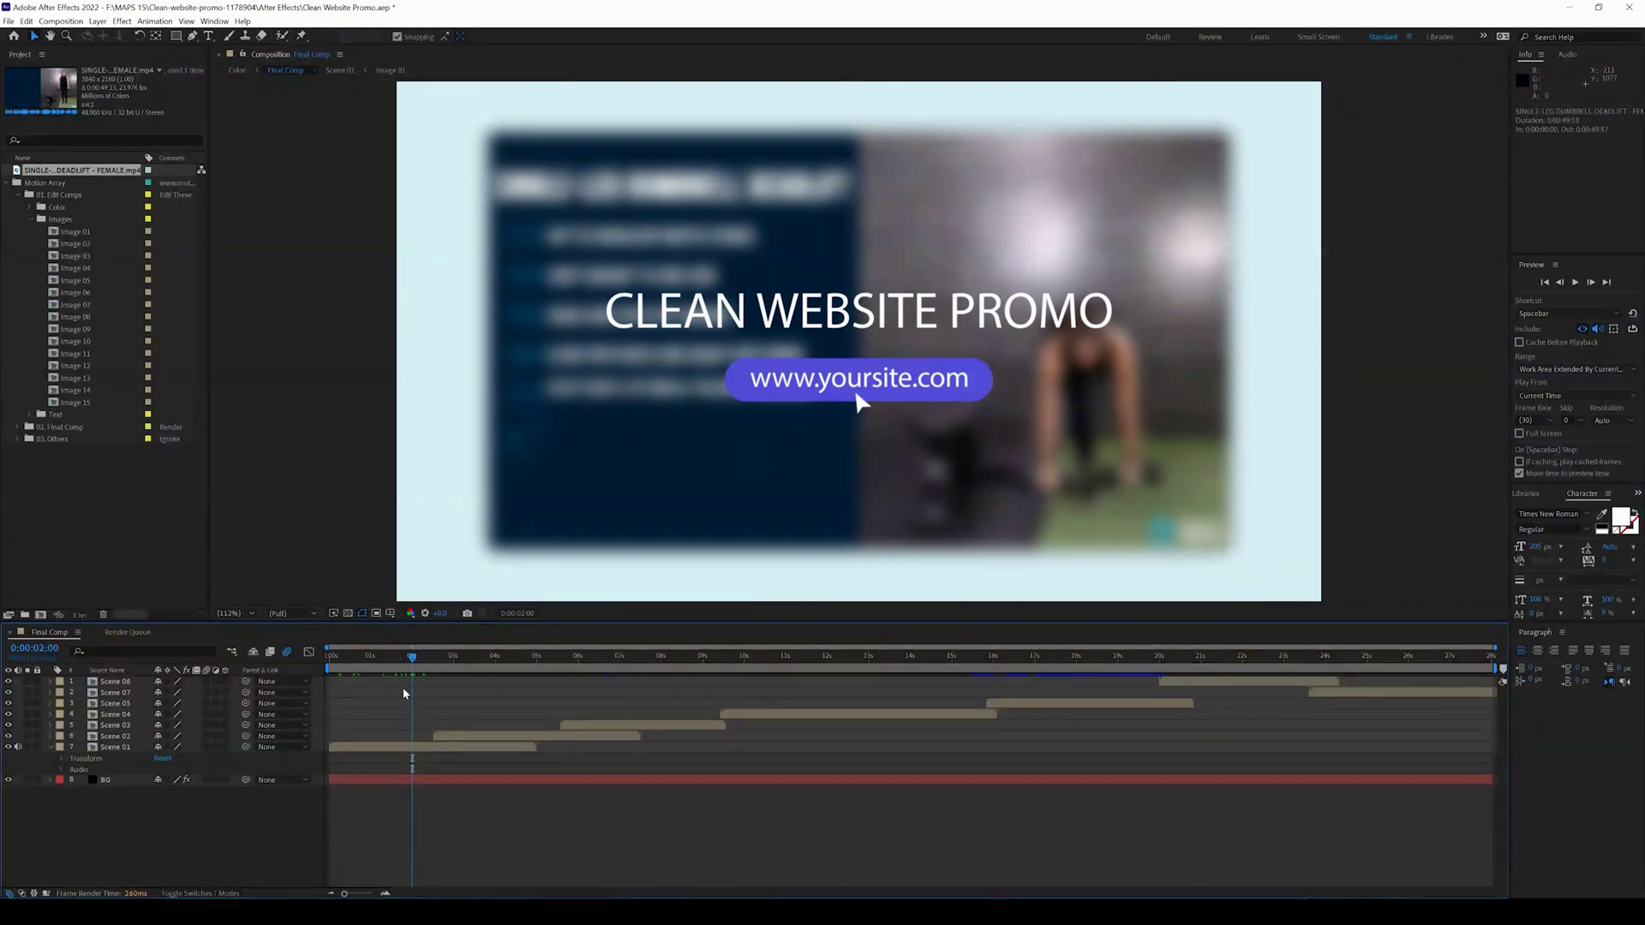
{"action": "left_click_drag", "start_coordinate": [469, 661], "coordinate": [506, 661]}
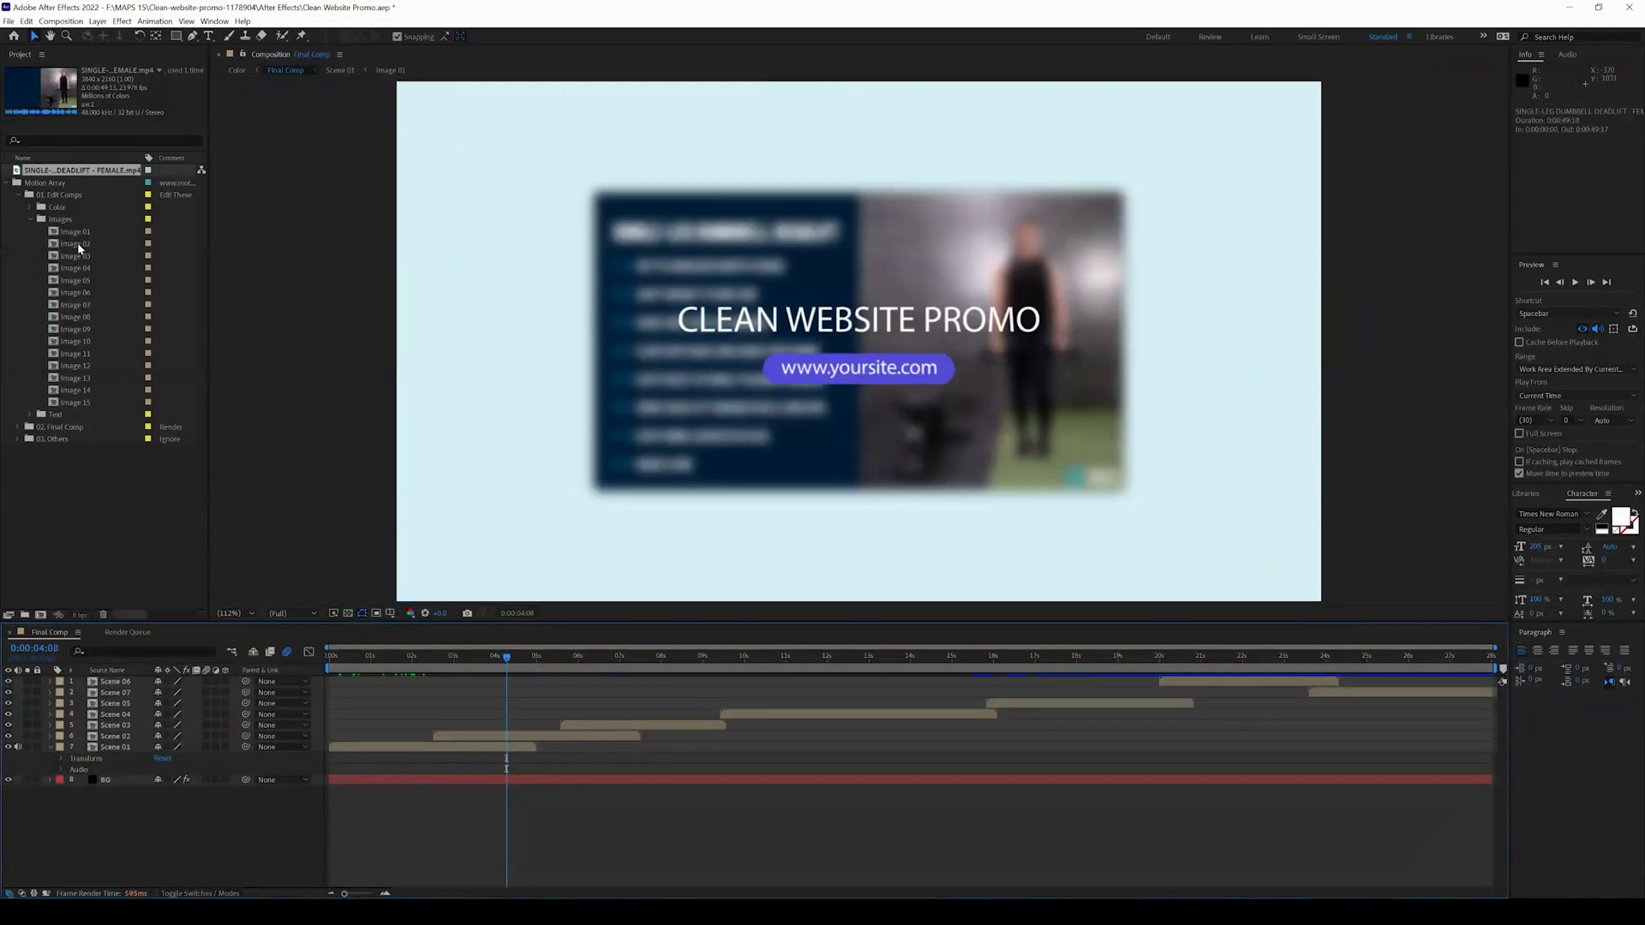
{"action": "double_click", "coordinate": [76, 244]}
- Bring 15 pg 1.PNG from the MAPS 15 folder into the Image 02 timeline
{"action": "left_click_drag", "start_coordinate": [538, 662], "coordinate": [664, 663]}
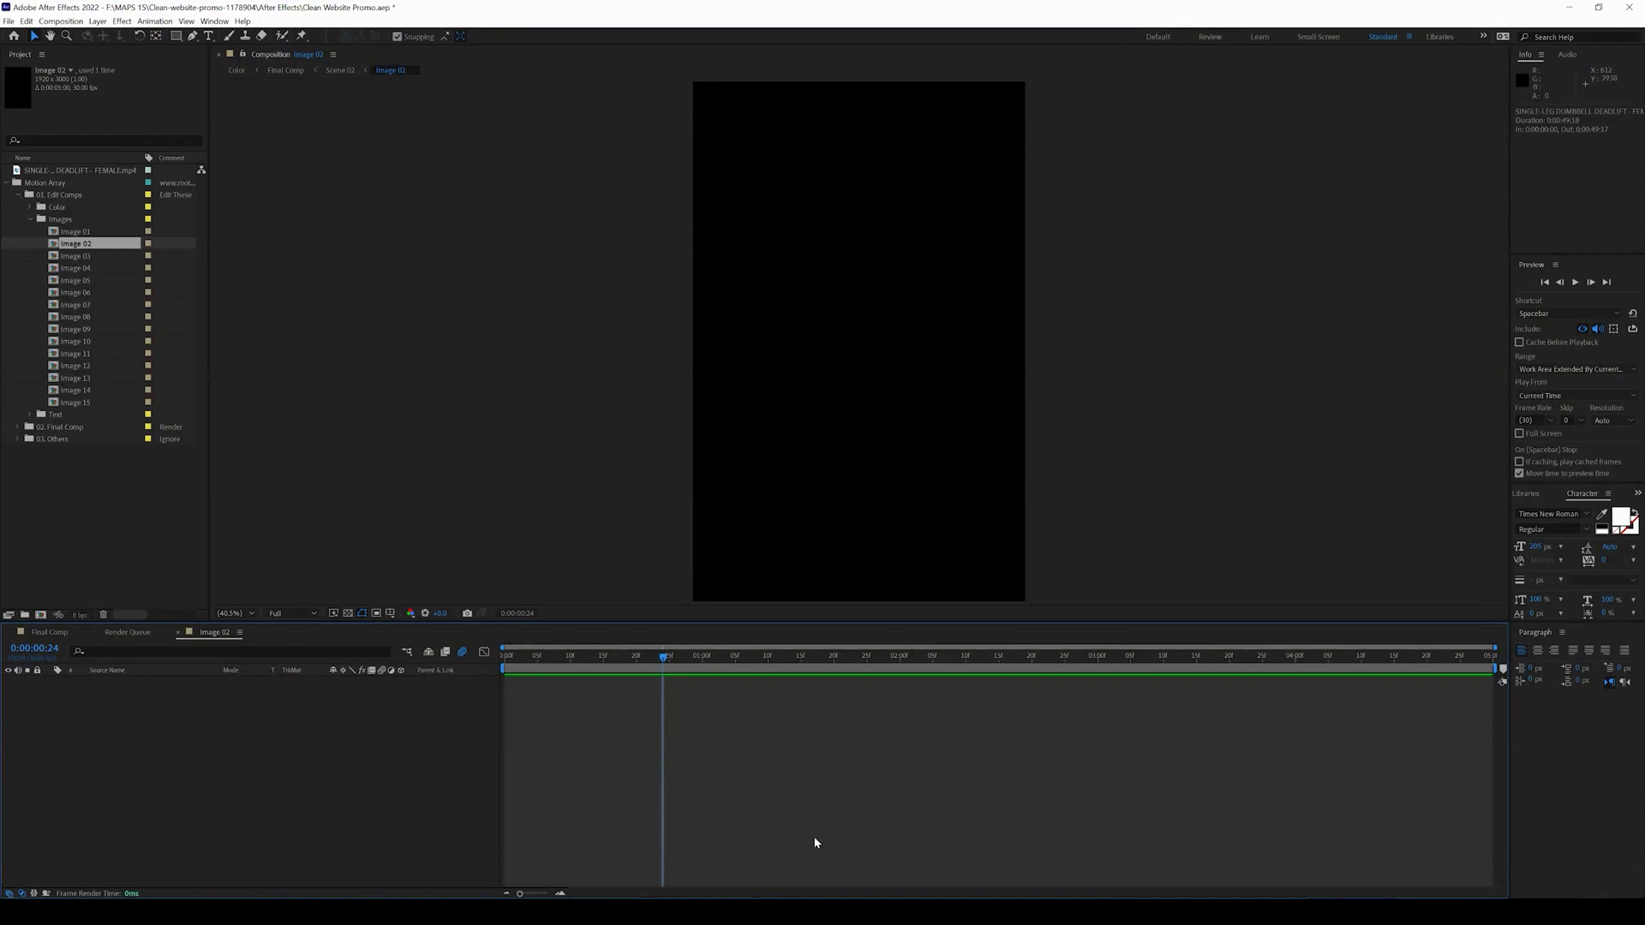
{"action": "key", "text": "alt+Tab"}
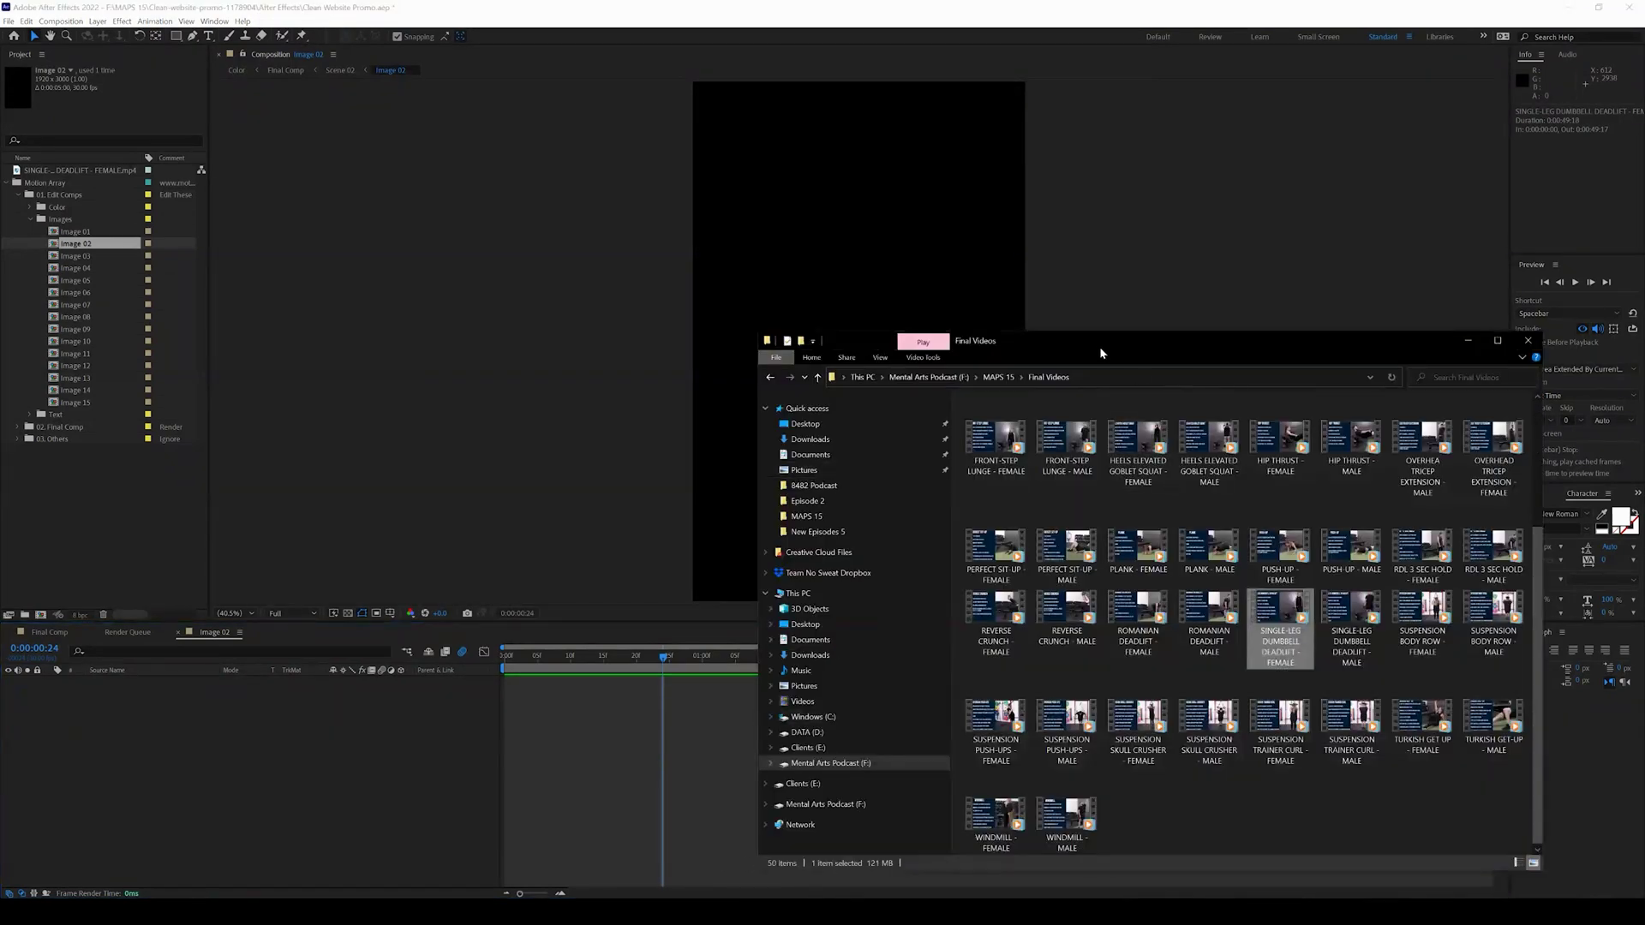
{"action": "left_click_drag", "start_coordinate": [1098, 346], "coordinate": [1126, 186]}
{"action": "key", "text": "alt+Up"}
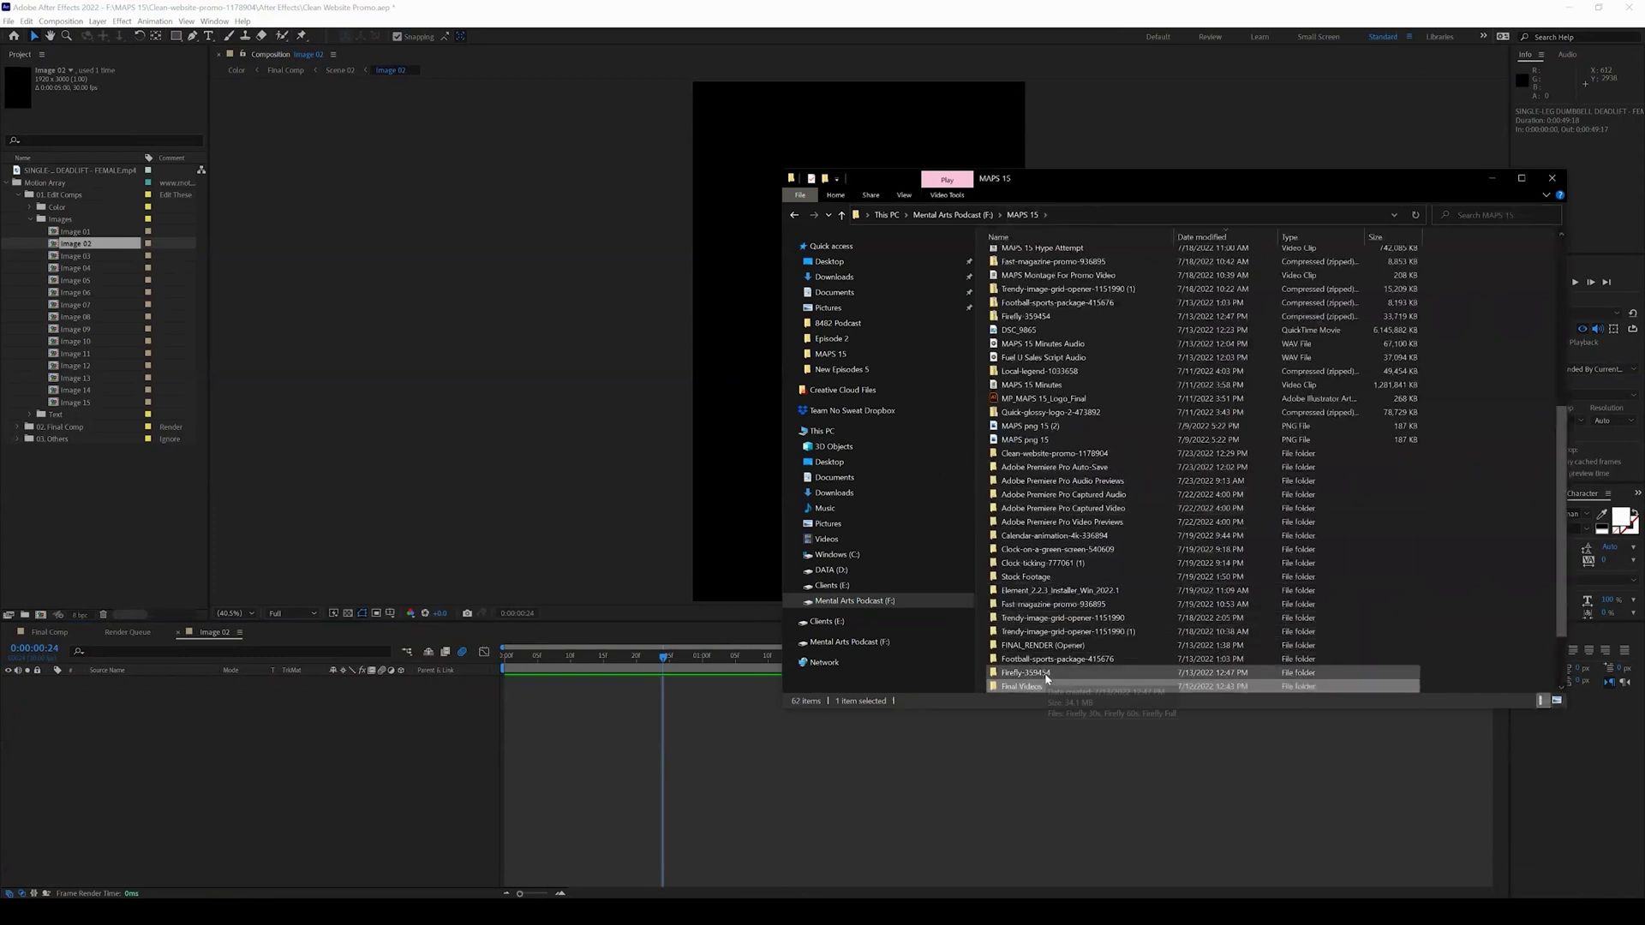
{"action": "scroll", "coordinate": [1067, 416], "scroll_direction": "up", "scroll_amount": 5}
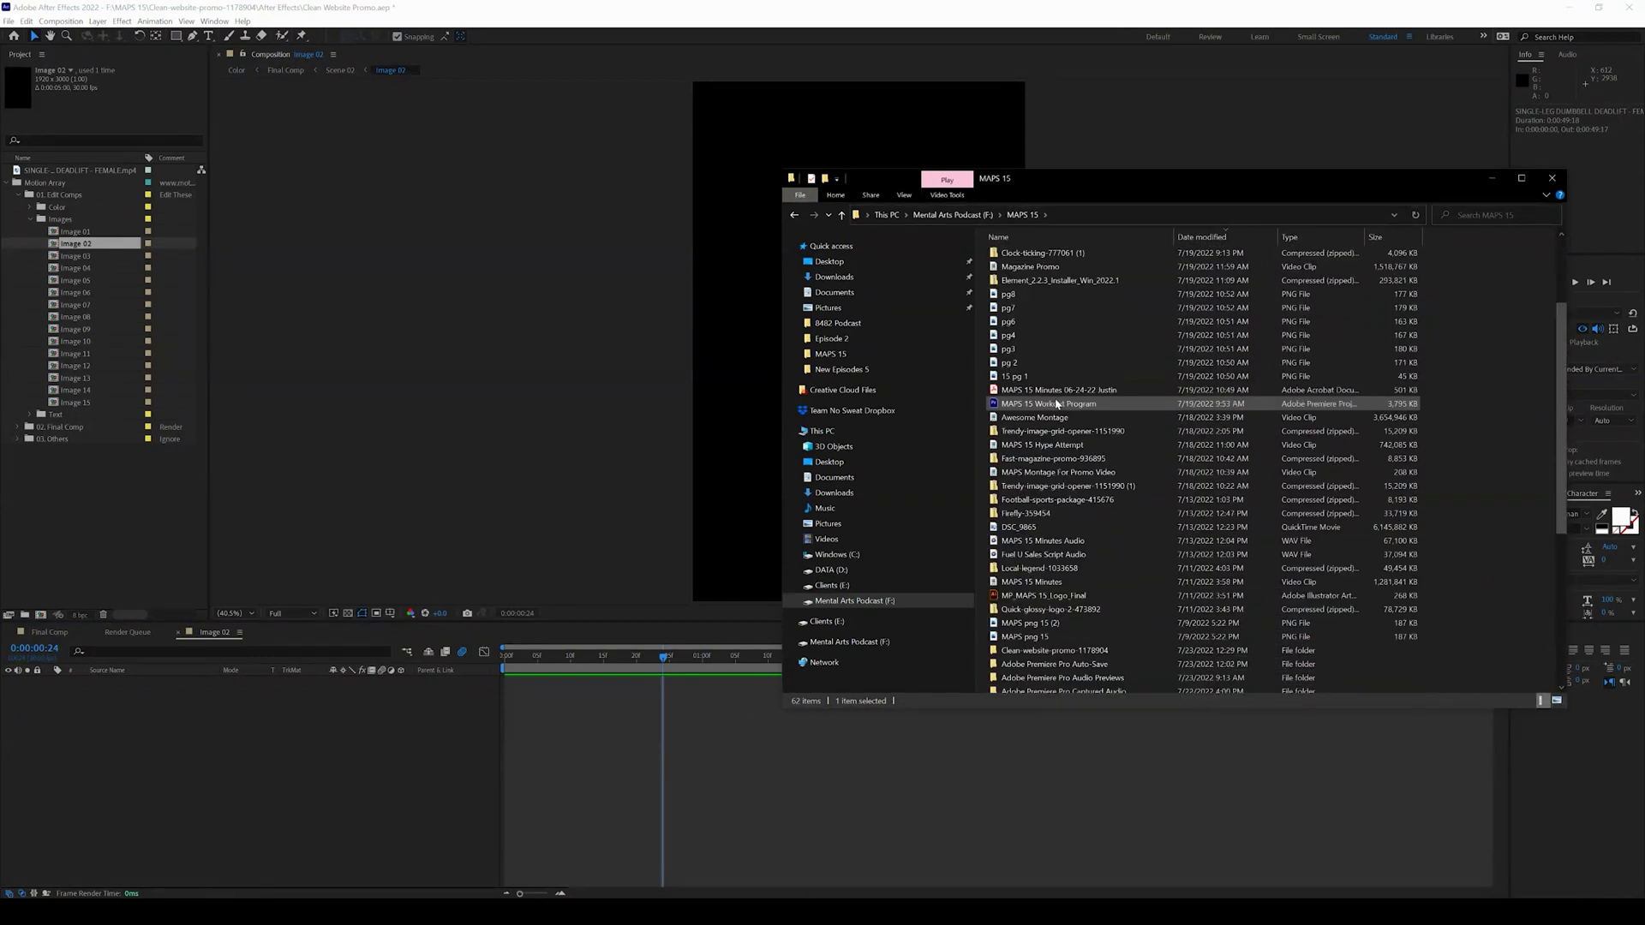
{"action": "left_click_drag", "start_coordinate": [1016, 378], "coordinate": [271, 805]}
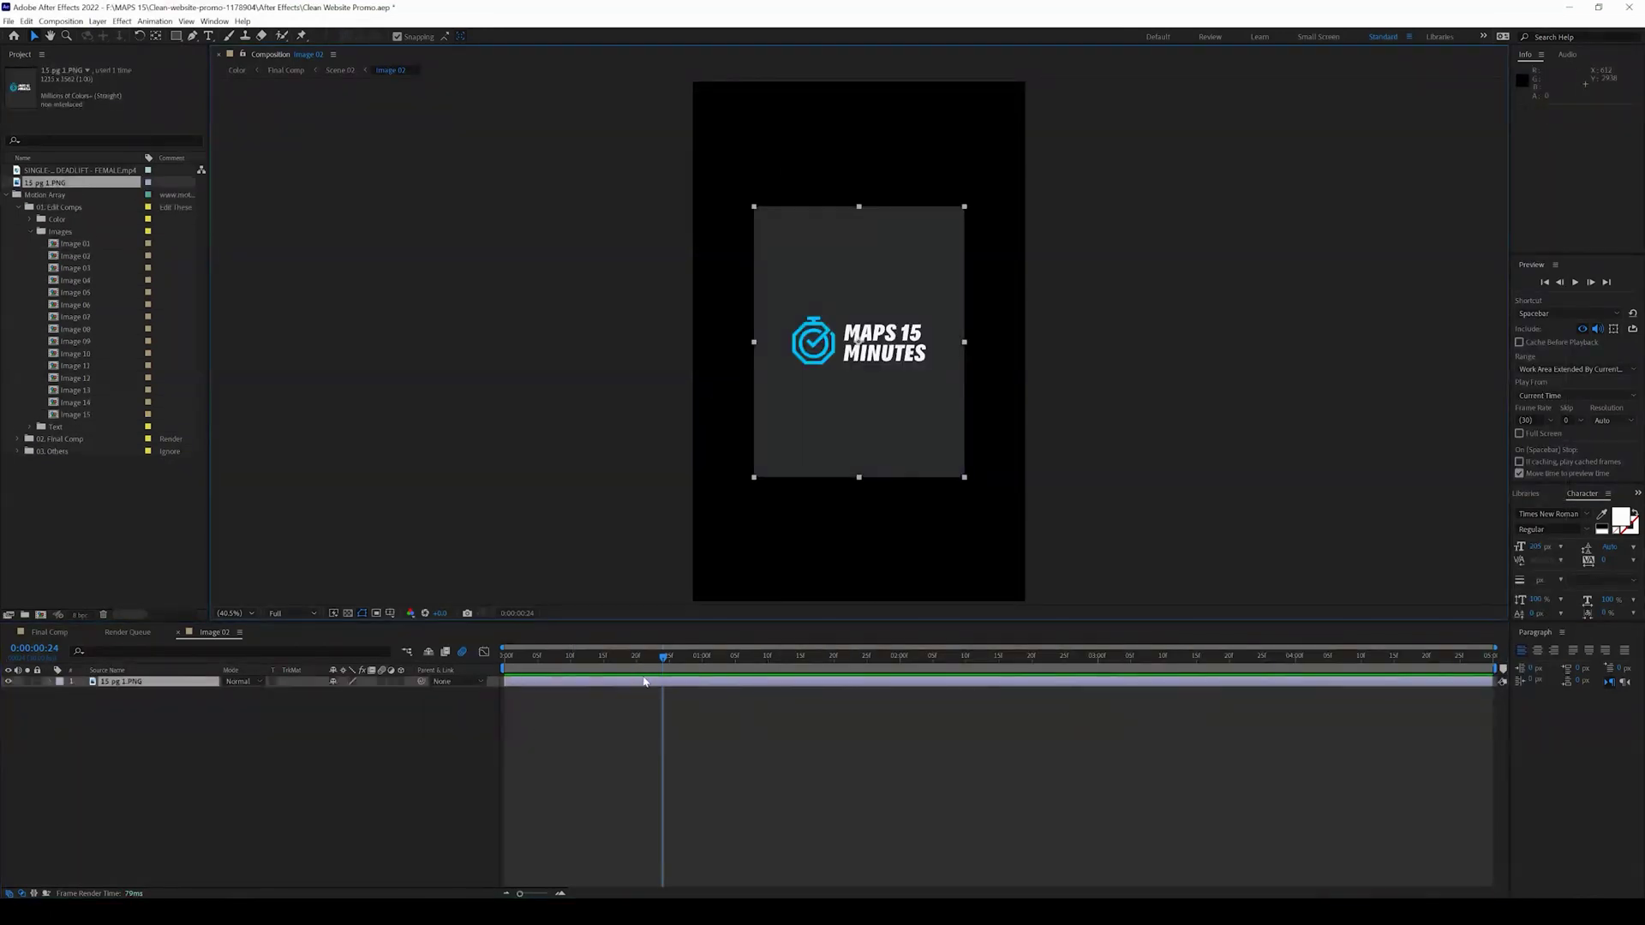
- Fit the logo layer to the comp height and close Image 02
{"action": "right_click", "coordinate": [645, 681]}
{"action": "mouse_move", "coordinate": [716, 383]}
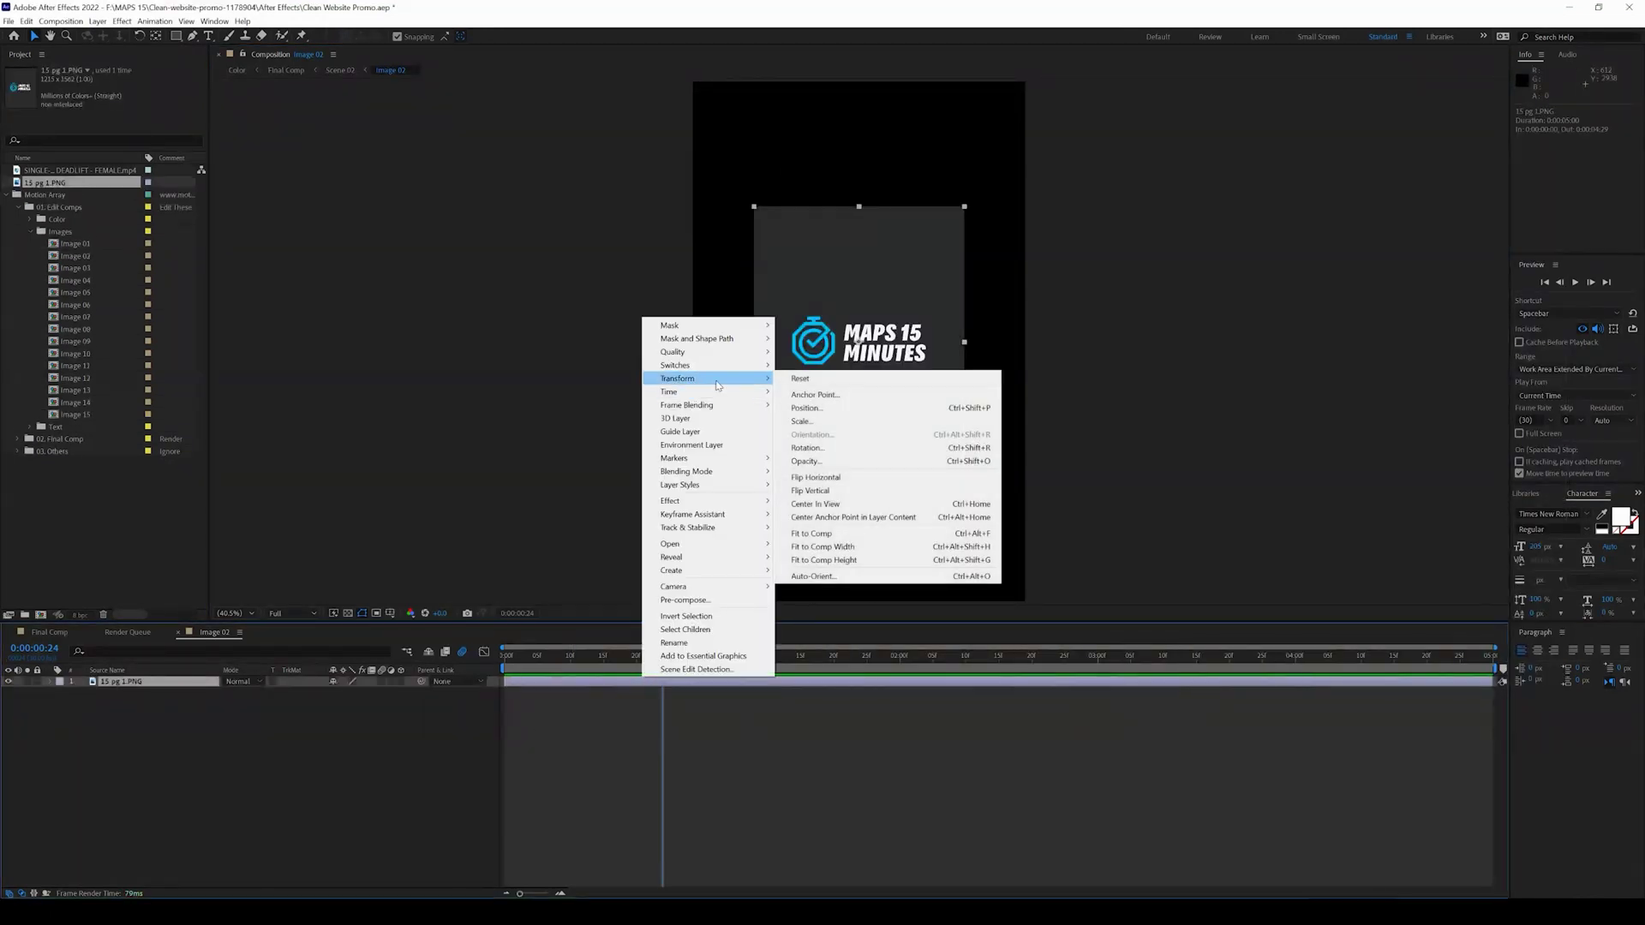
{"action": "left_click", "coordinate": [835, 559]}
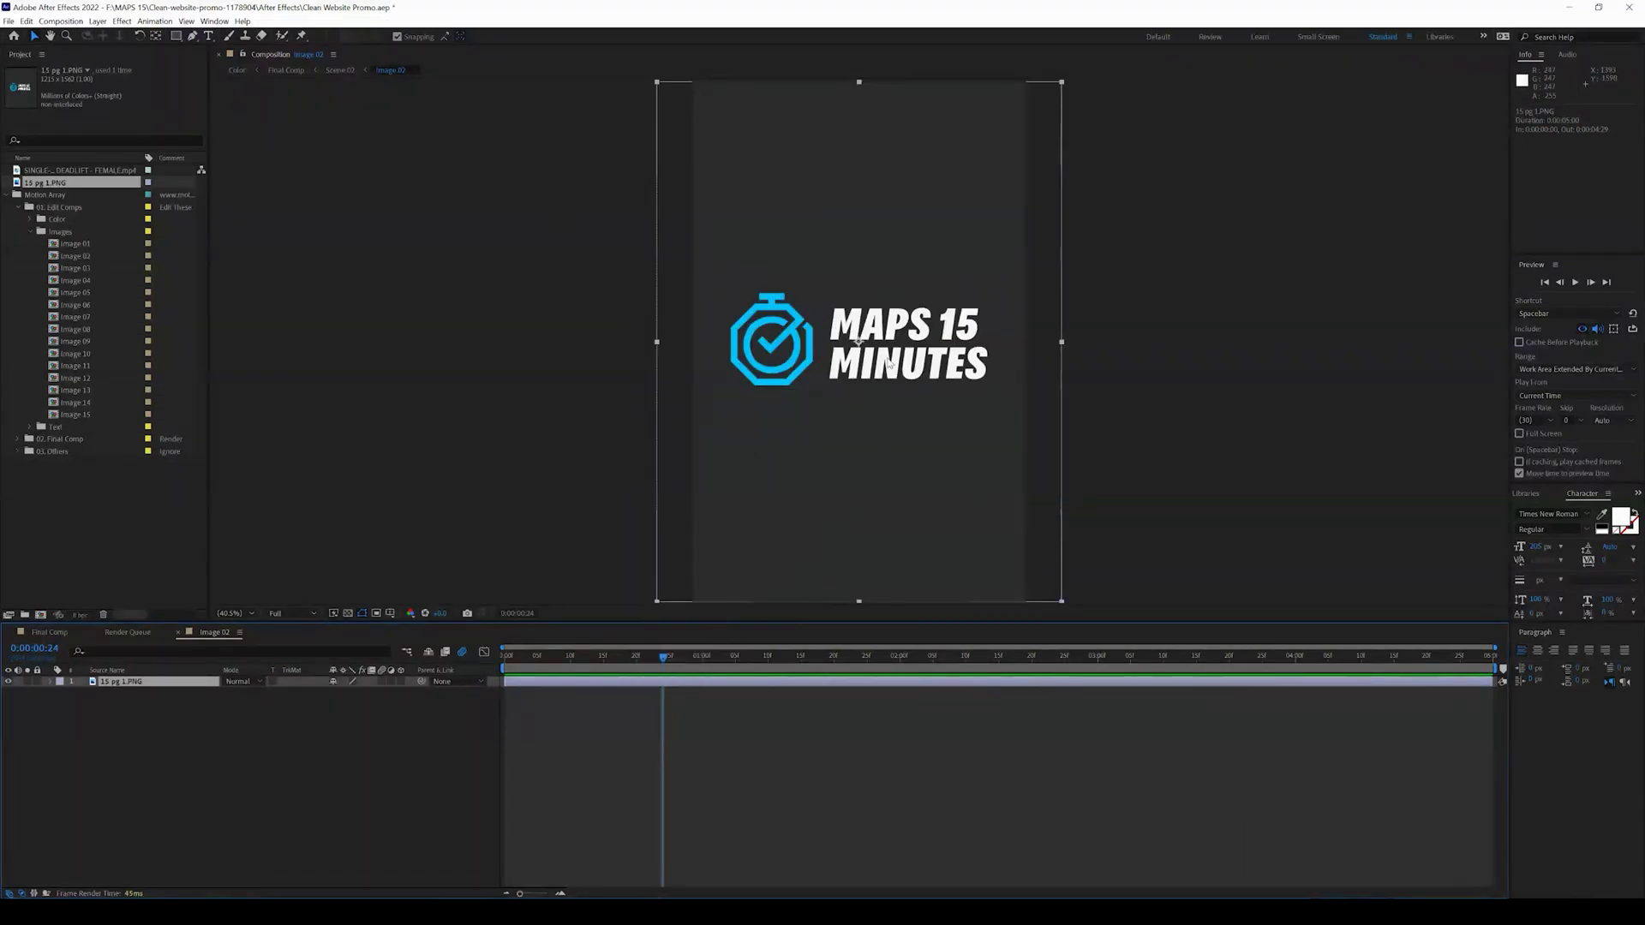
{"action": "left_click", "coordinate": [179, 633]}
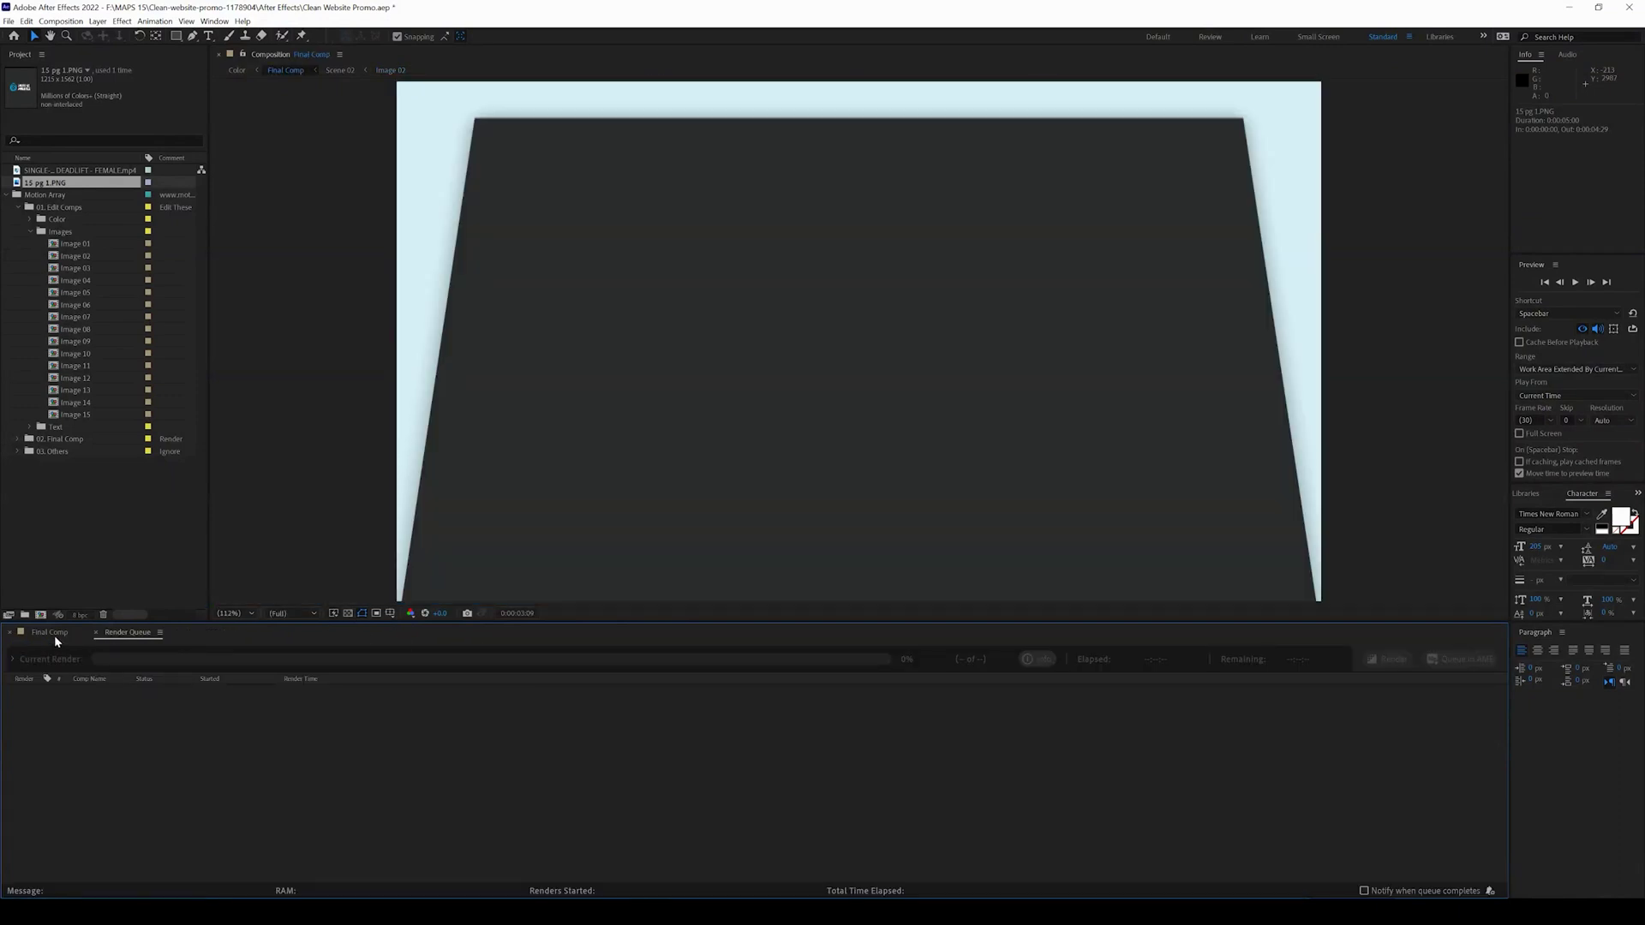
- Scrub Final Comp from about 2 seconds through to the THANKS FOR WATCHING ending
{"action": "left_click", "coordinate": [52, 633]}
{"action": "left_click_drag", "start_coordinate": [467, 659], "coordinate": [536, 658]}
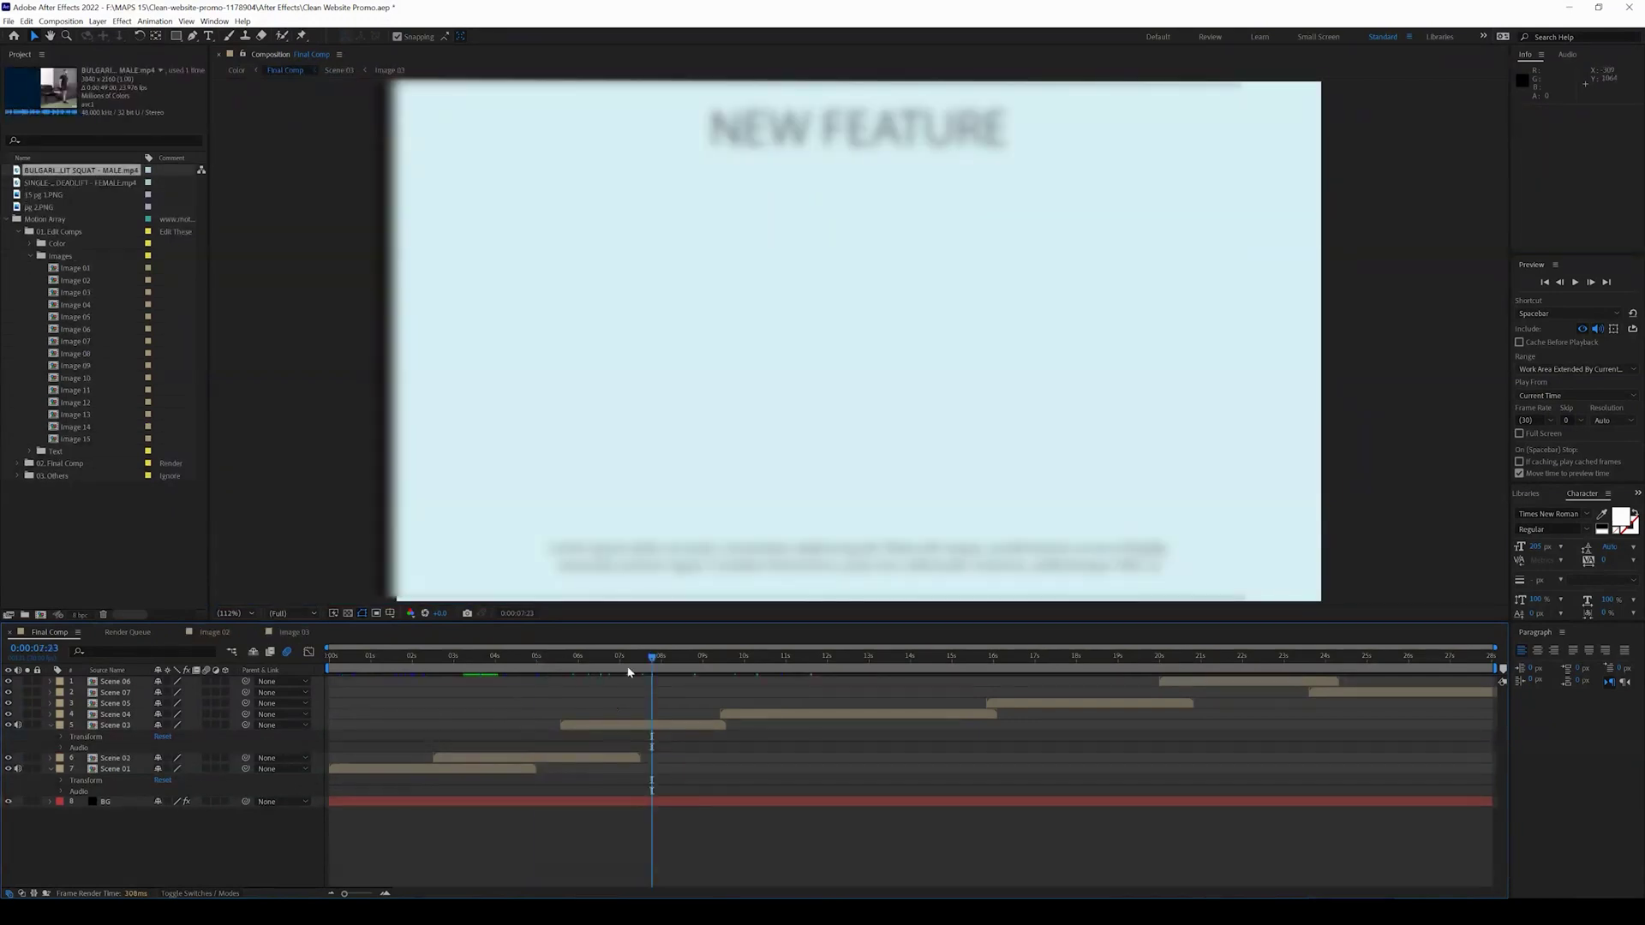
{"action": "left_click_drag", "start_coordinate": [628, 672], "coordinate": [546, 668]}
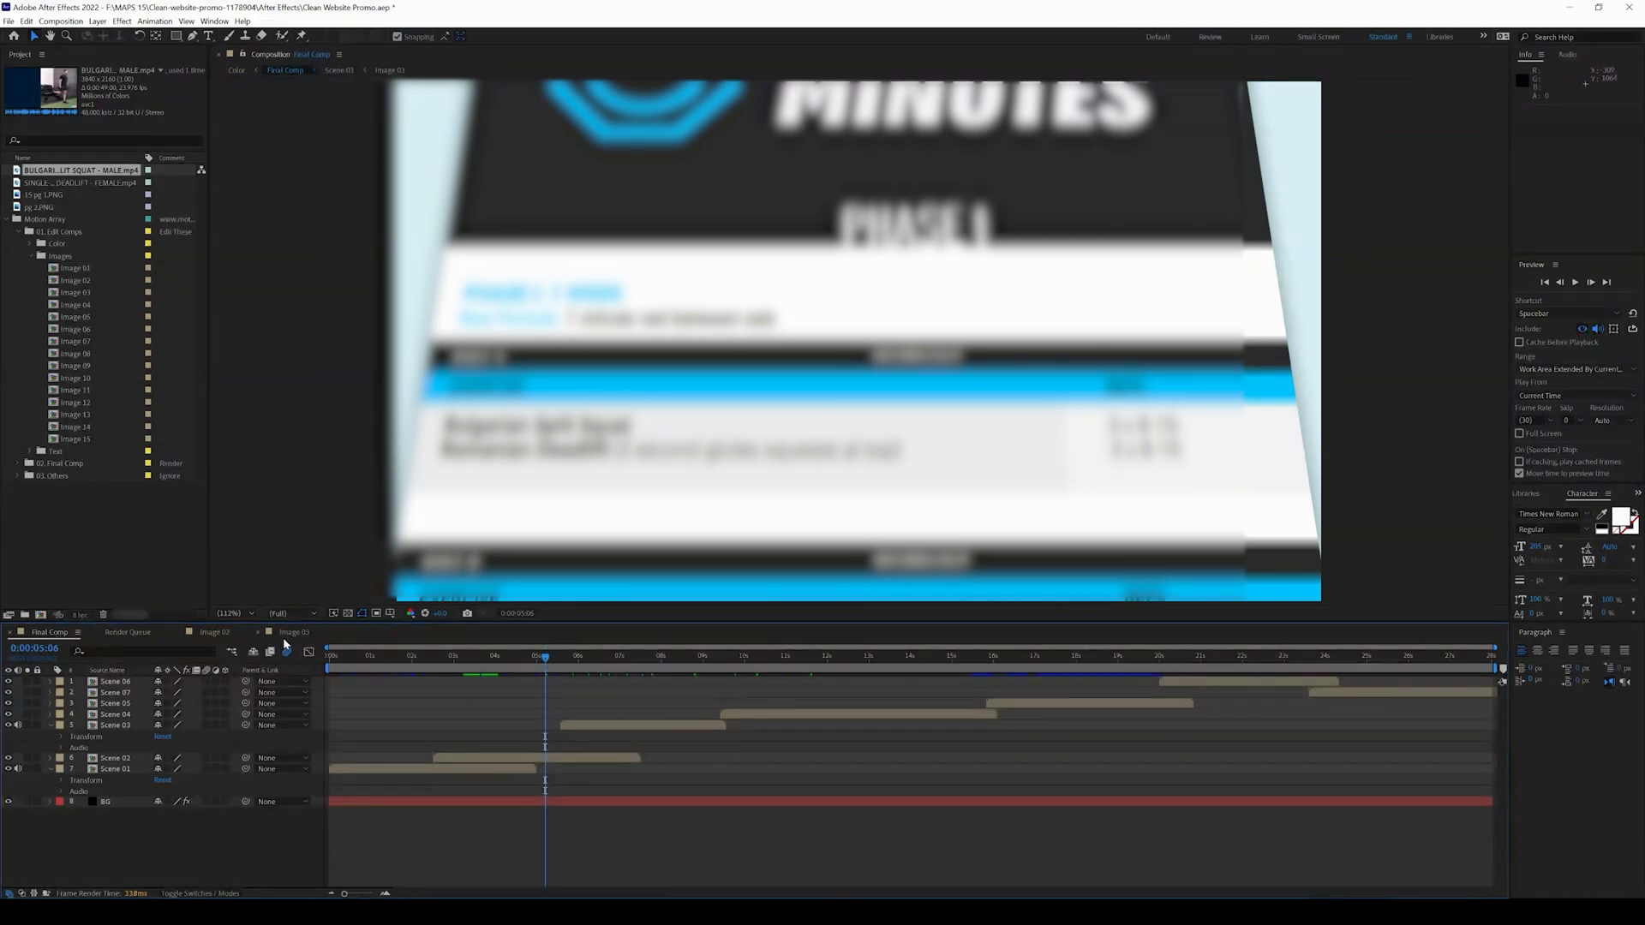
{"action": "left_click", "coordinate": [416, 658]}
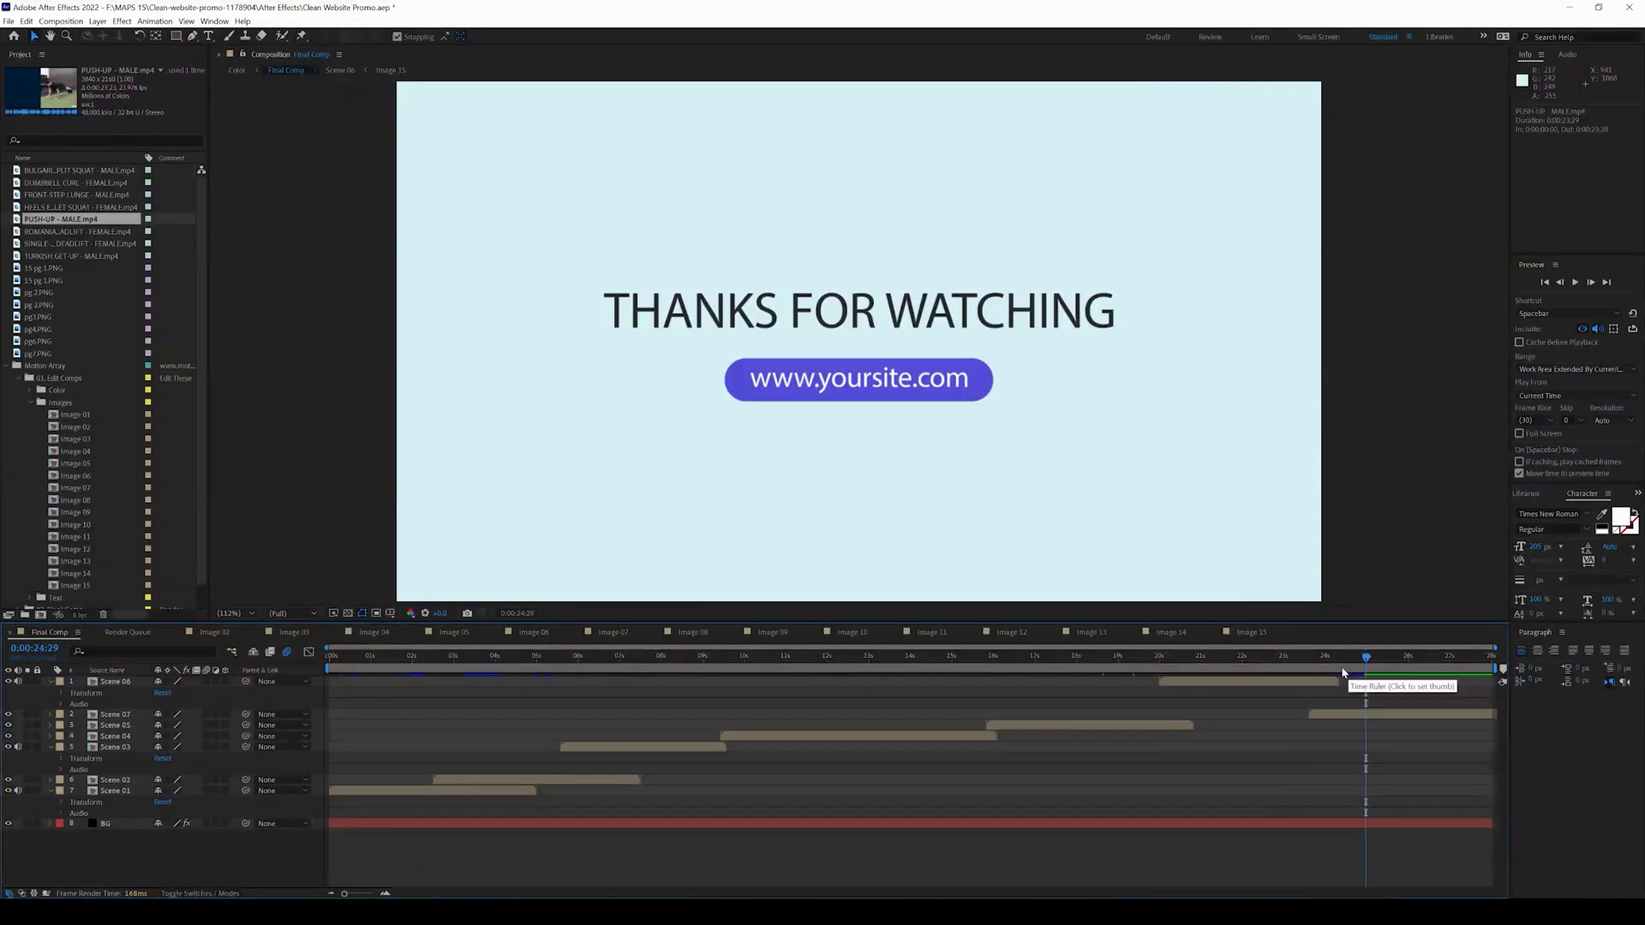
{"action": "left_click", "coordinate": [1294, 660]}
{"action": "left_click_drag", "start_coordinate": [1230, 673], "coordinate": [1367, 672]}
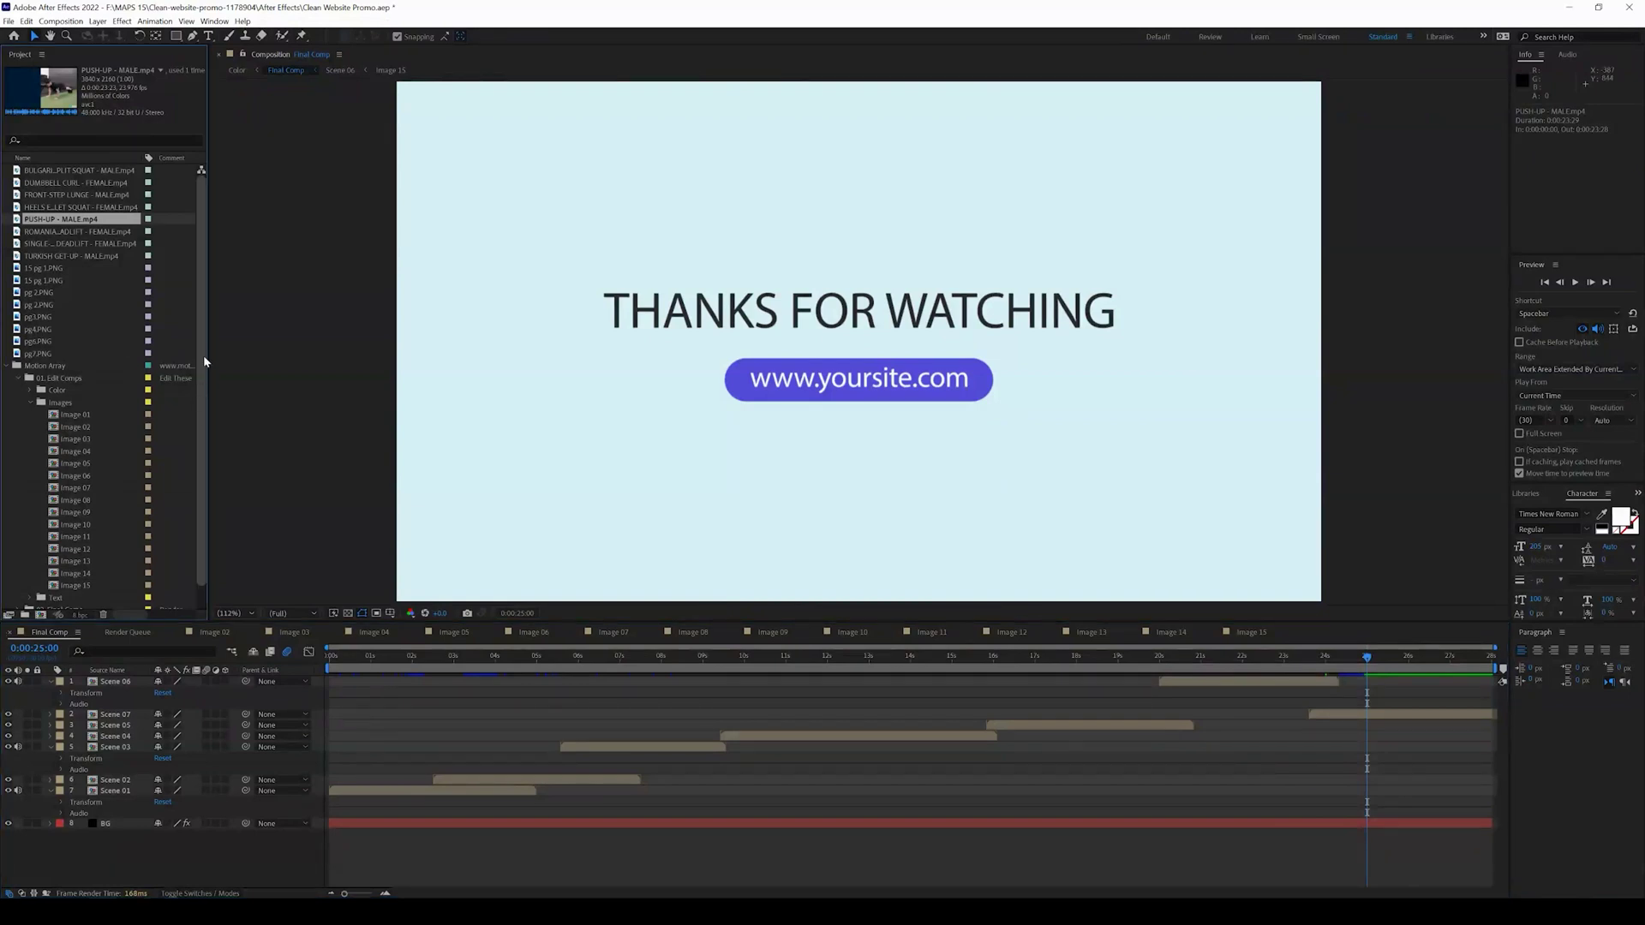
{"action": "scroll", "coordinate": [203, 355], "scroll_direction": "down", "scroll_amount": 1}
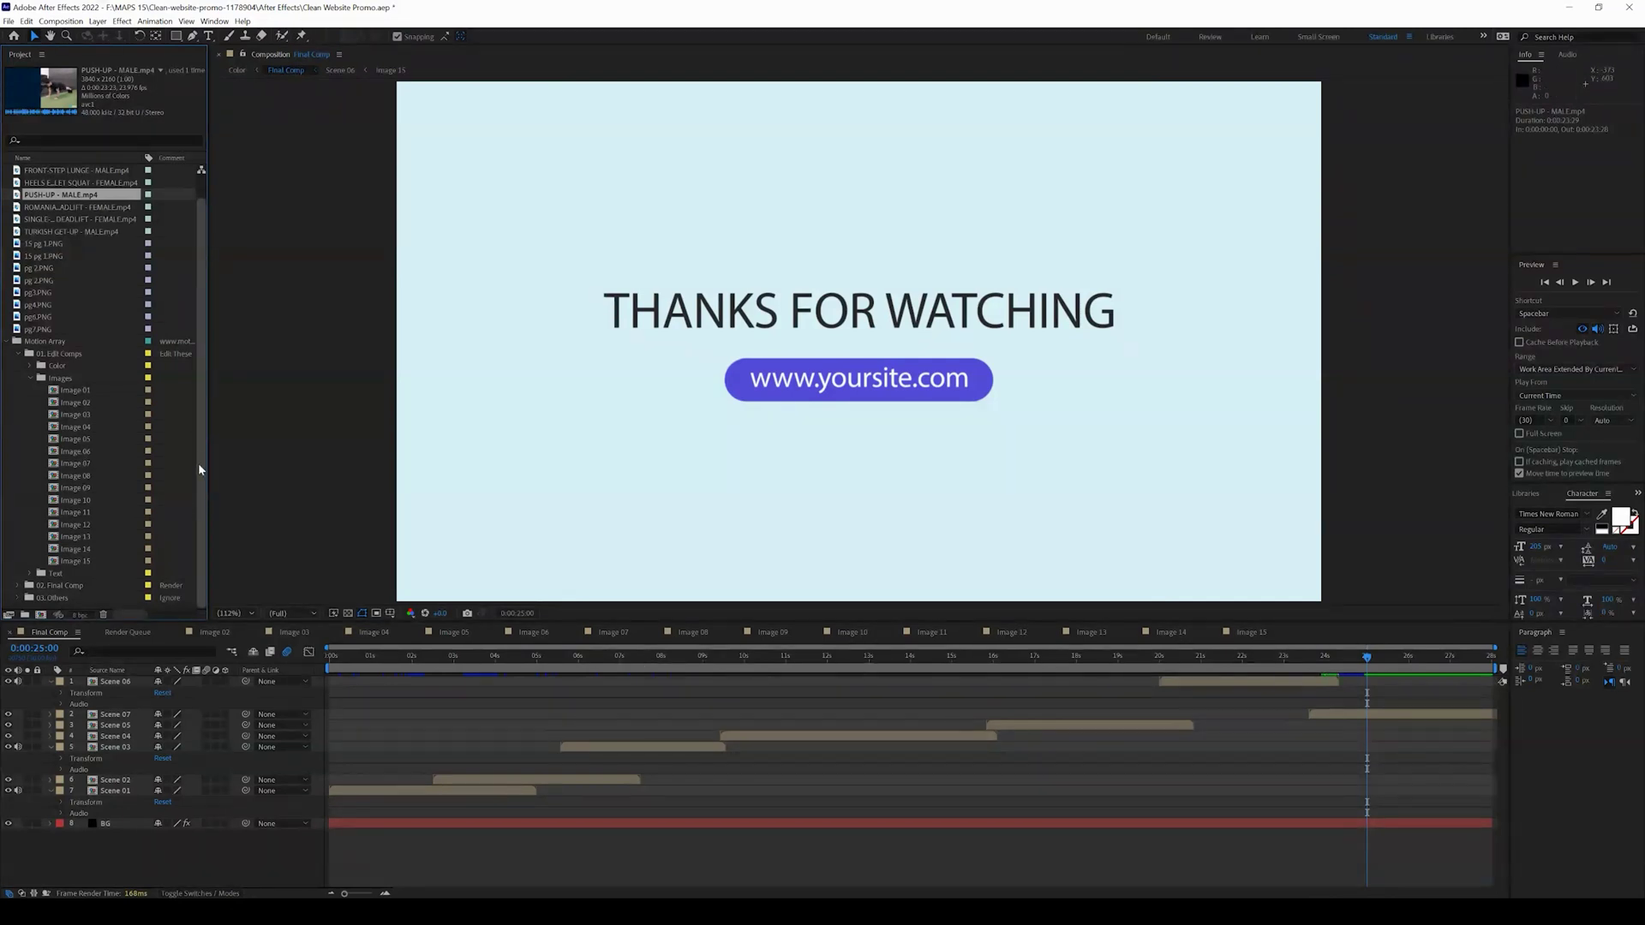
- Collapse Images, expand the Text folder, and scrub Final Comp back to the CLEAN WEBSITE PROMO title
{"action": "left_click", "coordinate": [30, 380]}
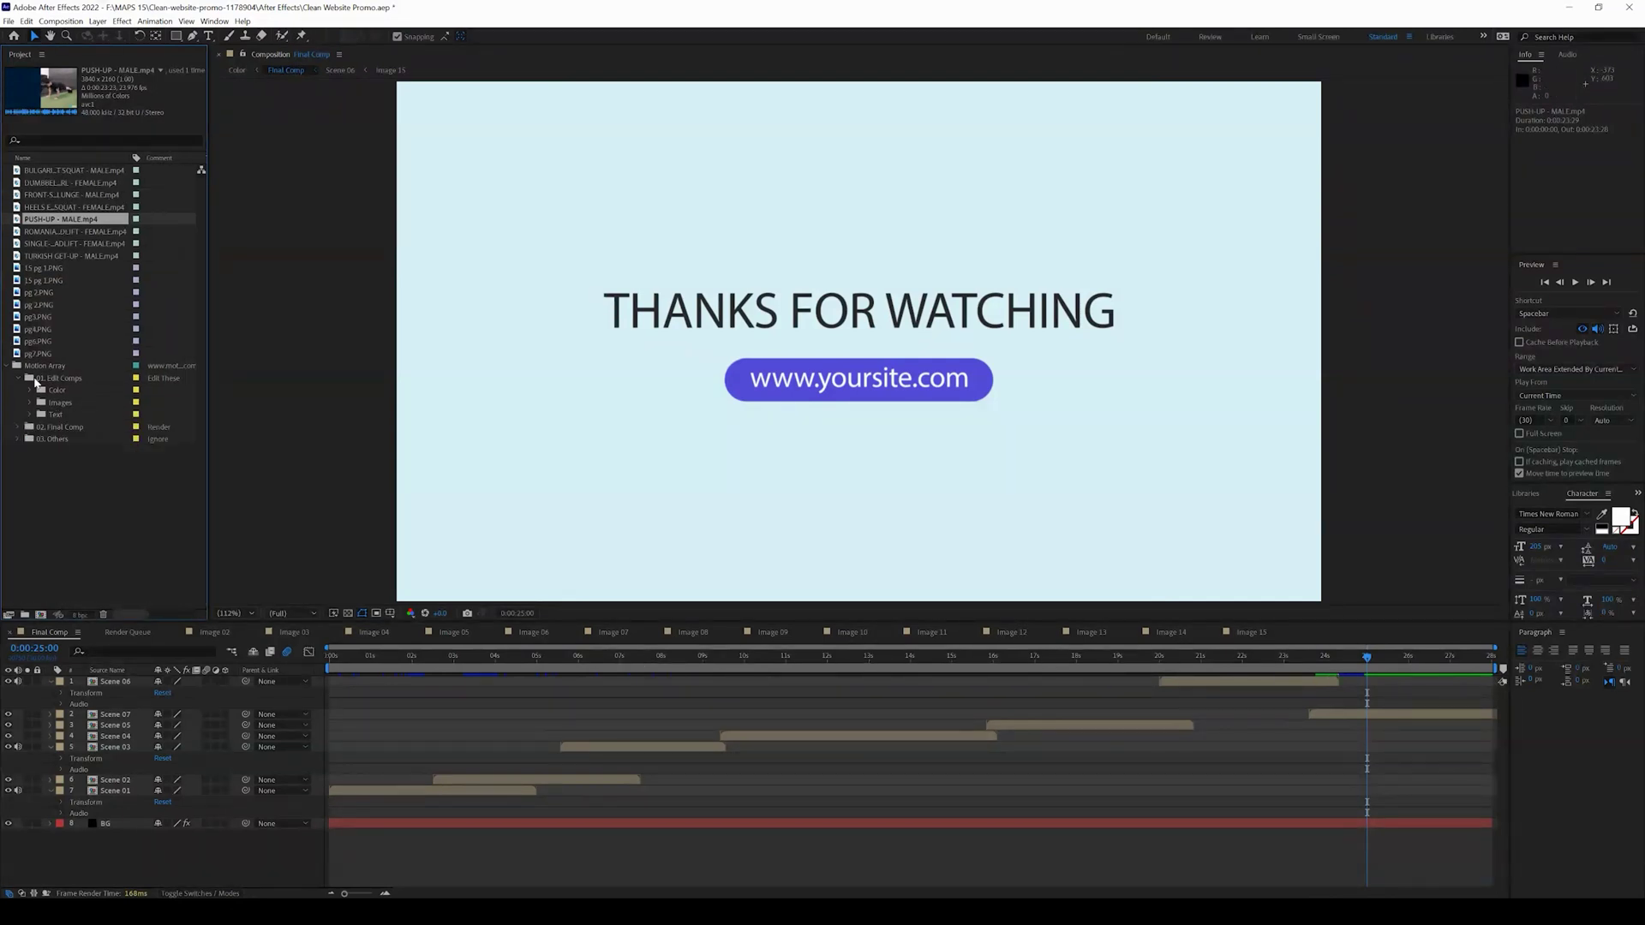
{"action": "left_click", "coordinate": [30, 417]}
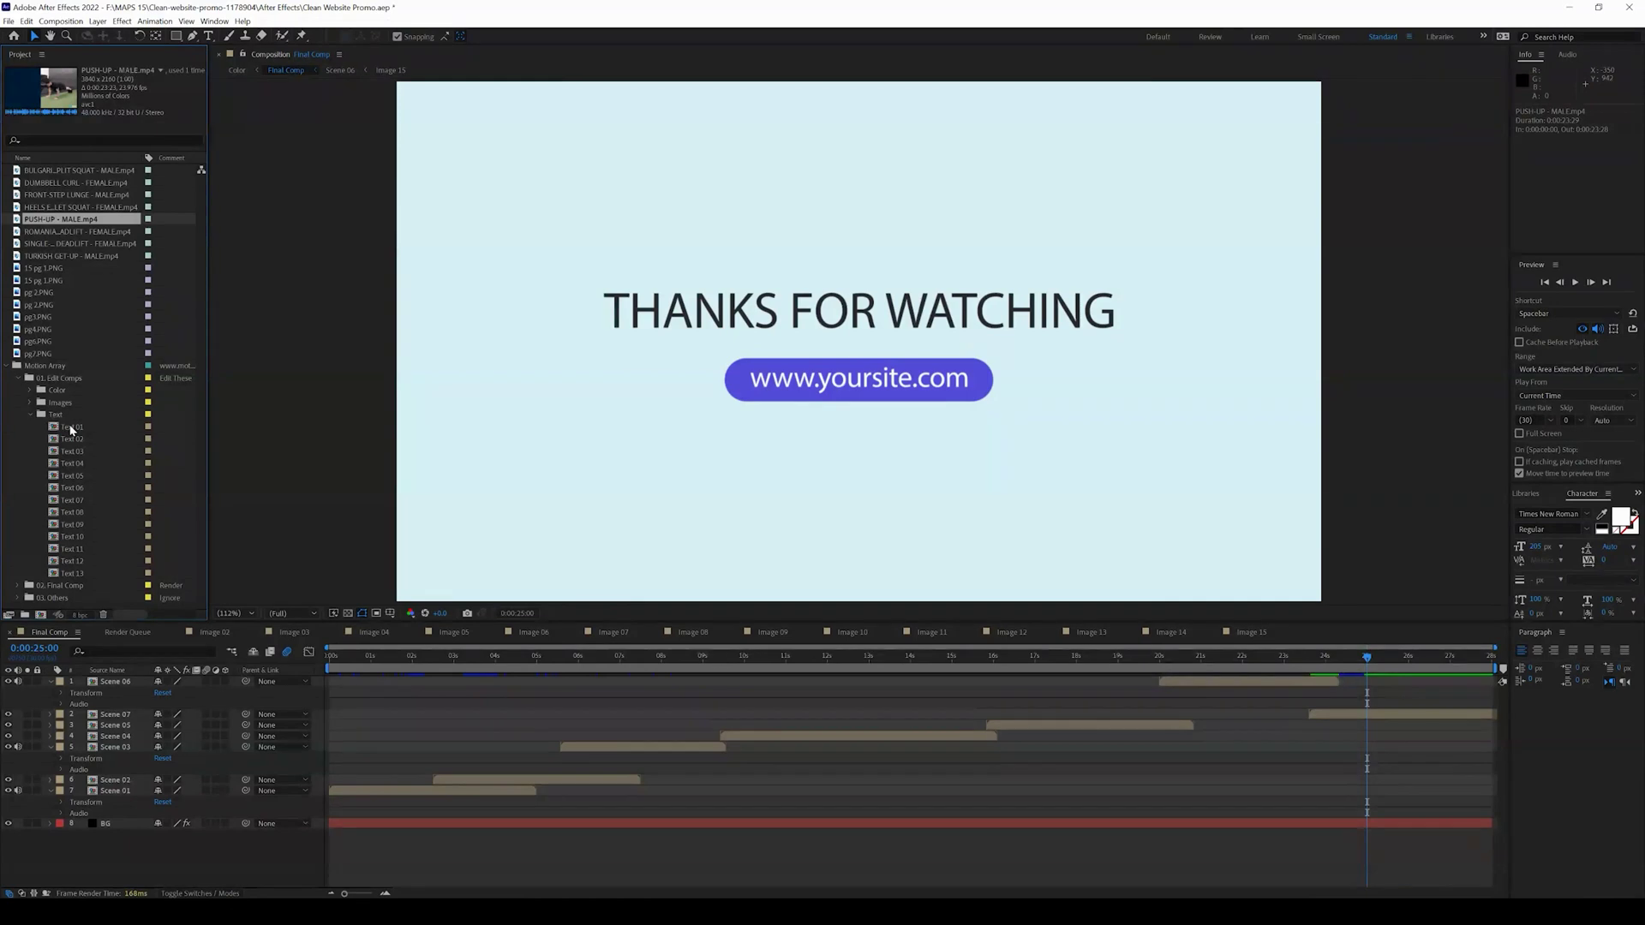
{"action": "left_click", "coordinate": [342, 657]}
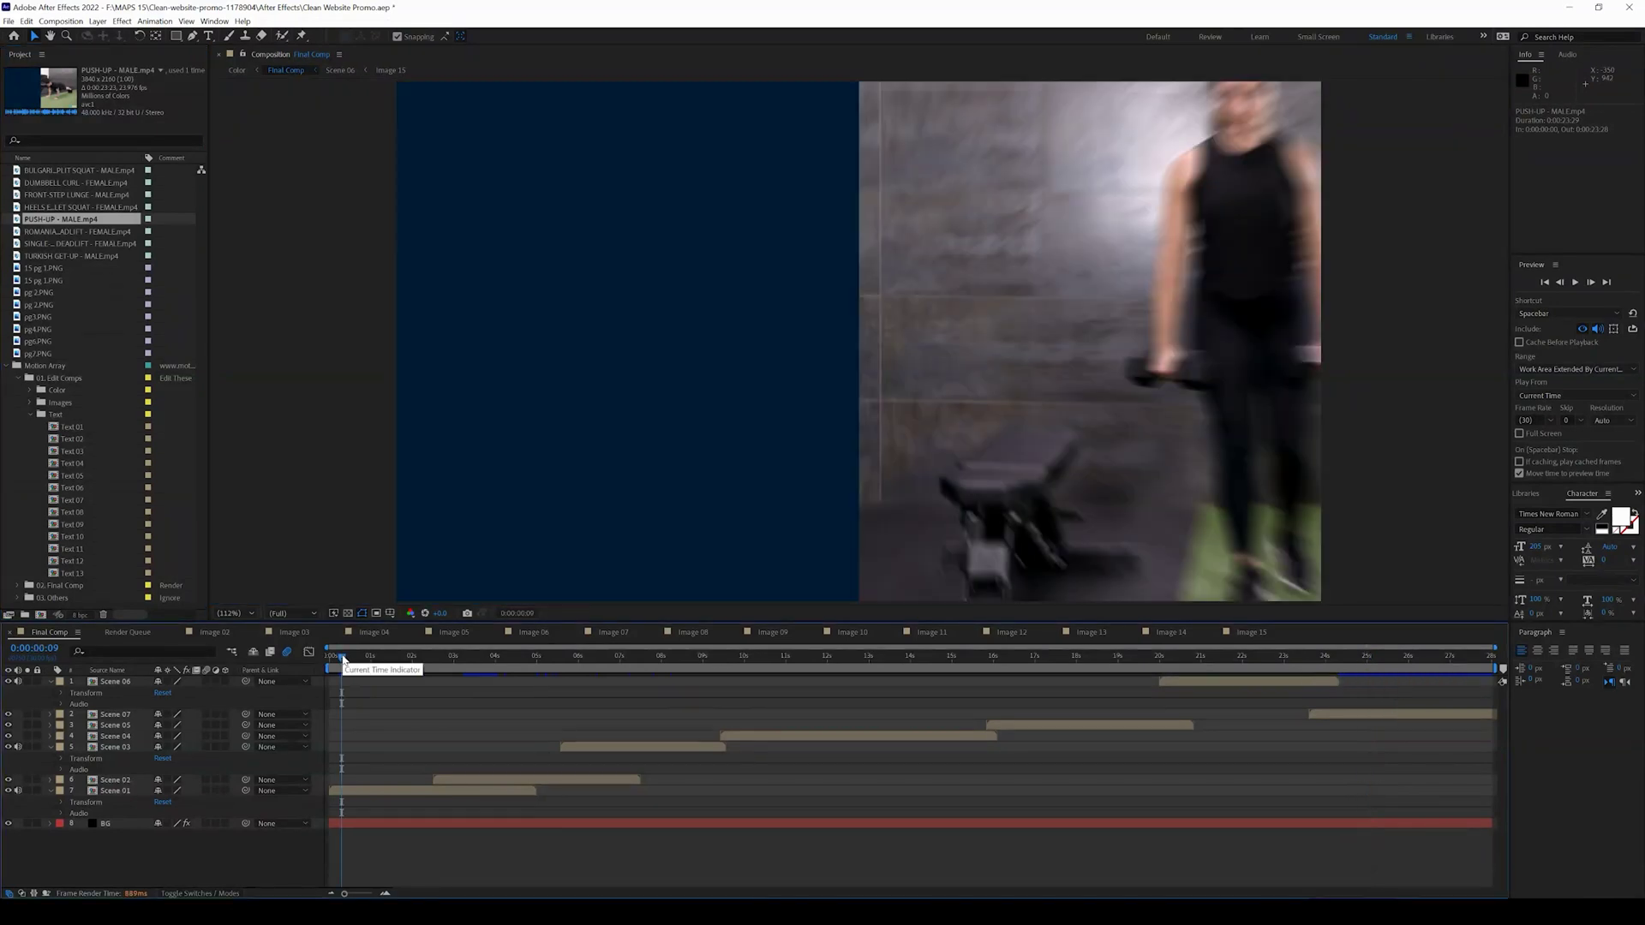
{"action": "left_click_drag", "start_coordinate": [342, 657], "coordinate": [380, 657]}
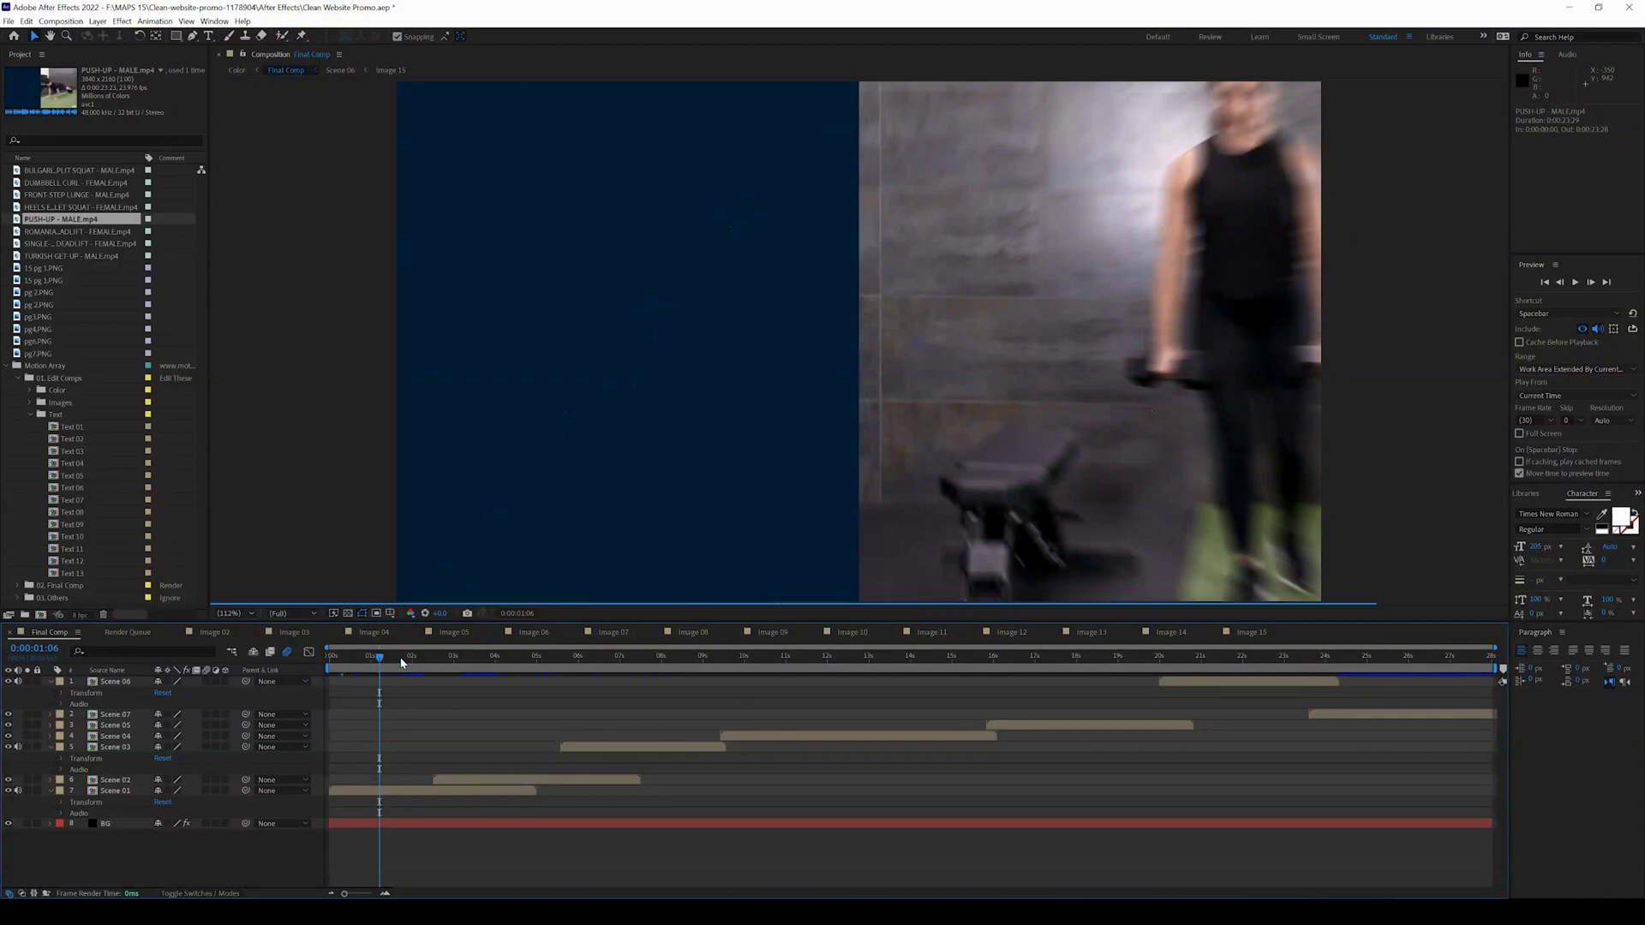
{"action": "left_click_drag", "start_coordinate": [386, 659], "coordinate": [402, 663]}
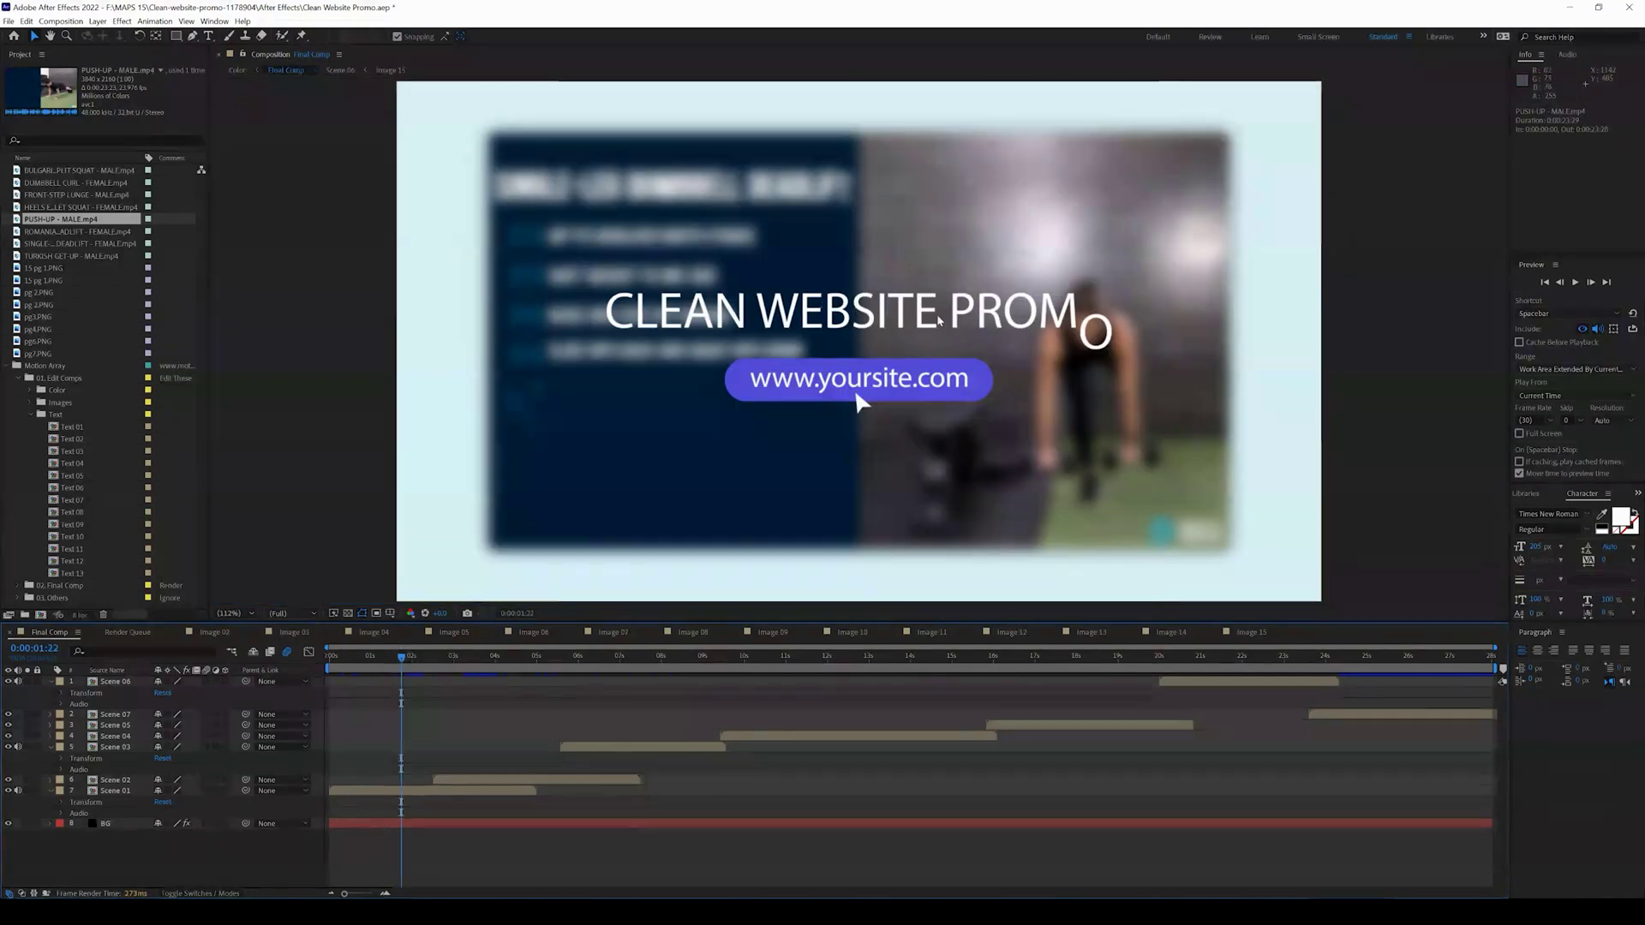
{"action": "double_click", "coordinate": [74, 427]}
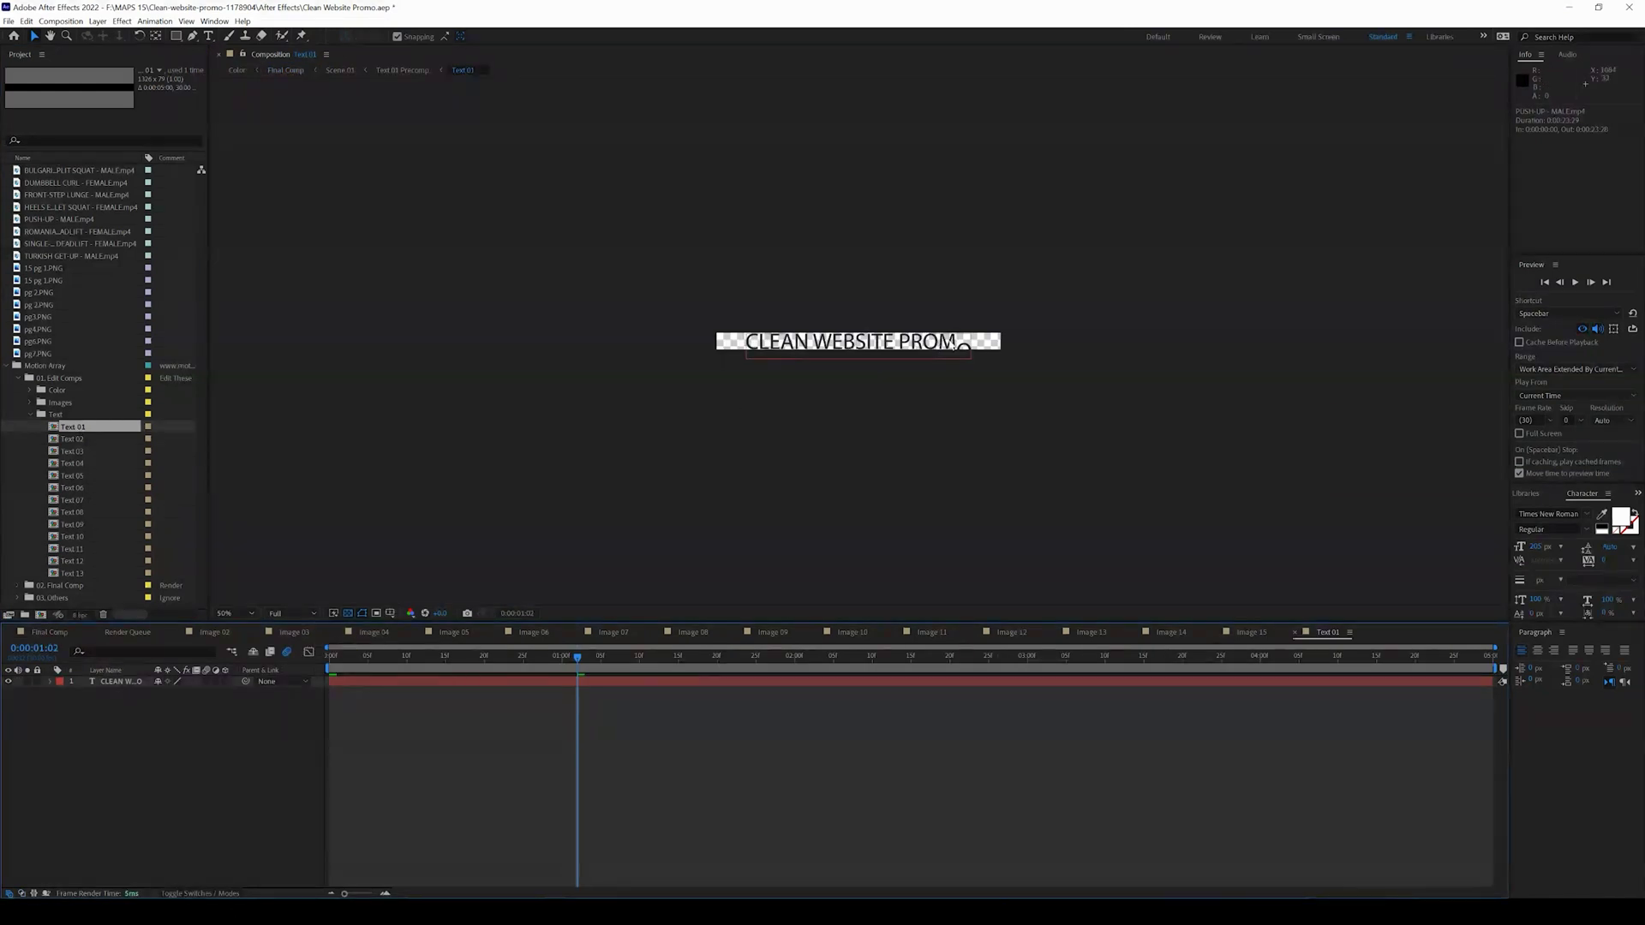
- Preview the title animation and retype the title as 'CHANGE TEXT'
{"action": "key", "text": "space"}
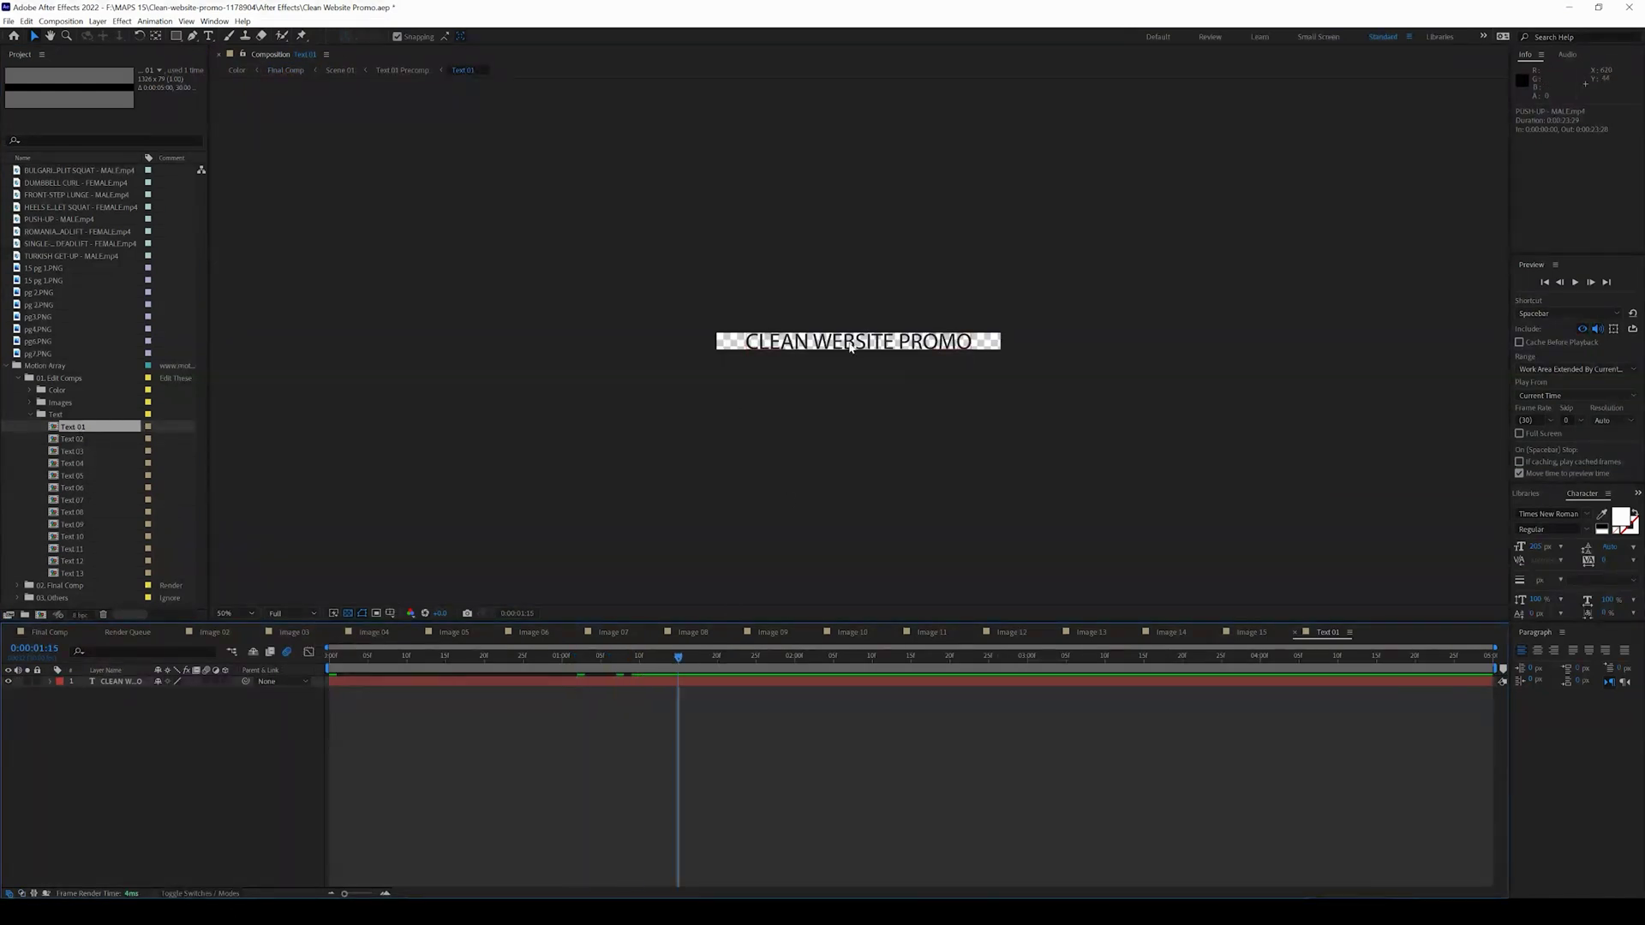
{"action": "double_click", "coordinate": [851, 344]}
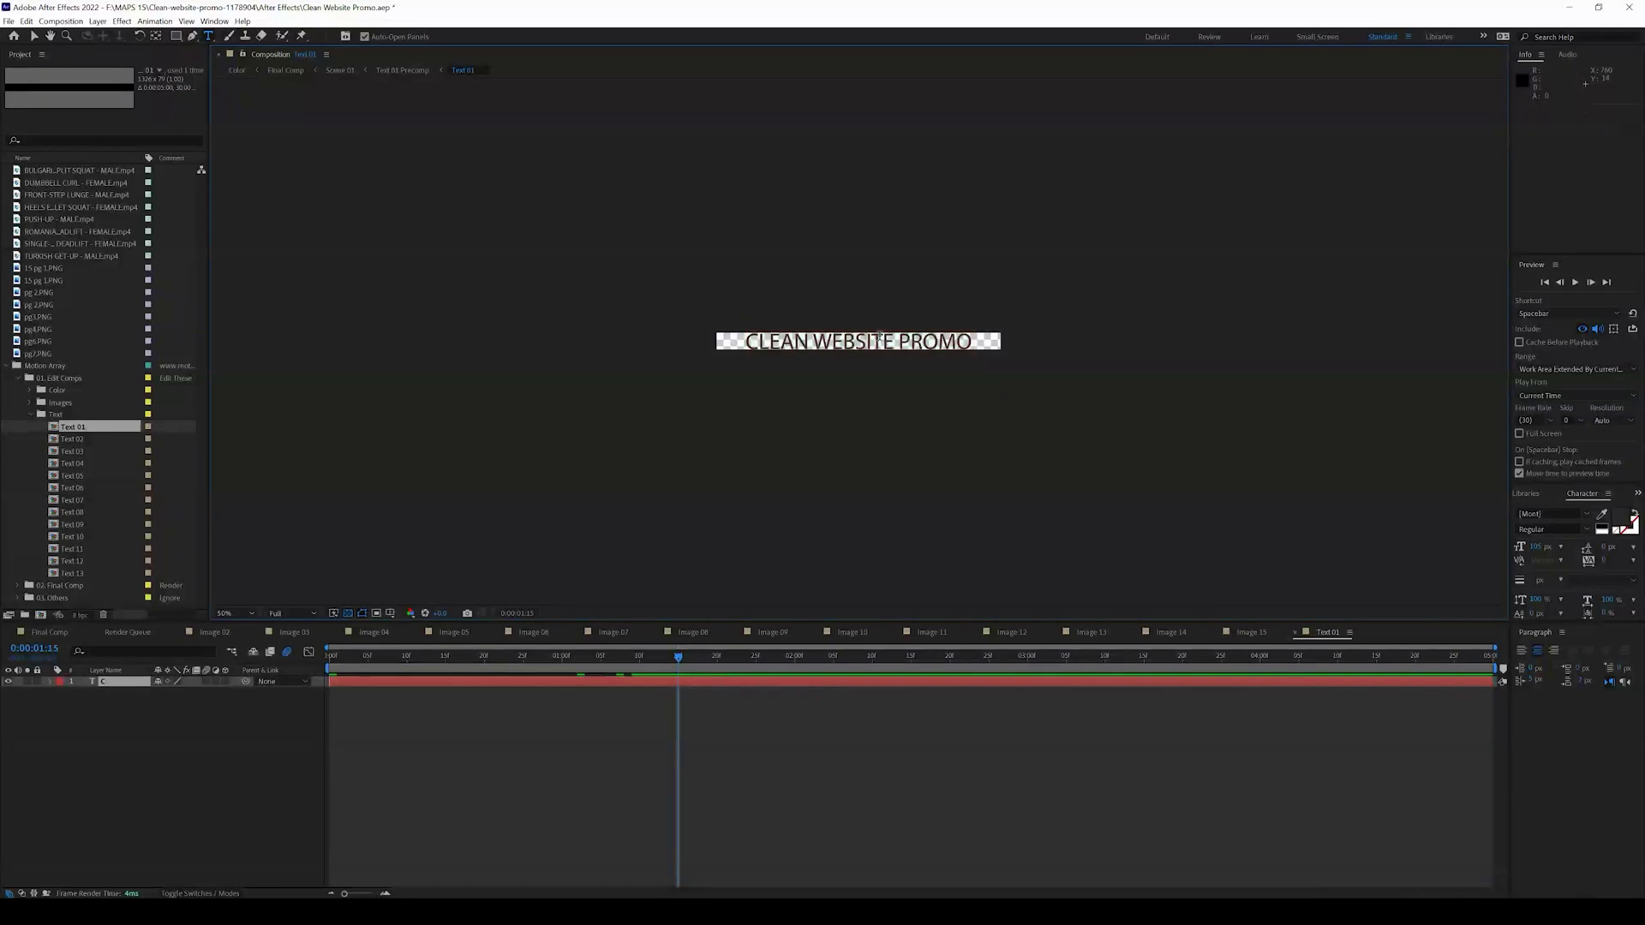
{"action": "type", "text": "CHANGE TEXT"}
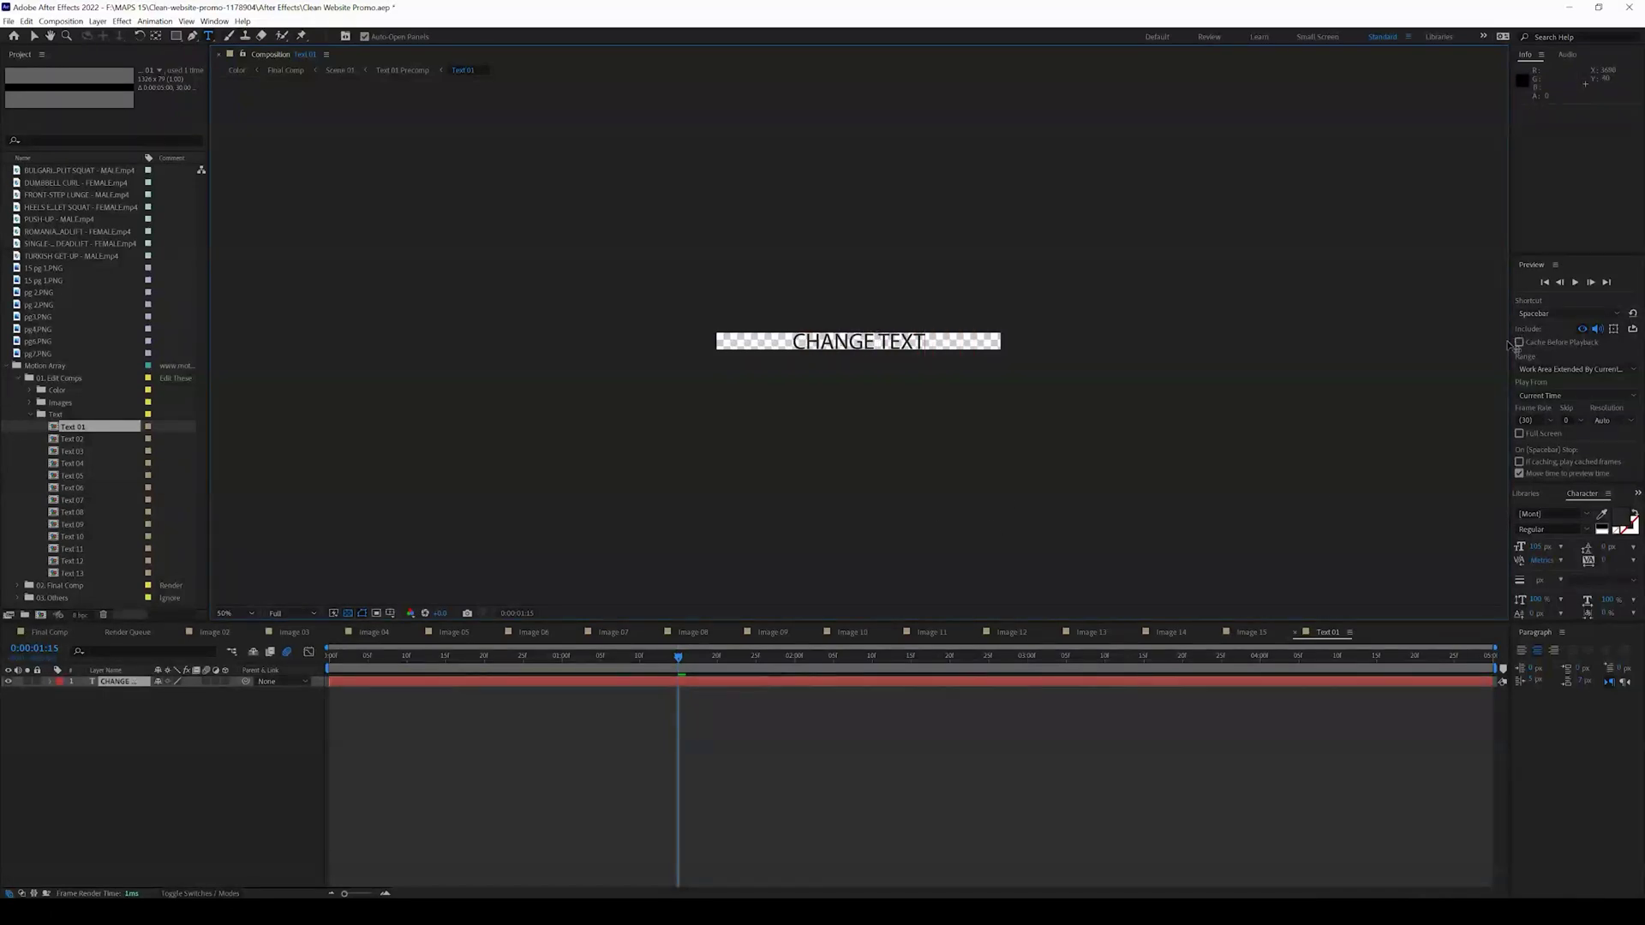
{"action": "left_click_drag", "start_coordinate": [1511, 344], "coordinate": [1354, 344]}
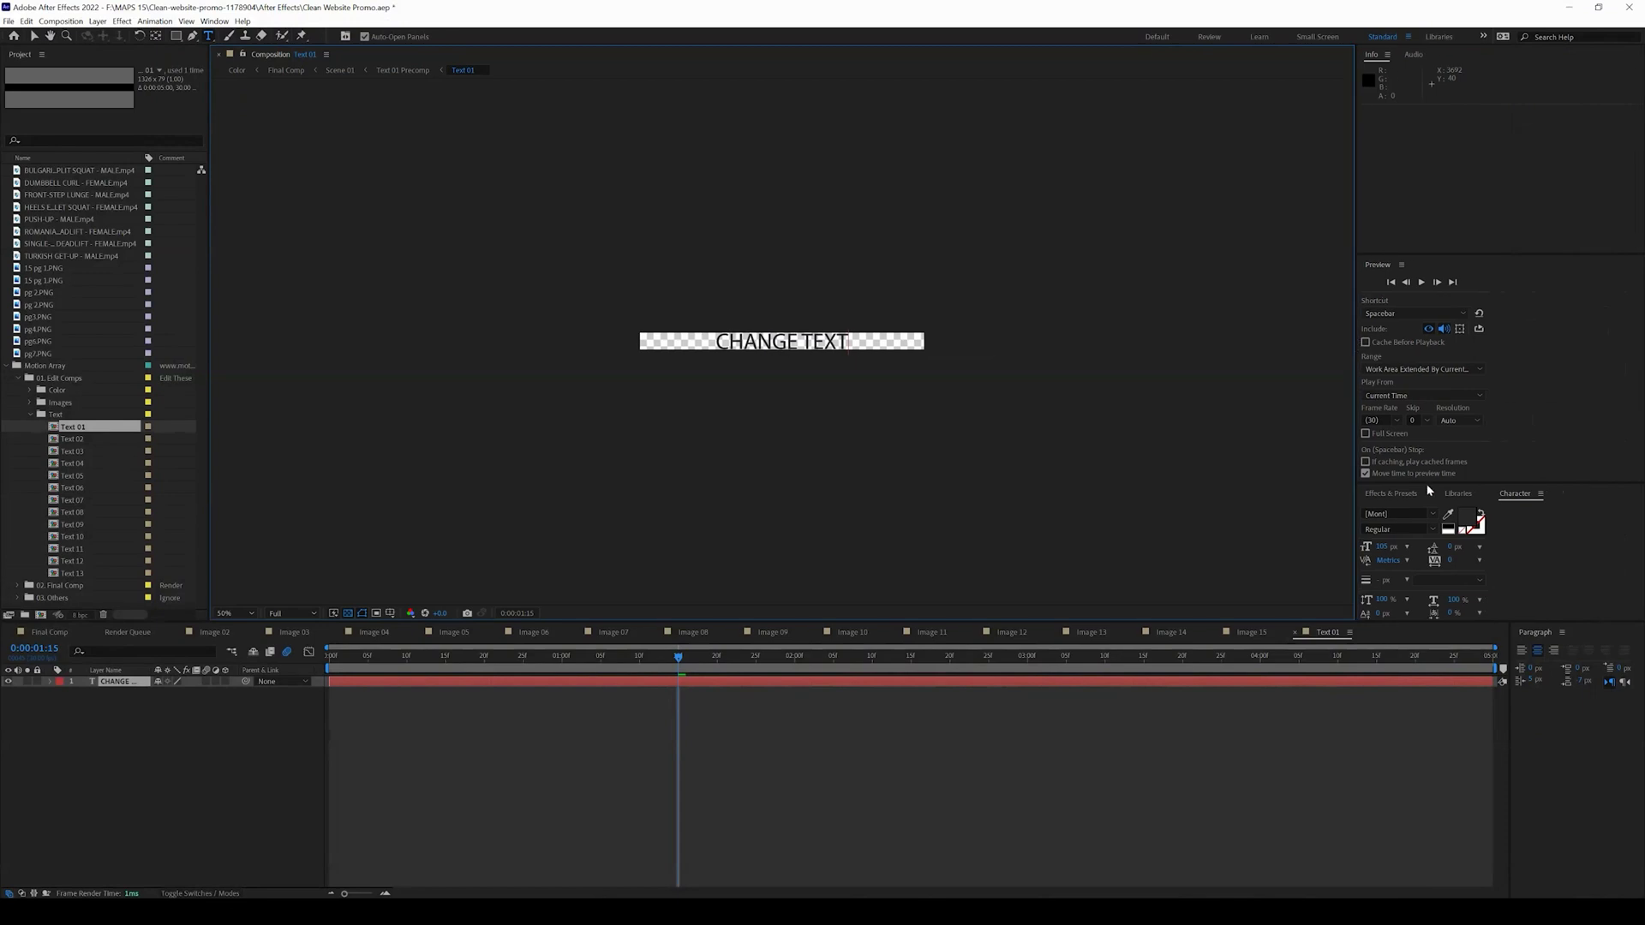
{"action": "left_click", "coordinate": [1393, 512]}
{"action": "type", "text": "beb"}
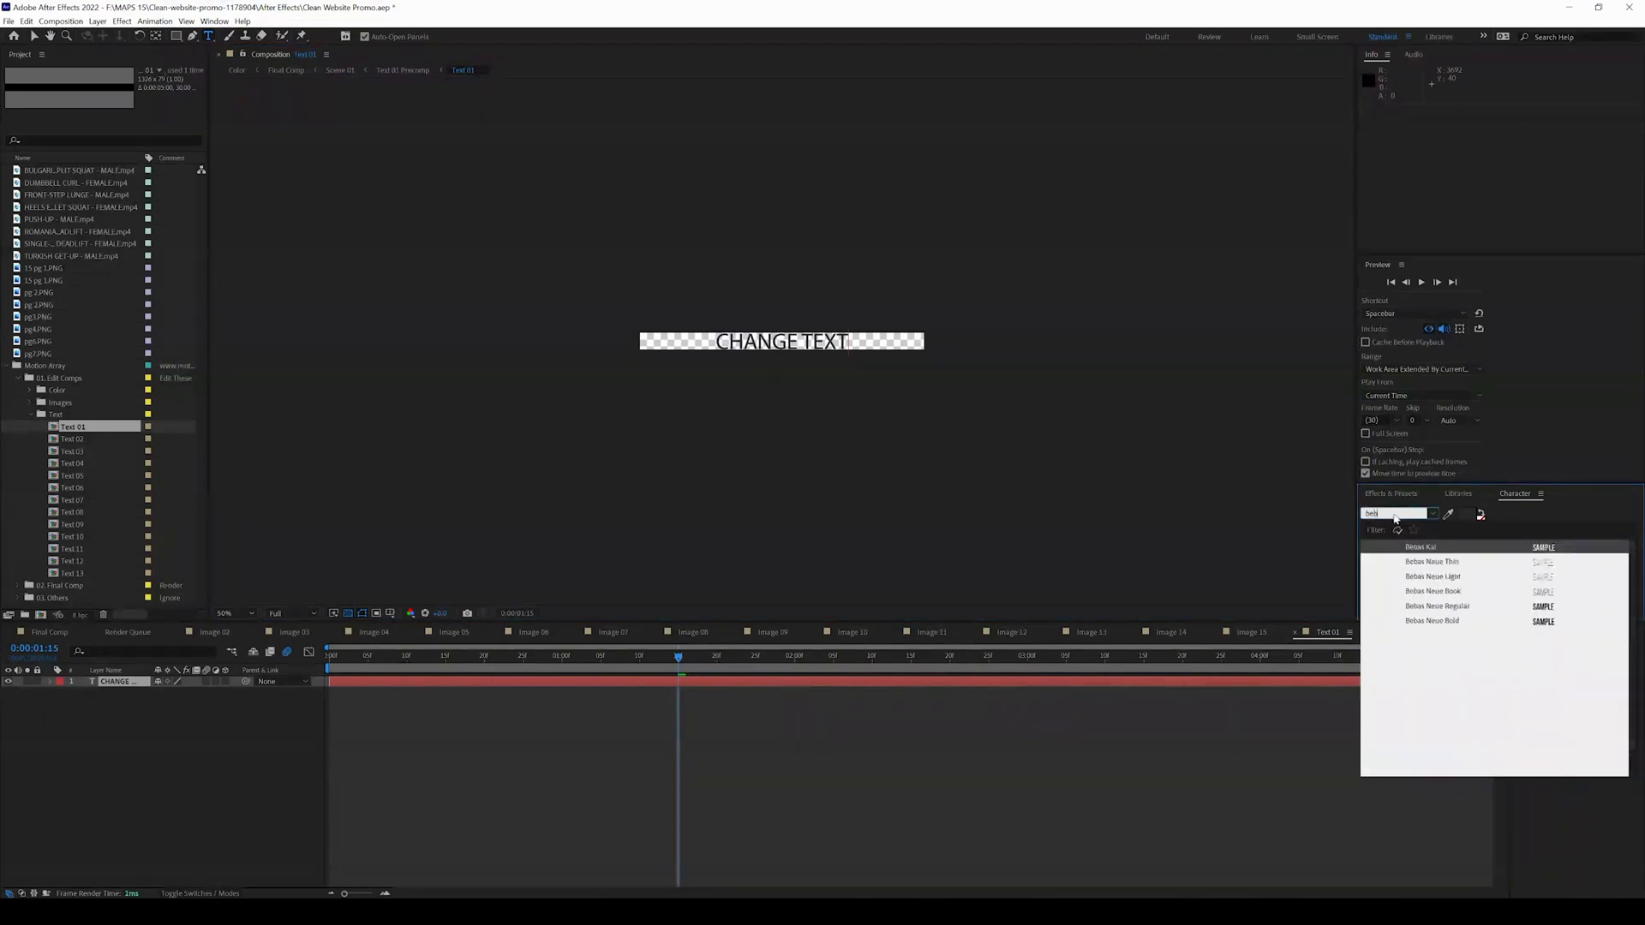
{"action": "key", "text": "Escape"}
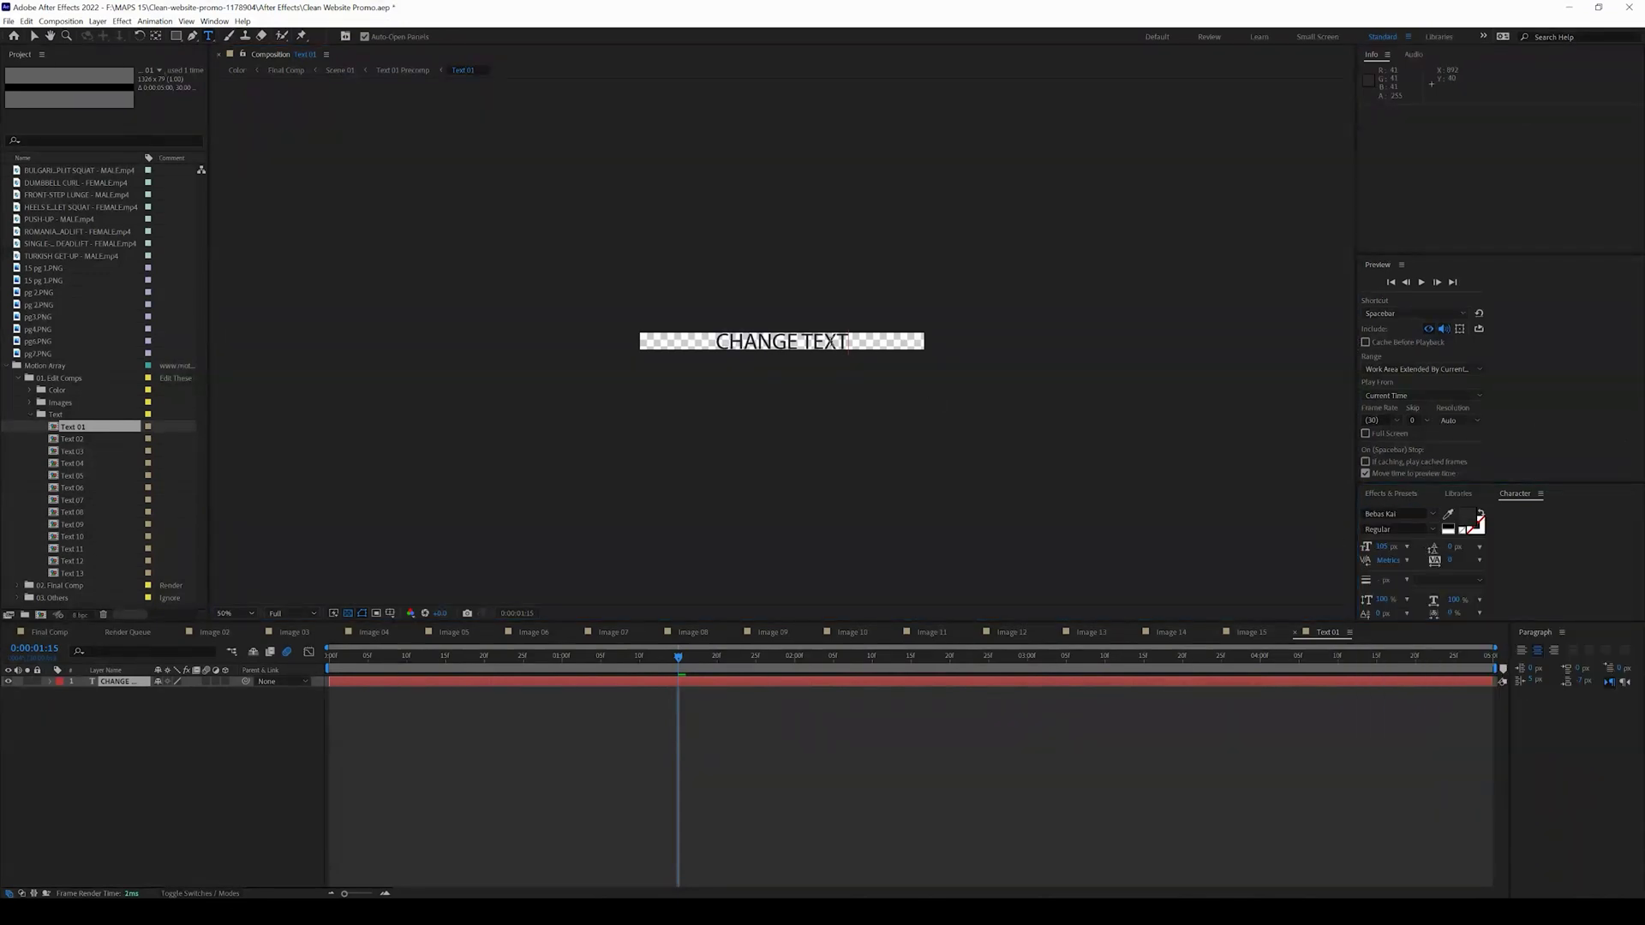
- Apply the Bebas Kai font to the whole title, then delete its text
{"action": "double_click", "coordinate": [825, 342]}
{"action": "key", "text": "ctrl+a"}
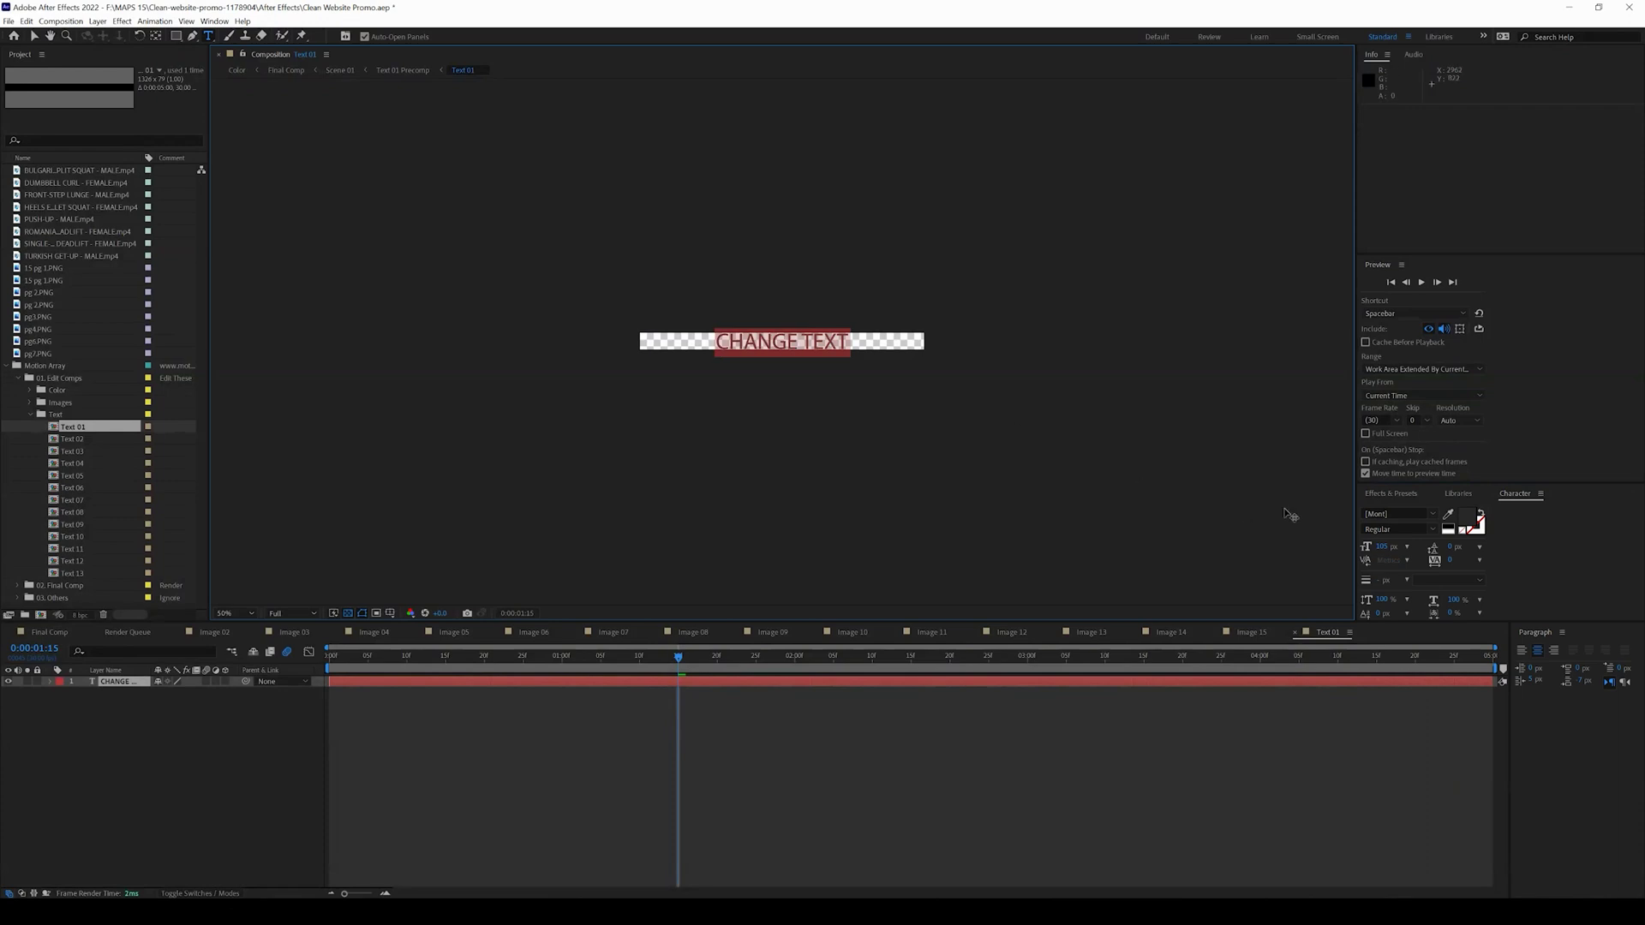
{"action": "left_click", "coordinate": [1397, 514]}
{"action": "type", "text": "bebas kai"}
{"action": "key", "text": "Return"}
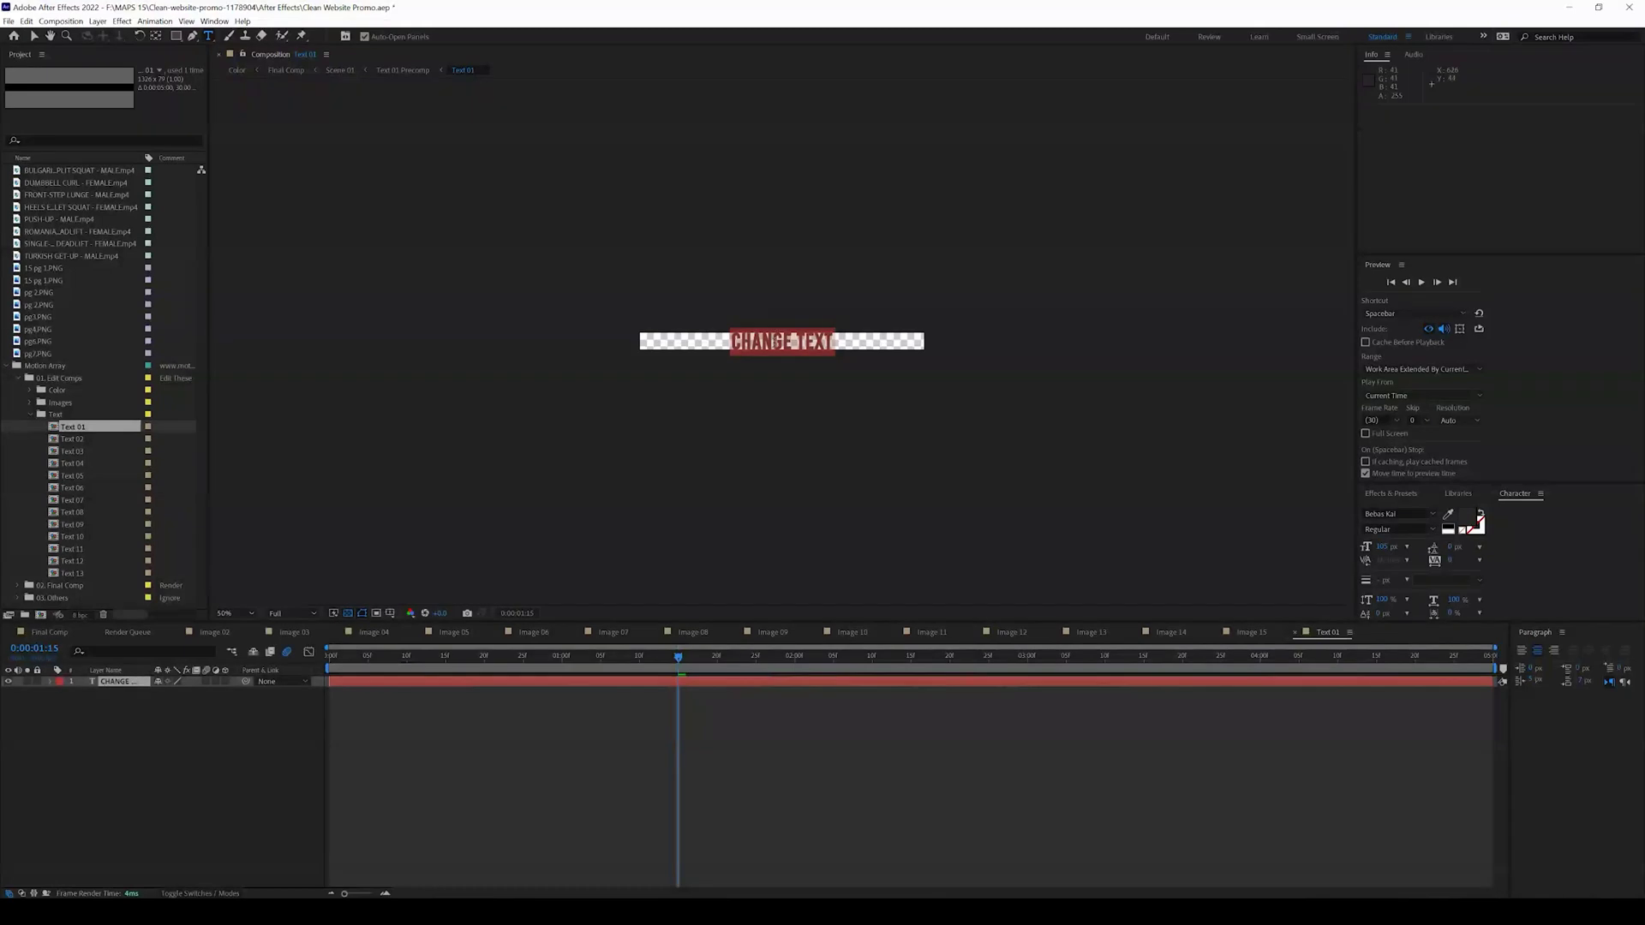
{"action": "key", "text": "BackSpace"}
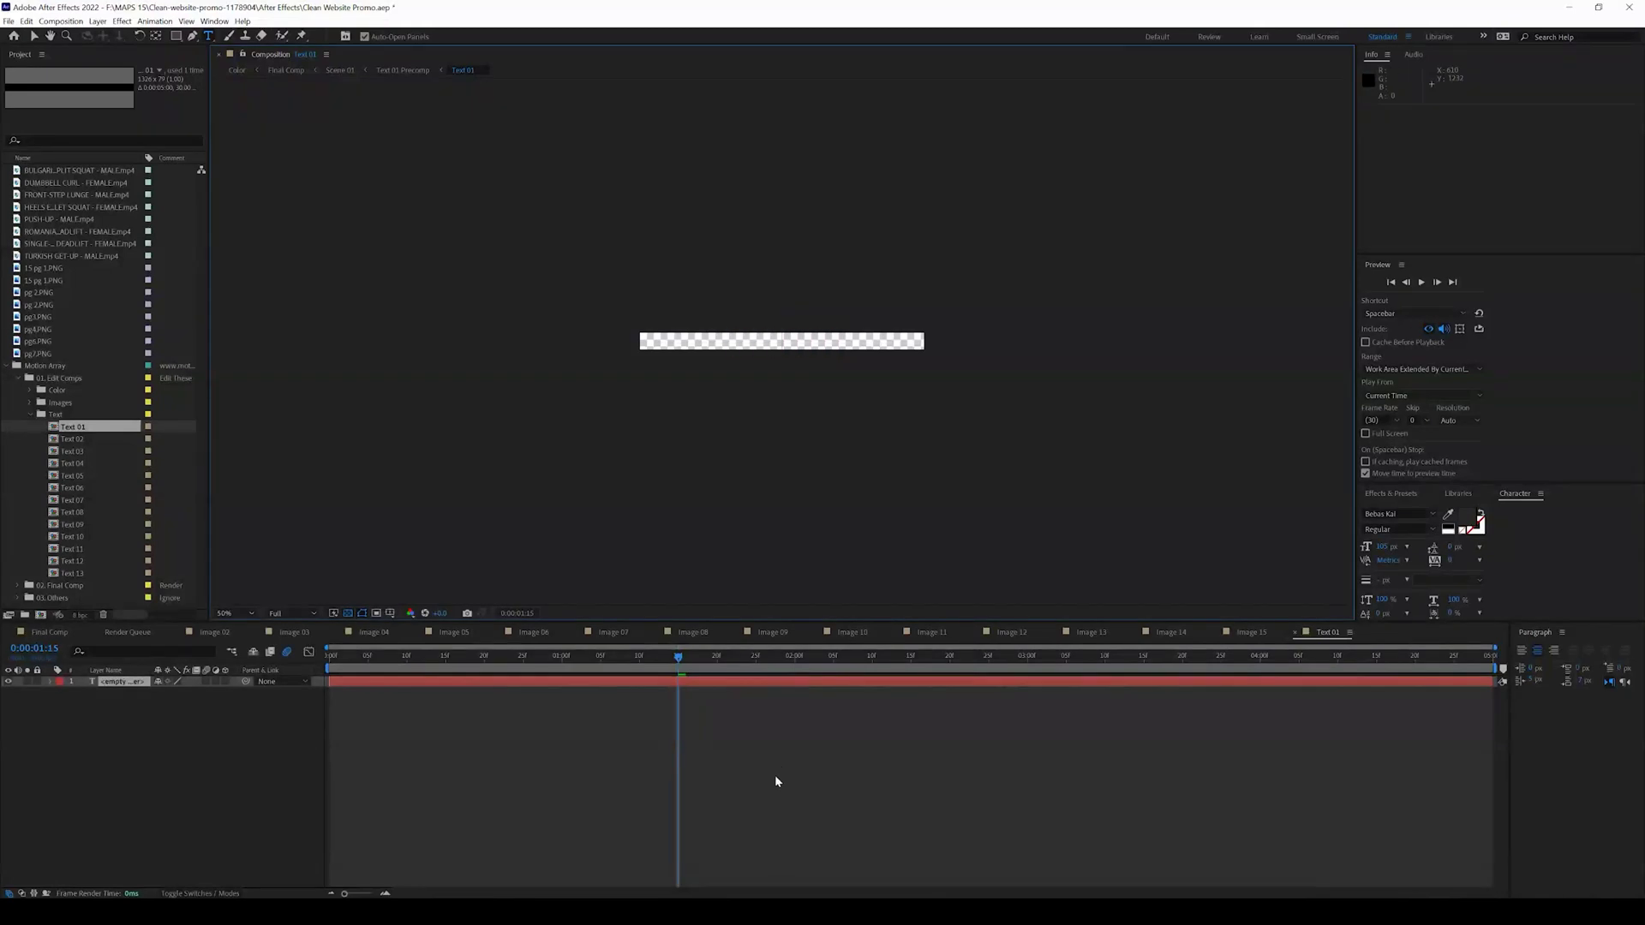
{"action": "left_click", "coordinate": [48, 631]}
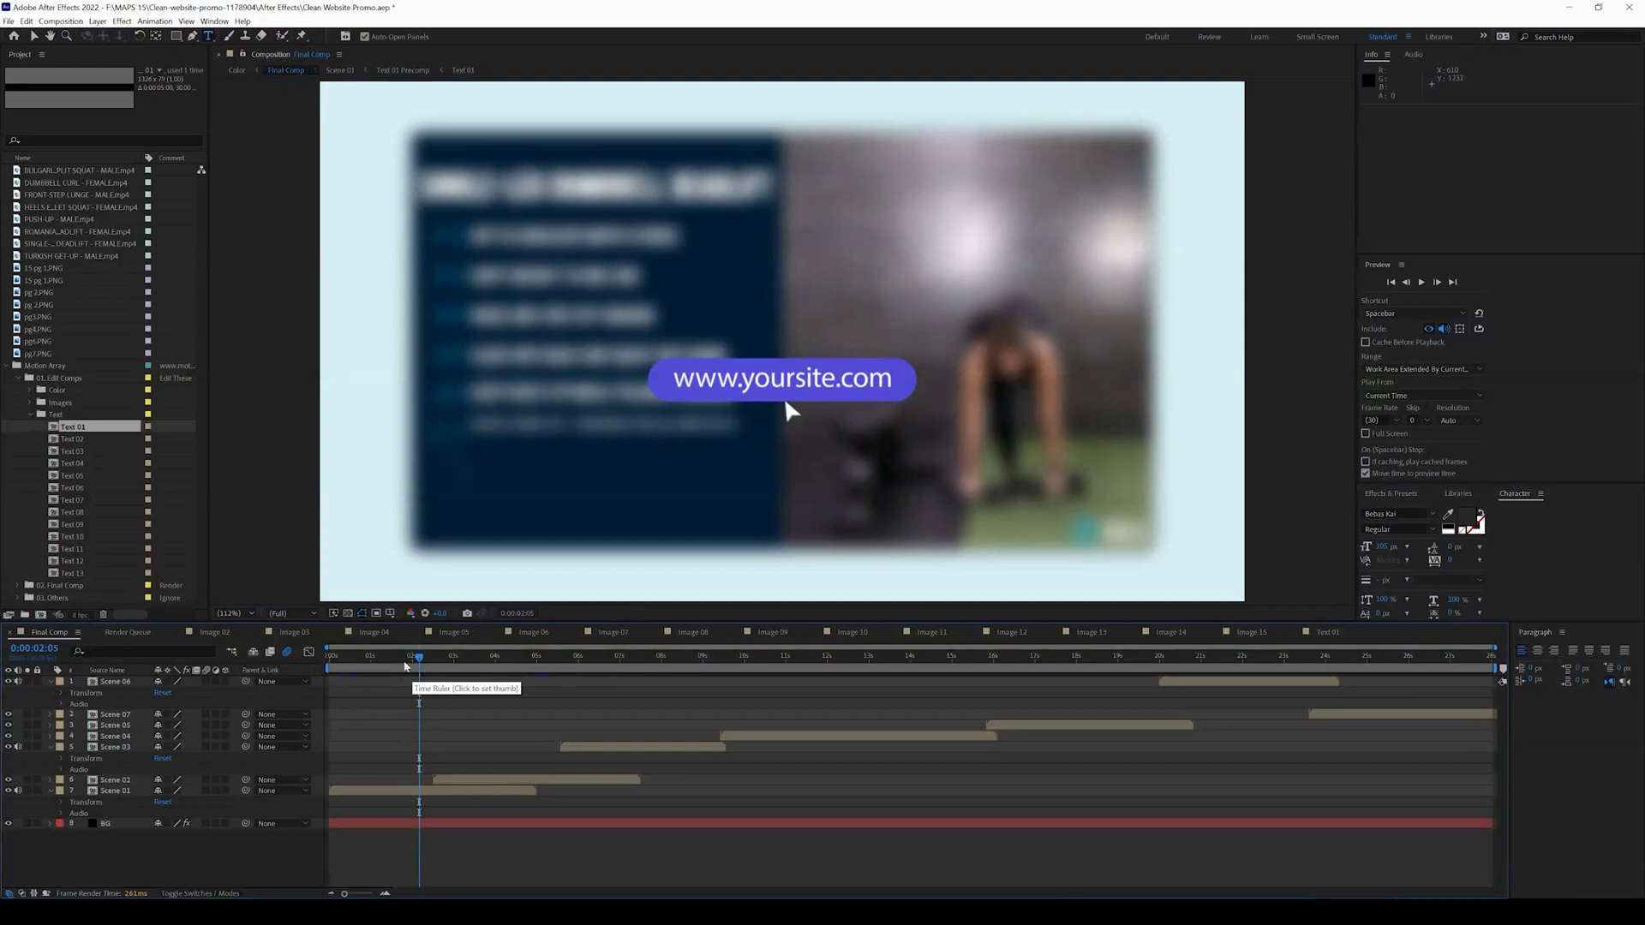
{"action": "left_click_drag", "start_coordinate": [405, 664], "coordinate": [391, 664]}
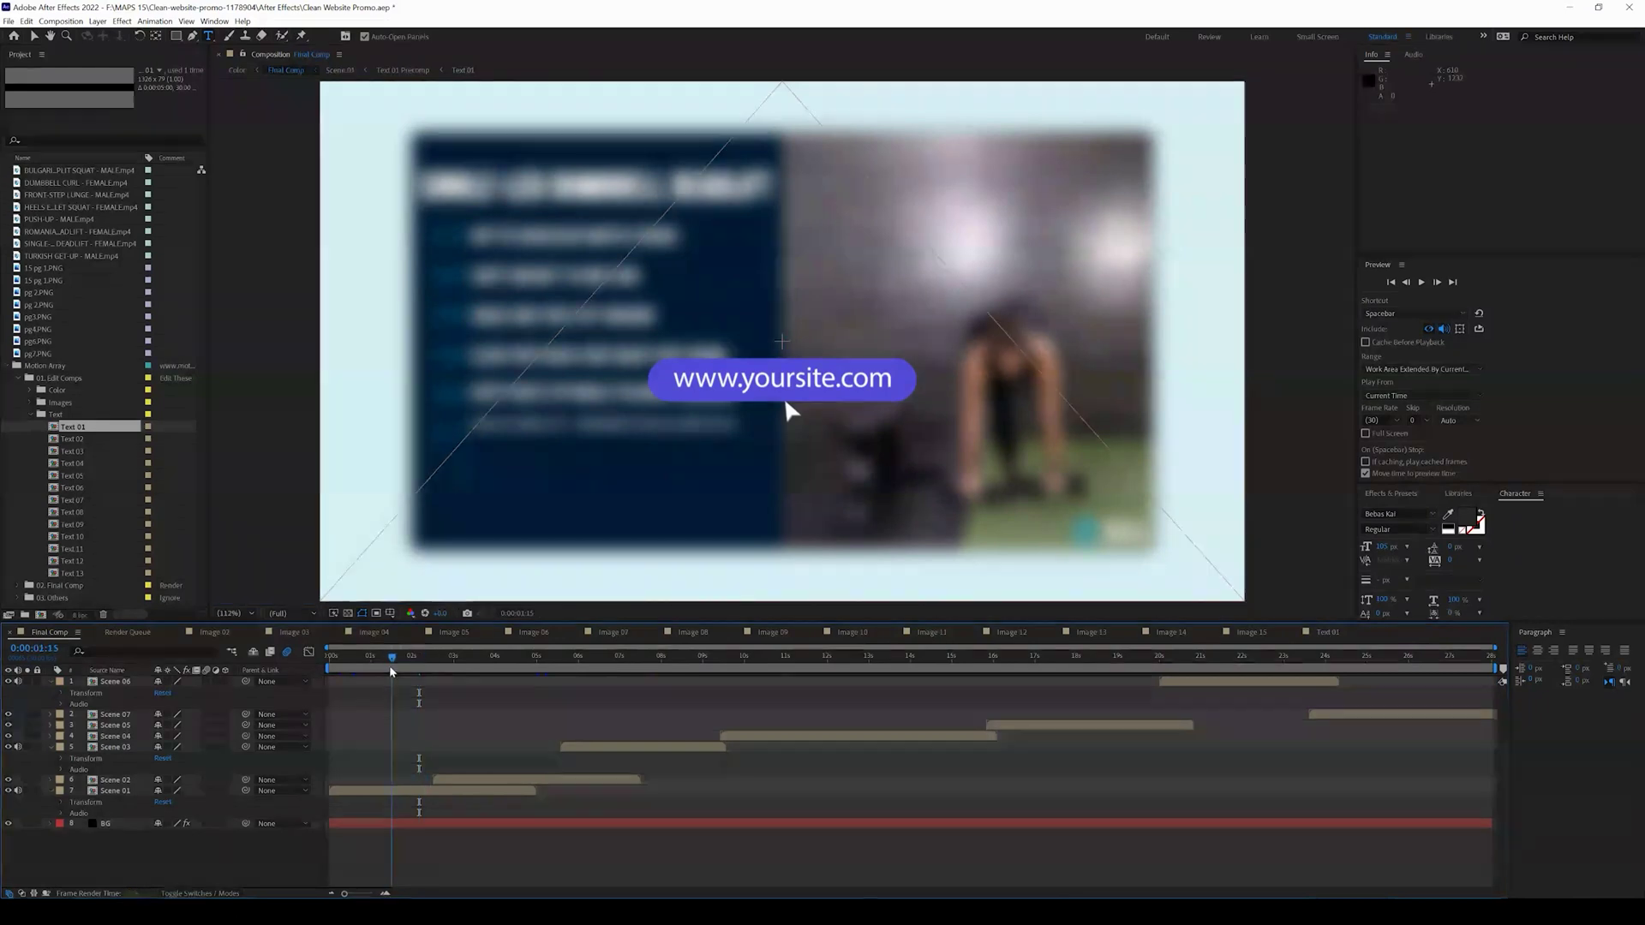
{"action": "double_click", "coordinate": [73, 439]}
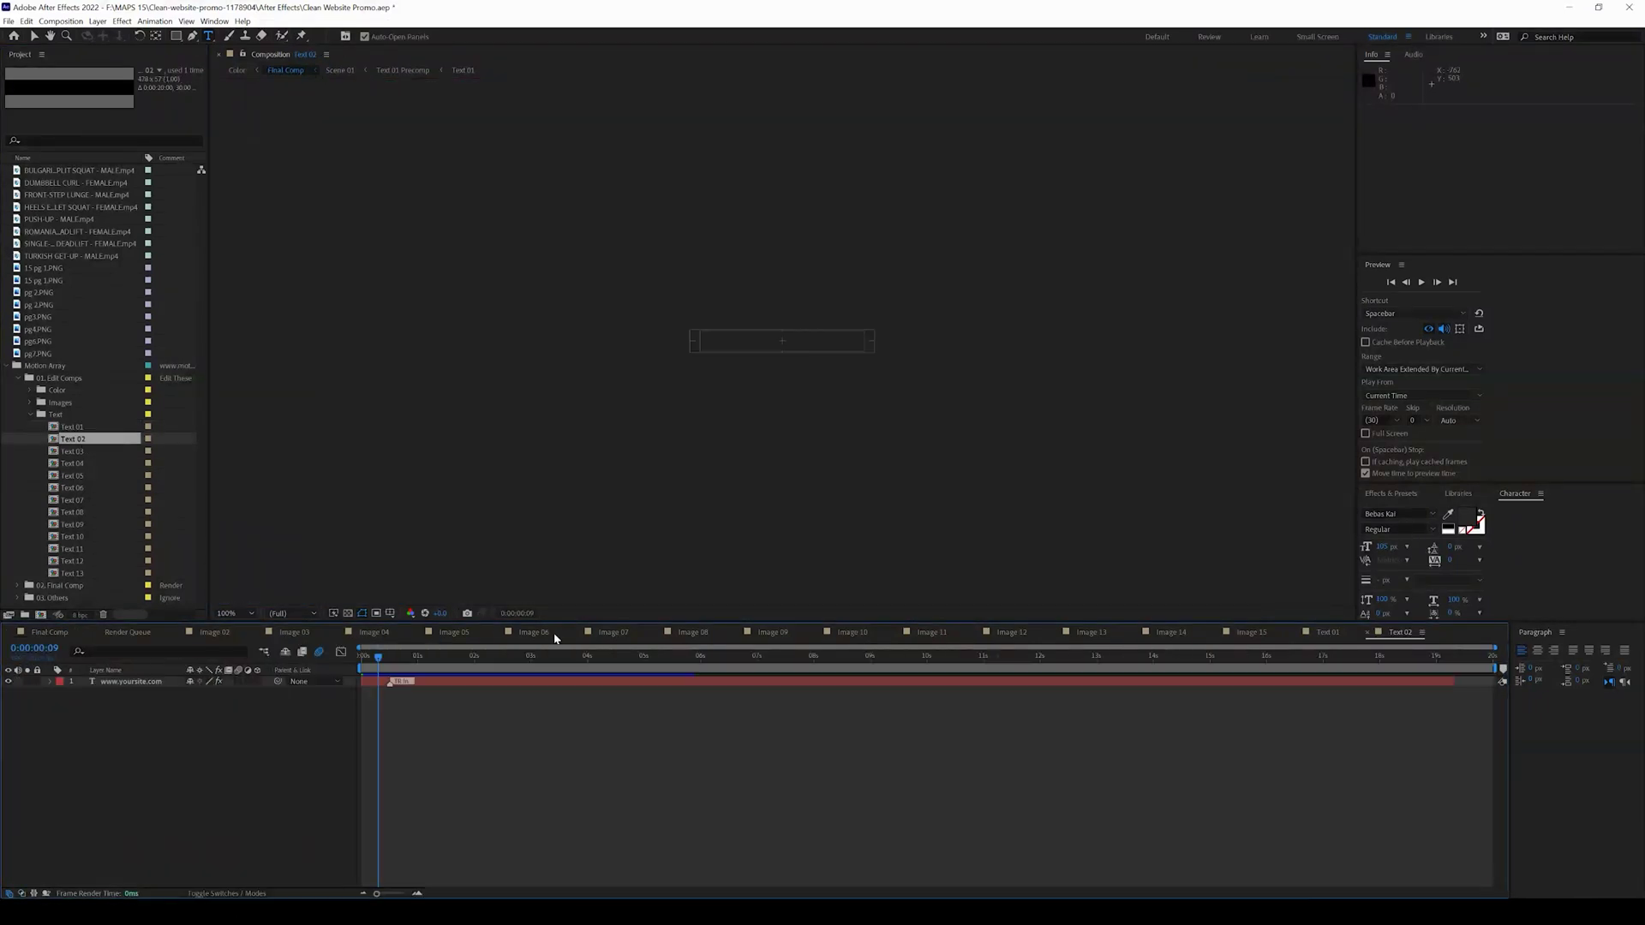
{"action": "double_click", "coordinate": [725, 341]}
{"action": "key", "text": "BackSpace"}
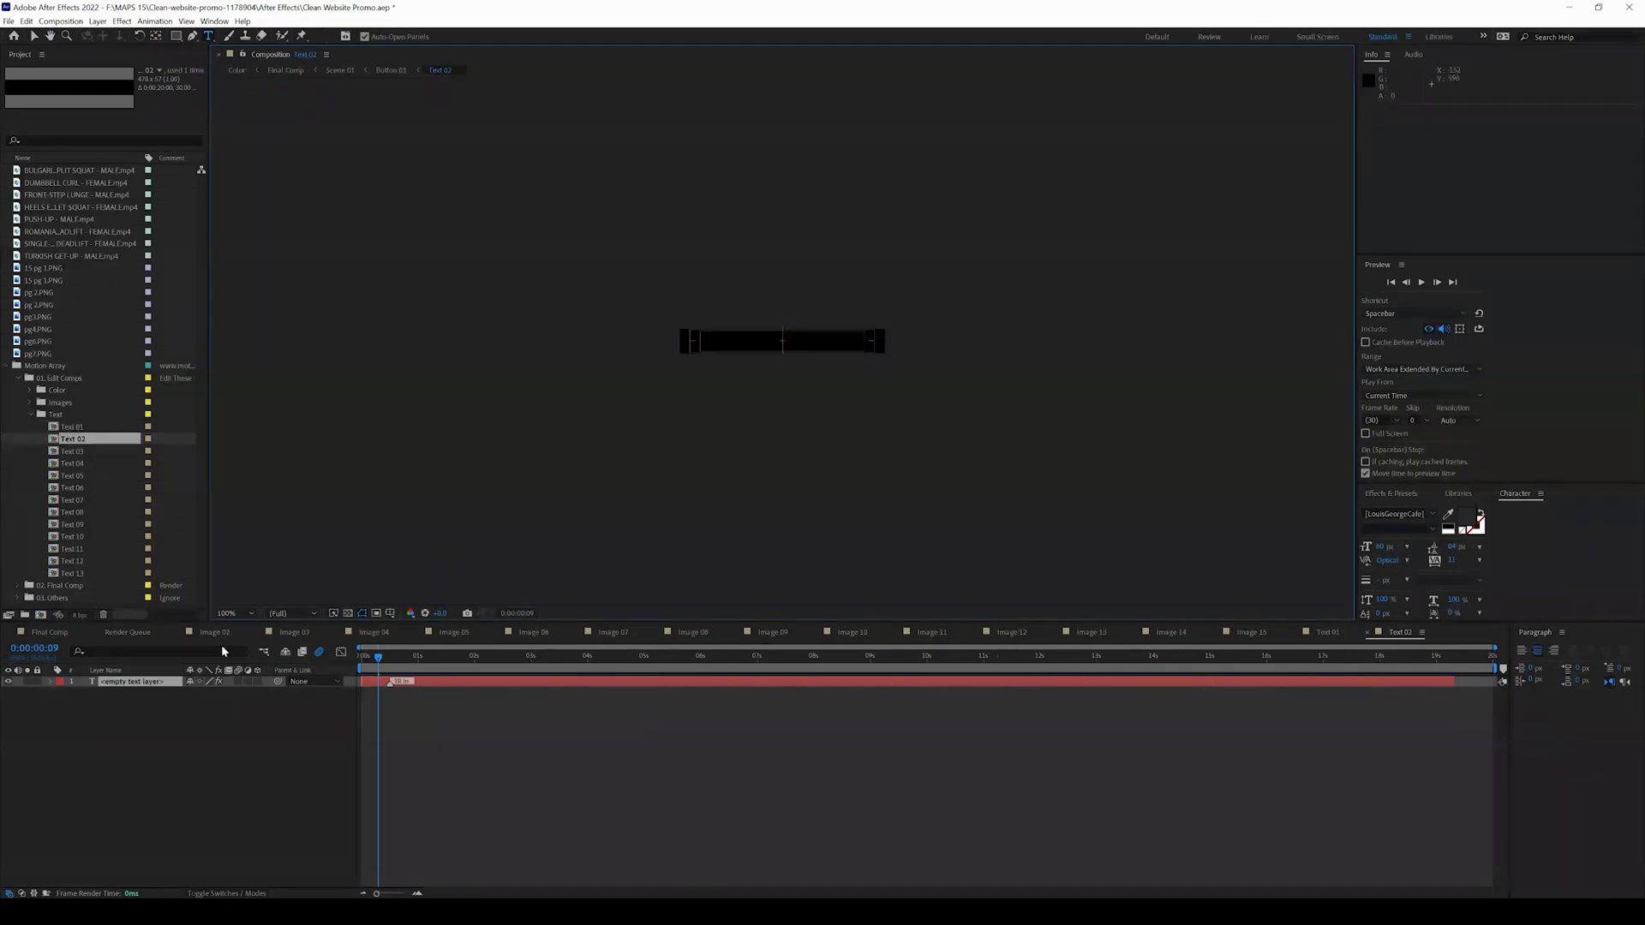
- Delete the NEW FEATURE text in Text 03 and close the Text 01–03 timelines
{"action": "double_click", "coordinate": [86, 451]}
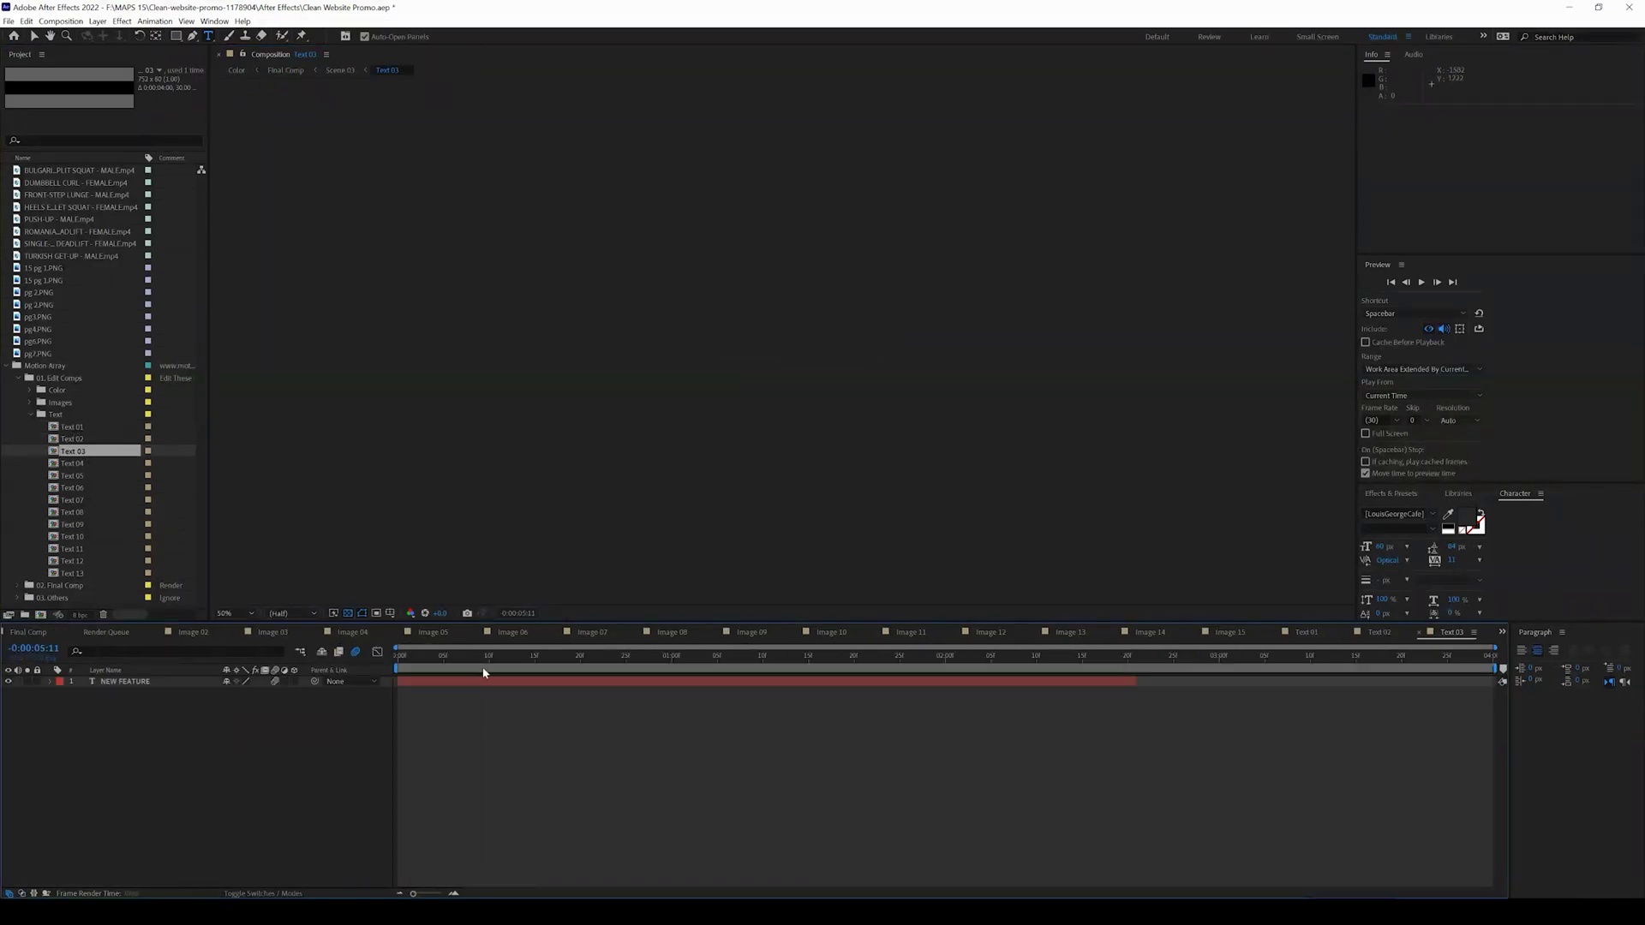
{"action": "left_click", "coordinate": [599, 670]}
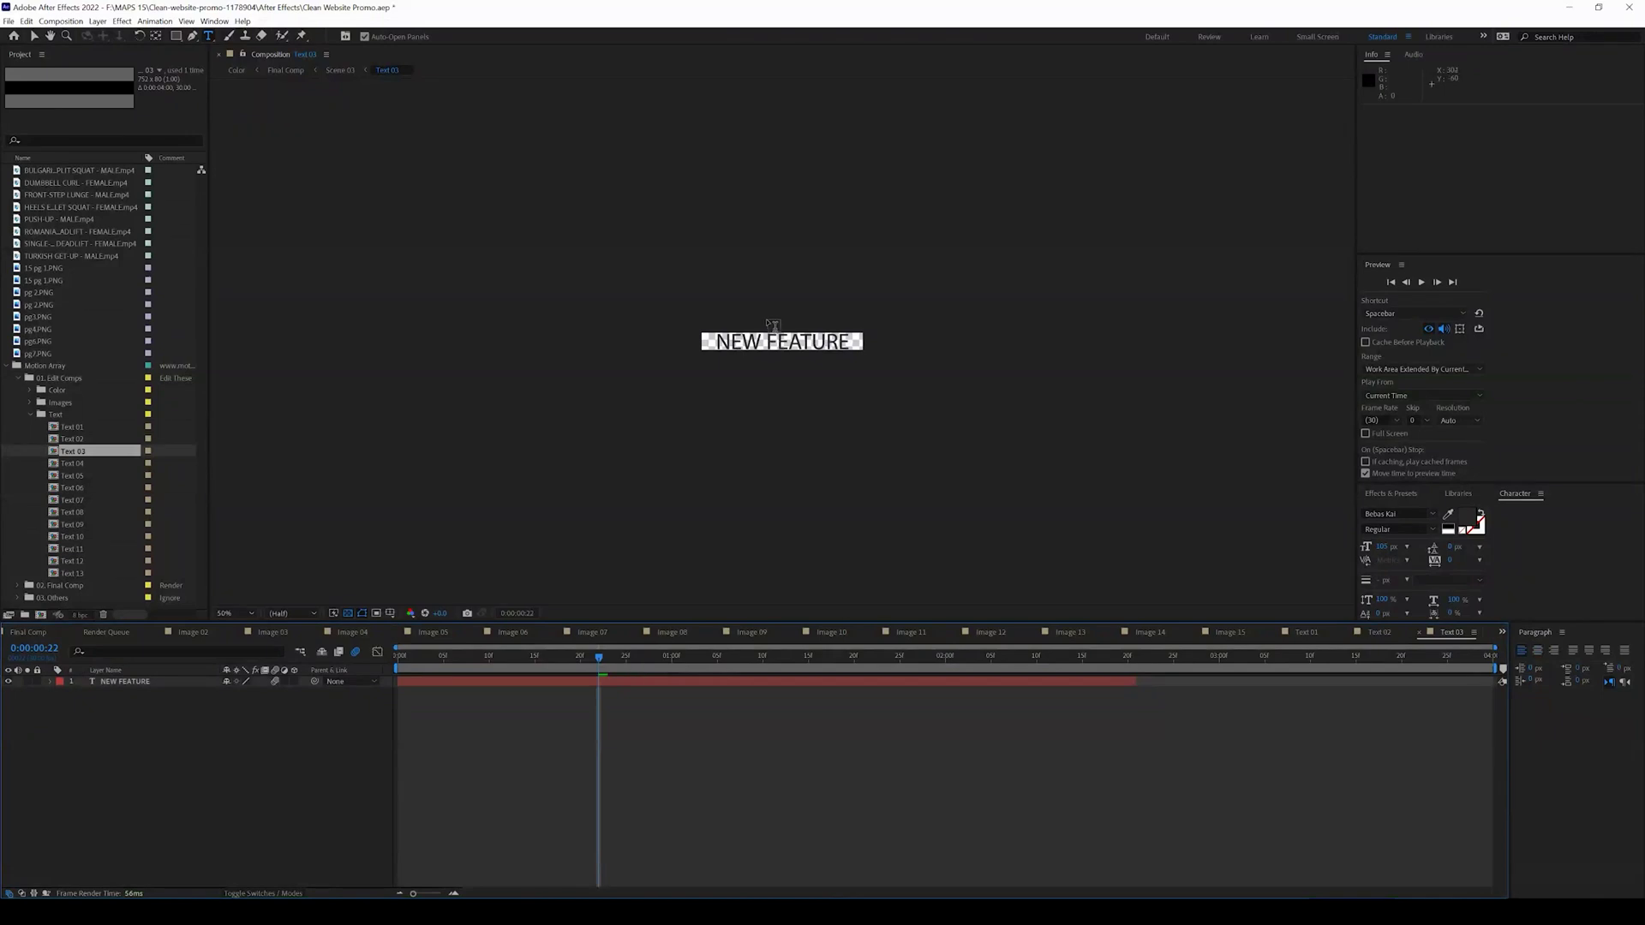
{"action": "double_click", "coordinate": [751, 342]}
{"action": "key", "text": "ctrl+a"}
{"action": "key", "text": "BackSpace"}
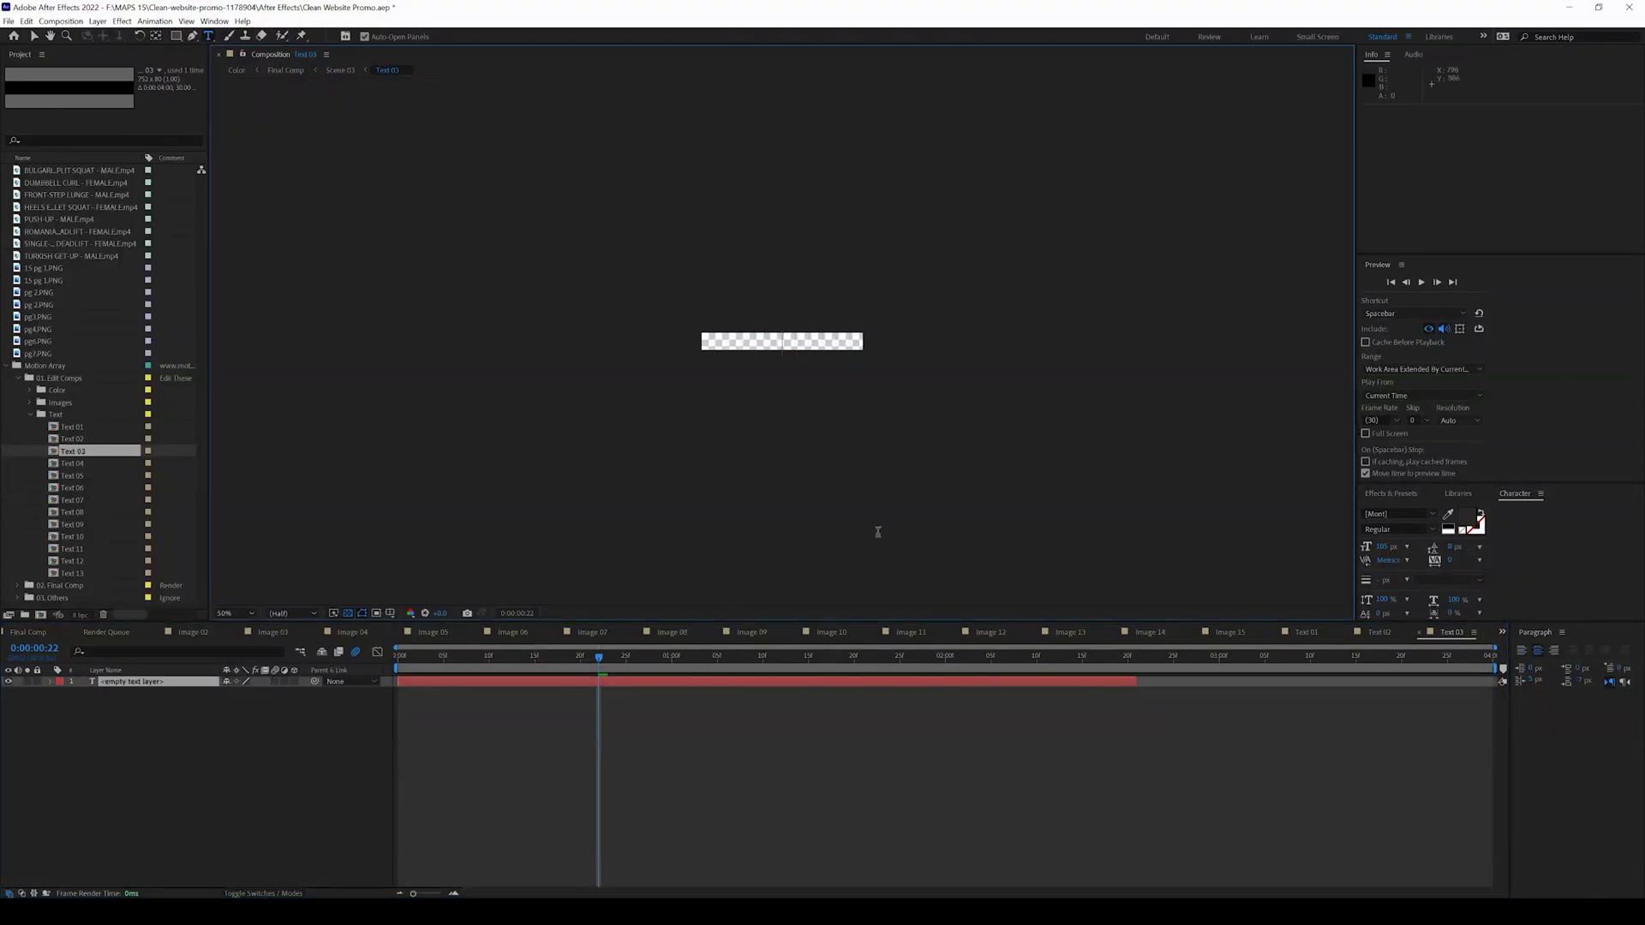
{"action": "left_click", "coordinate": [1274, 632]}
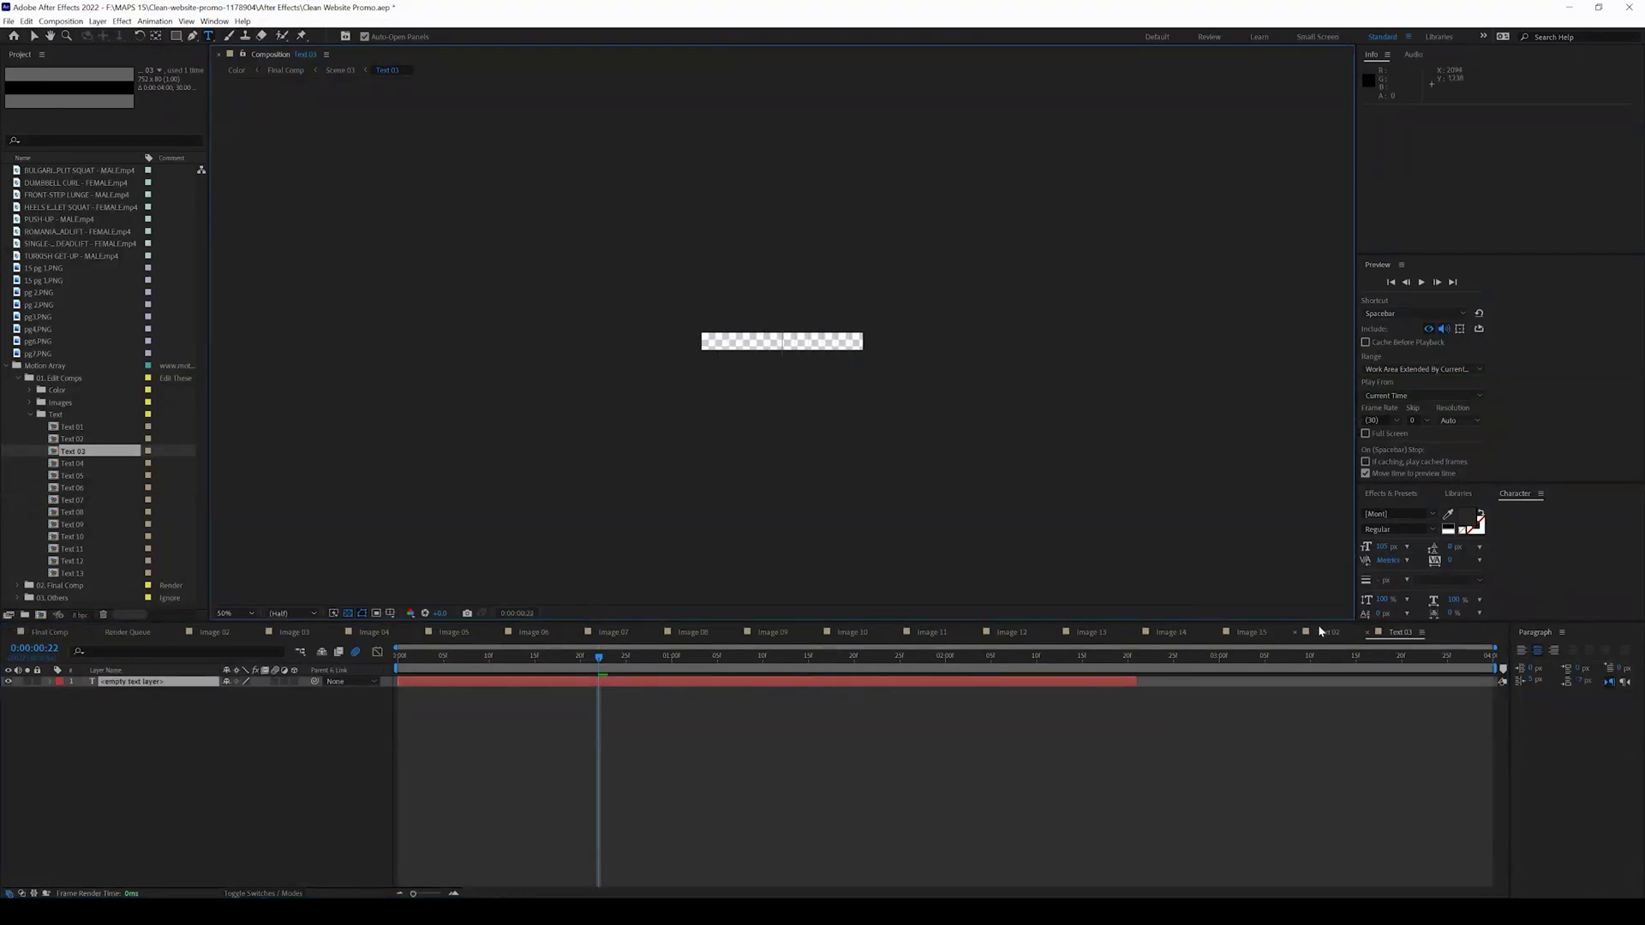
{"action": "left_click", "coordinate": [1295, 633]}
{"action": "left_click", "coordinate": [1296, 632]}
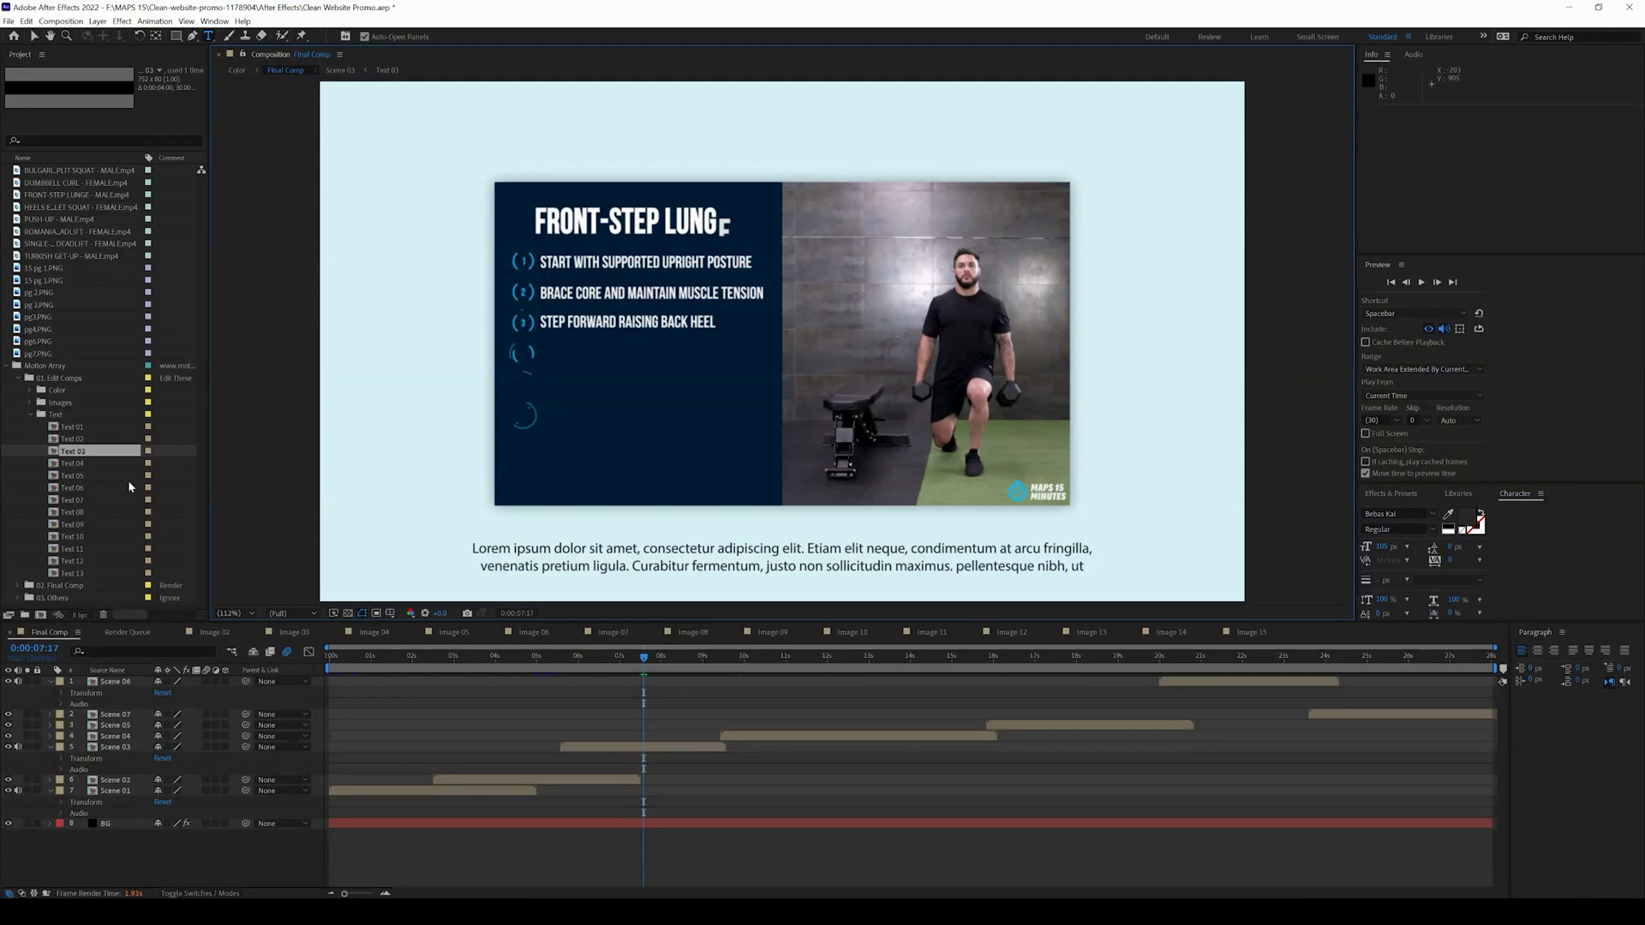
- Delete the Lorem ipsum paragraph in the Text 04 composition
{"action": "double_click", "coordinate": [73, 463]}
{"action": "left_click", "coordinate": [574, 657]}
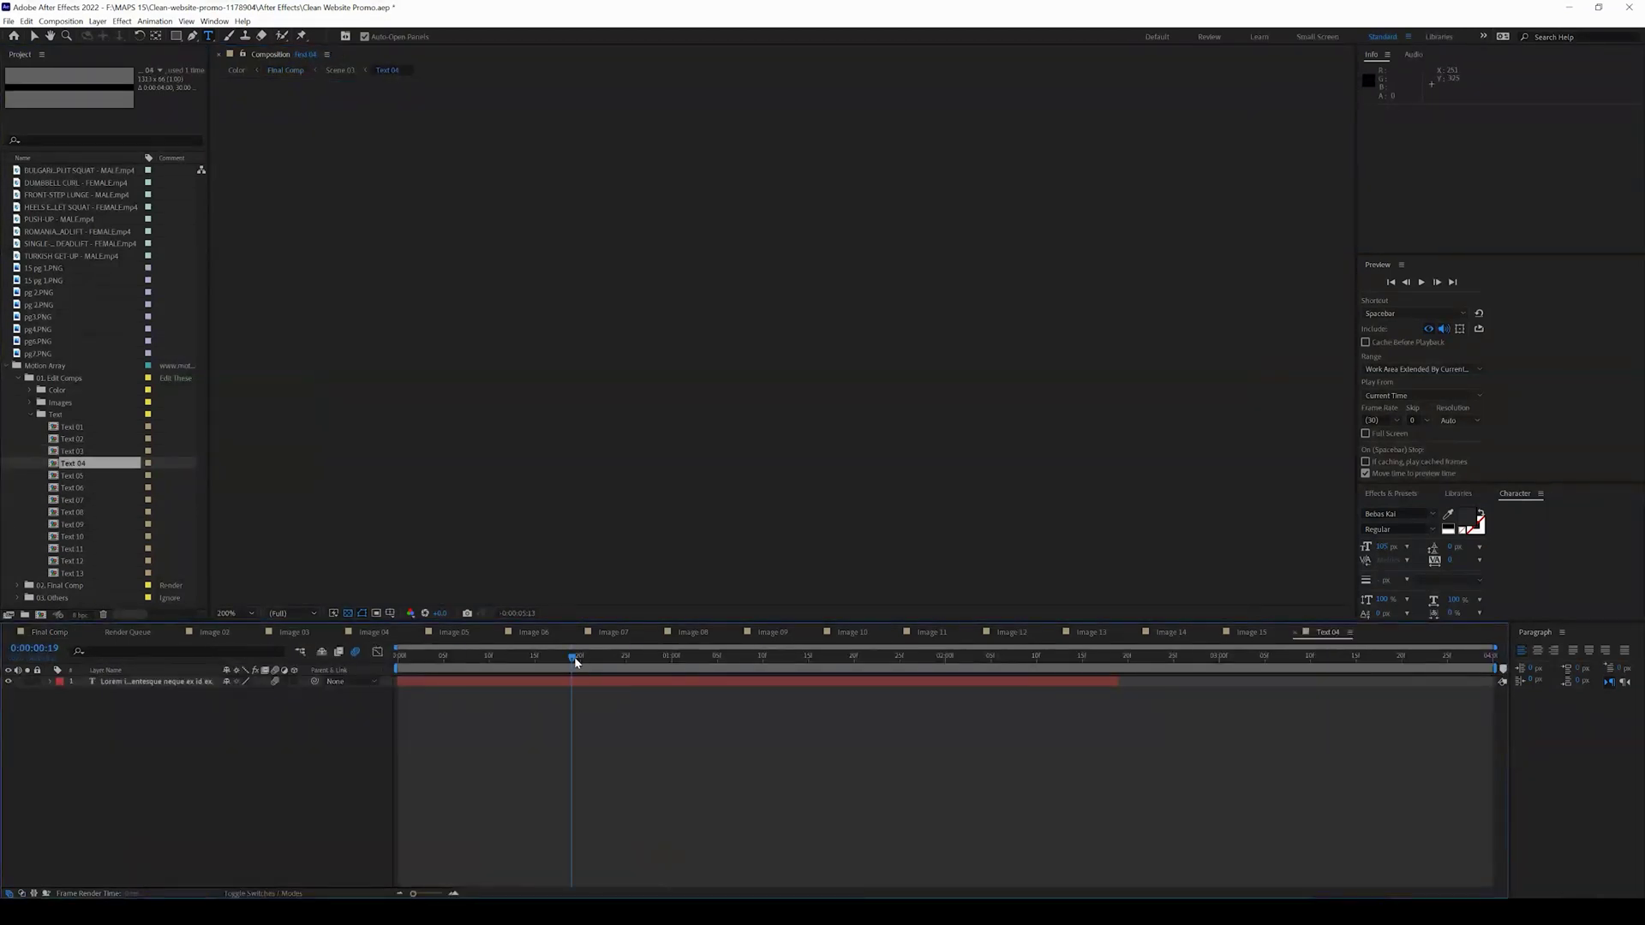
{"action": "double_click", "coordinate": [660, 357]}
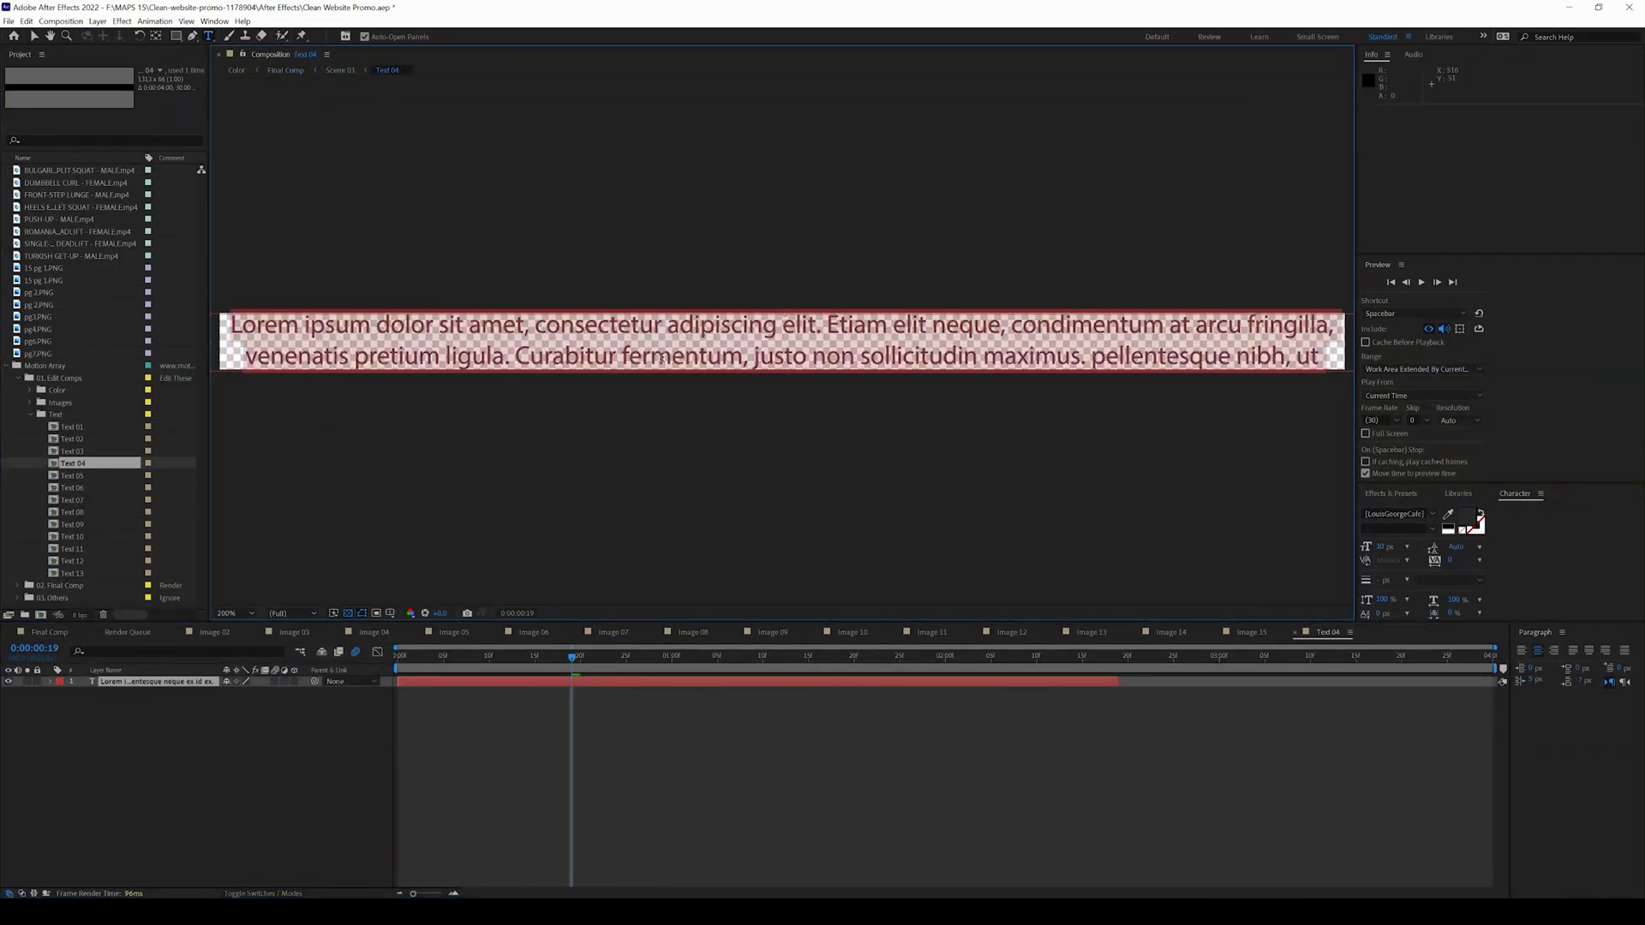
{"action": "key", "text": "BackSpace"}
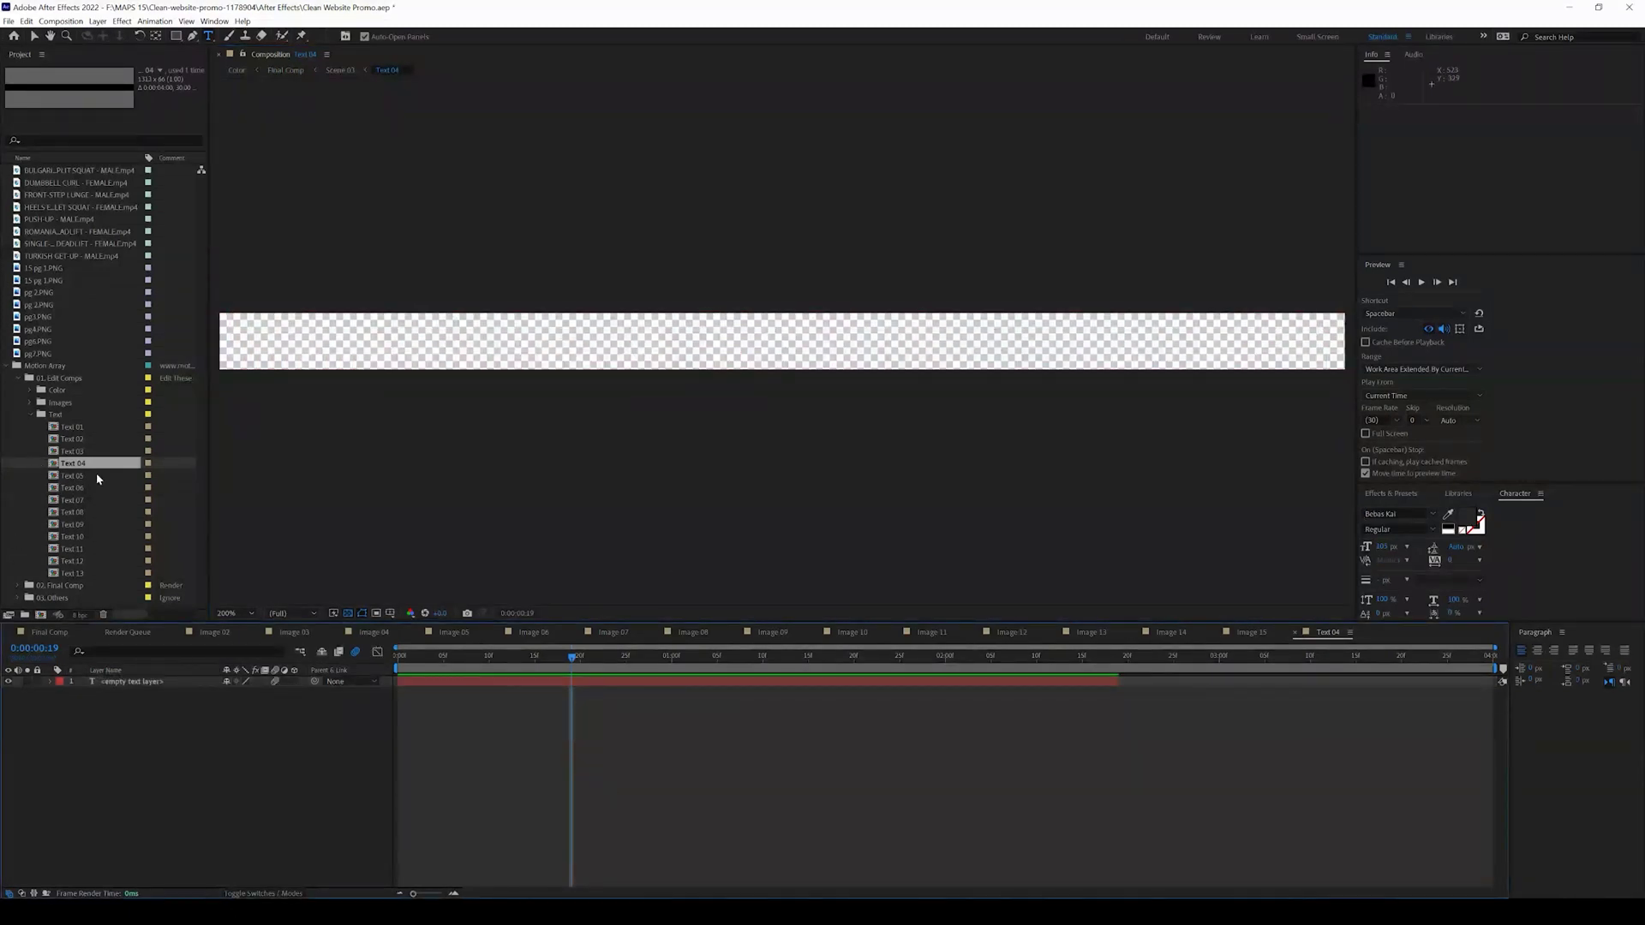
- Delete the FAST RENDER text in the Text 05 composition
{"action": "double_click", "coordinate": [98, 476]}
{"action": "left_click", "coordinate": [754, 656]}
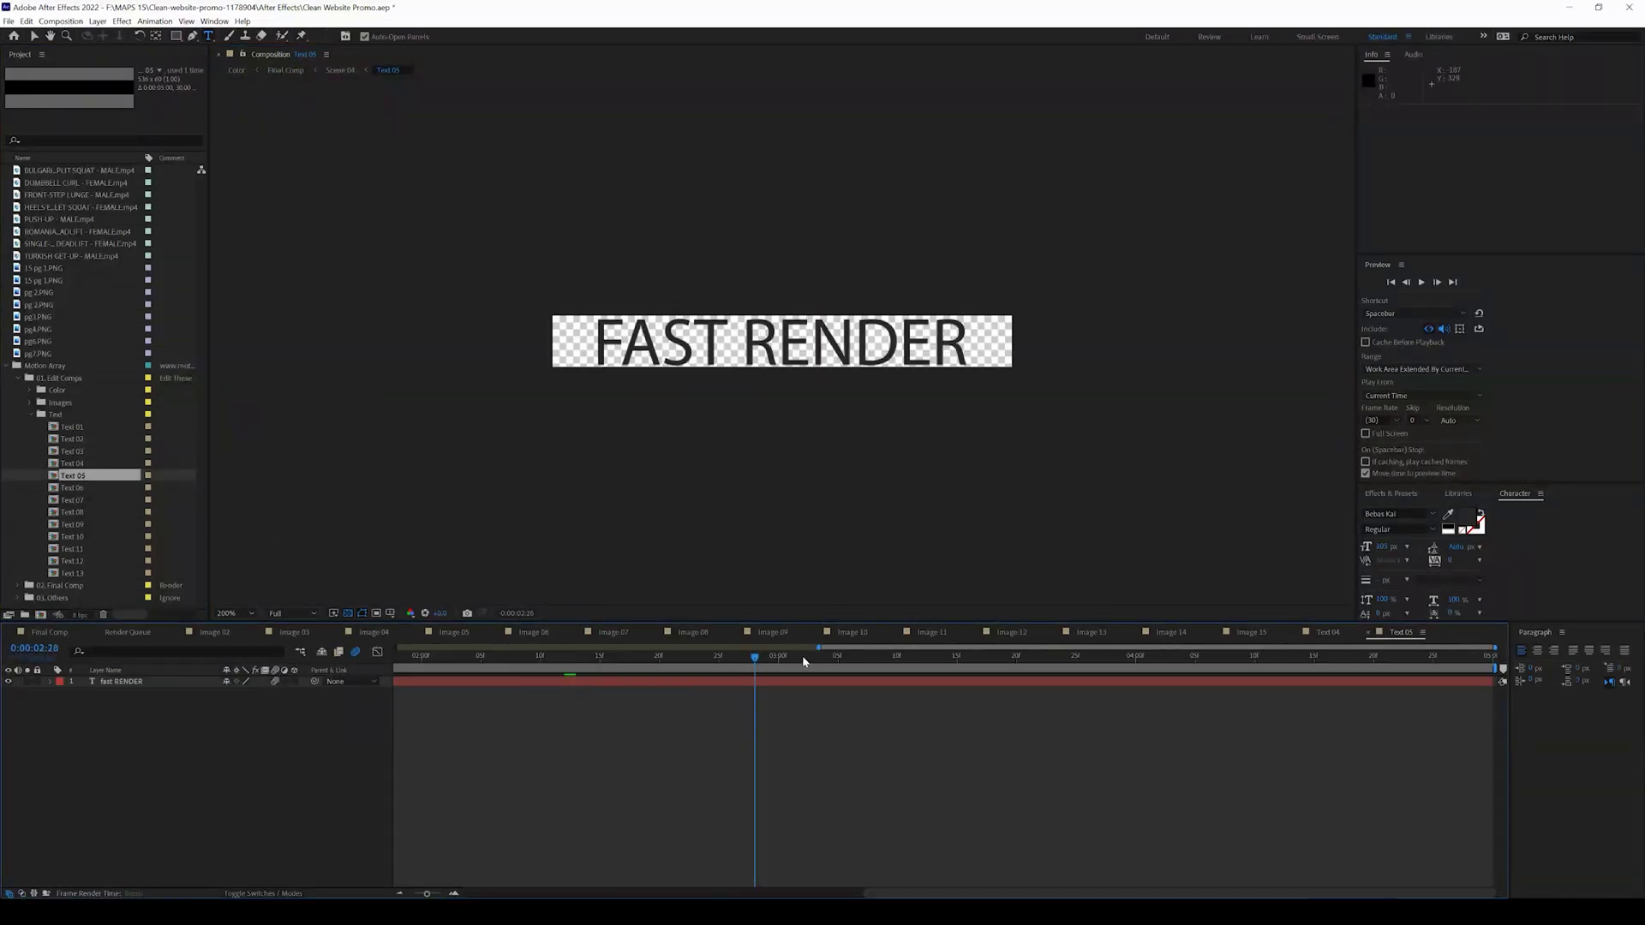
{"action": "left_click", "coordinate": [825, 657]}
{"action": "left_click", "coordinate": [710, 345]}
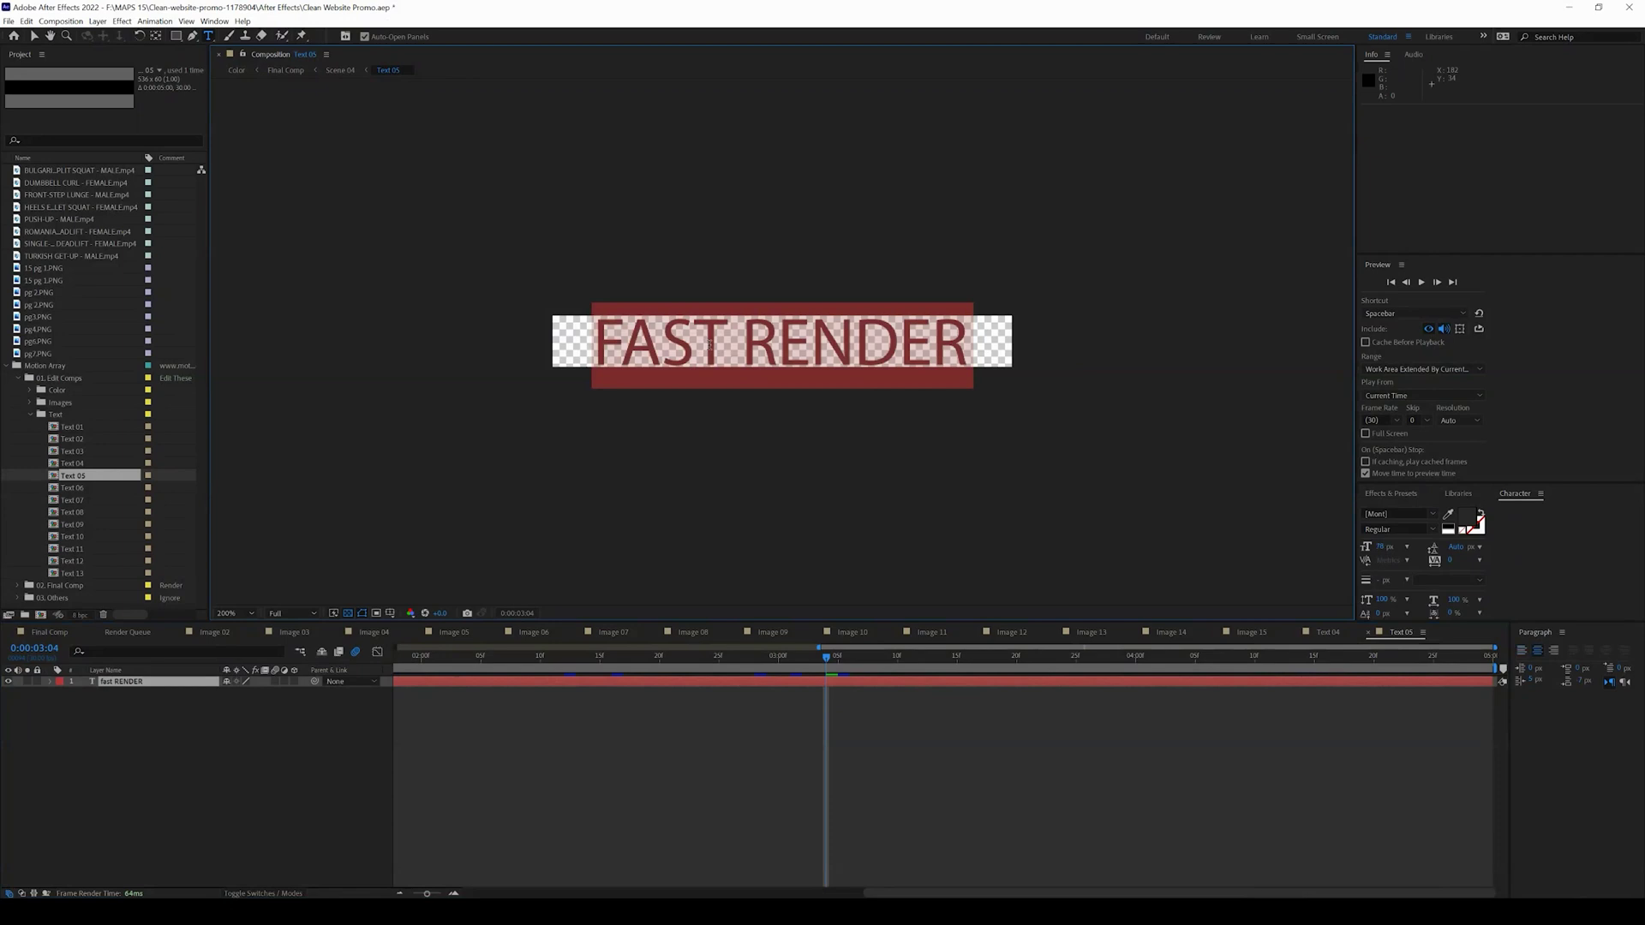
{"action": "key", "text": "BackSpace"}
{"action": "left_click", "coordinate": [680, 749]}
- Delete the Lorem ipsum paragraph in the Text 06 composition
{"action": "left_click", "coordinate": [74, 488]}
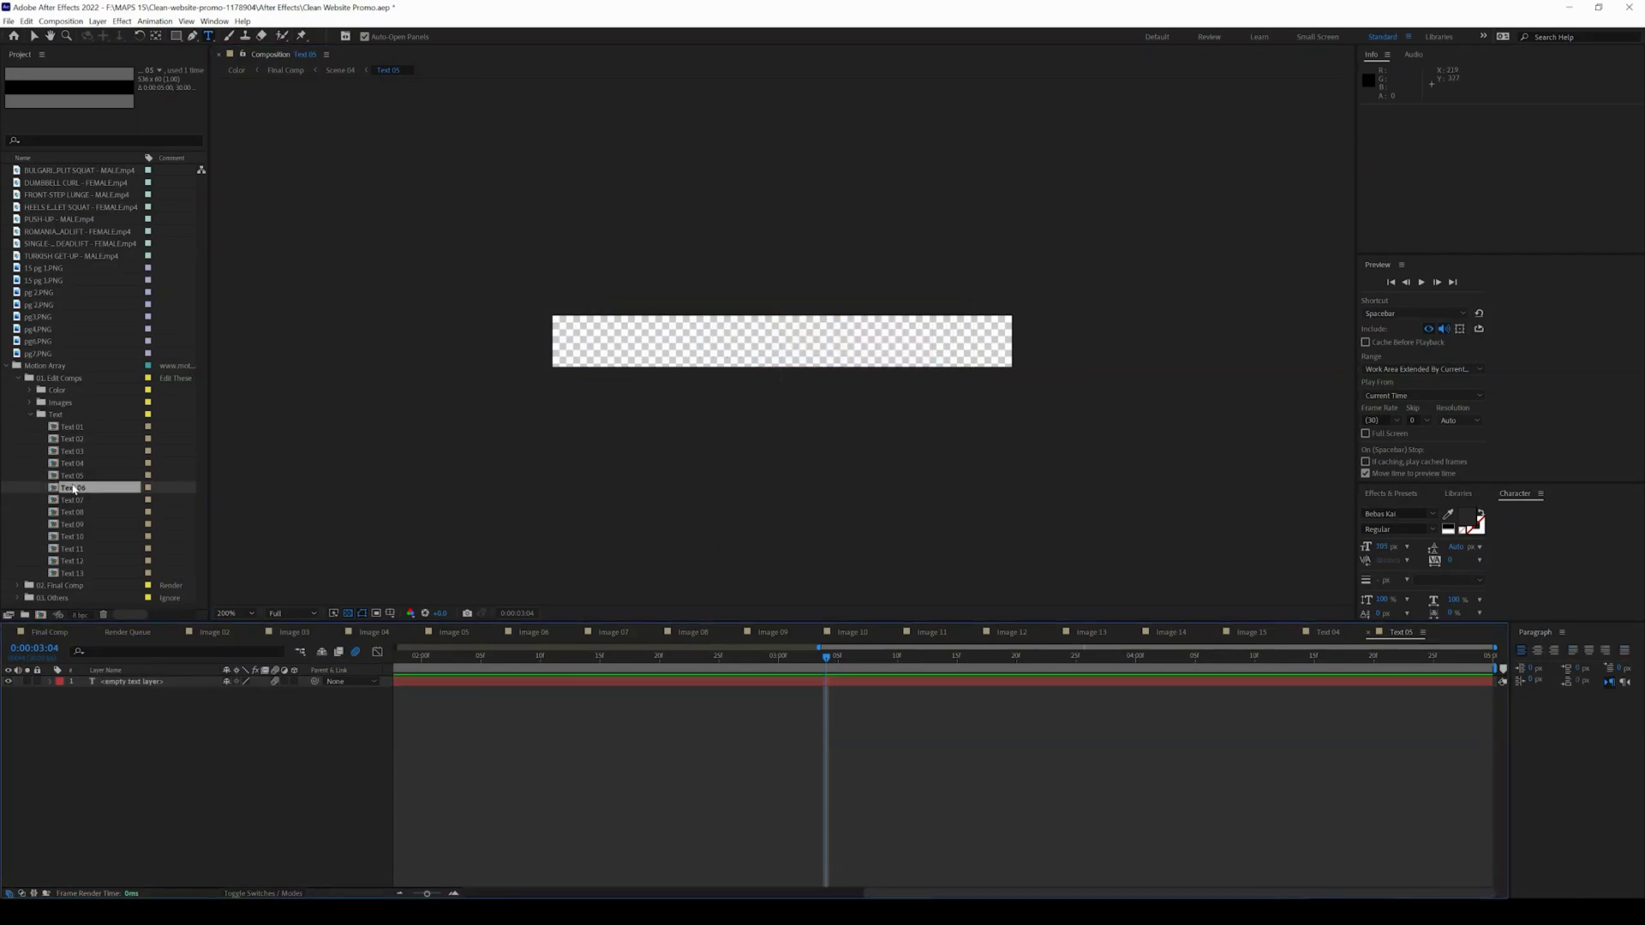
{"action": "double_click", "coordinate": [74, 488]}
{"action": "left_click", "coordinate": [837, 666]}
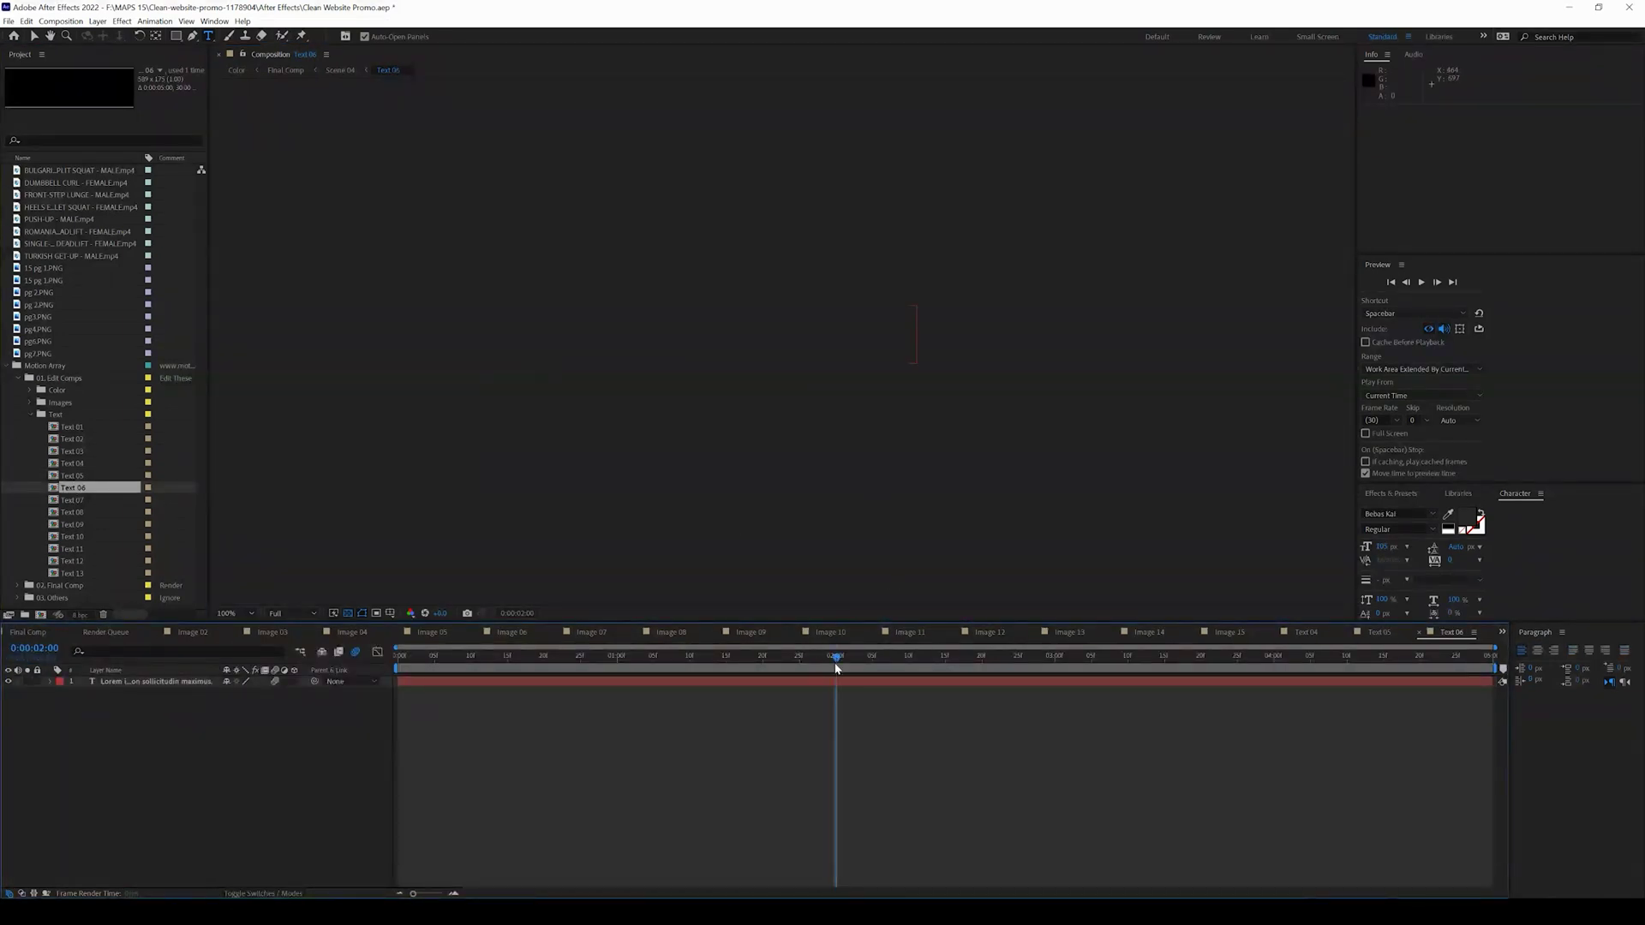
{"action": "left_click", "coordinate": [812, 356]}
{"action": "key", "text": "ctrl+a"}
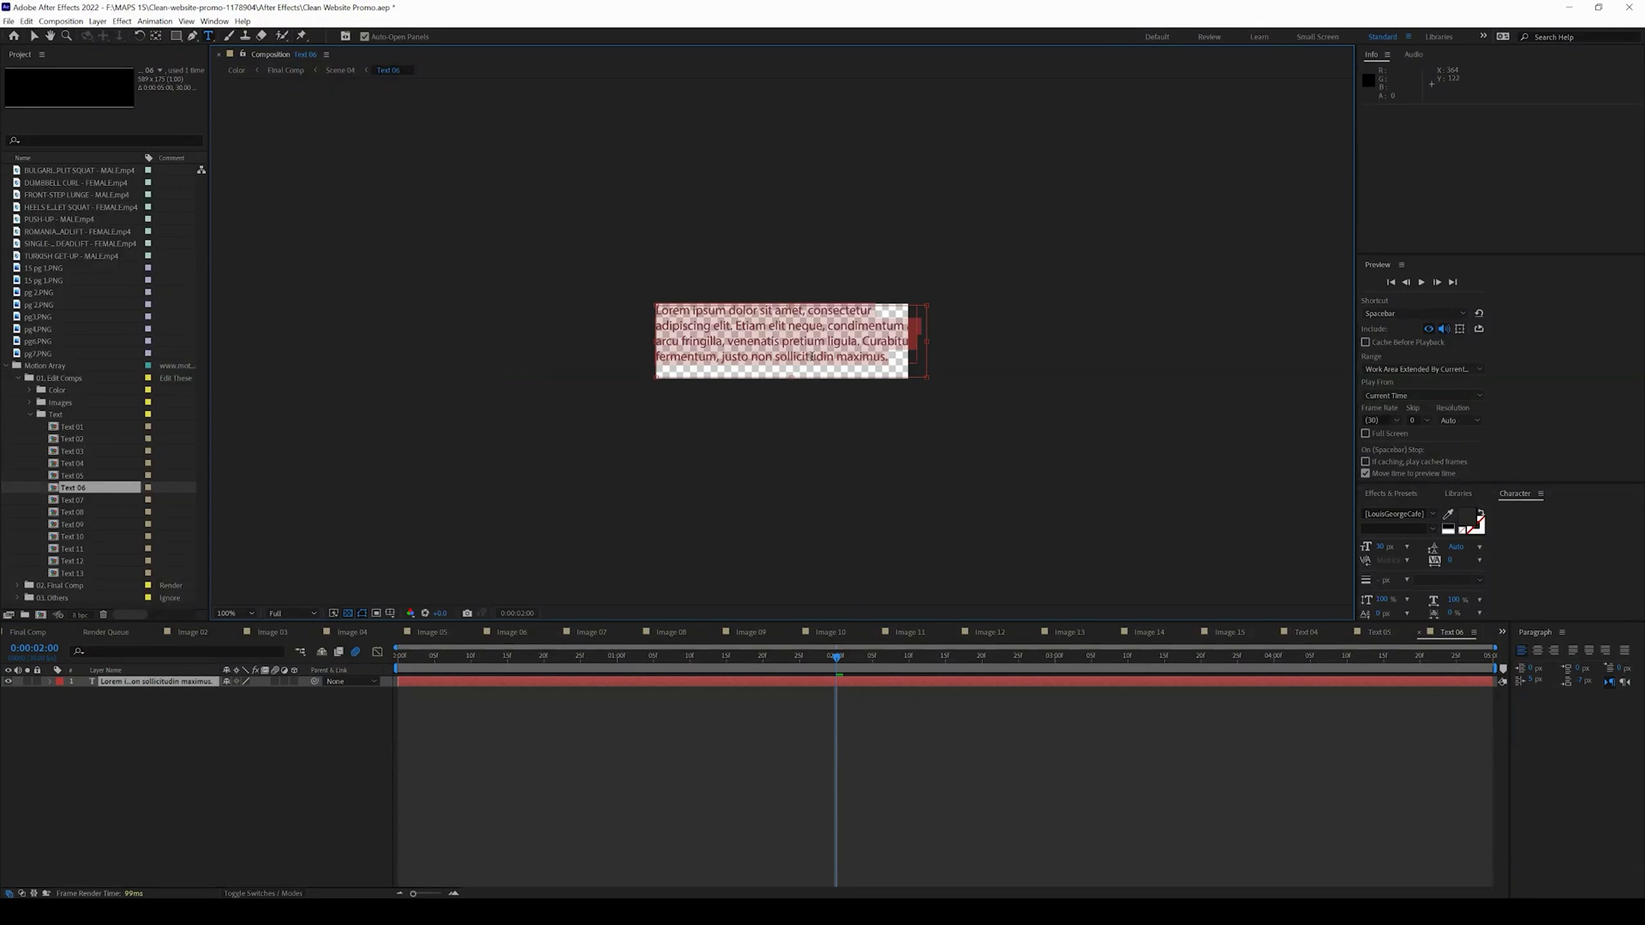
{"action": "key", "text": "BackSpace"}
{"action": "left_click", "coordinate": [943, 728]}
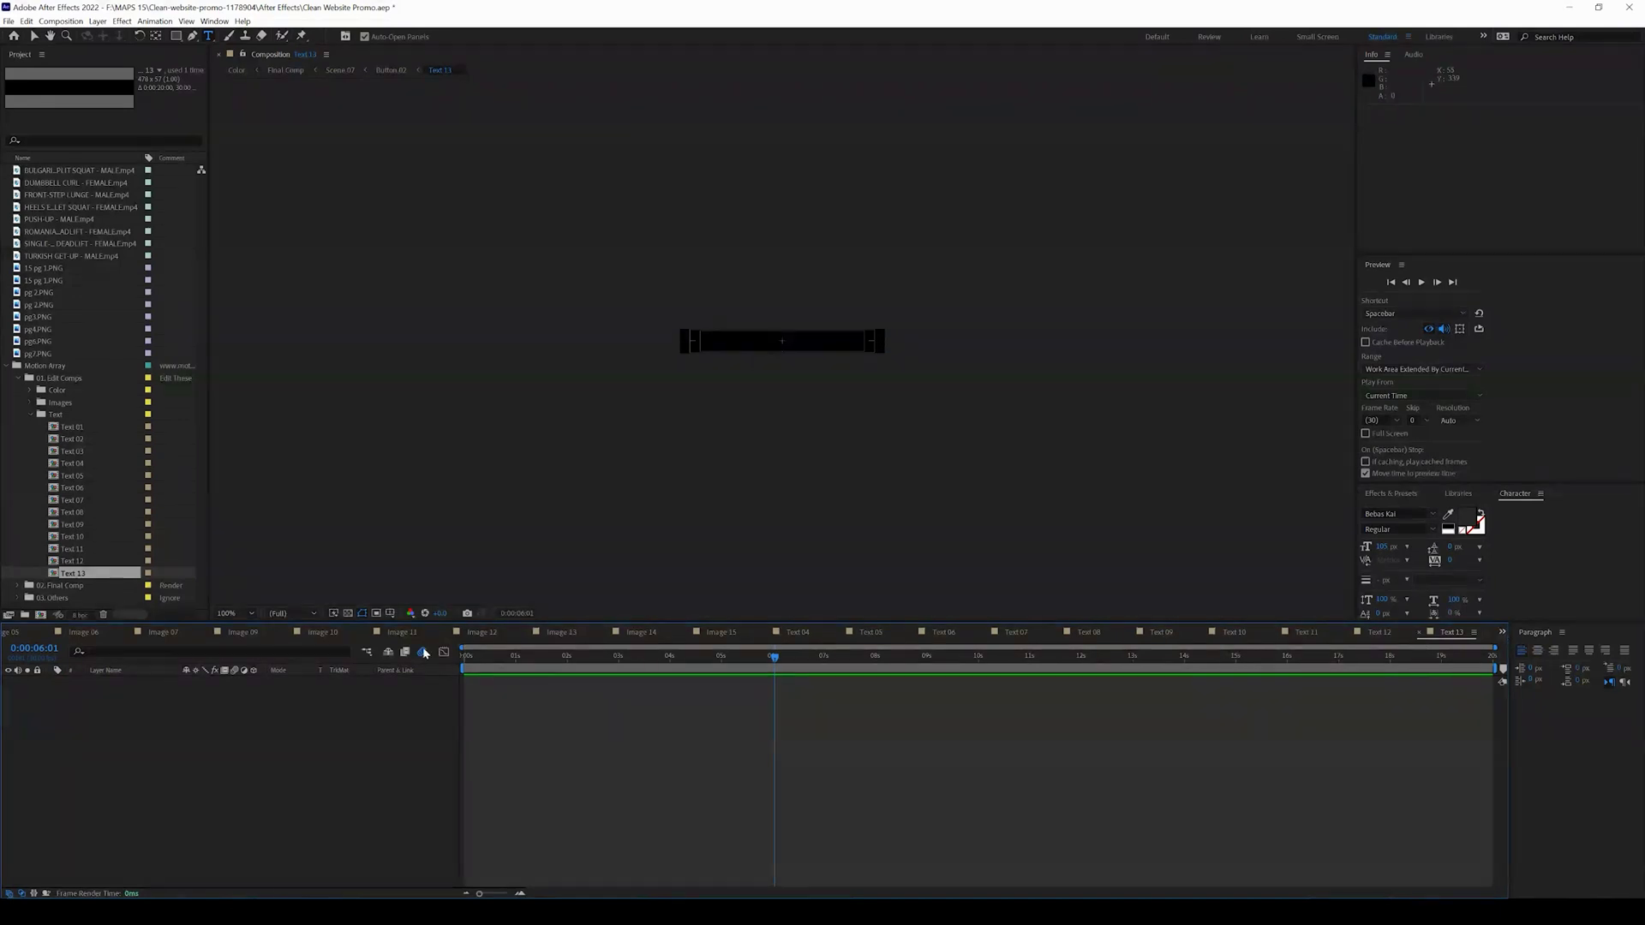
- Close the Text 09–13, Image 07–15 and Text 04 composition timelines, plus remaining image comps
{"action": "left_click", "coordinate": [1420, 633]}
{"action": "left_click", "coordinate": [1409, 634]}
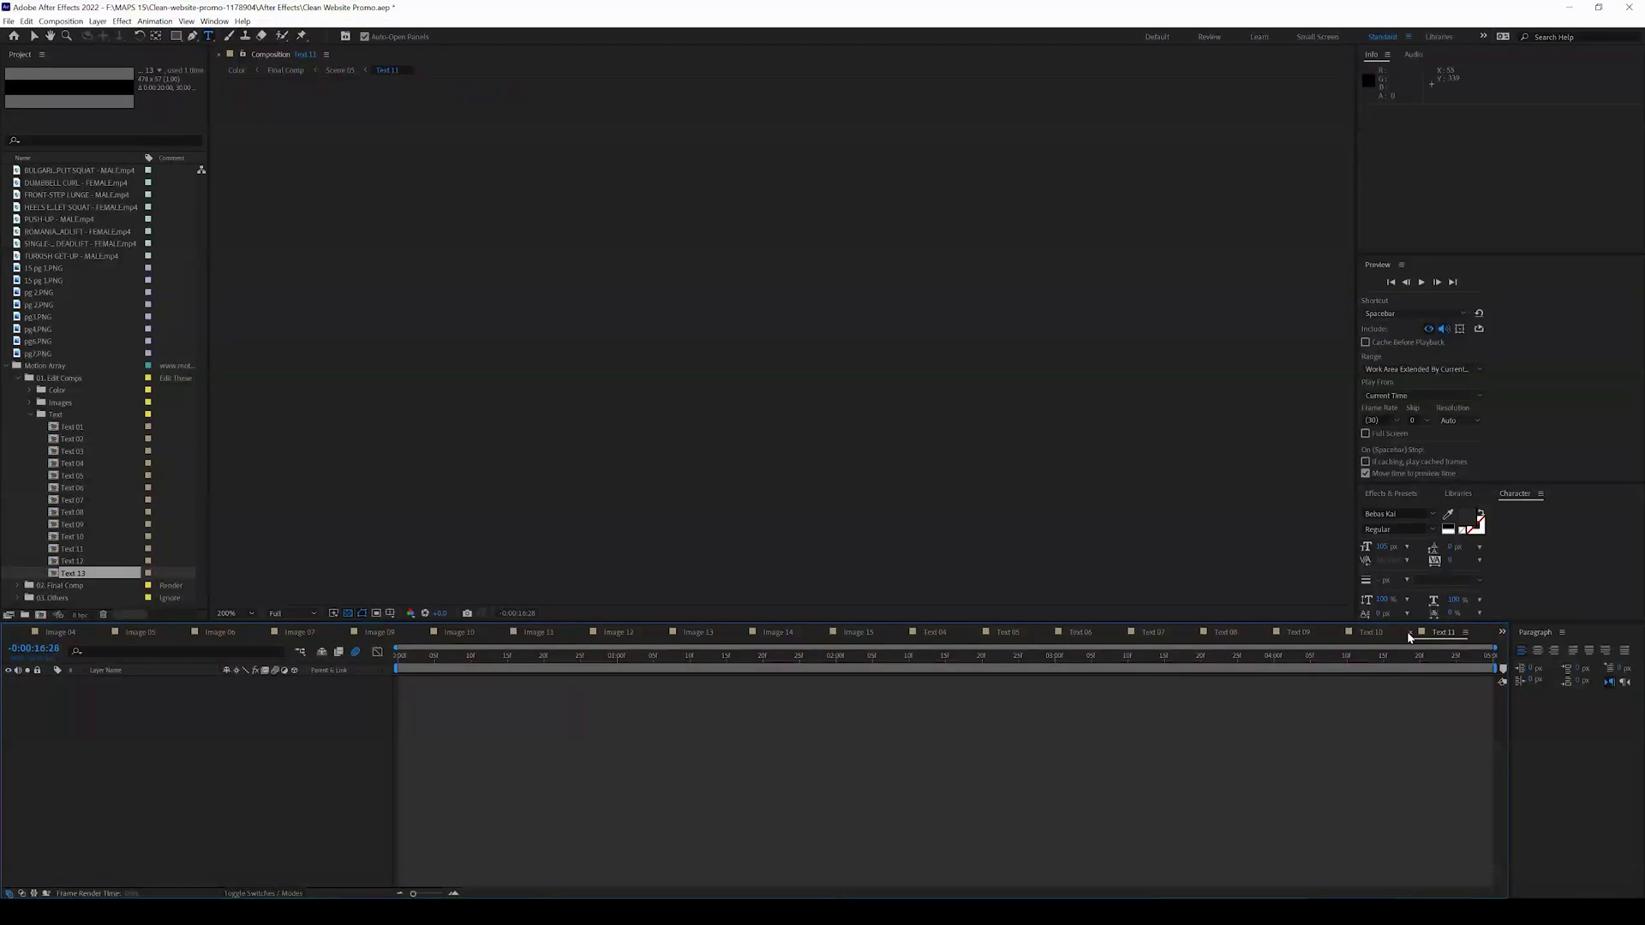
{"action": "left_click", "coordinate": [1410, 634]}
{"action": "left_click", "coordinate": [1410, 634]}
{"action": "left_click", "coordinate": [1410, 634]}
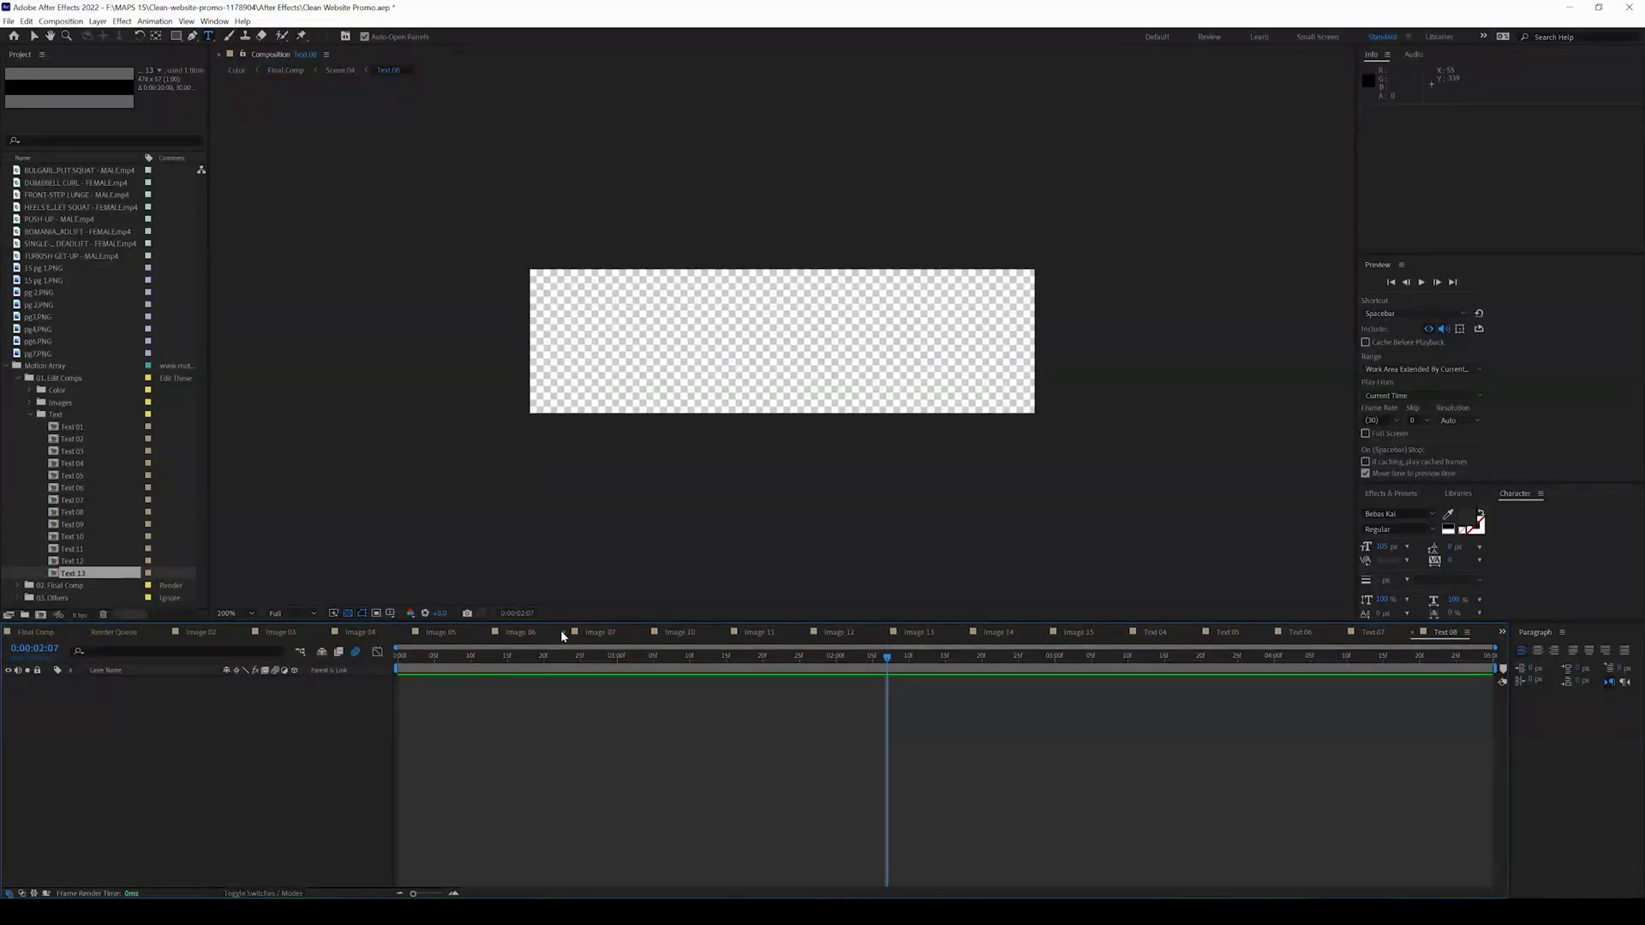
{"action": "left_click", "coordinate": [563, 634]}
{"action": "left_click", "coordinate": [565, 635]}
{"action": "left_click", "coordinate": [579, 635]}
{"action": "left_click", "coordinate": [580, 635]}
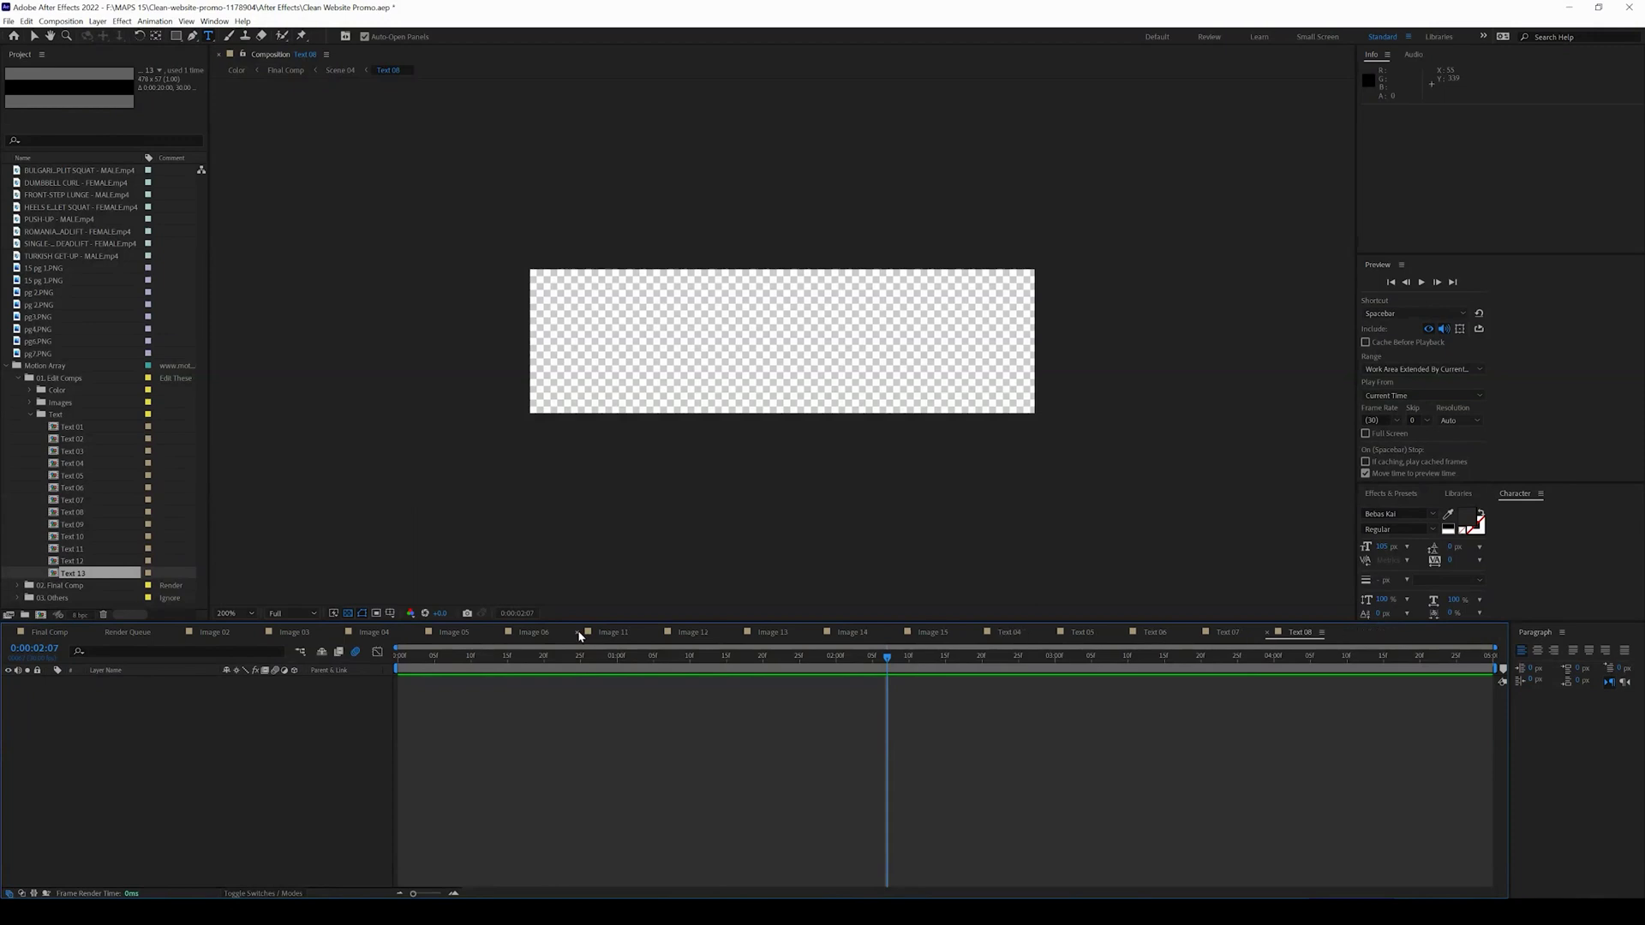
{"action": "left_click", "coordinate": [579, 635]}
{"action": "left_click", "coordinate": [580, 635]}
{"action": "left_click", "coordinate": [580, 635]}
{"action": "left_click", "coordinate": [580, 635]}
{"action": "left_click", "coordinate": [579, 635]}
{"action": "left_click", "coordinate": [579, 635]}
{"action": "left_click", "coordinate": [579, 635]}
{"action": "left_click", "coordinate": [579, 635]}
{"action": "left_click", "coordinate": [579, 635]}
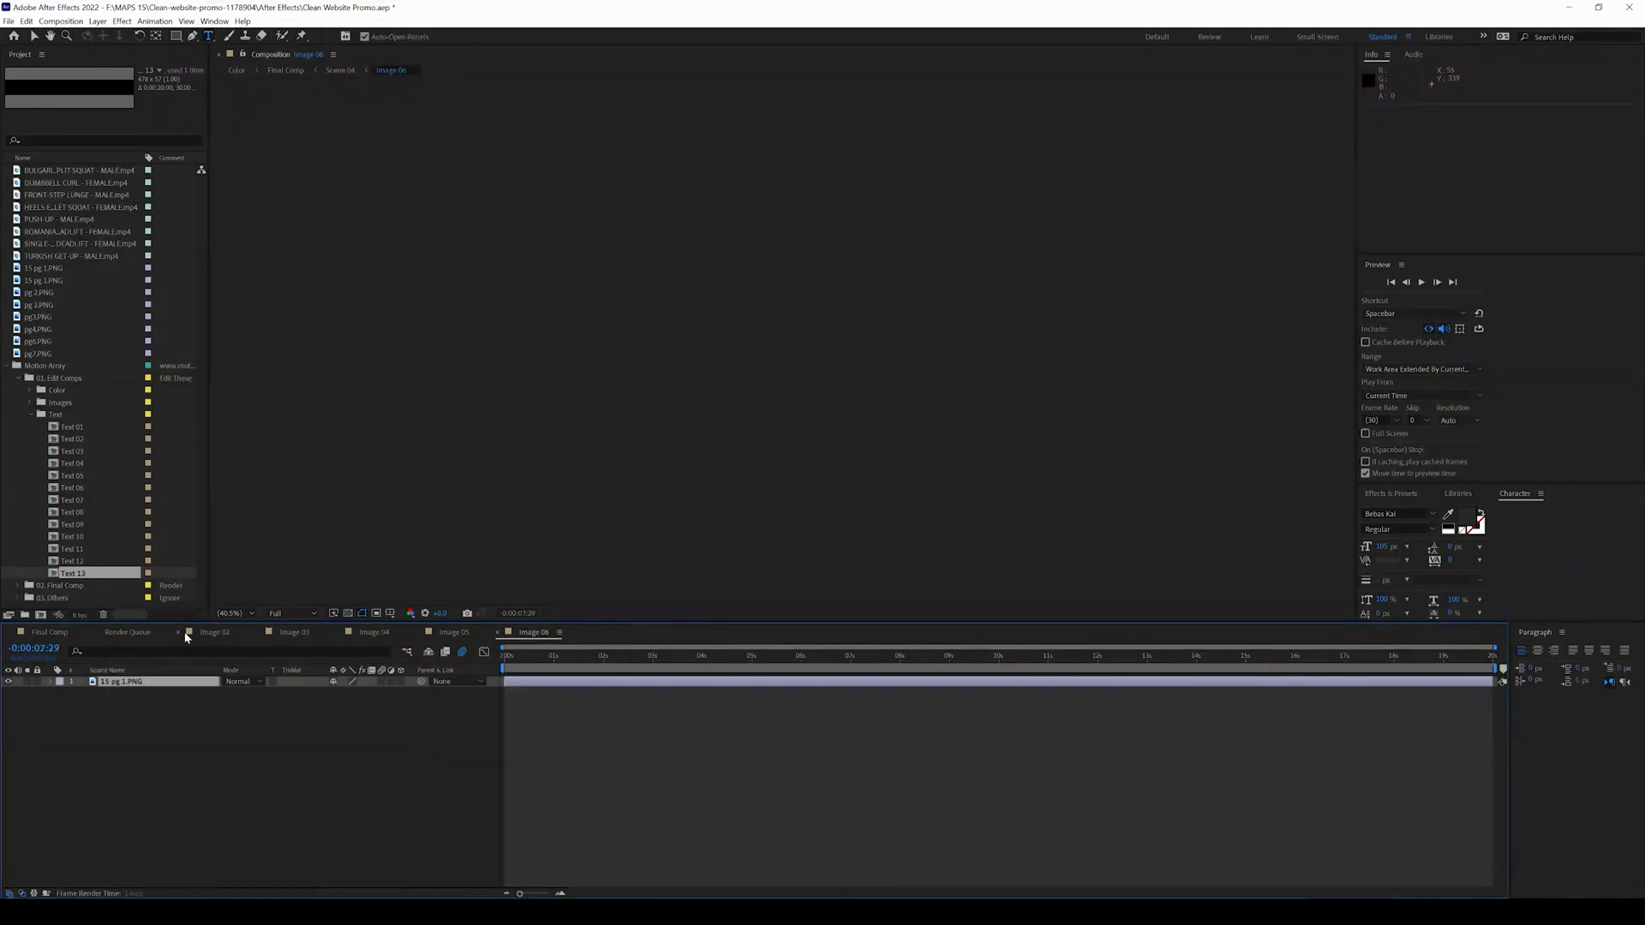
{"action": "key", "text": "ctrl+w"}
{"action": "key", "text": "ctrl+w"}
{"action": "key", "text": "ctrl+w"}
{"action": "key", "text": "ctrl+w"}
{"action": "key", "text": "ctrl+w"}
- Scrub through Final Comp's opening seconds, then open the Color comp from the Color folder
{"action": "left_click", "coordinate": [38, 633]}
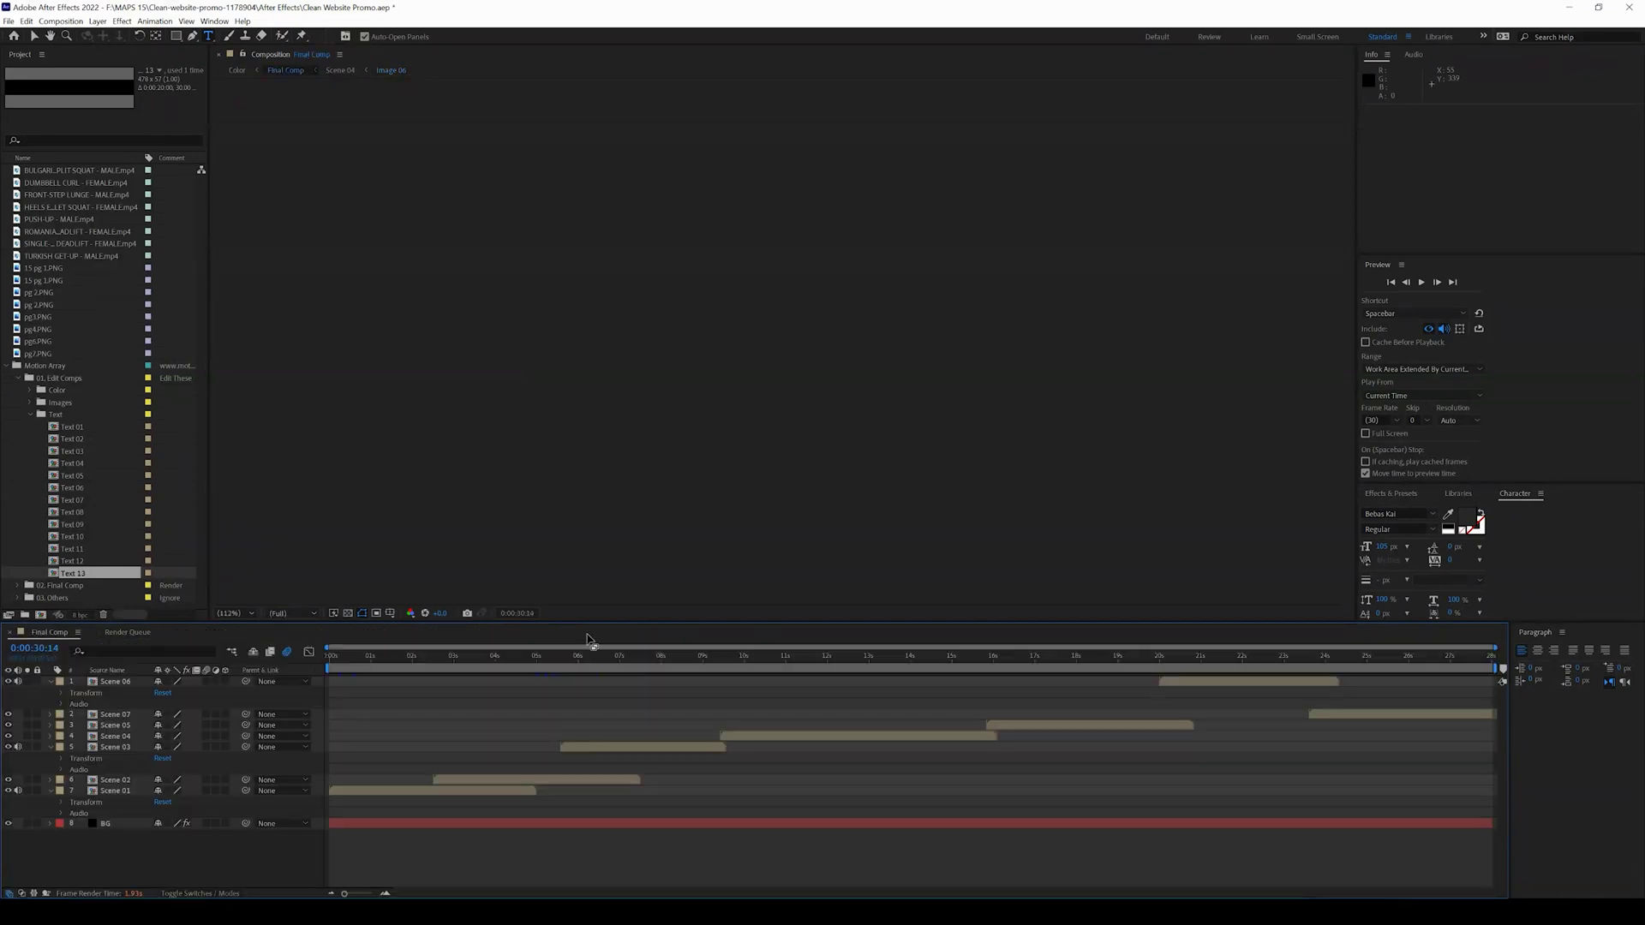
{"action": "left_click", "coordinate": [517, 658]}
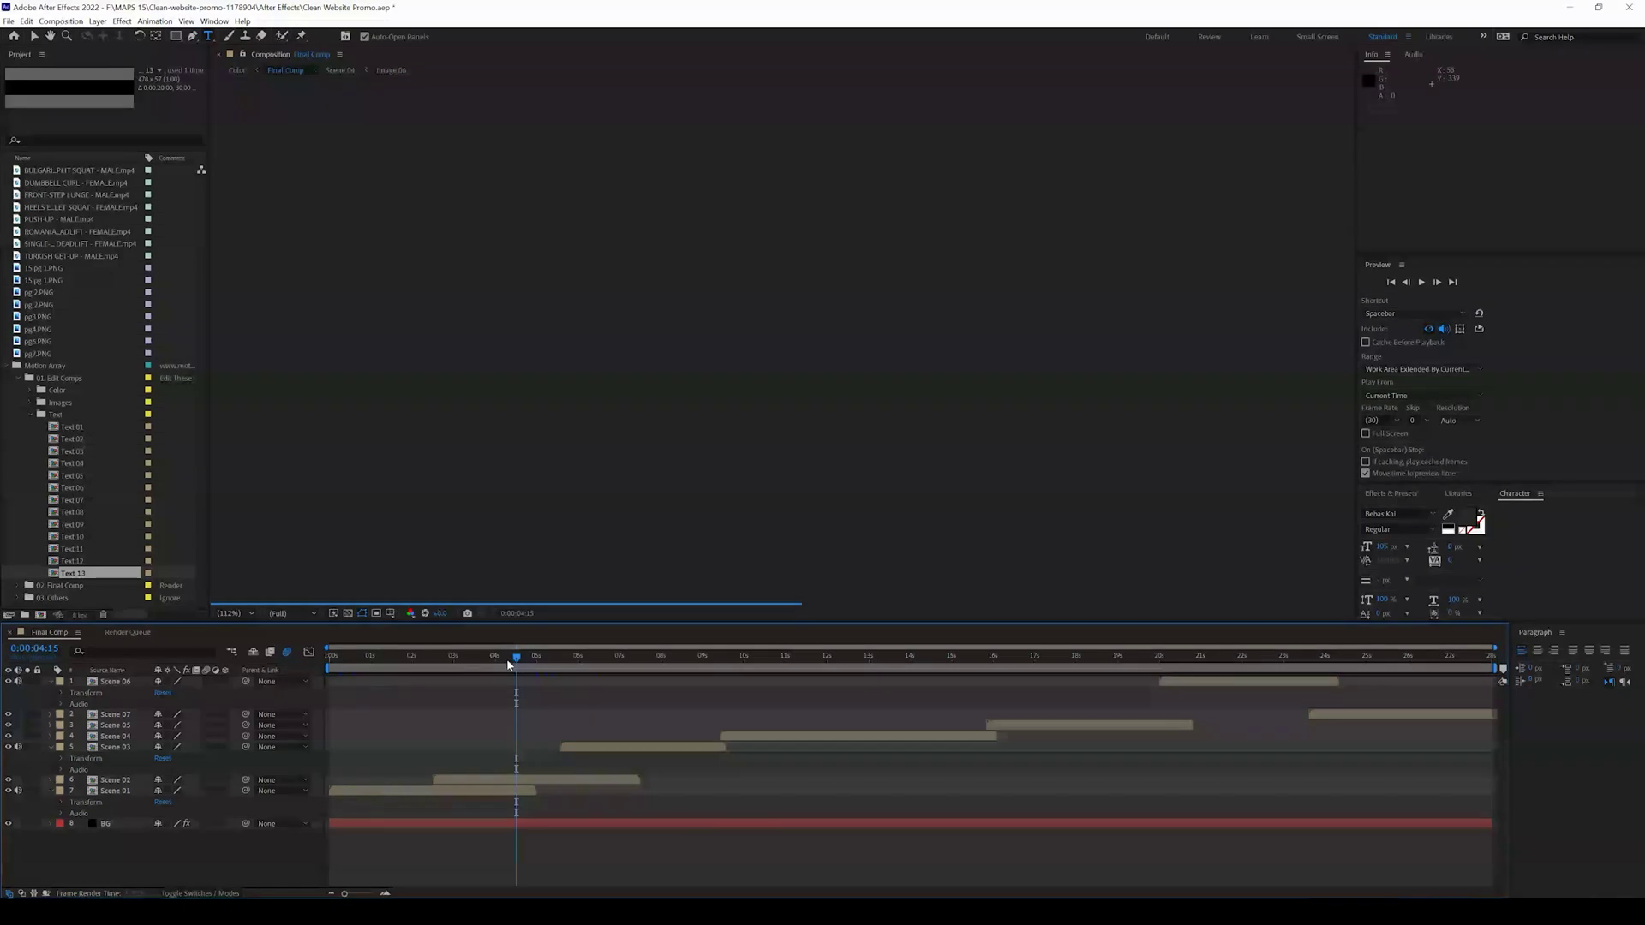
{"action": "left_click", "coordinate": [390, 660]}
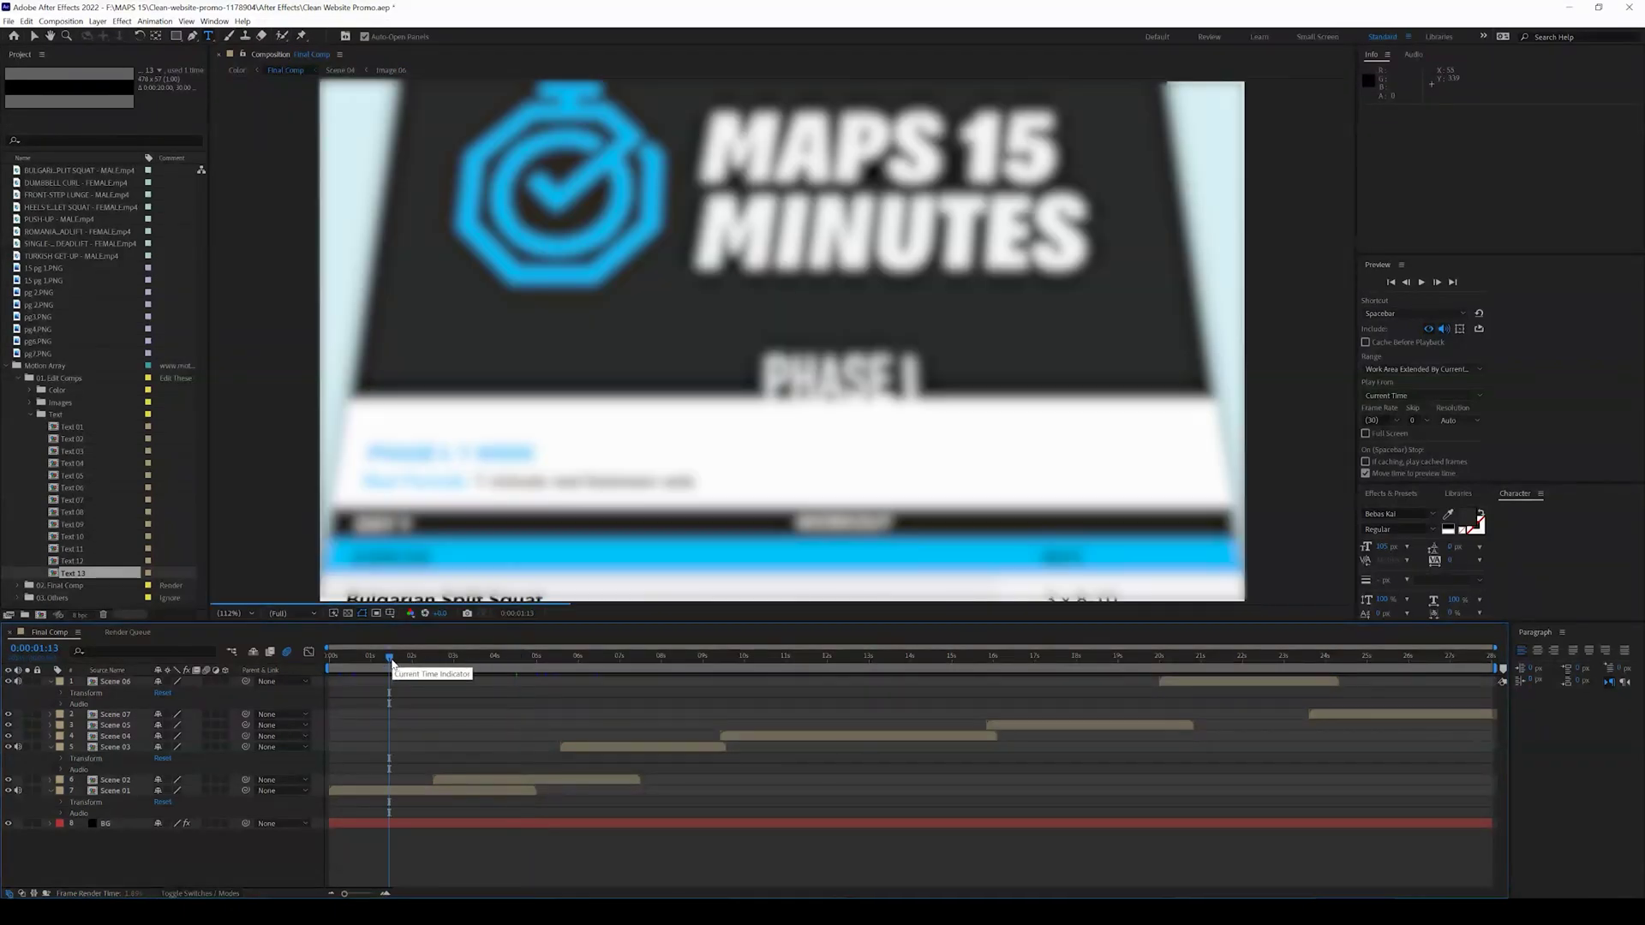
{"action": "mouse_move", "coordinate": [390, 662]}
{"action": "left_mouse_down"}
{"action": "mouse_move", "coordinate": [405, 664]}
{"action": "mouse_move", "coordinate": [375, 662]}
{"action": "left_mouse_up"}
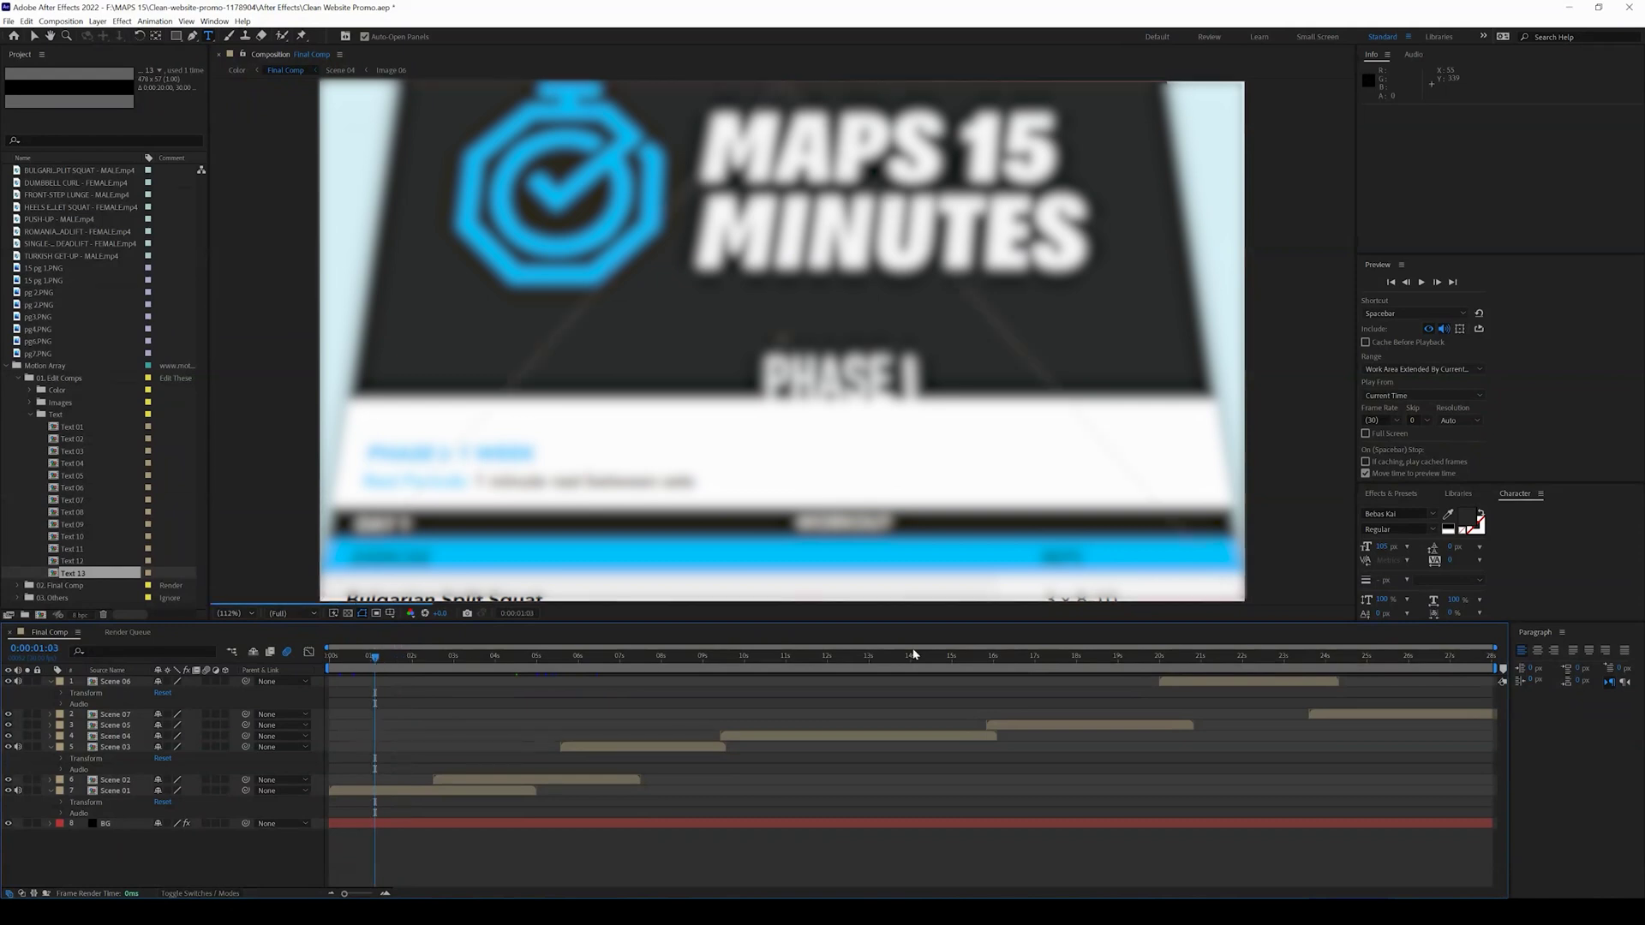
{"action": "left_click", "coordinate": [1095, 660]}
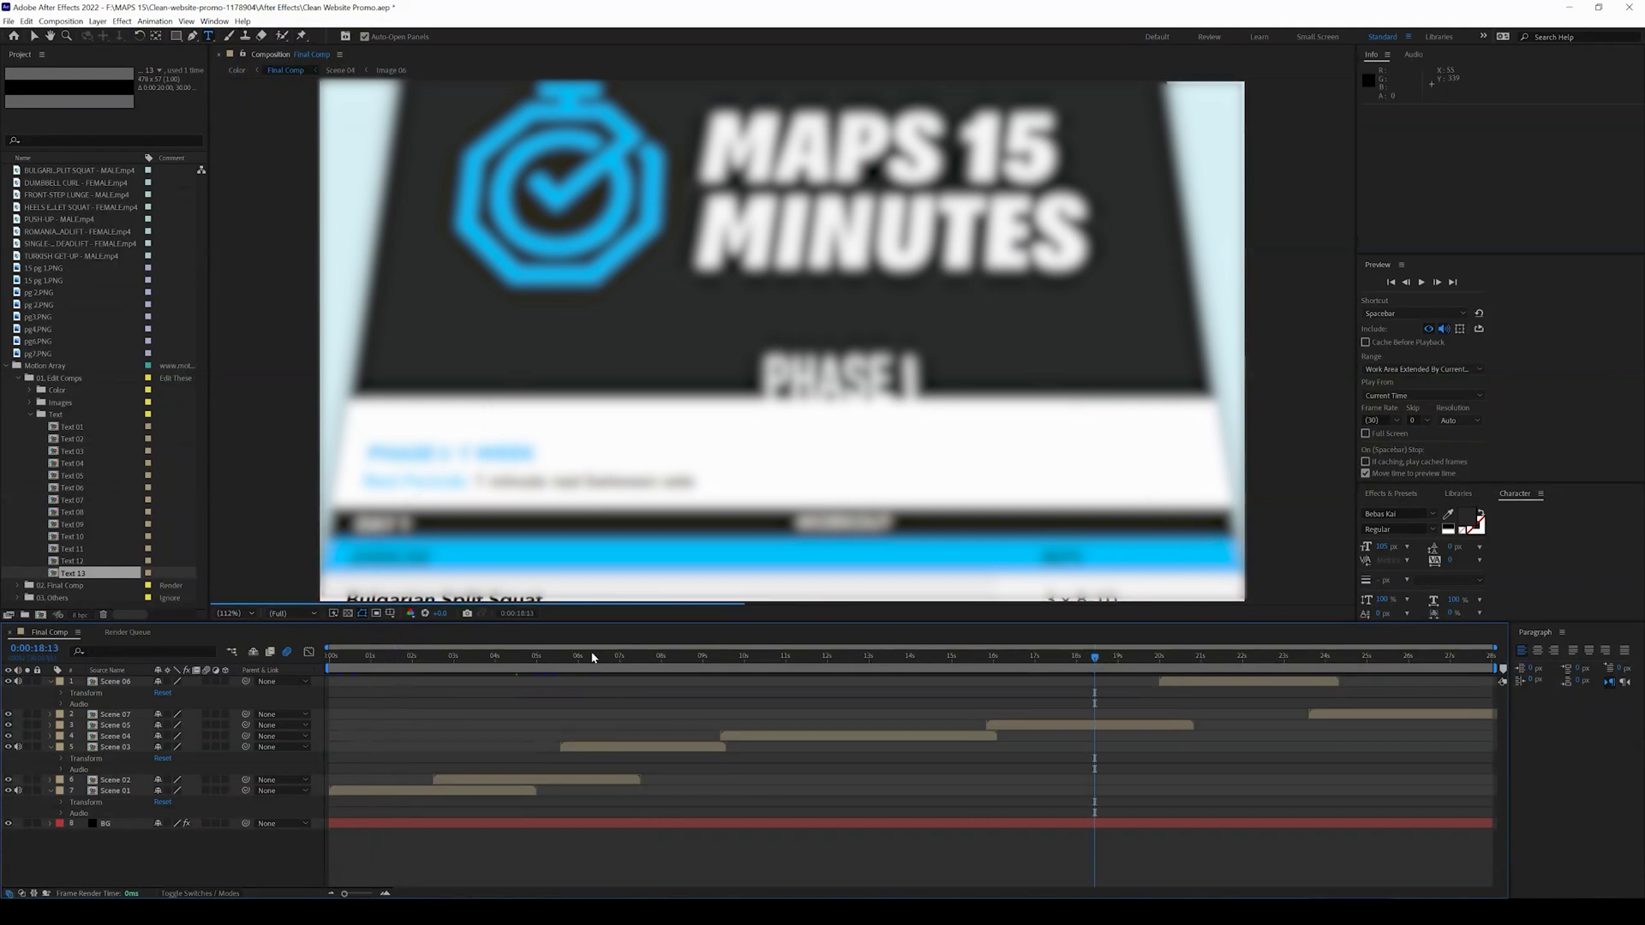
{"action": "left_click", "coordinate": [32, 392]}
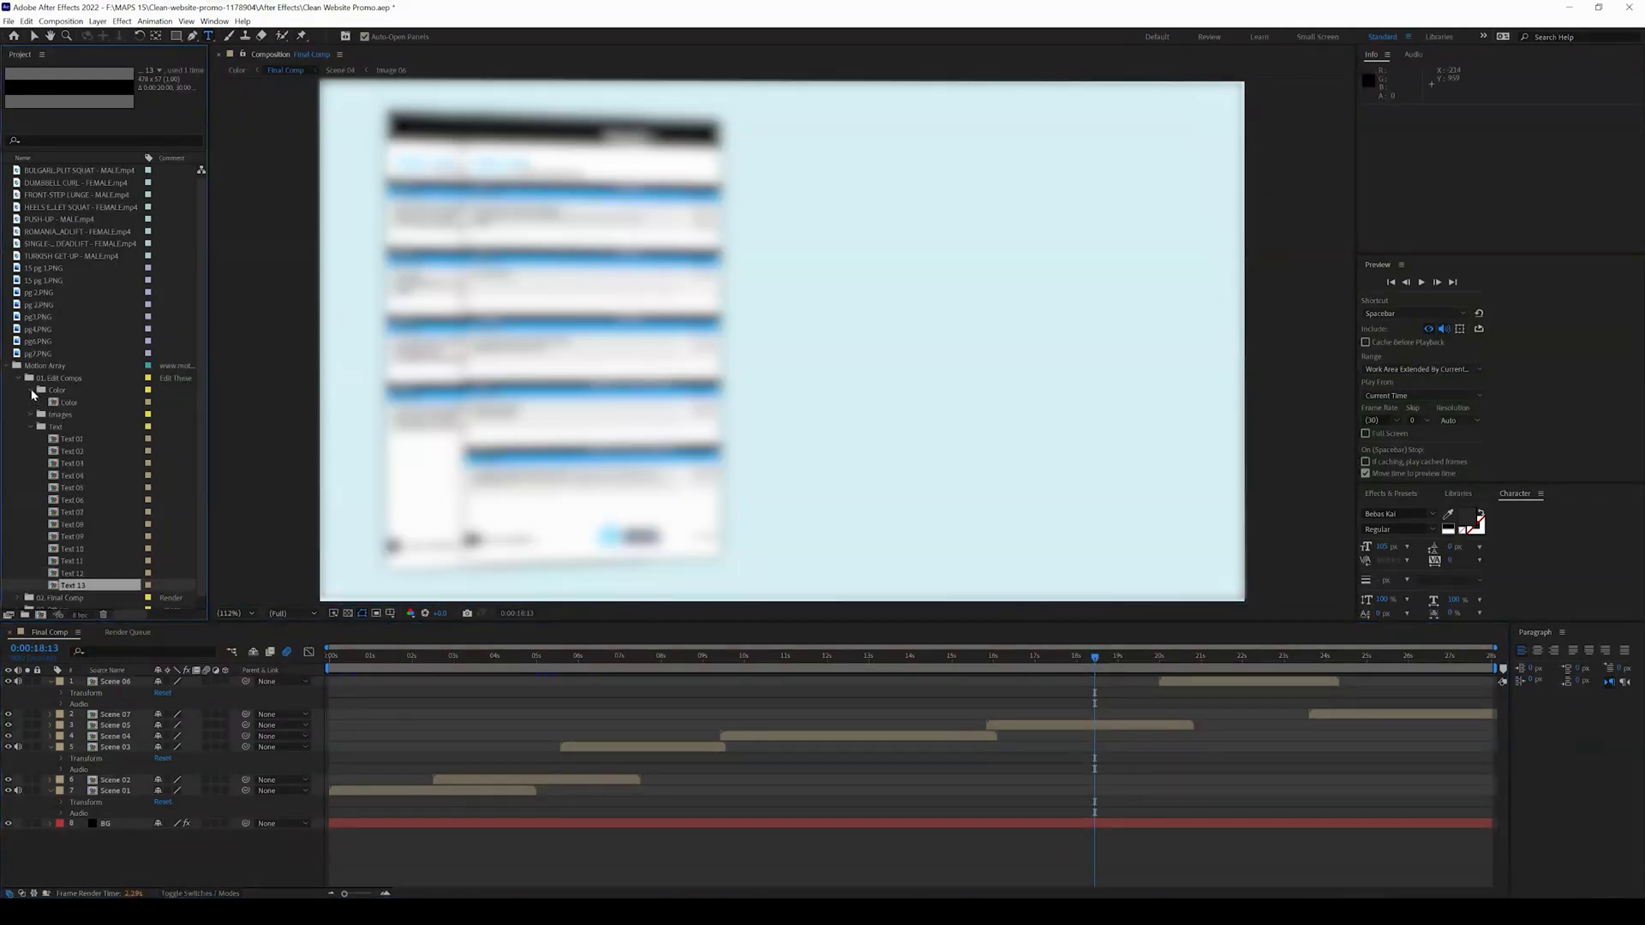
{"action": "double_click", "coordinate": [86, 402]}
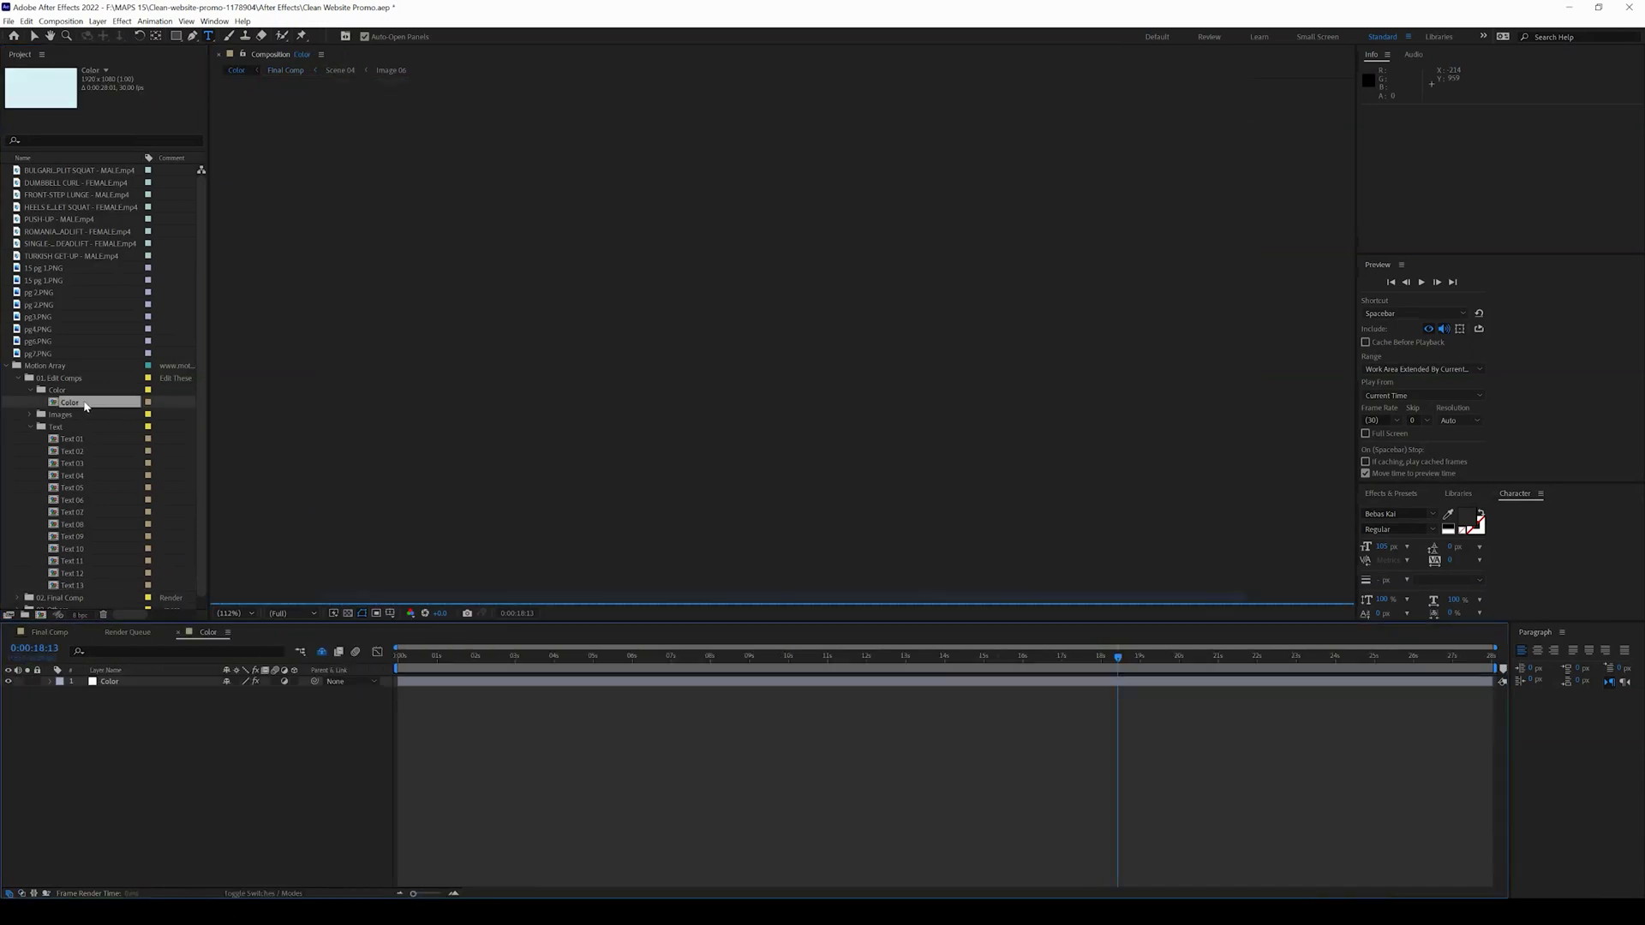
- Inspect the Color layer's Effects, Transform and Background Color settings, then open Scene 01
{"action": "left_click", "coordinate": [534, 665]}
{"action": "left_click_drag", "start_coordinate": [535, 668], "coordinate": [541, 666]}
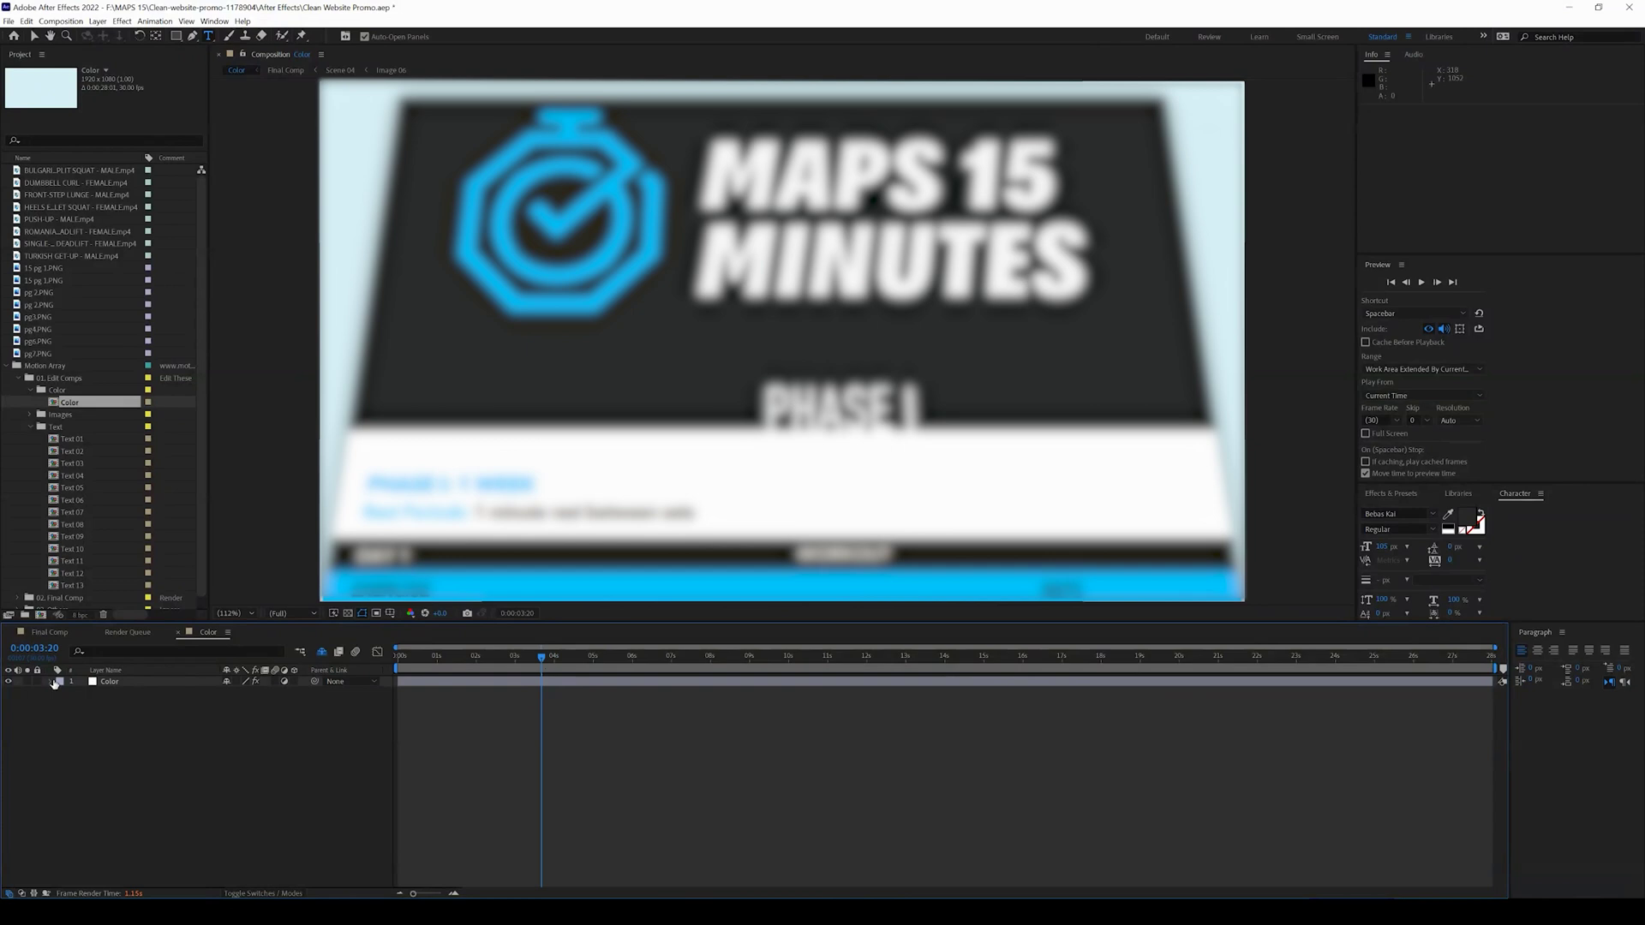
{"action": "left_click", "coordinate": [50, 682]}
{"action": "left_click", "coordinate": [61, 692]}
{"action": "left_click", "coordinate": [60, 758]}
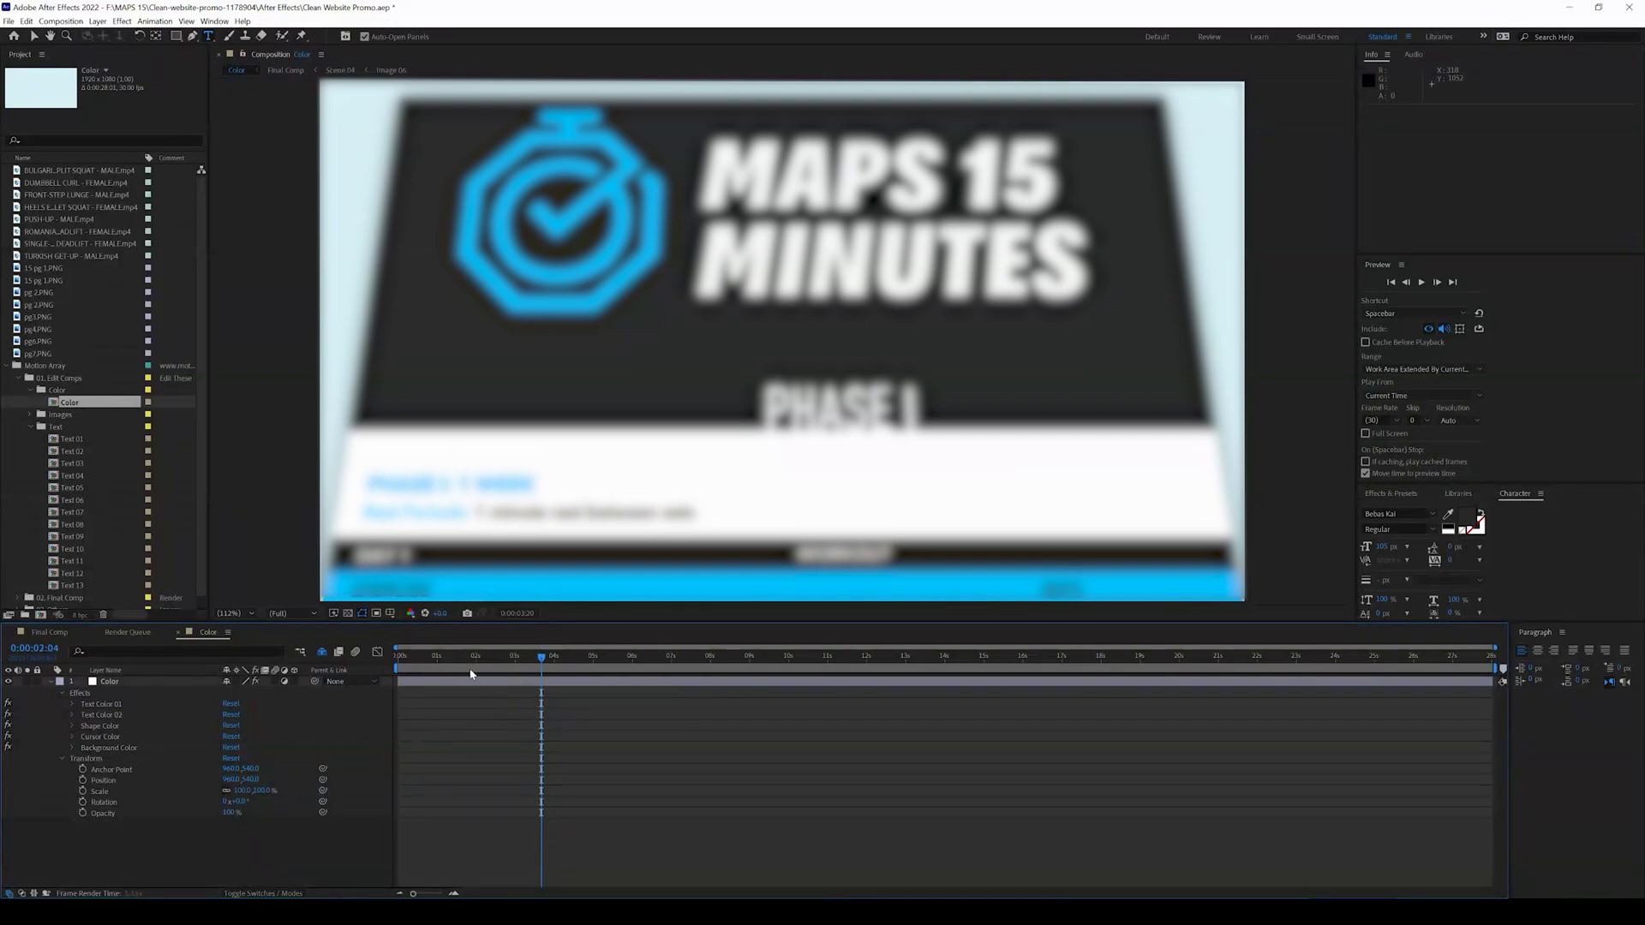
{"action": "left_click", "coordinate": [433, 676]}
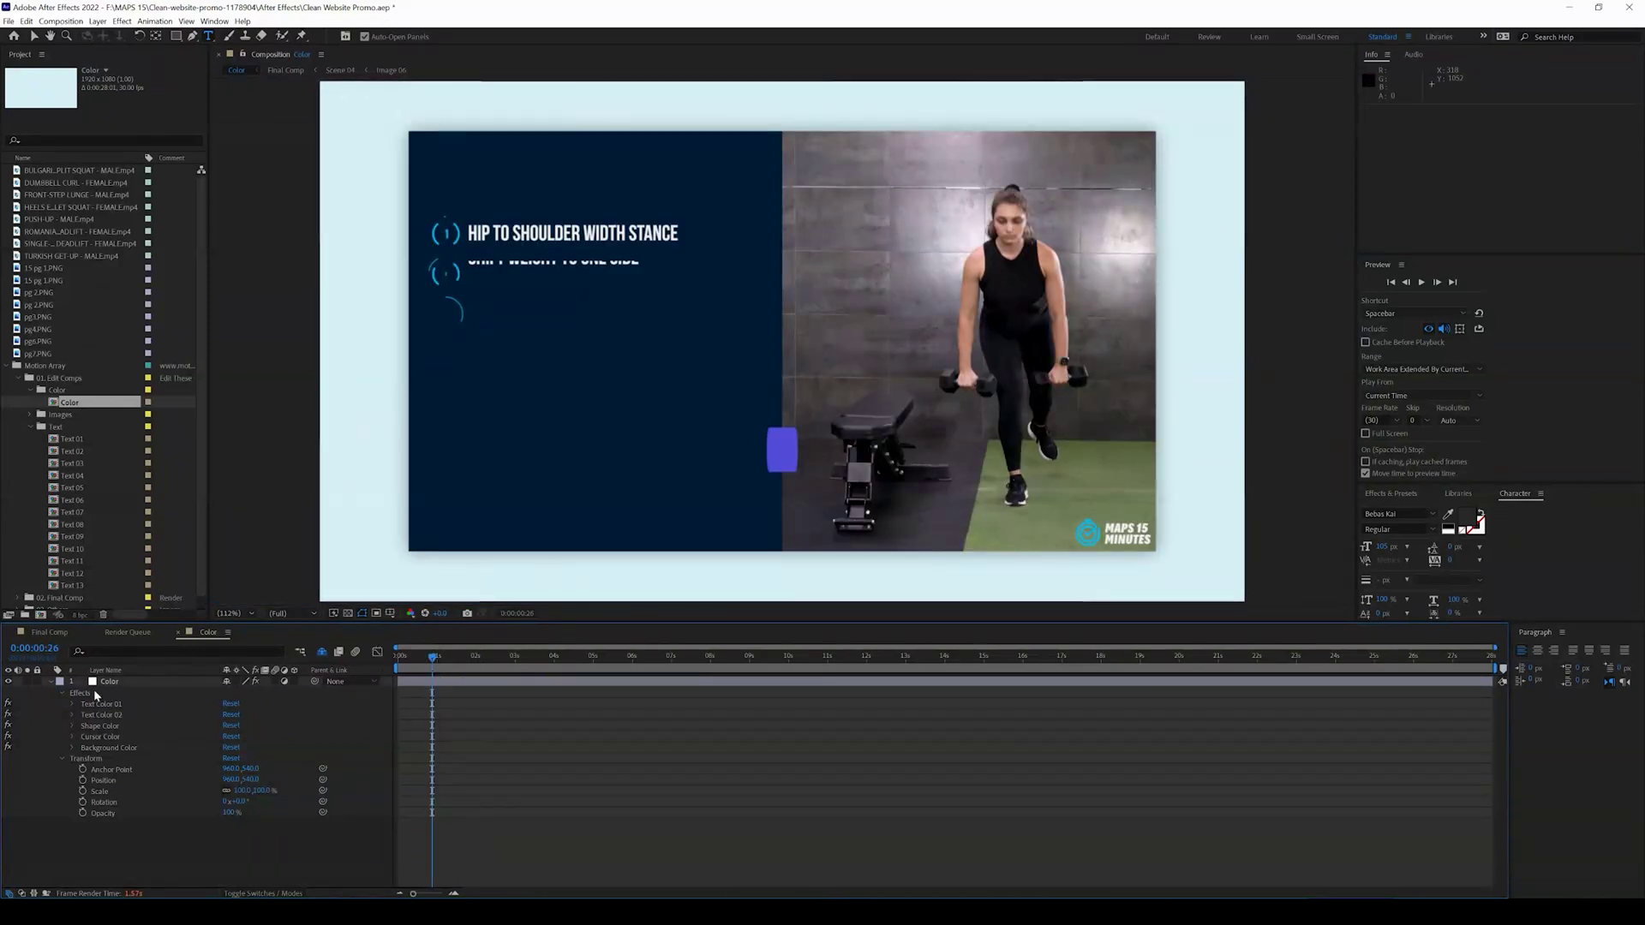
{"action": "left_click", "coordinate": [72, 748]}
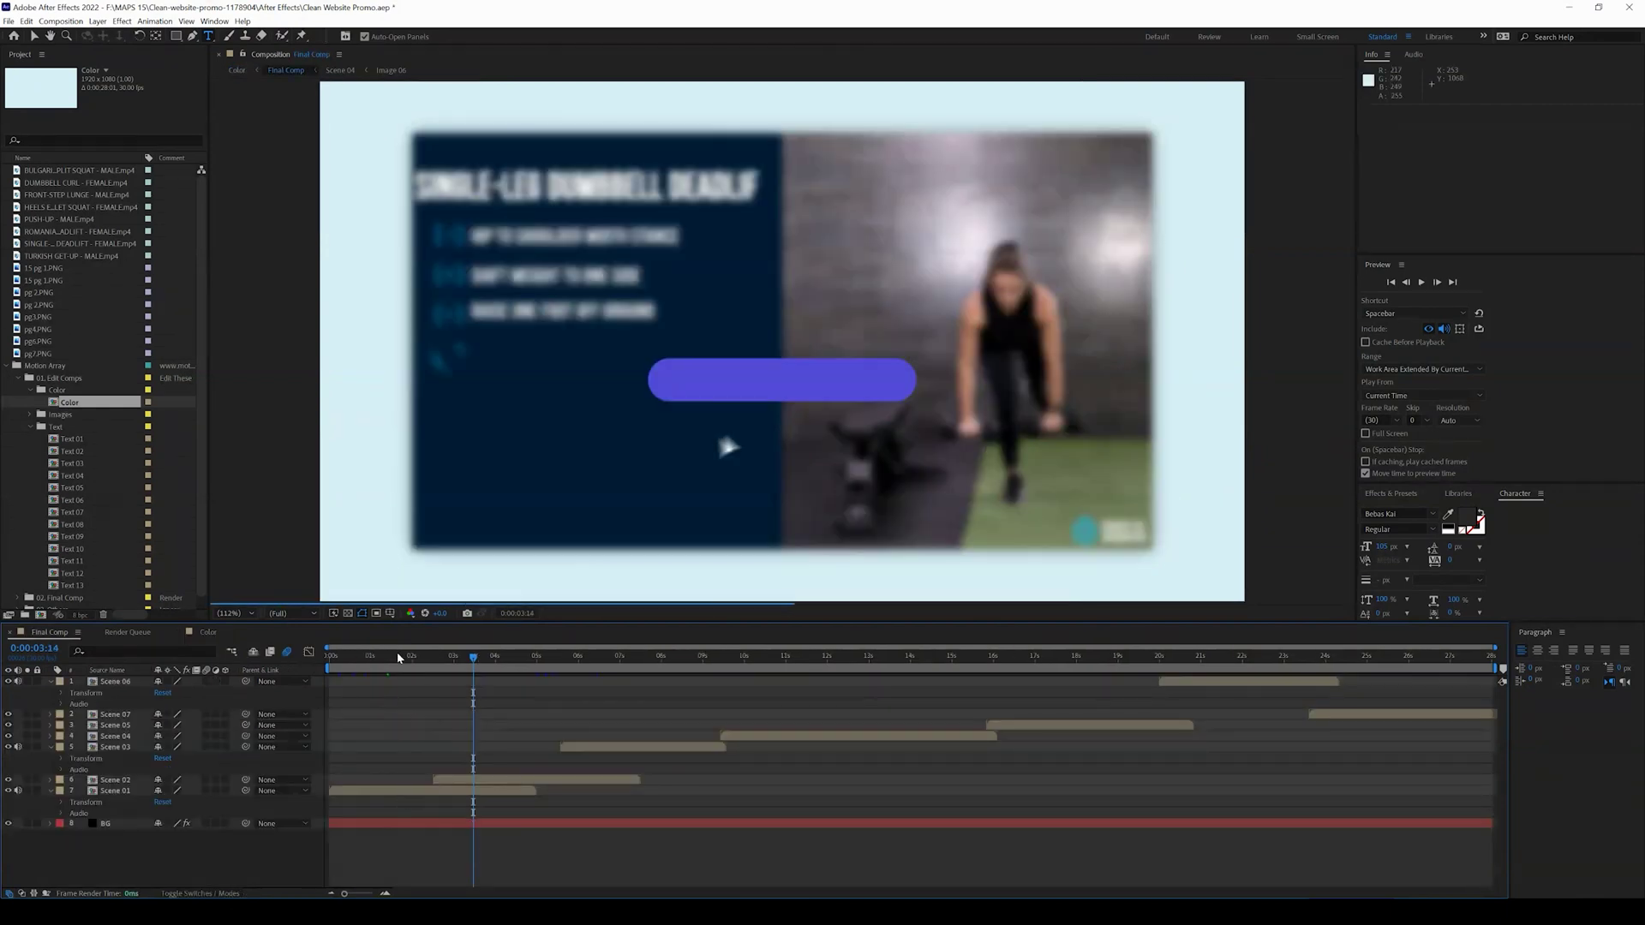
{"action": "double_click", "coordinate": [385, 789]}
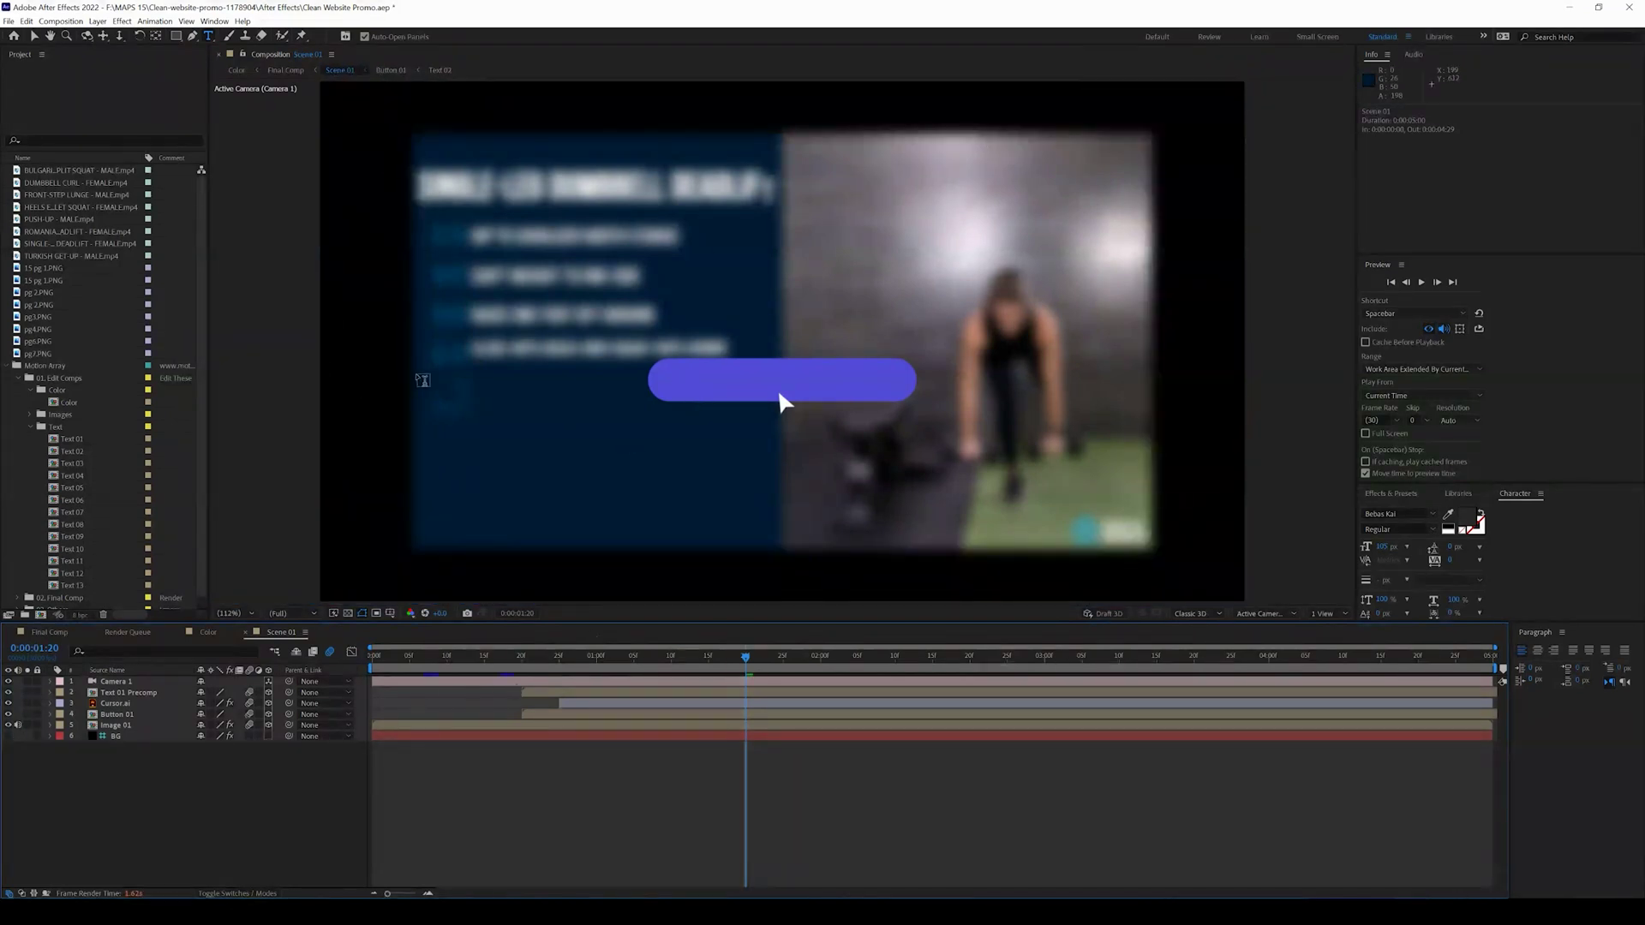
- Turn on the transparency grid, preview Scene 01 around two seconds, and hide Button 01
{"action": "left_click", "coordinate": [348, 614]}
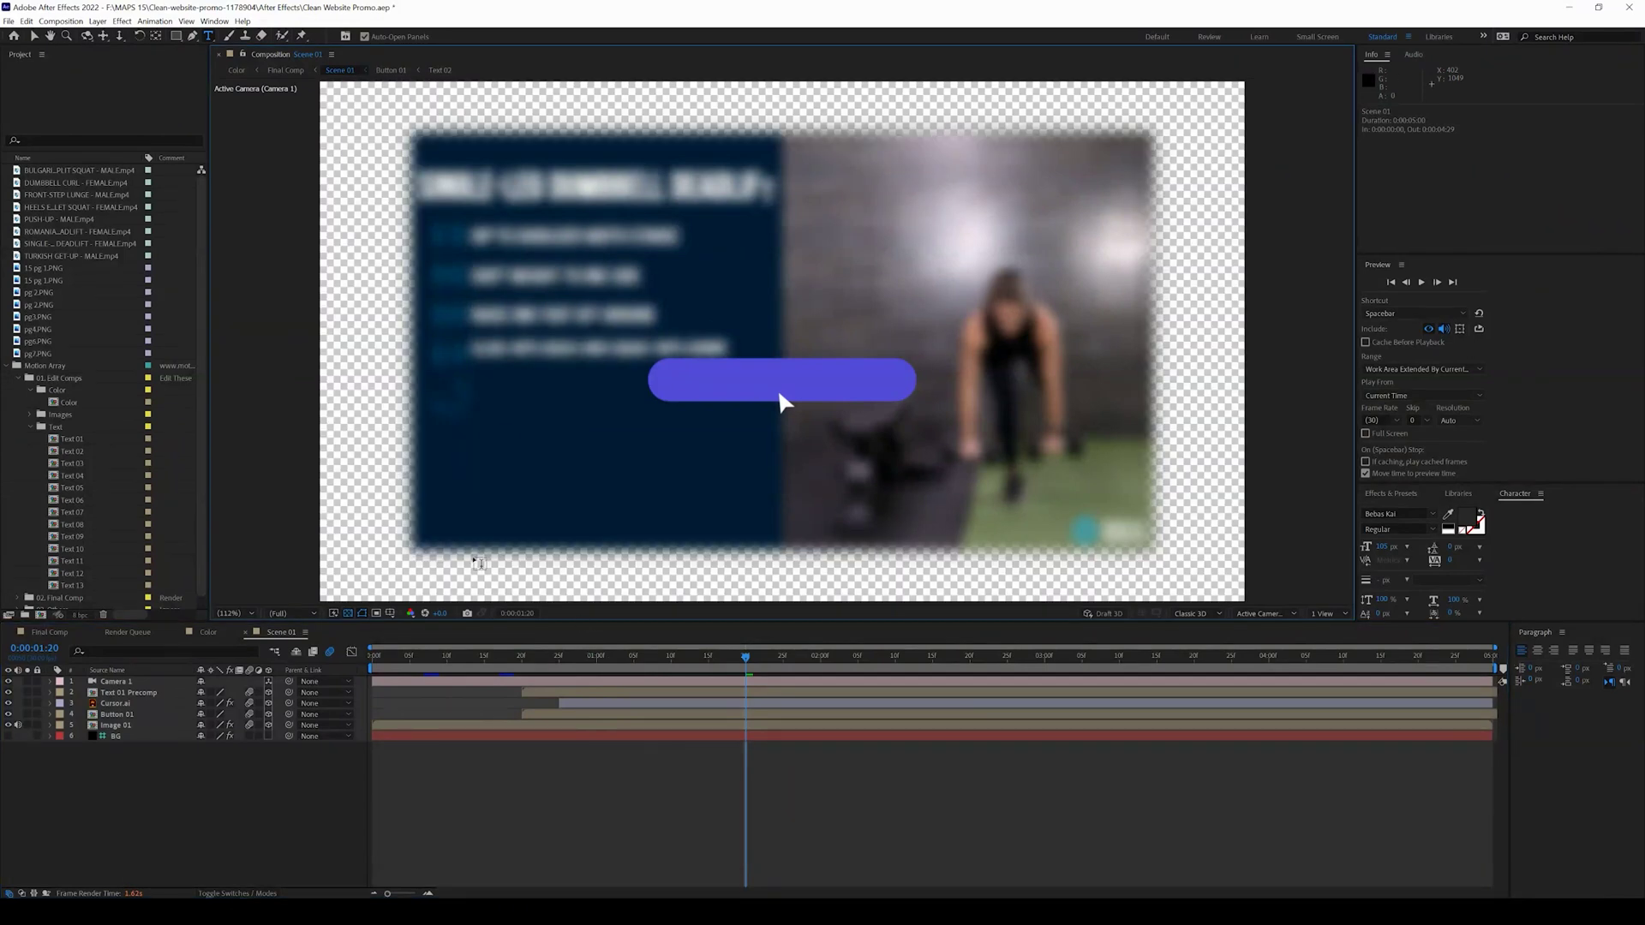
{"action": "left_click_drag", "start_coordinate": [813, 667], "coordinate": [856, 669]}
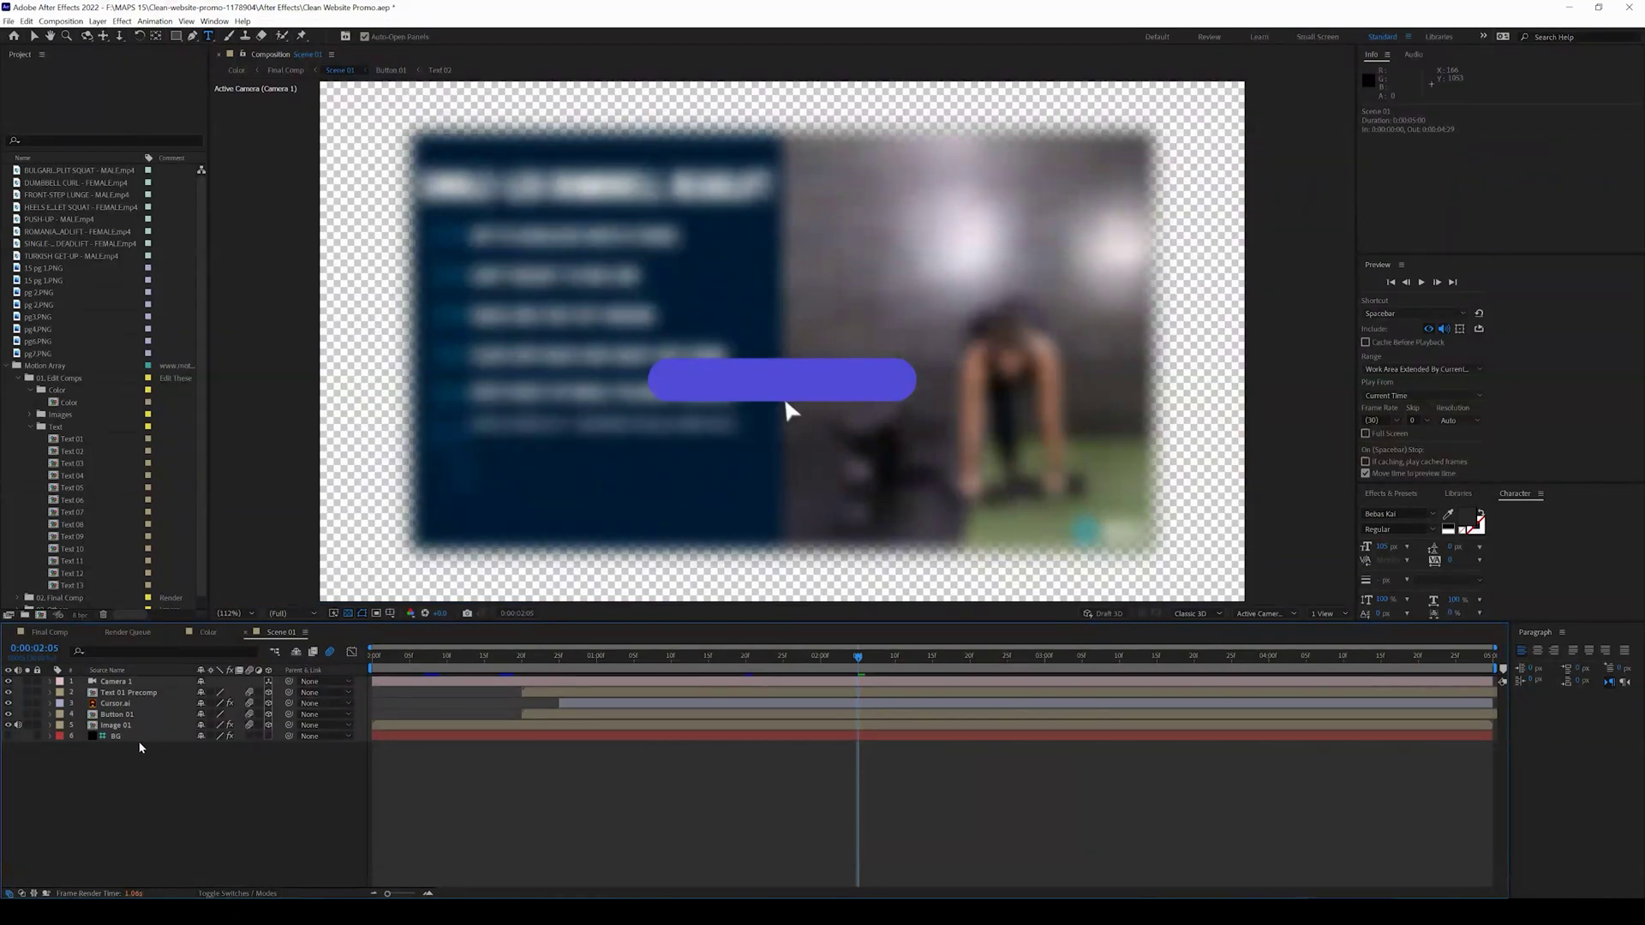
{"action": "left_click", "coordinate": [9, 715]}
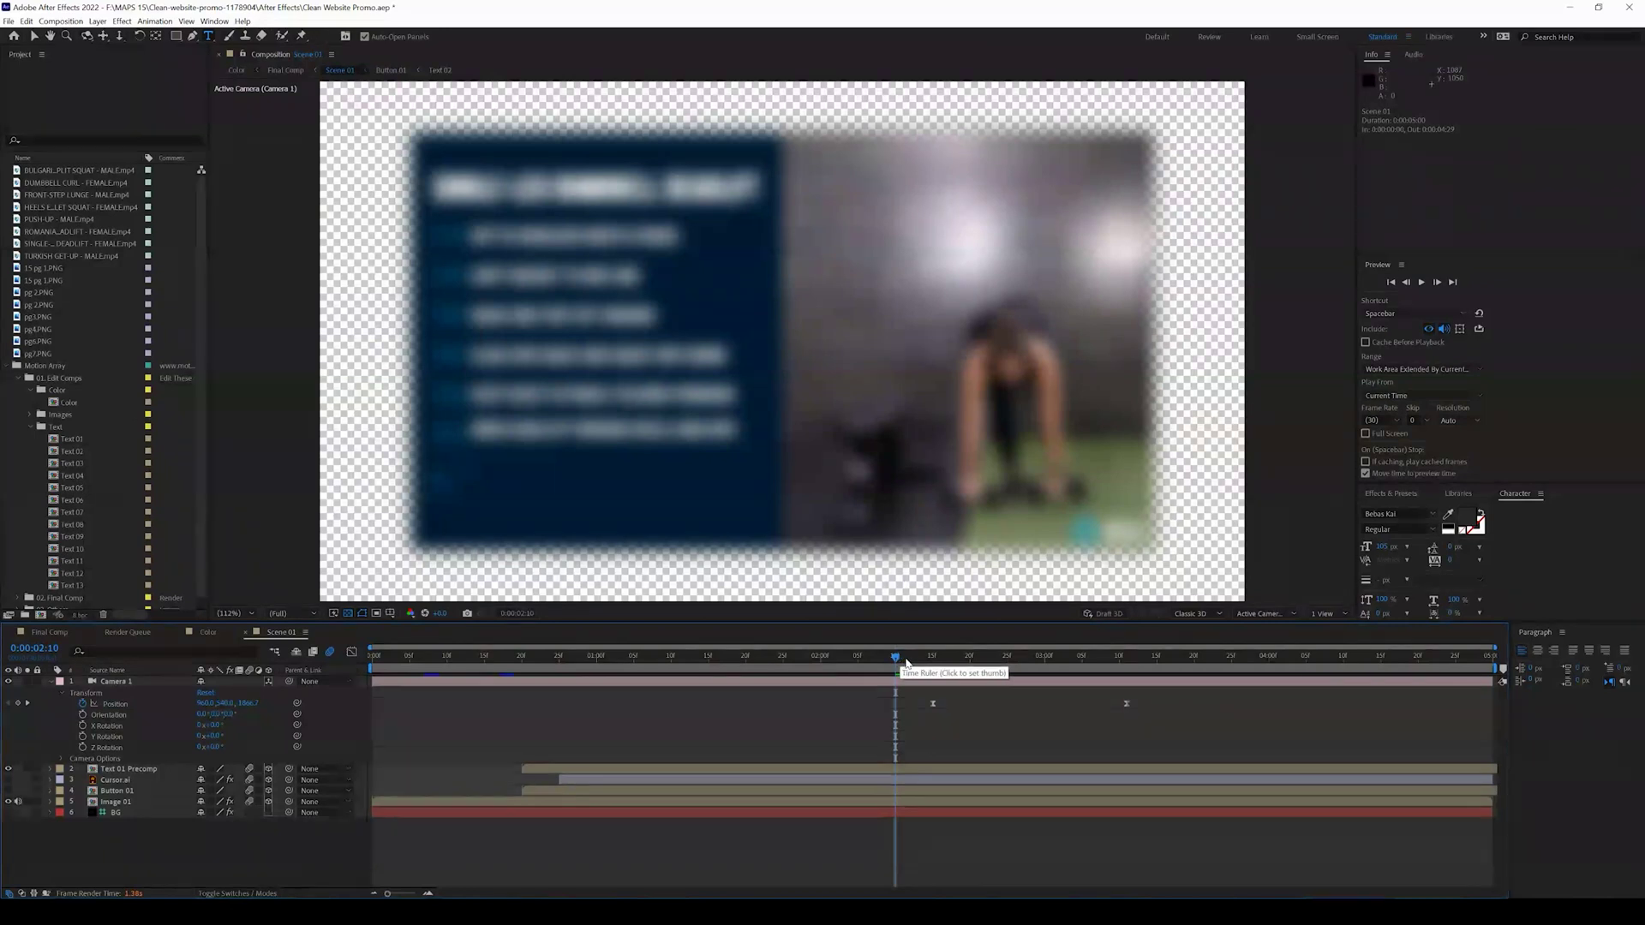
- Expand Image 01's effects to reveal its Fast Blur (Legacy) settings
{"action": "left_click", "coordinate": [588, 664]}
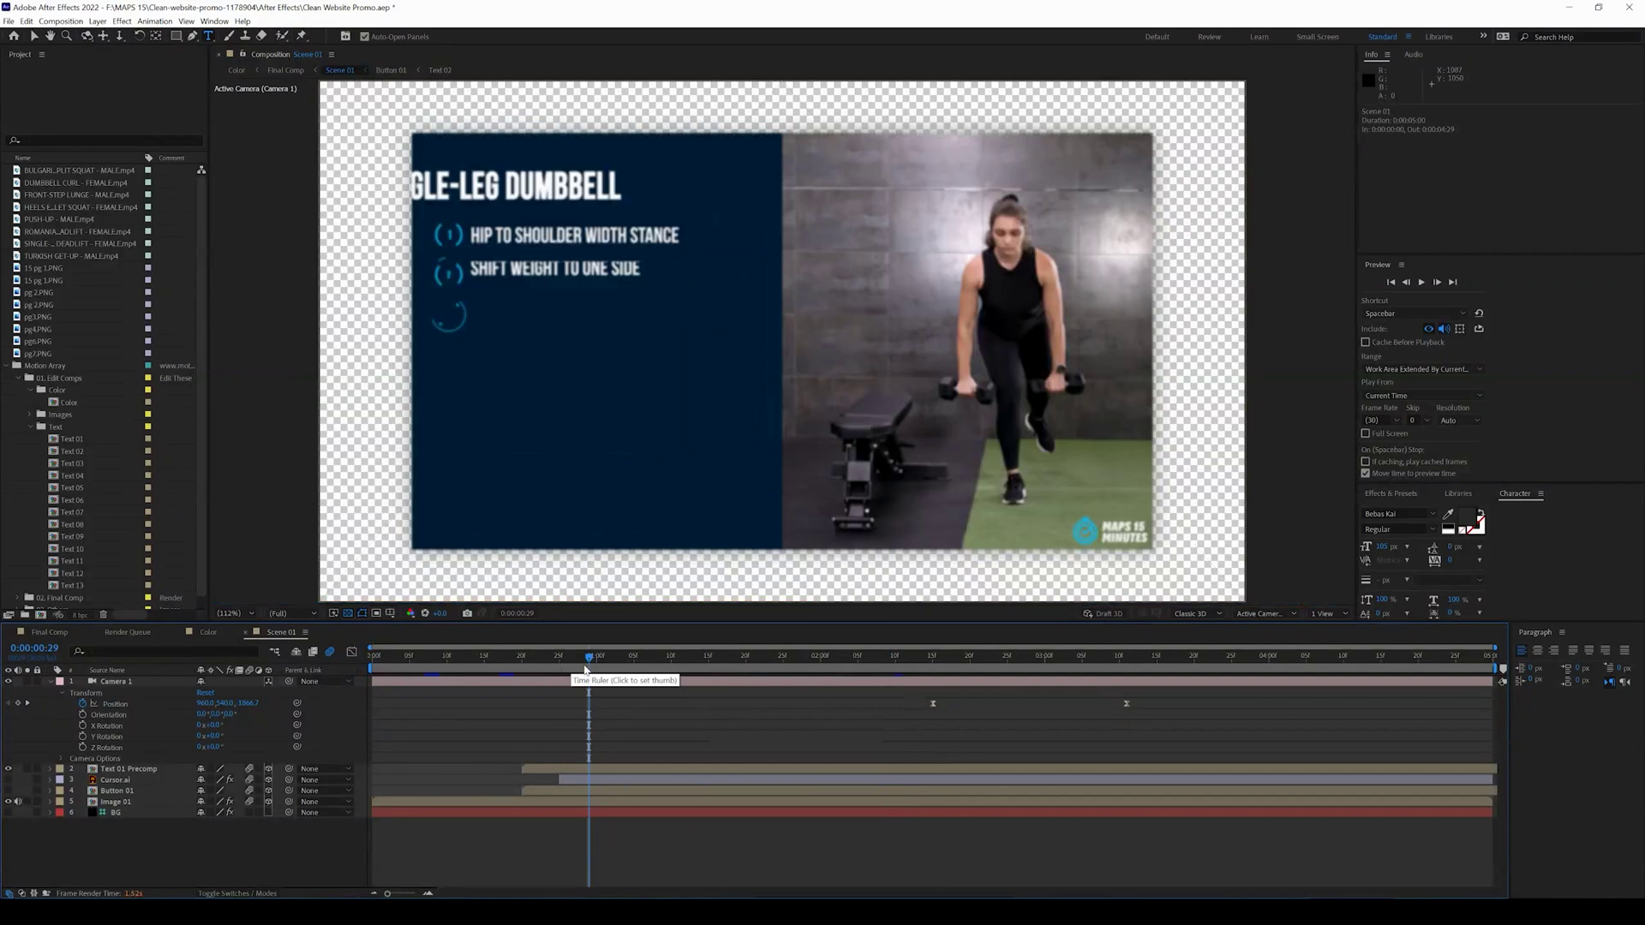
{"action": "left_click", "coordinate": [50, 769]}
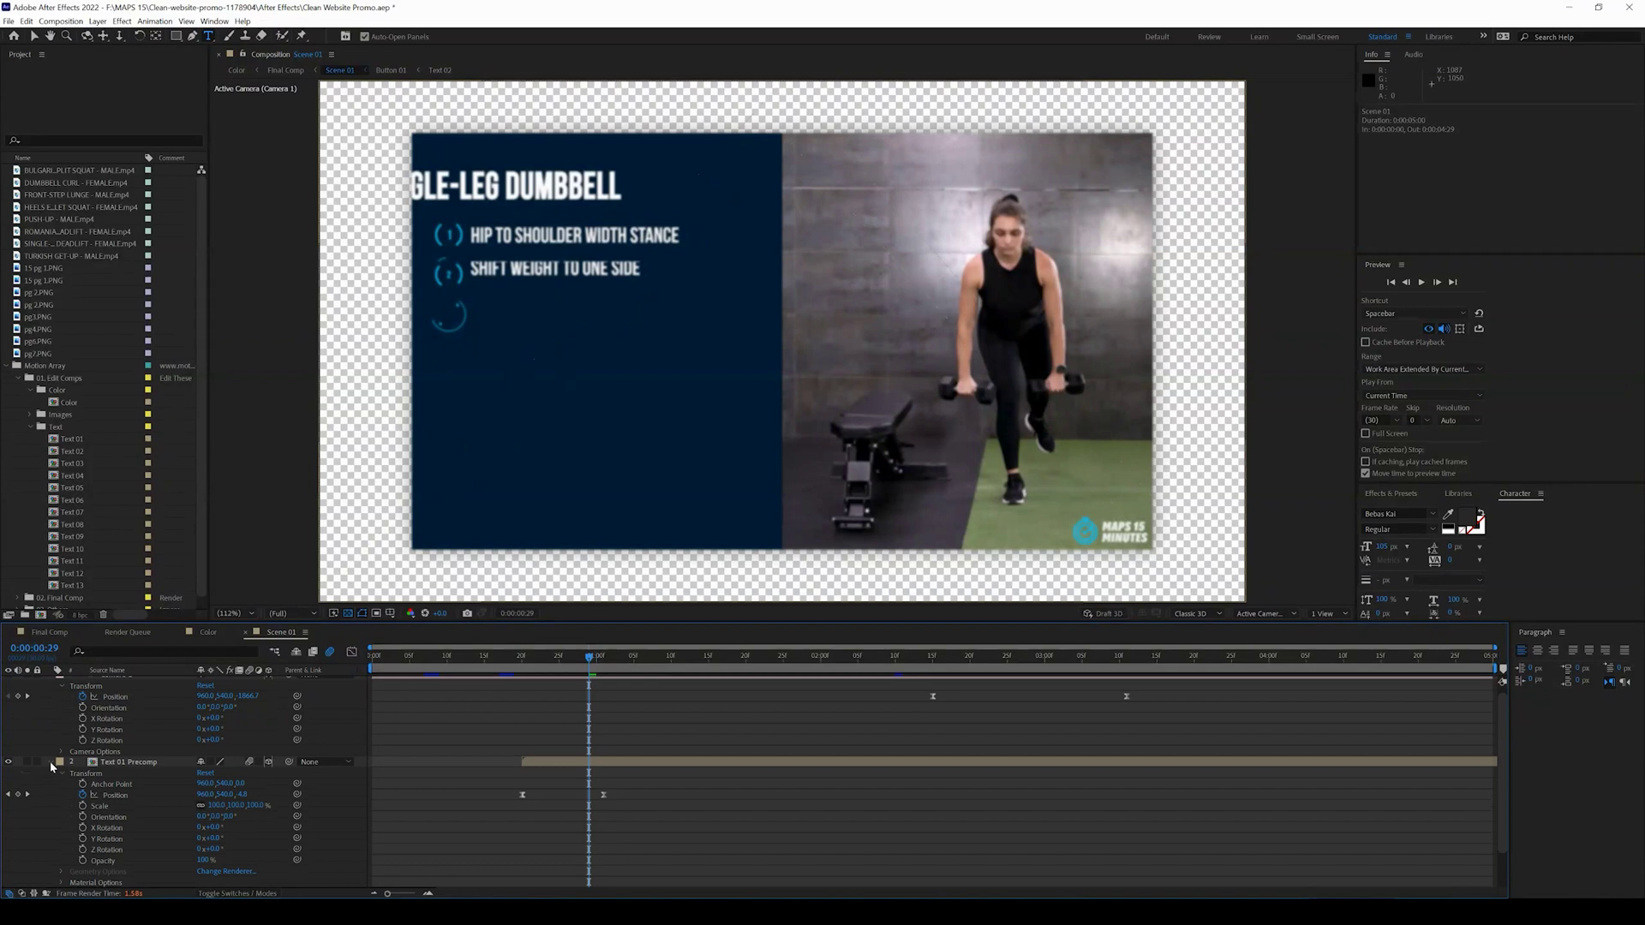
{"action": "left_click", "coordinate": [50, 762]}
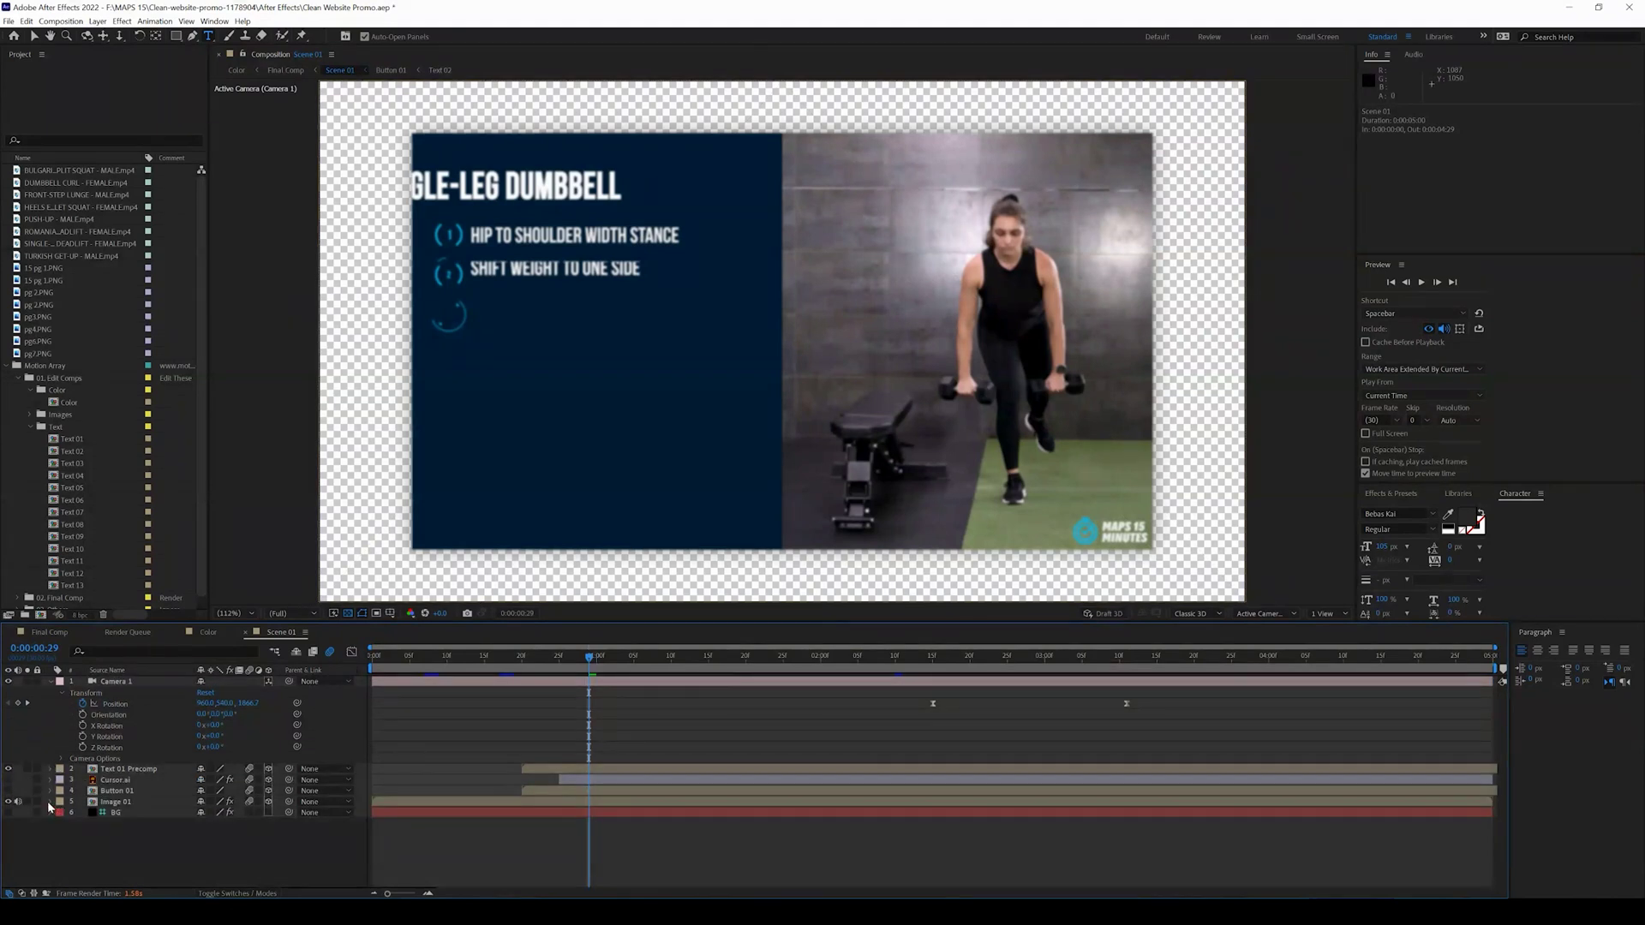
{"action": "left_click", "coordinate": [49, 802]}
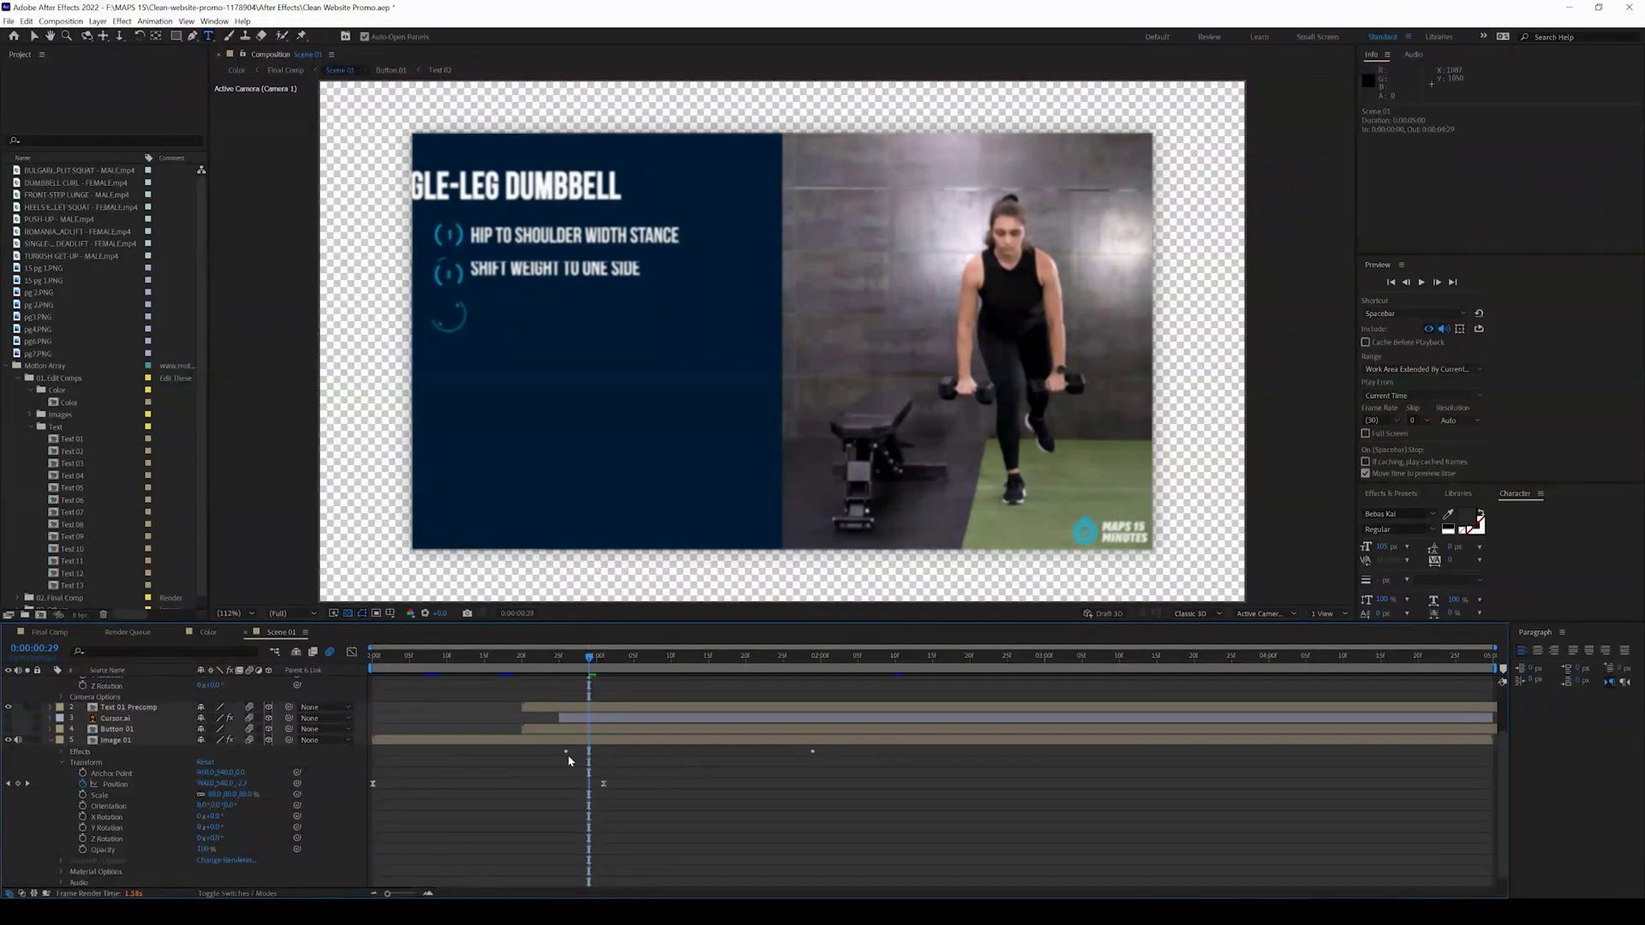
{"action": "scroll", "coordinate": [39, 806], "scroll_direction": "down", "scroll_amount": 1}
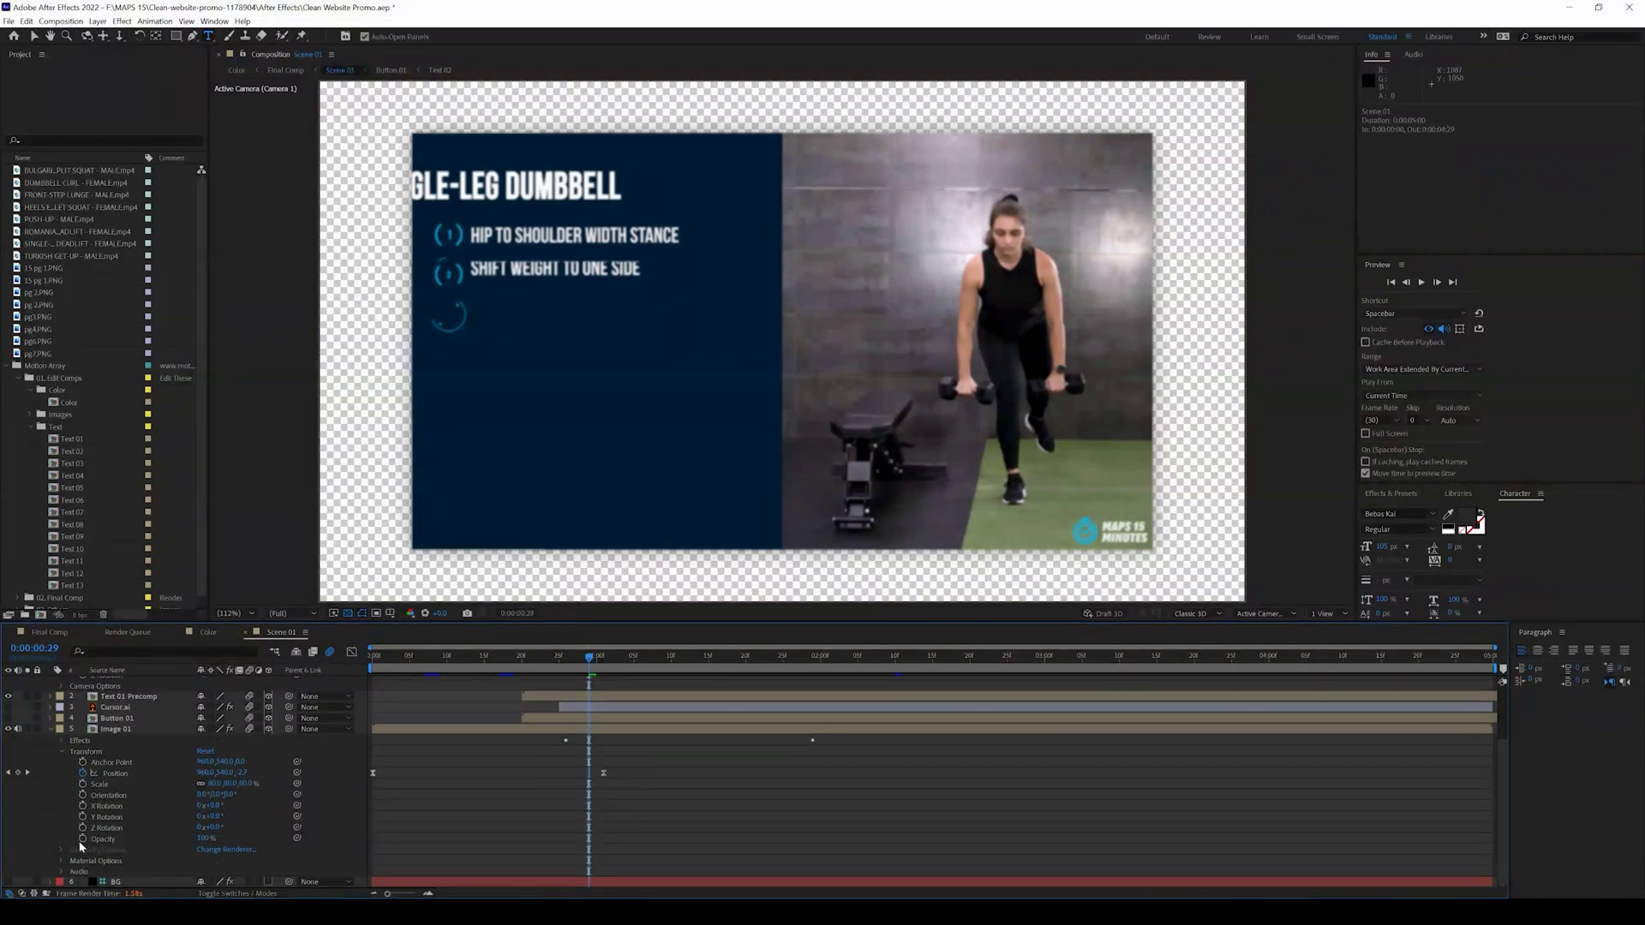
{"action": "left_click", "coordinate": [61, 742]}
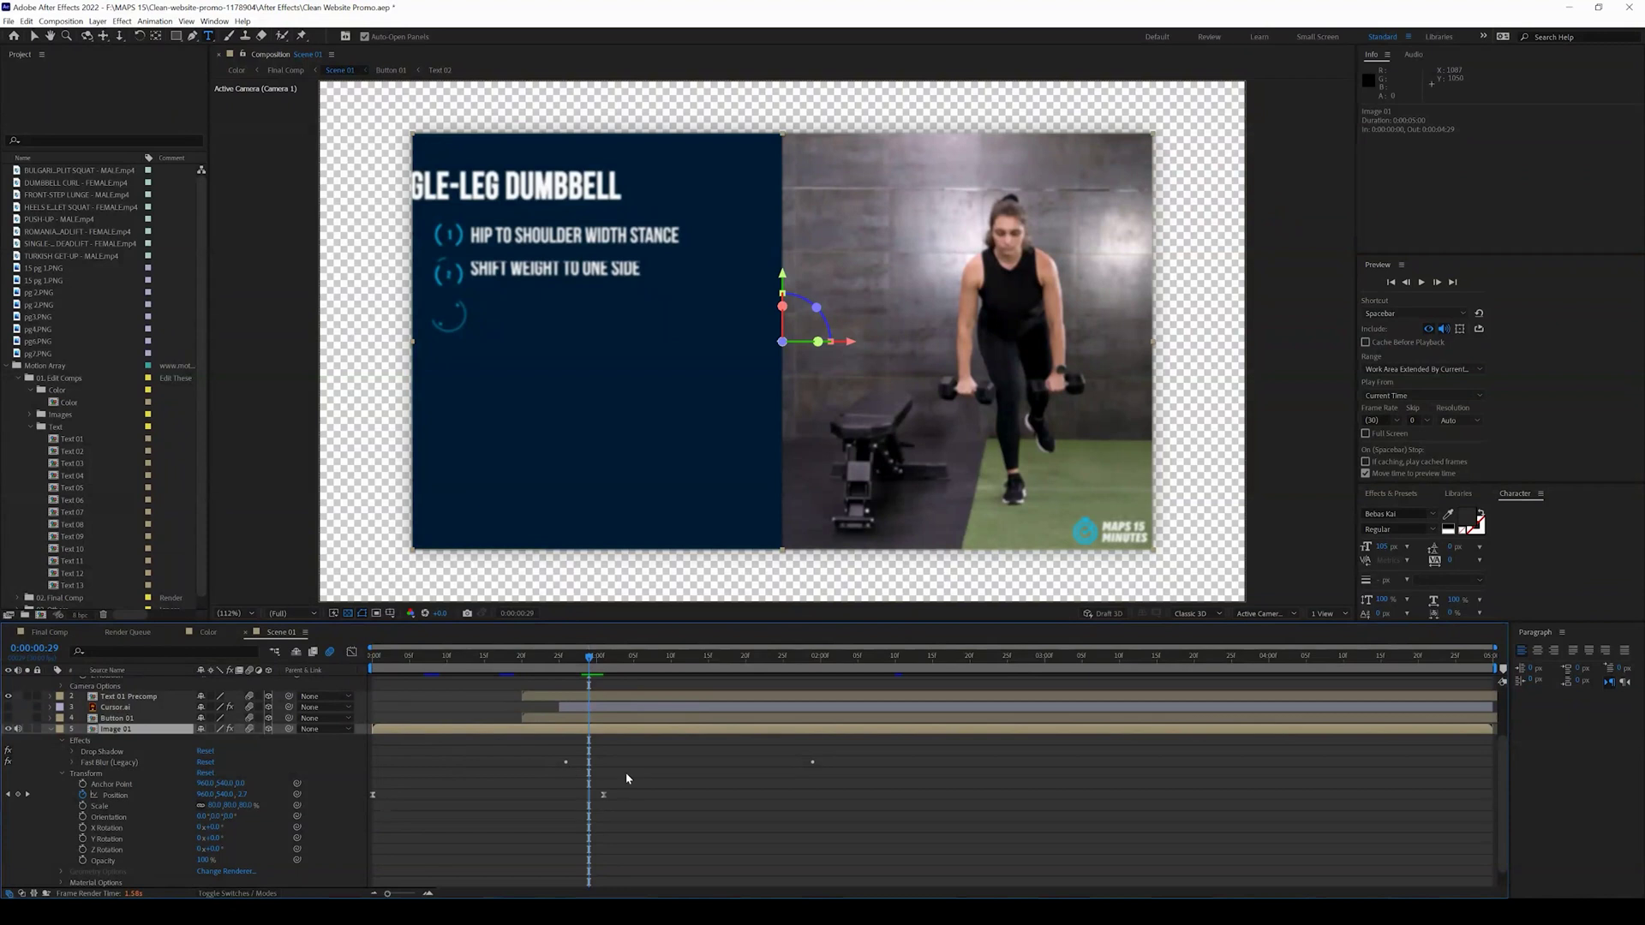
{"action": "left_click", "coordinate": [72, 763]}
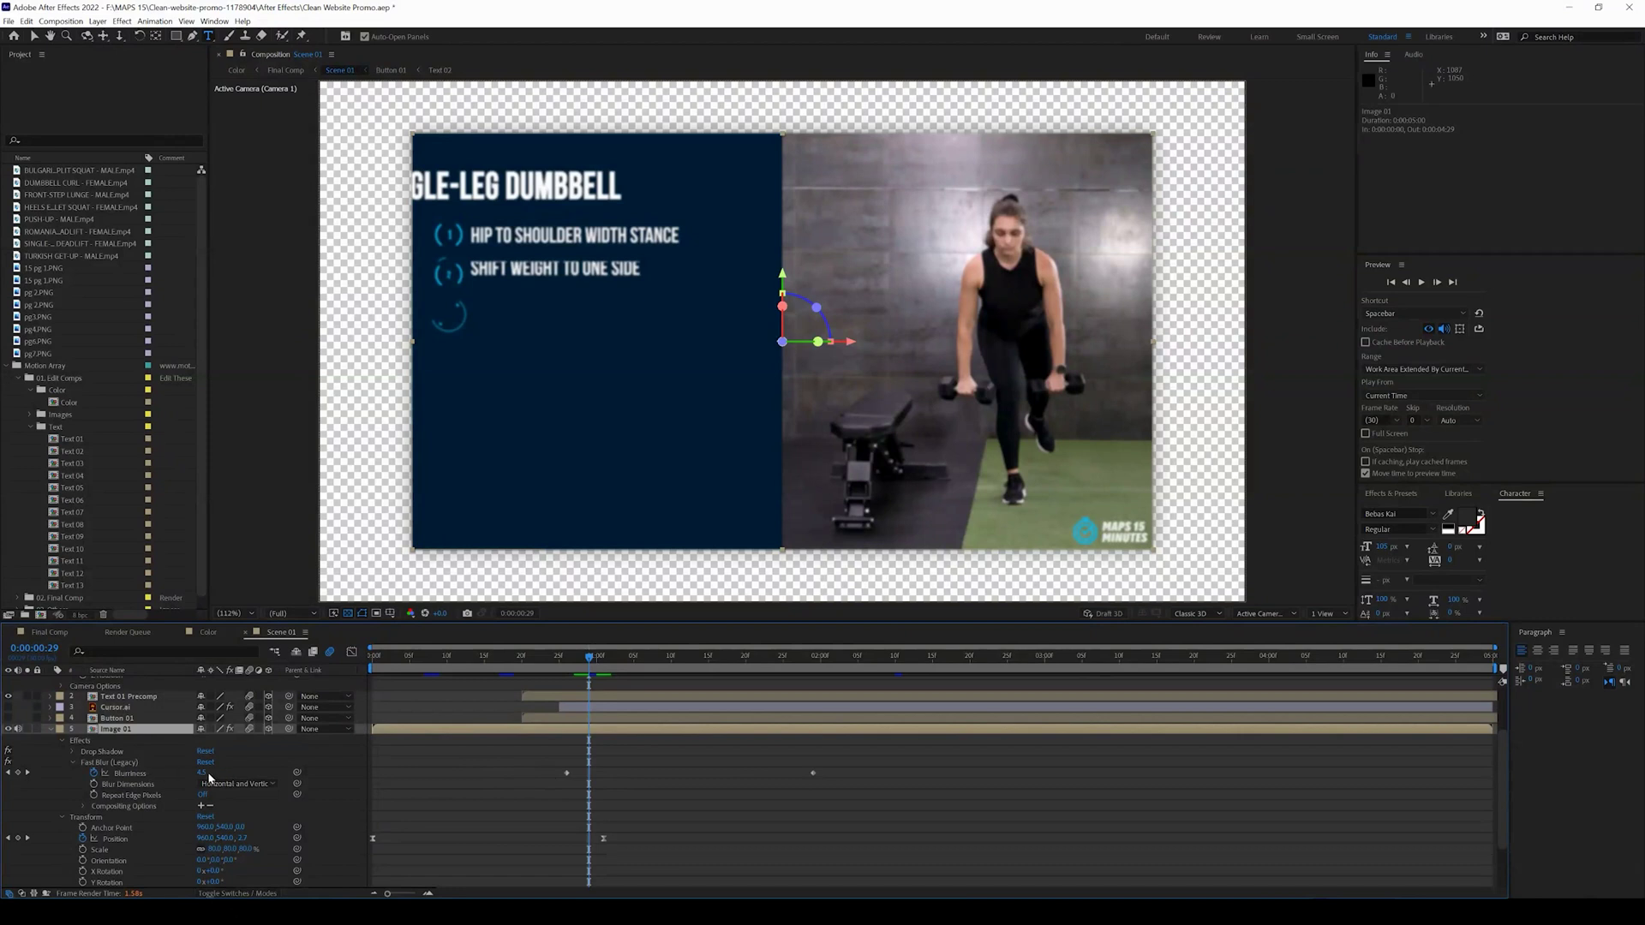
- Delete both Blurriness keyframes and lower Blurriness from 50 to 0
{"action": "left_click_drag", "start_coordinate": [549, 769], "coordinate": [610, 779]}
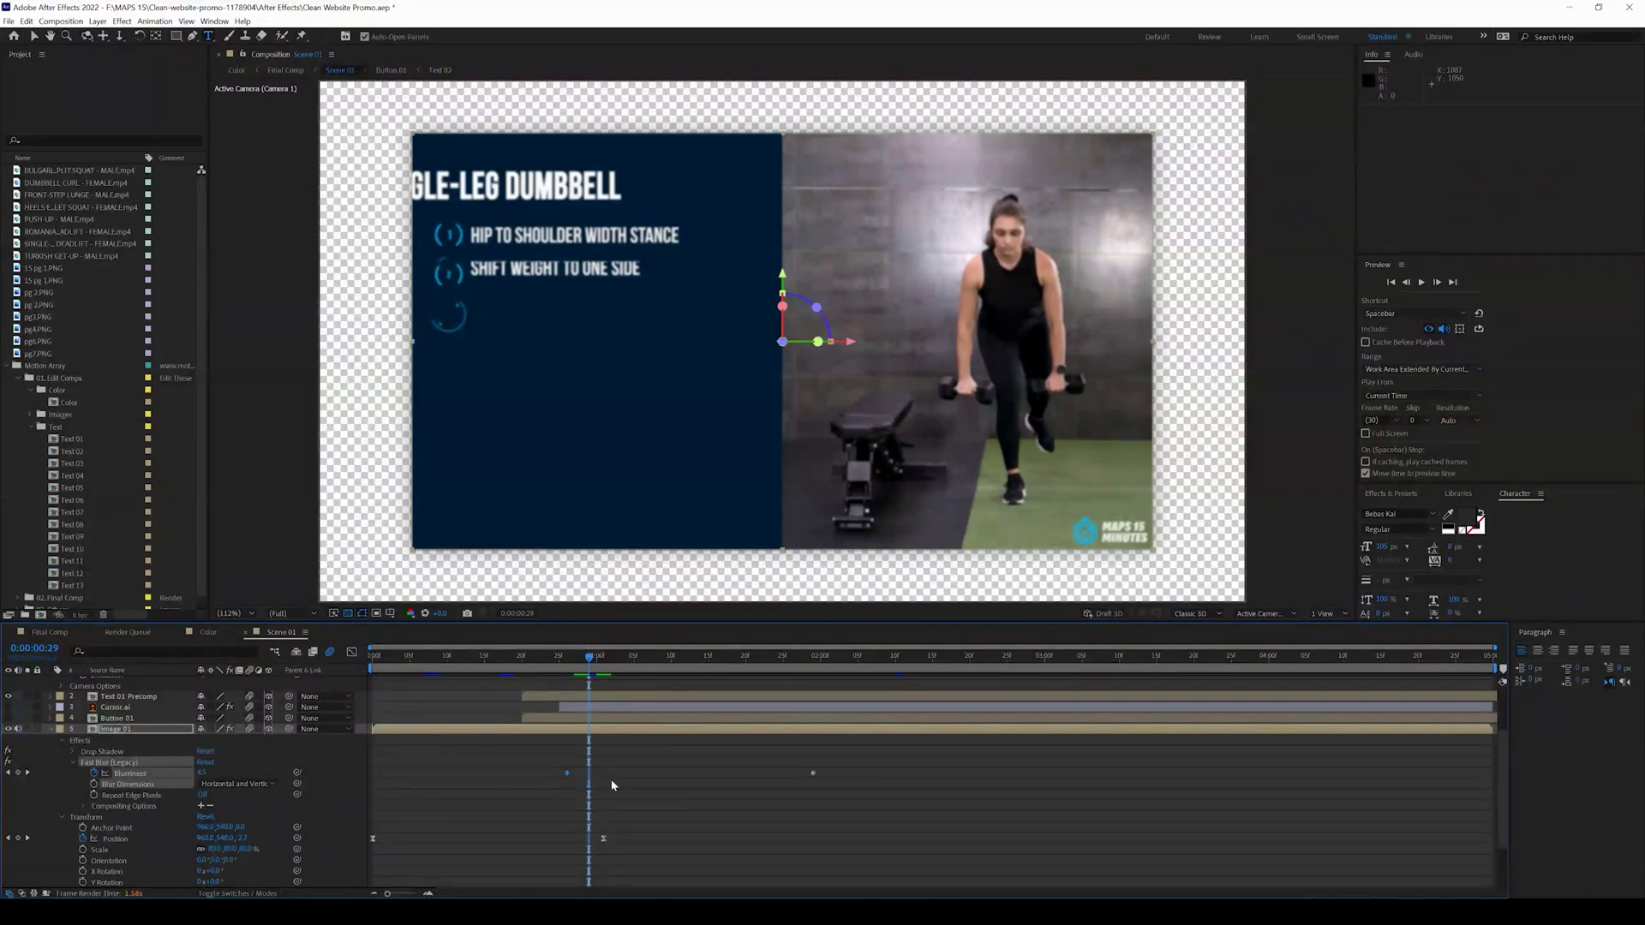
{"action": "key", "text": "Delete"}
{"action": "left_click_drag", "start_coordinate": [802, 770], "coordinate": [862, 788]}
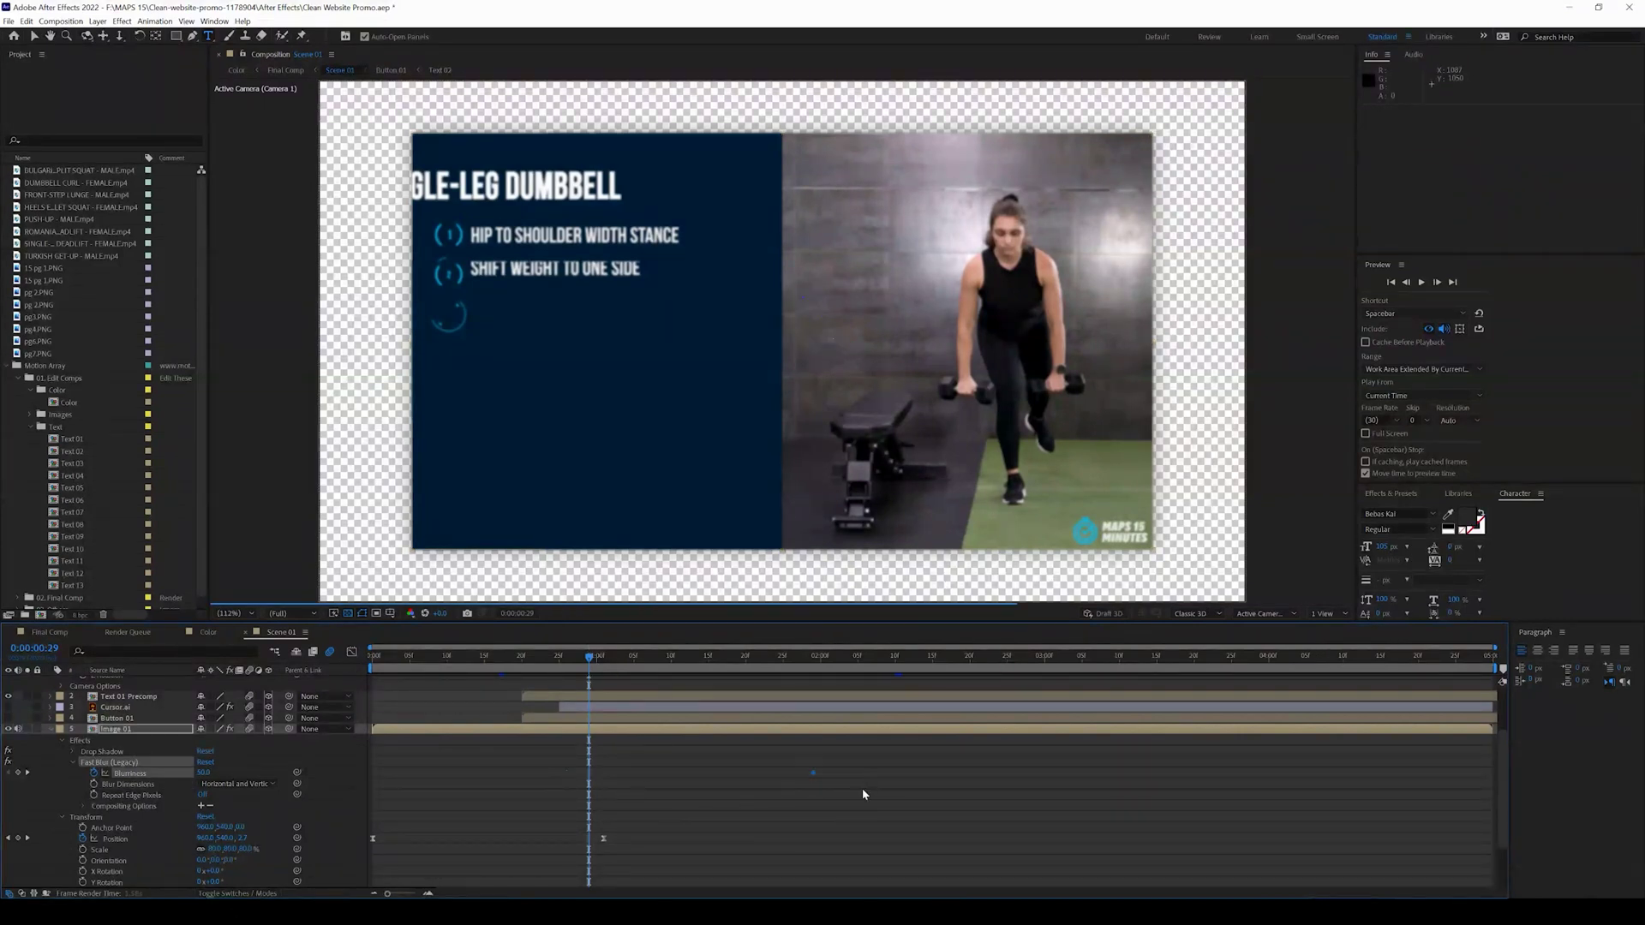
{"action": "key", "text": "Delete"}
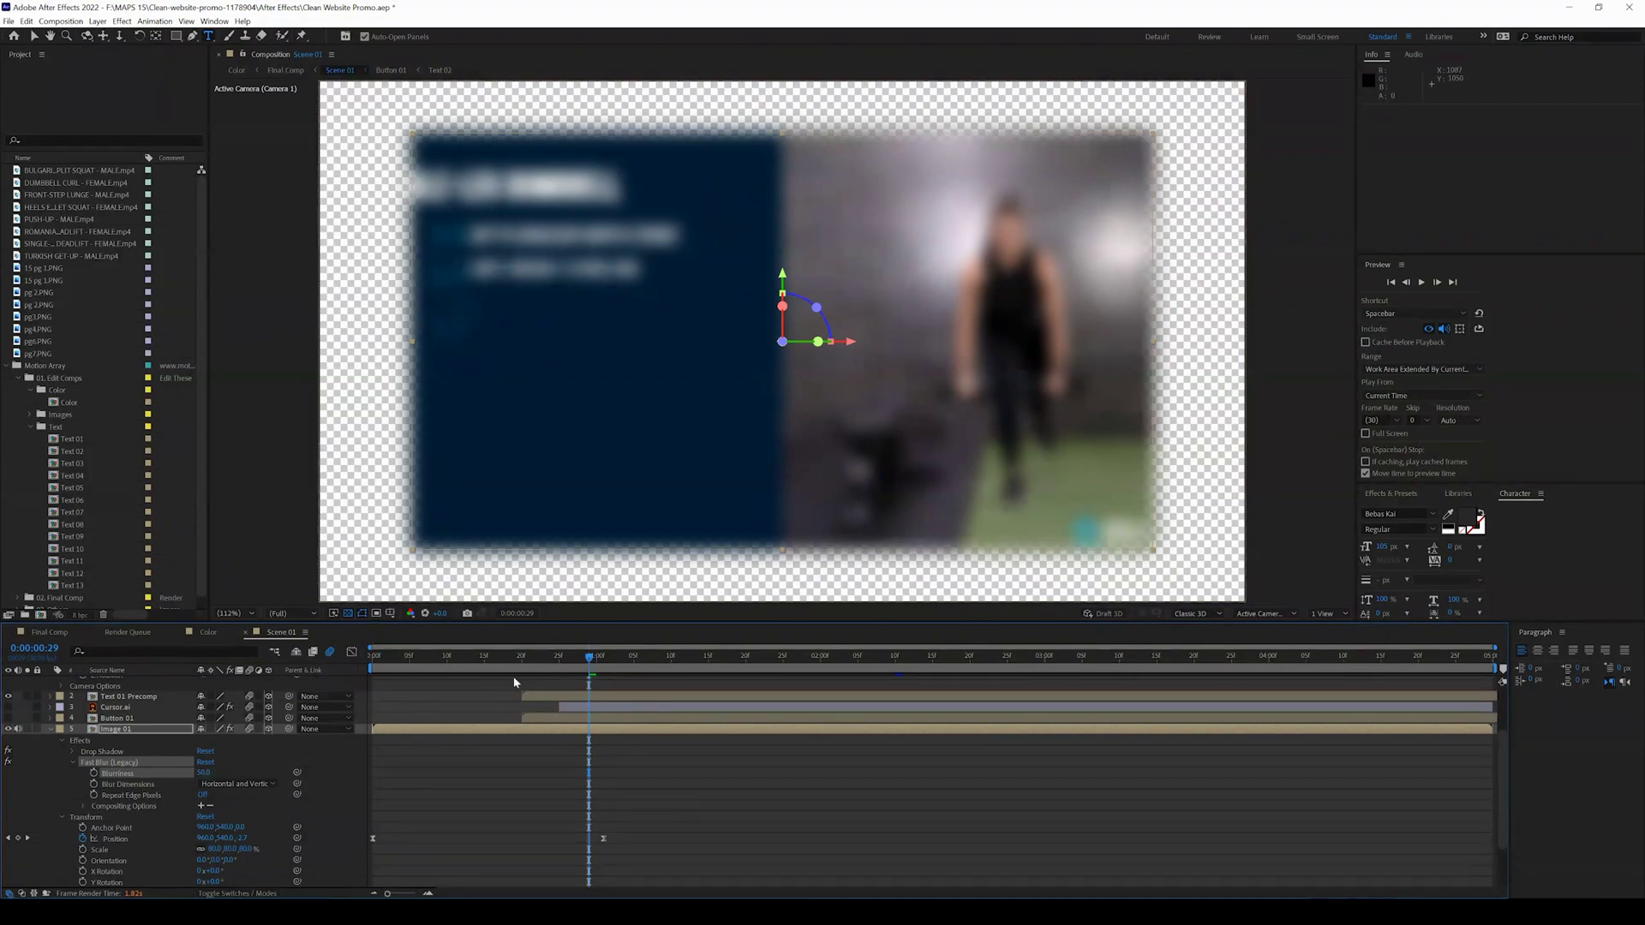
{"action": "left_click_drag", "start_coordinate": [214, 774], "coordinate": [102, 773]}
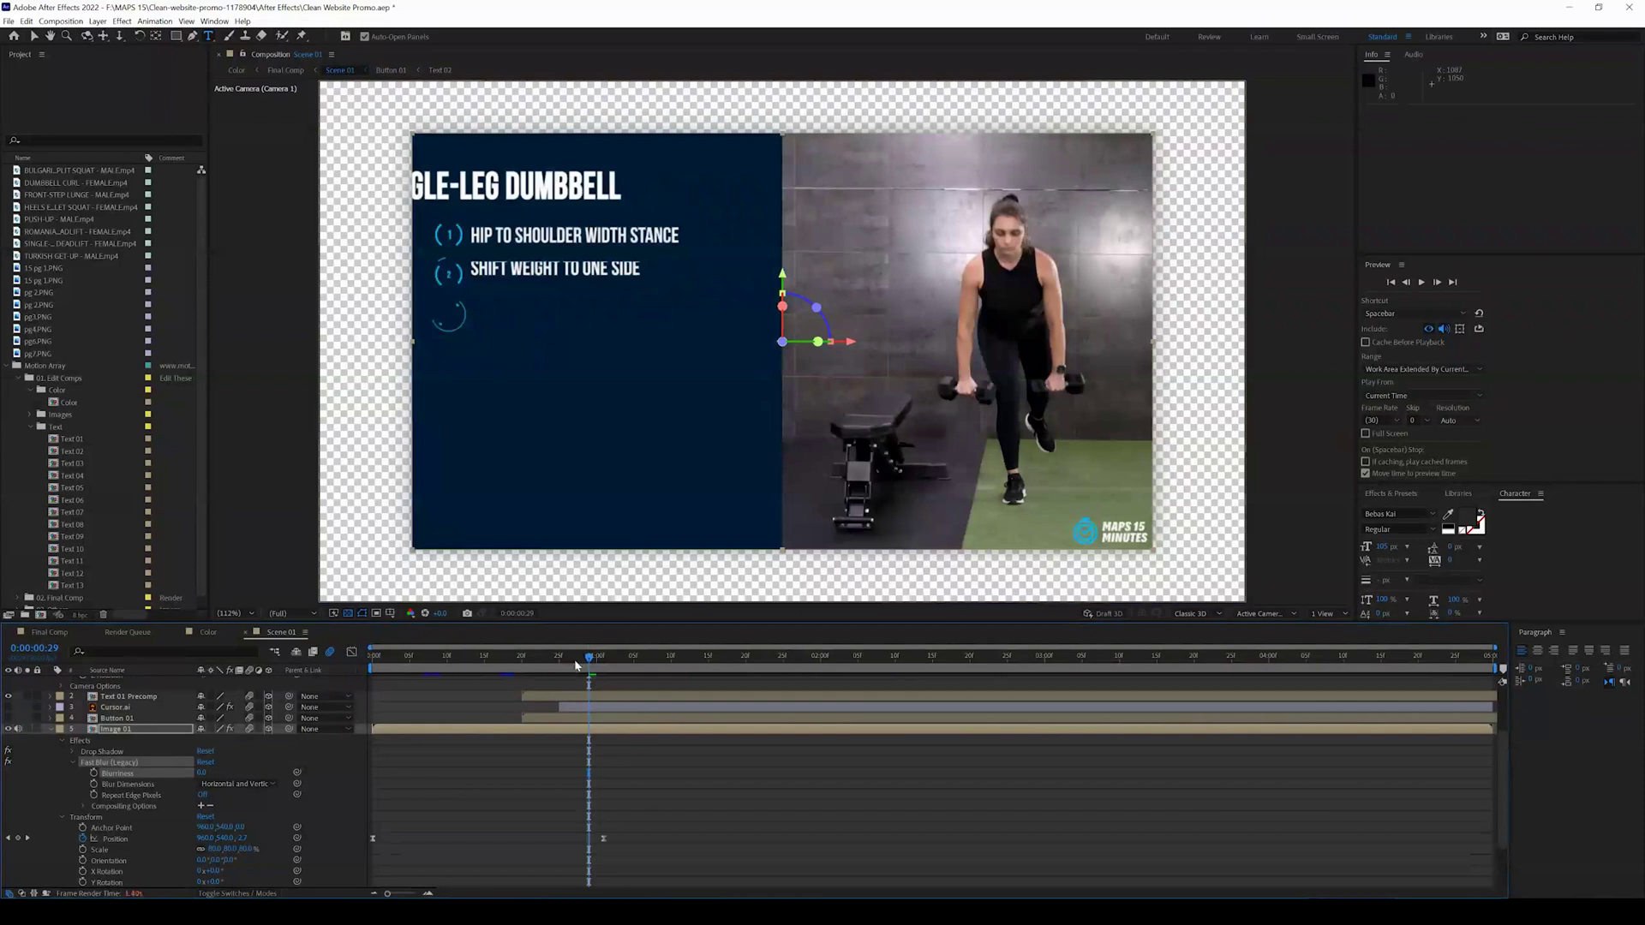
{"action": "left_click_drag", "start_coordinate": [639, 669], "coordinate": [850, 664]}
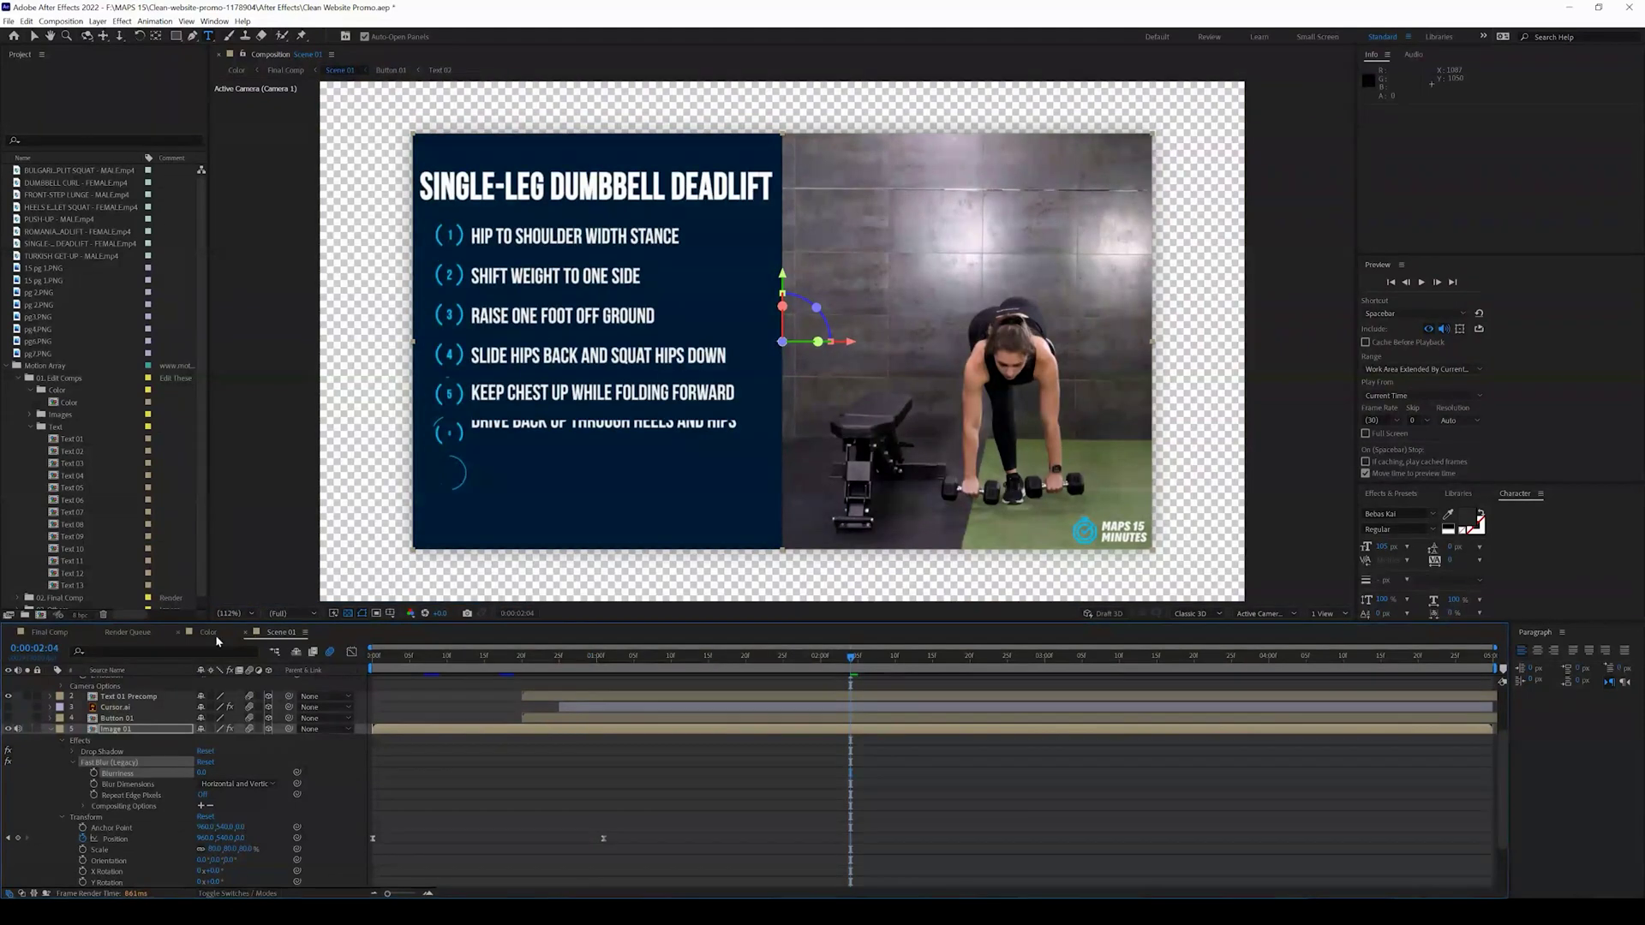
- Close the Scene 01 and Color comps, then hide the BG layer at 0:00:01:22
{"action": "left_click", "coordinate": [246, 635]}
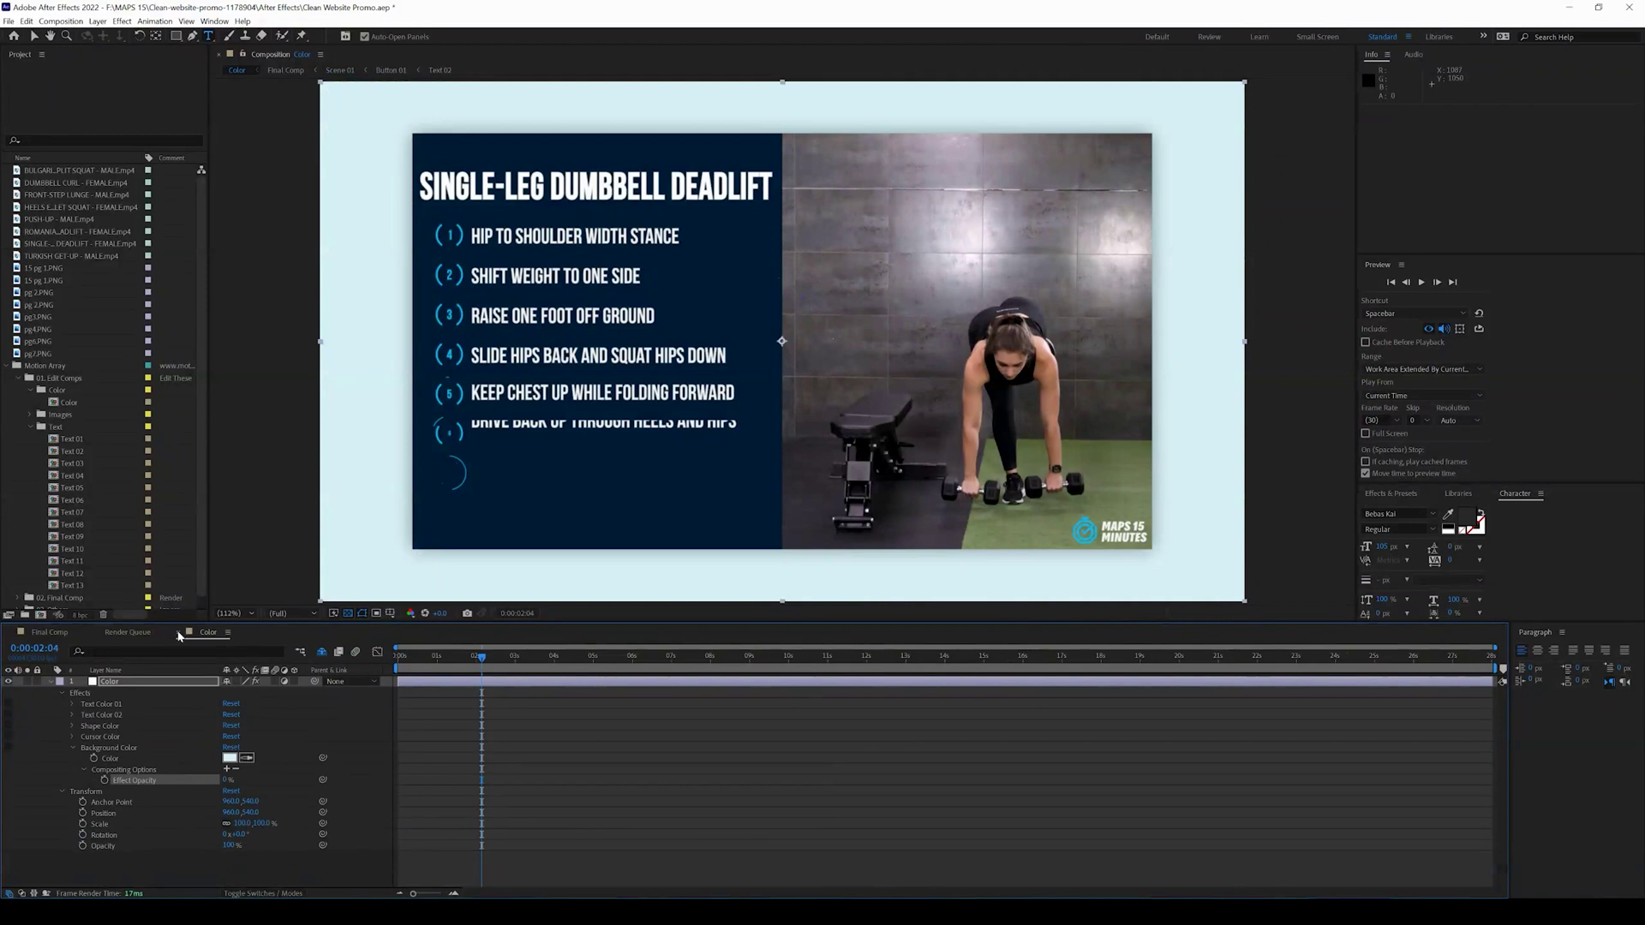
{"action": "left_click", "coordinate": [180, 634]}
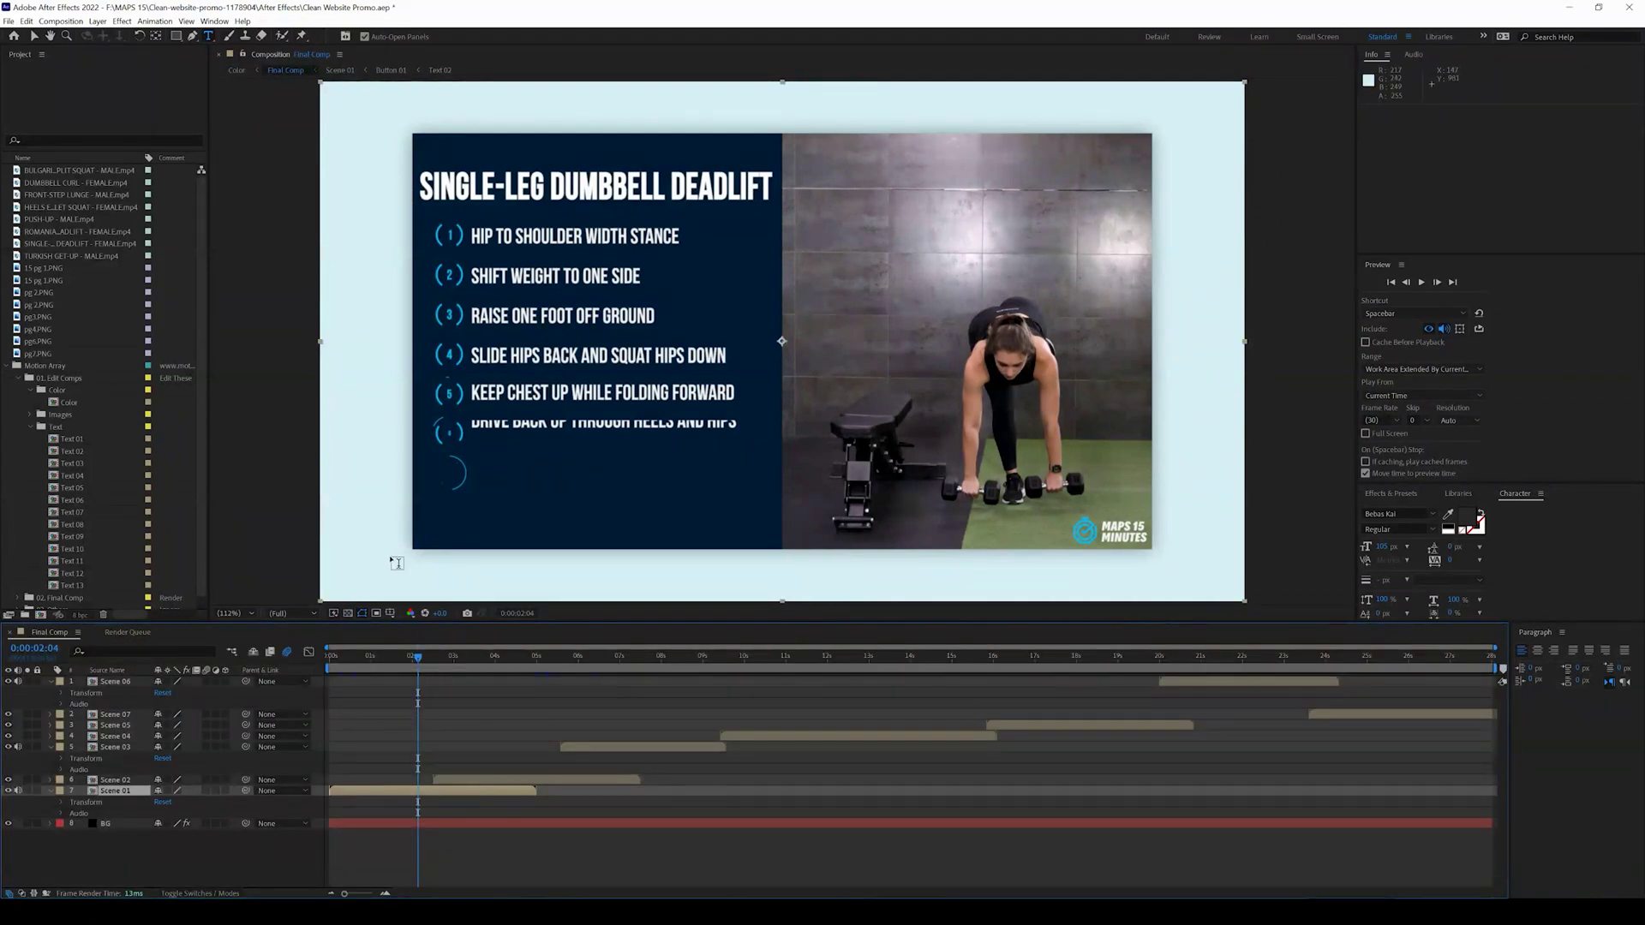
{"action": "left_click", "coordinate": [401, 665]}
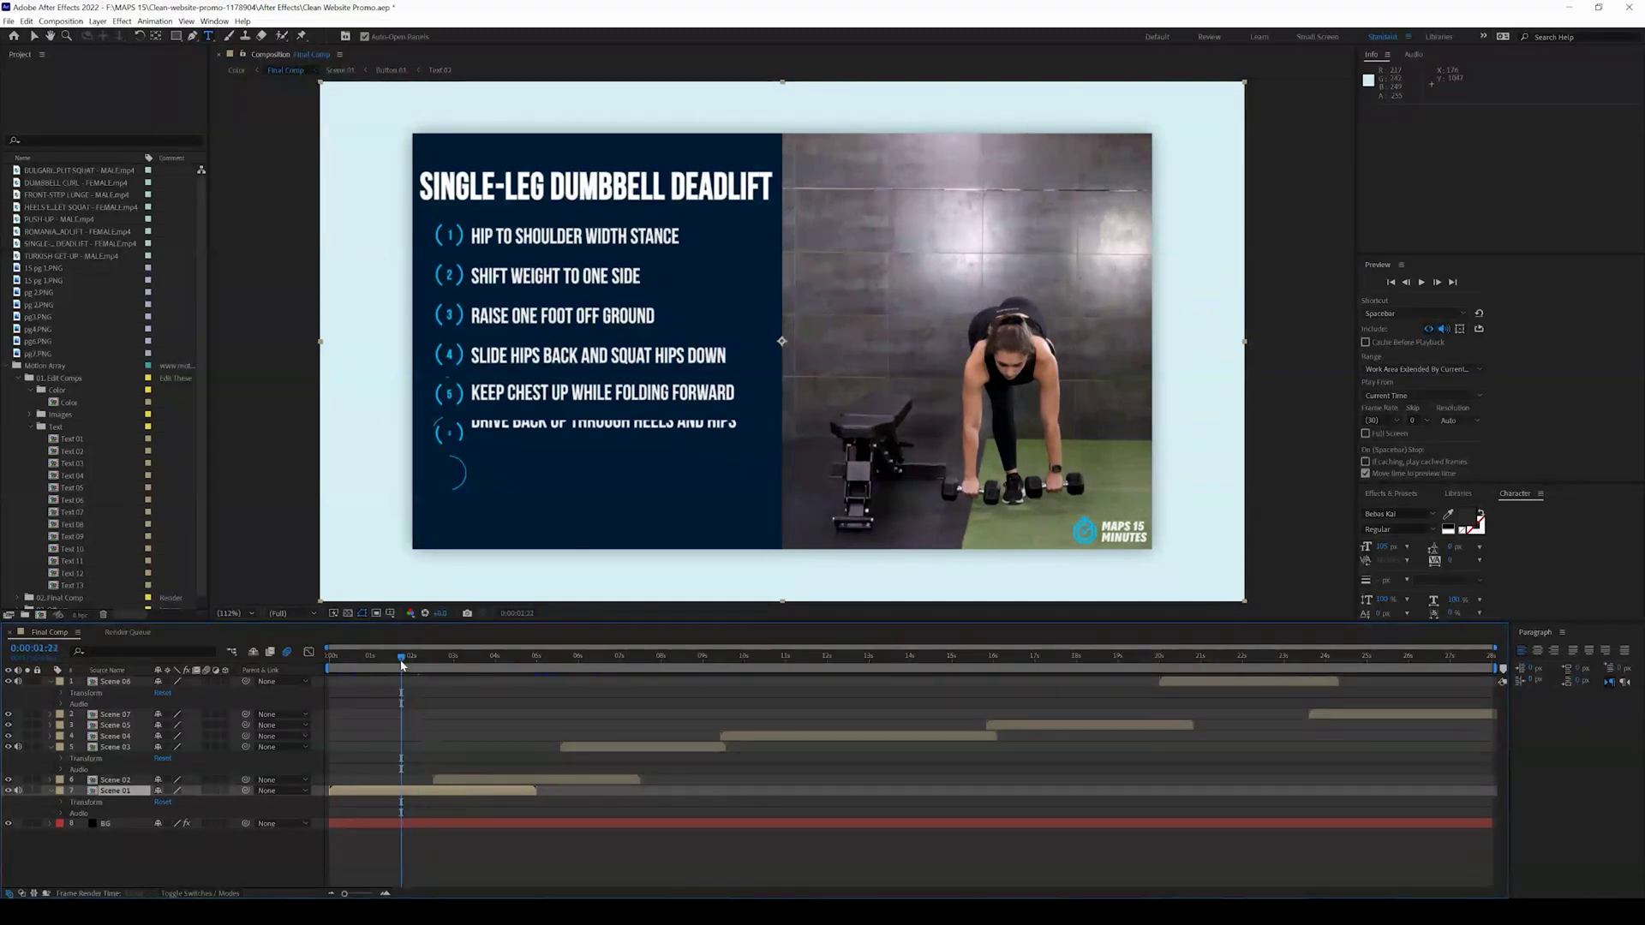
{"action": "left_click", "coordinate": [8, 824]}
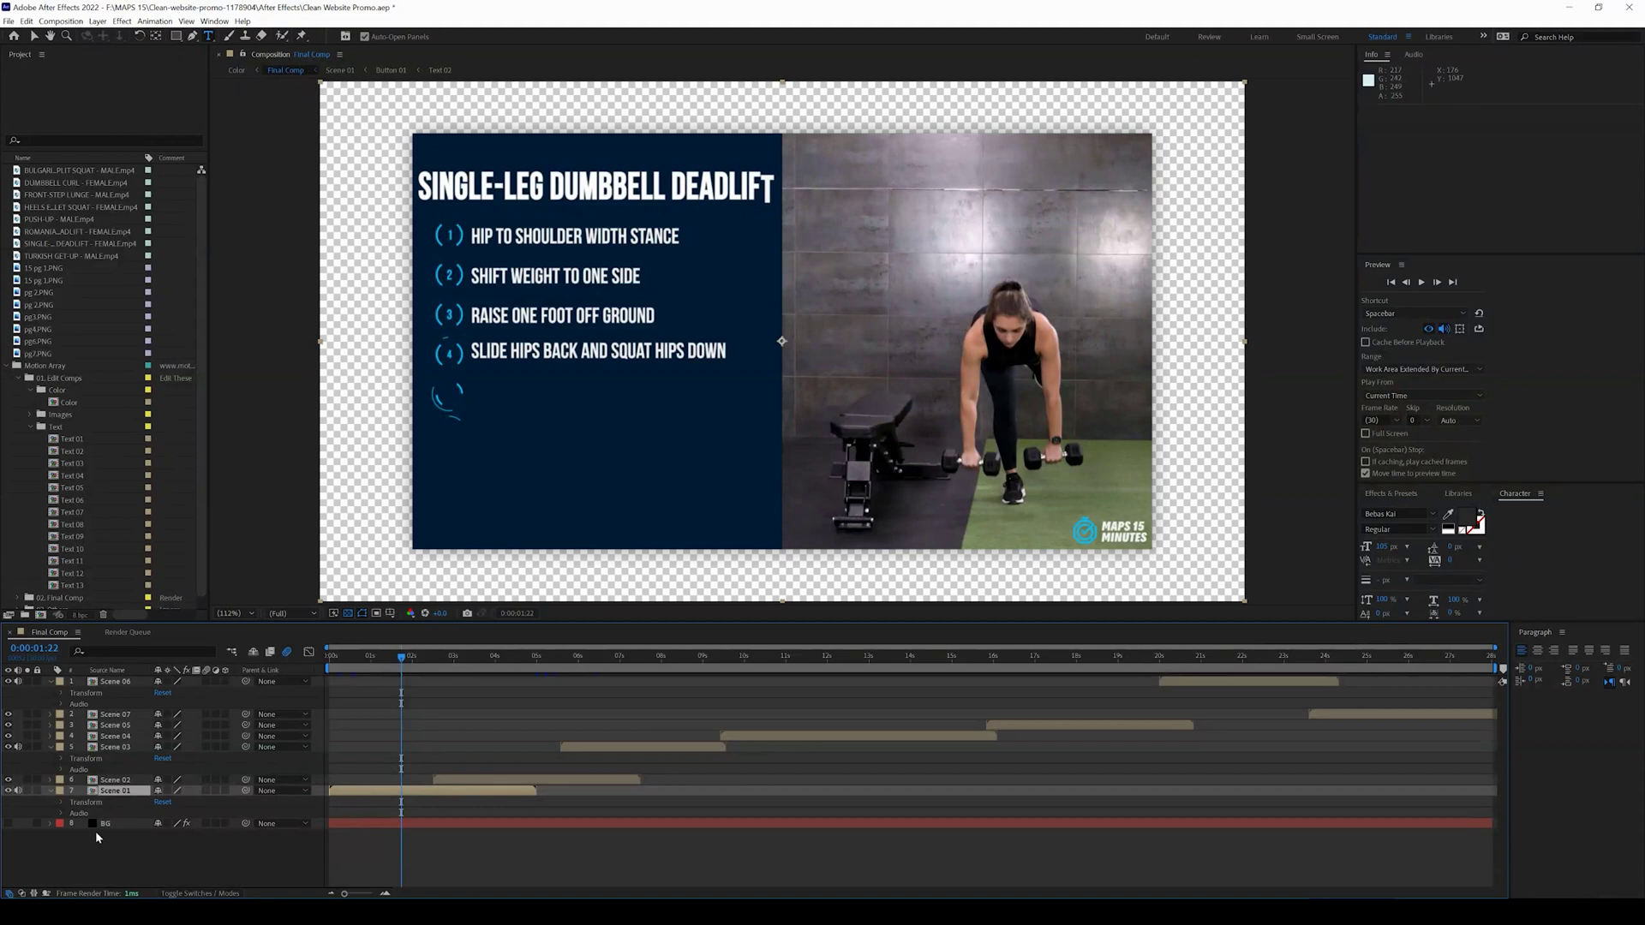
- Scrub through Final Comp's scenes up to the purple button animation at the end
{"action": "left_click", "coordinate": [498, 661]}
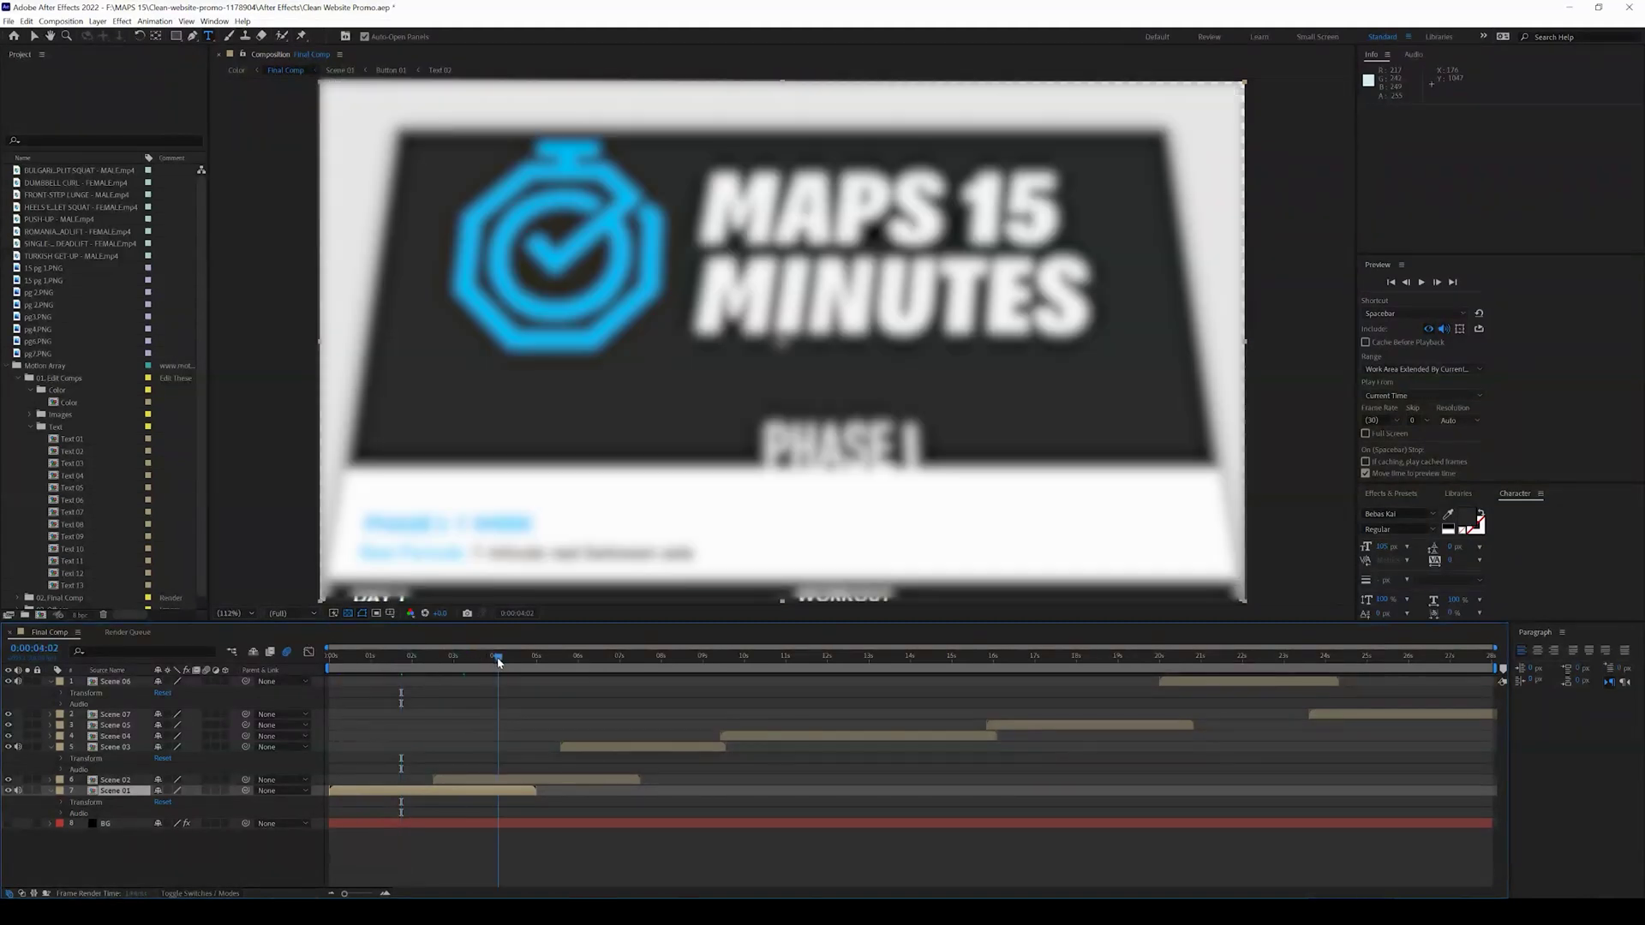
{"action": "left_click", "coordinate": [638, 661]}
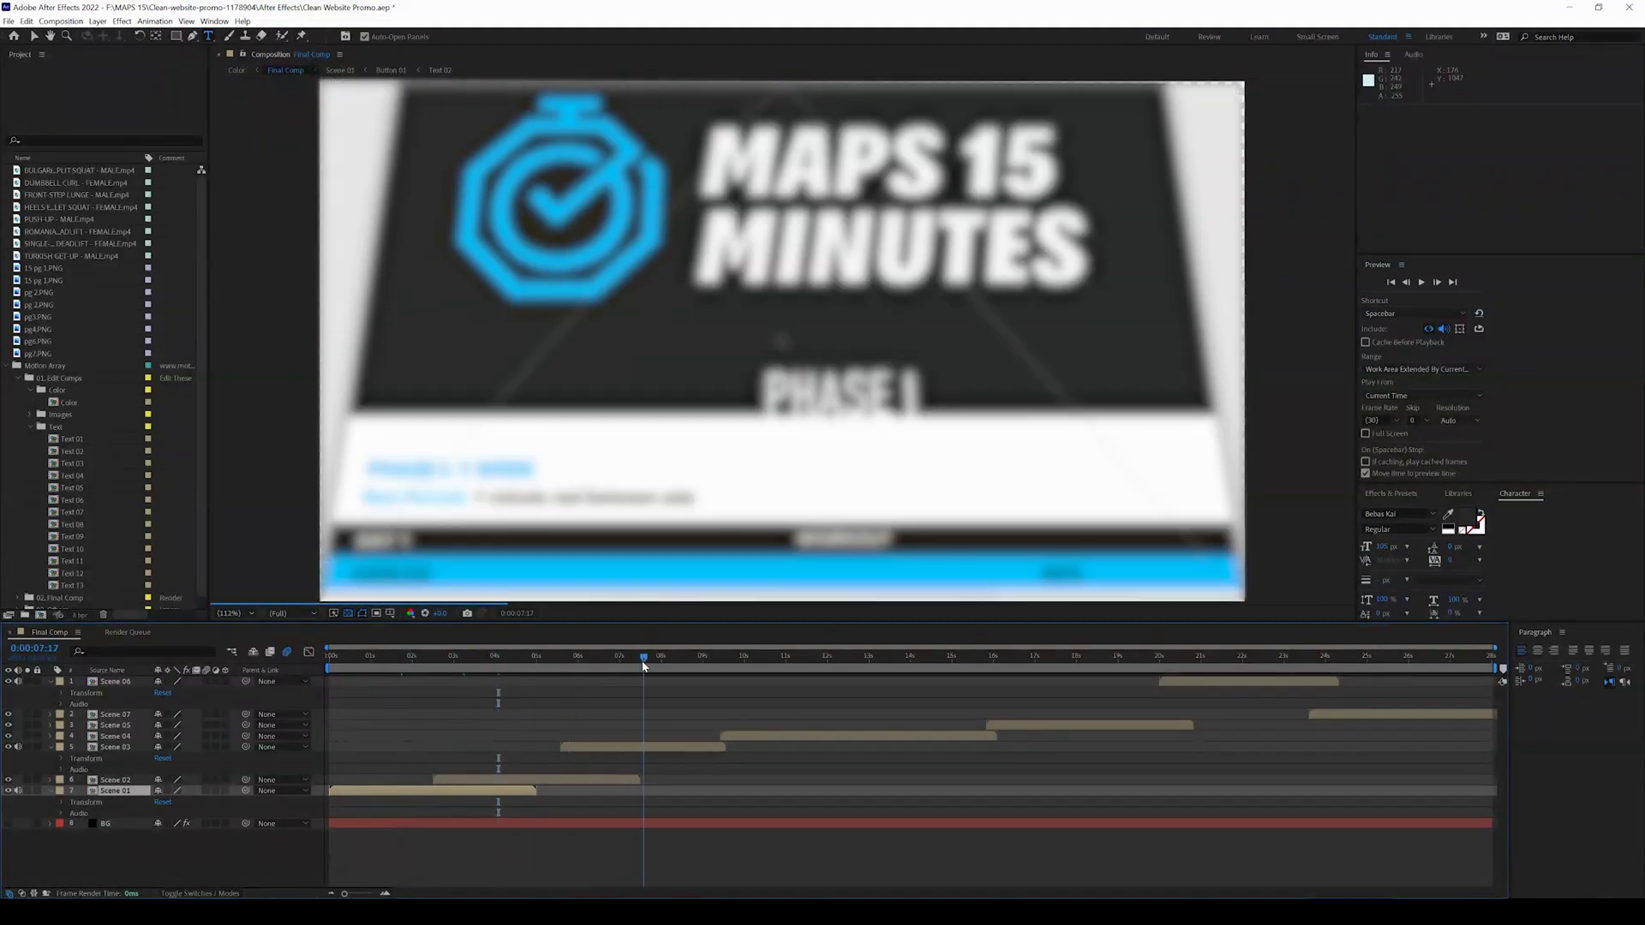
{"action": "left_click", "coordinate": [705, 661]}
{"action": "left_click", "coordinate": [818, 660]}
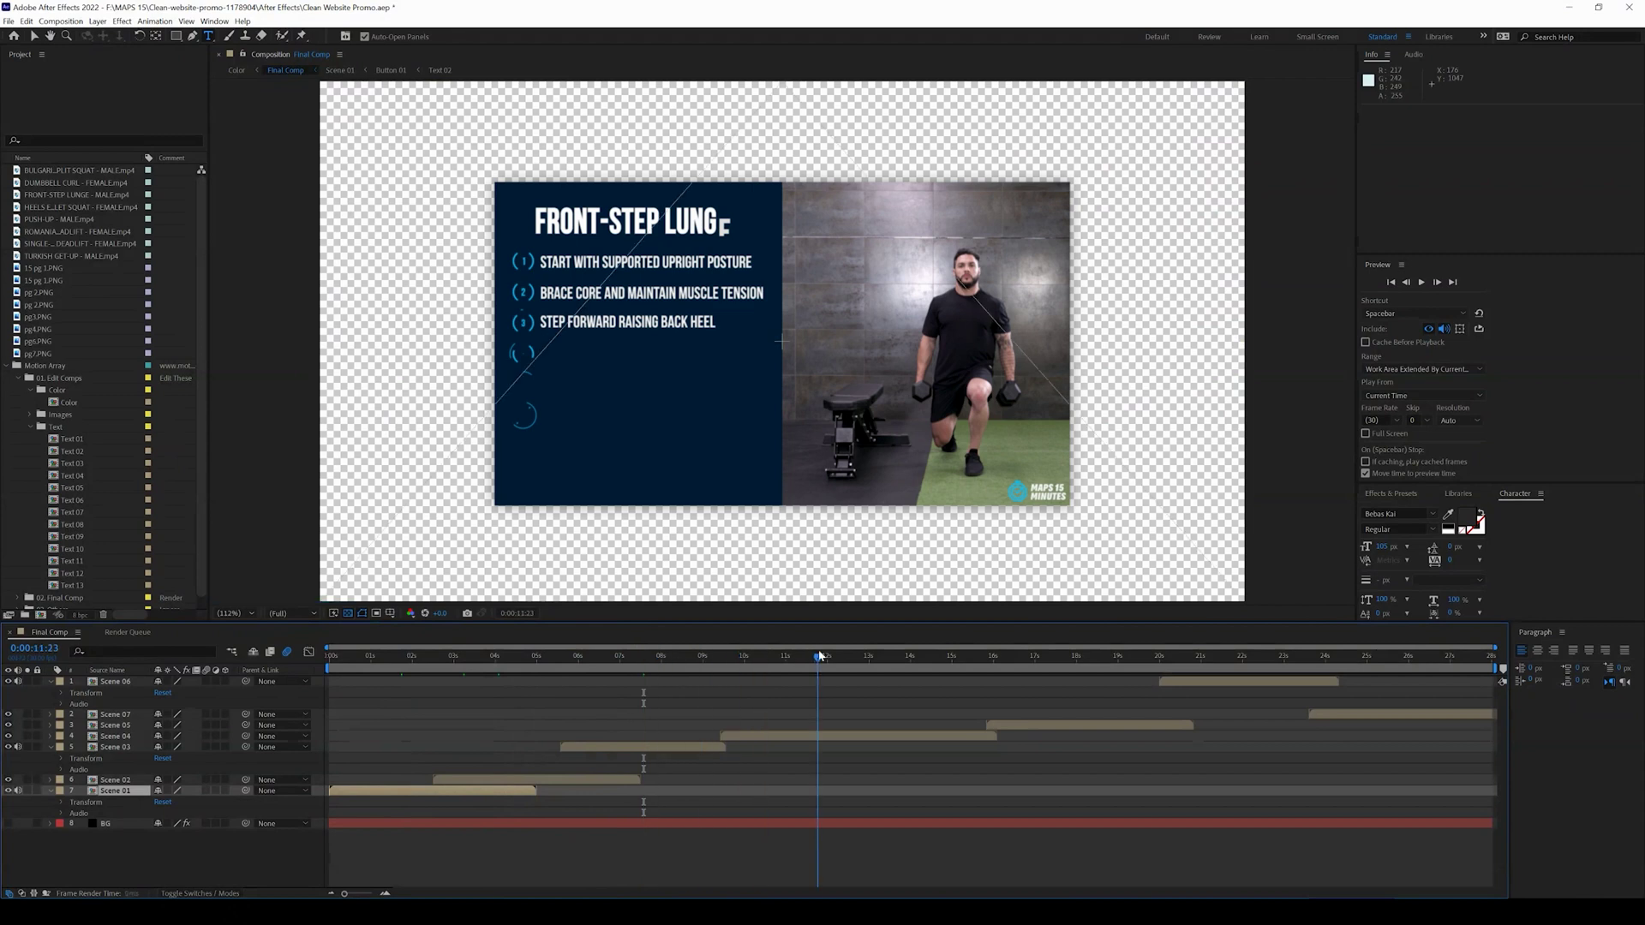
{"action": "left_click", "coordinate": [961, 659]}
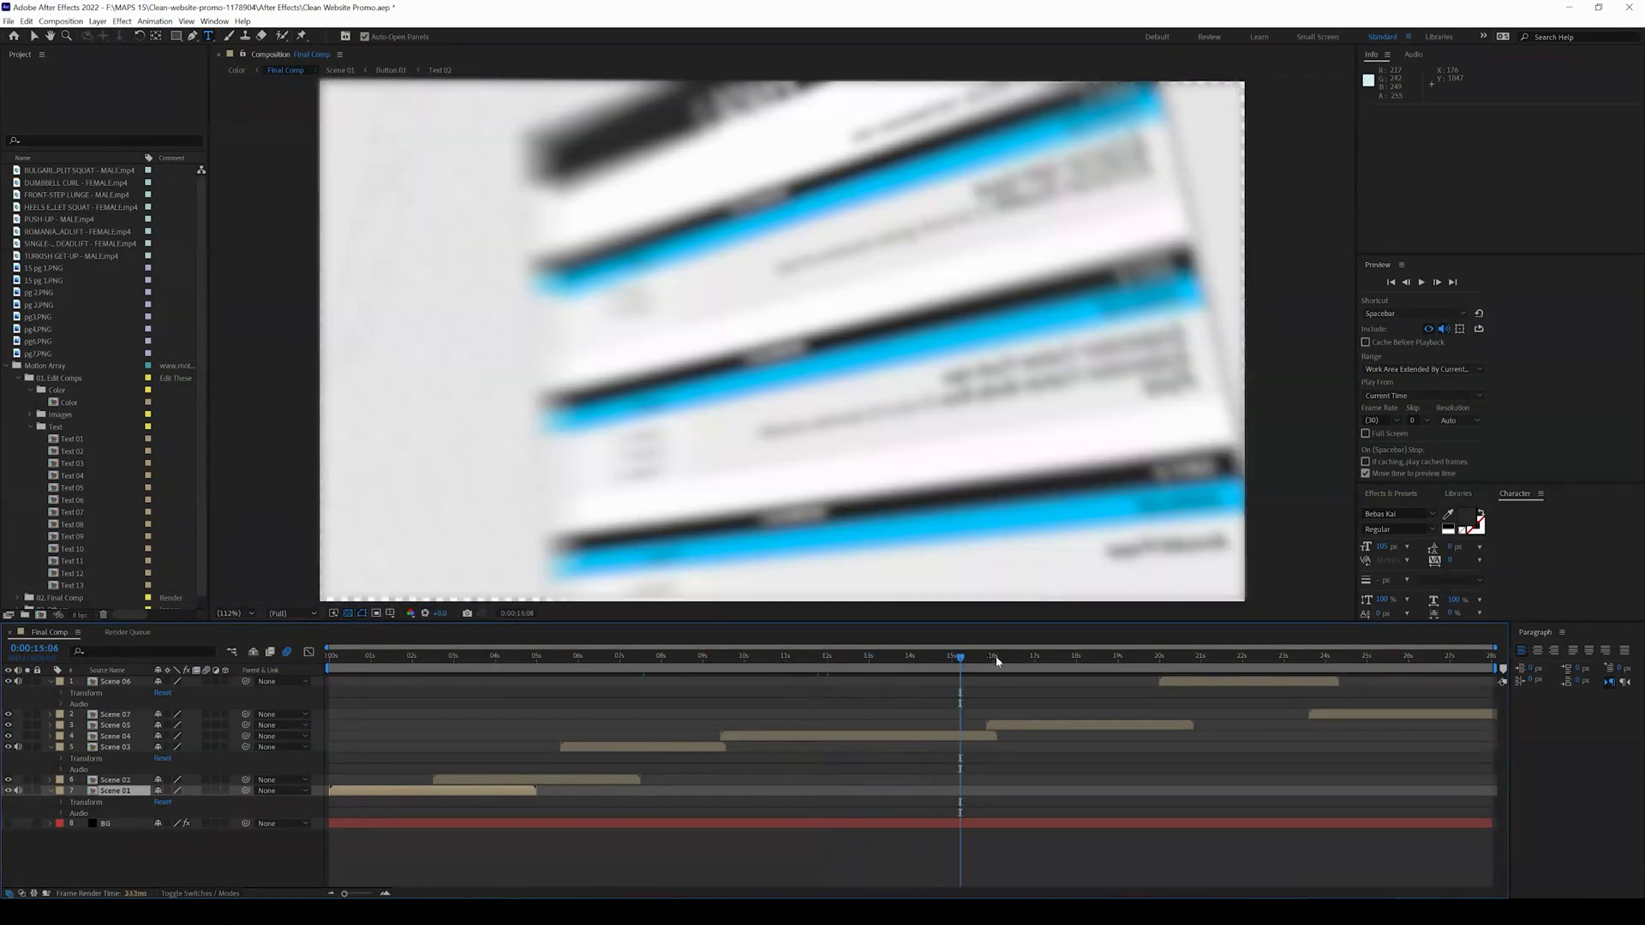
{"action": "left_click", "coordinate": [1014, 660]}
{"action": "left_click", "coordinate": [1084, 660]}
{"action": "left_click", "coordinate": [1111, 660]}
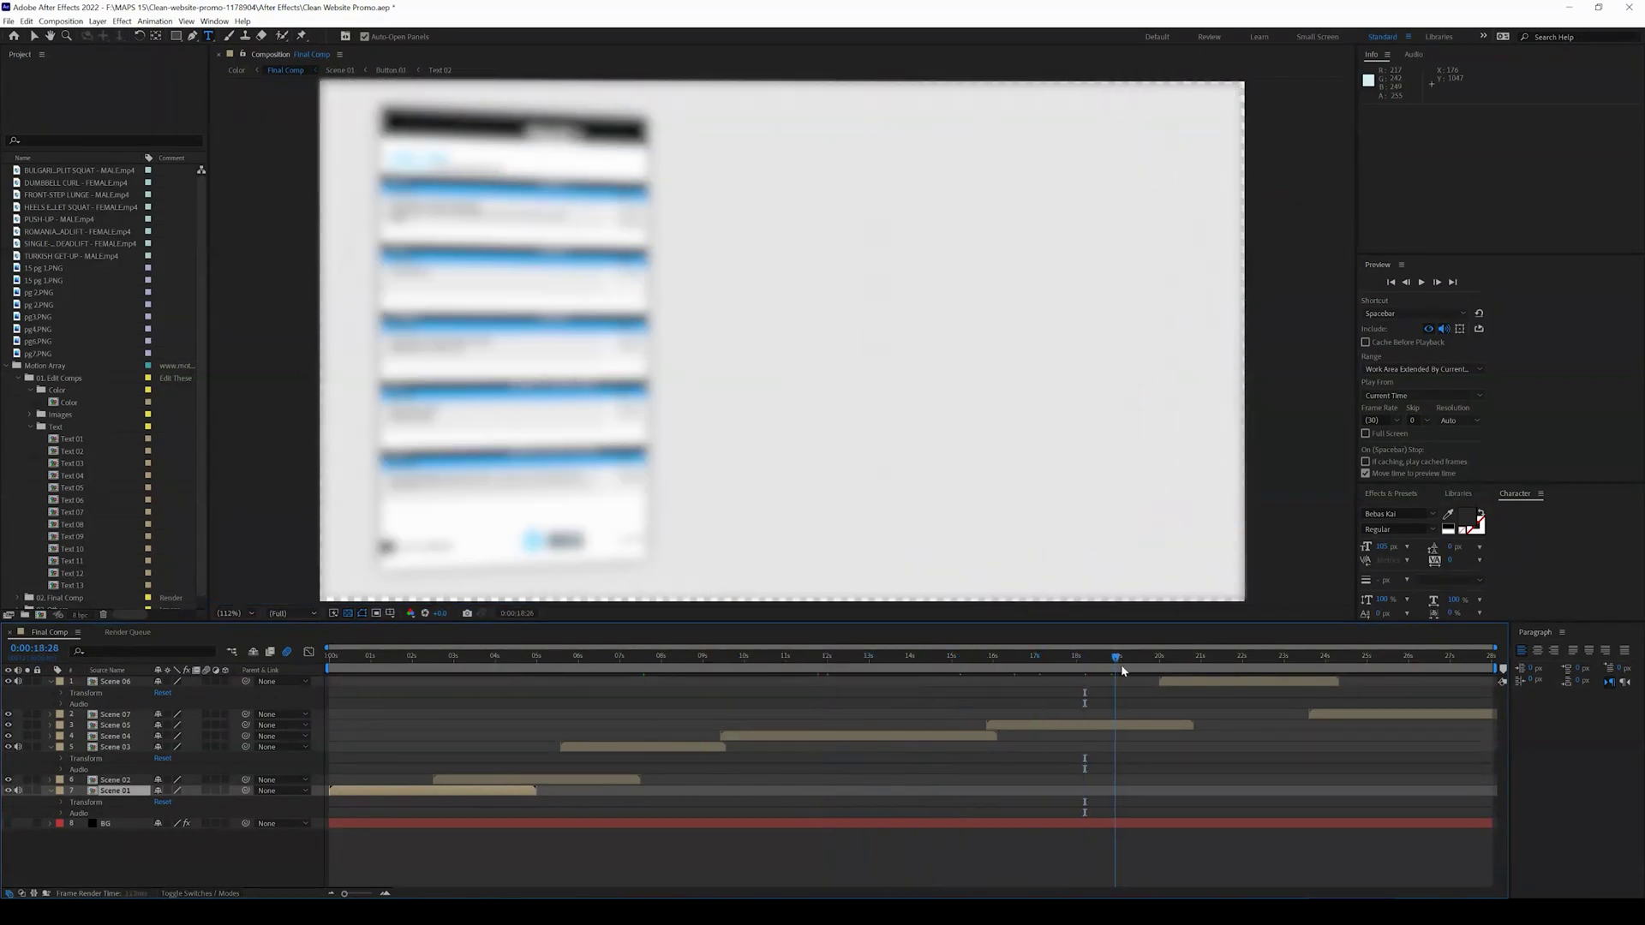
{"action": "left_click", "coordinate": [1157, 660]}
{"action": "left_click", "coordinate": [1222, 660]}
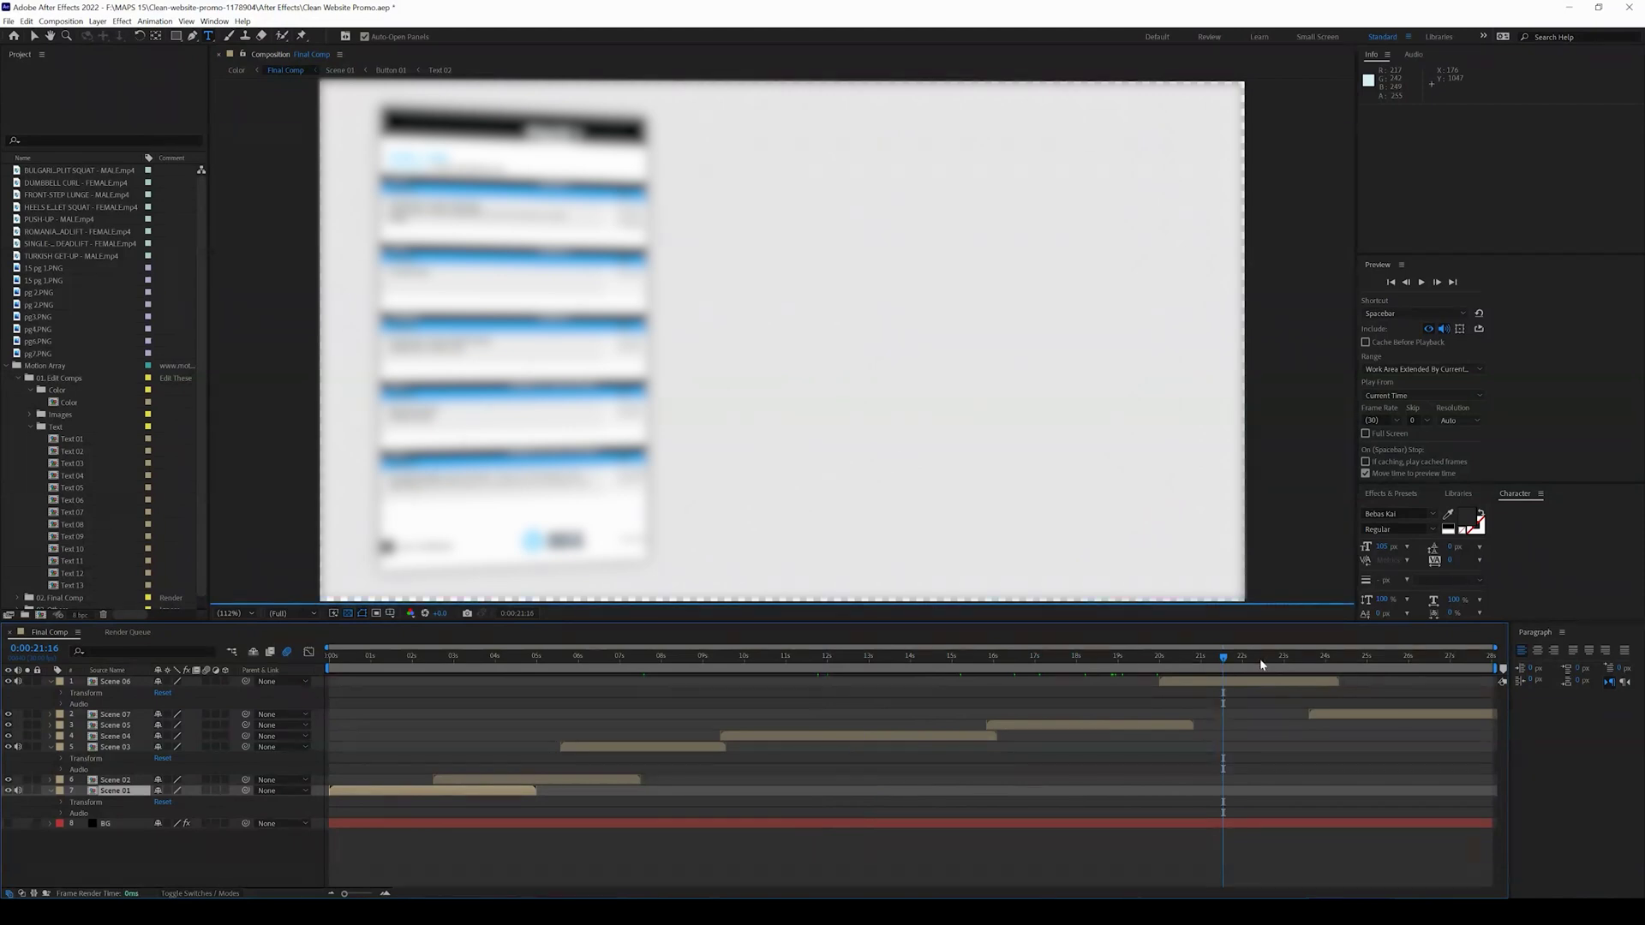
{"action": "left_click", "coordinate": [1414, 658]}
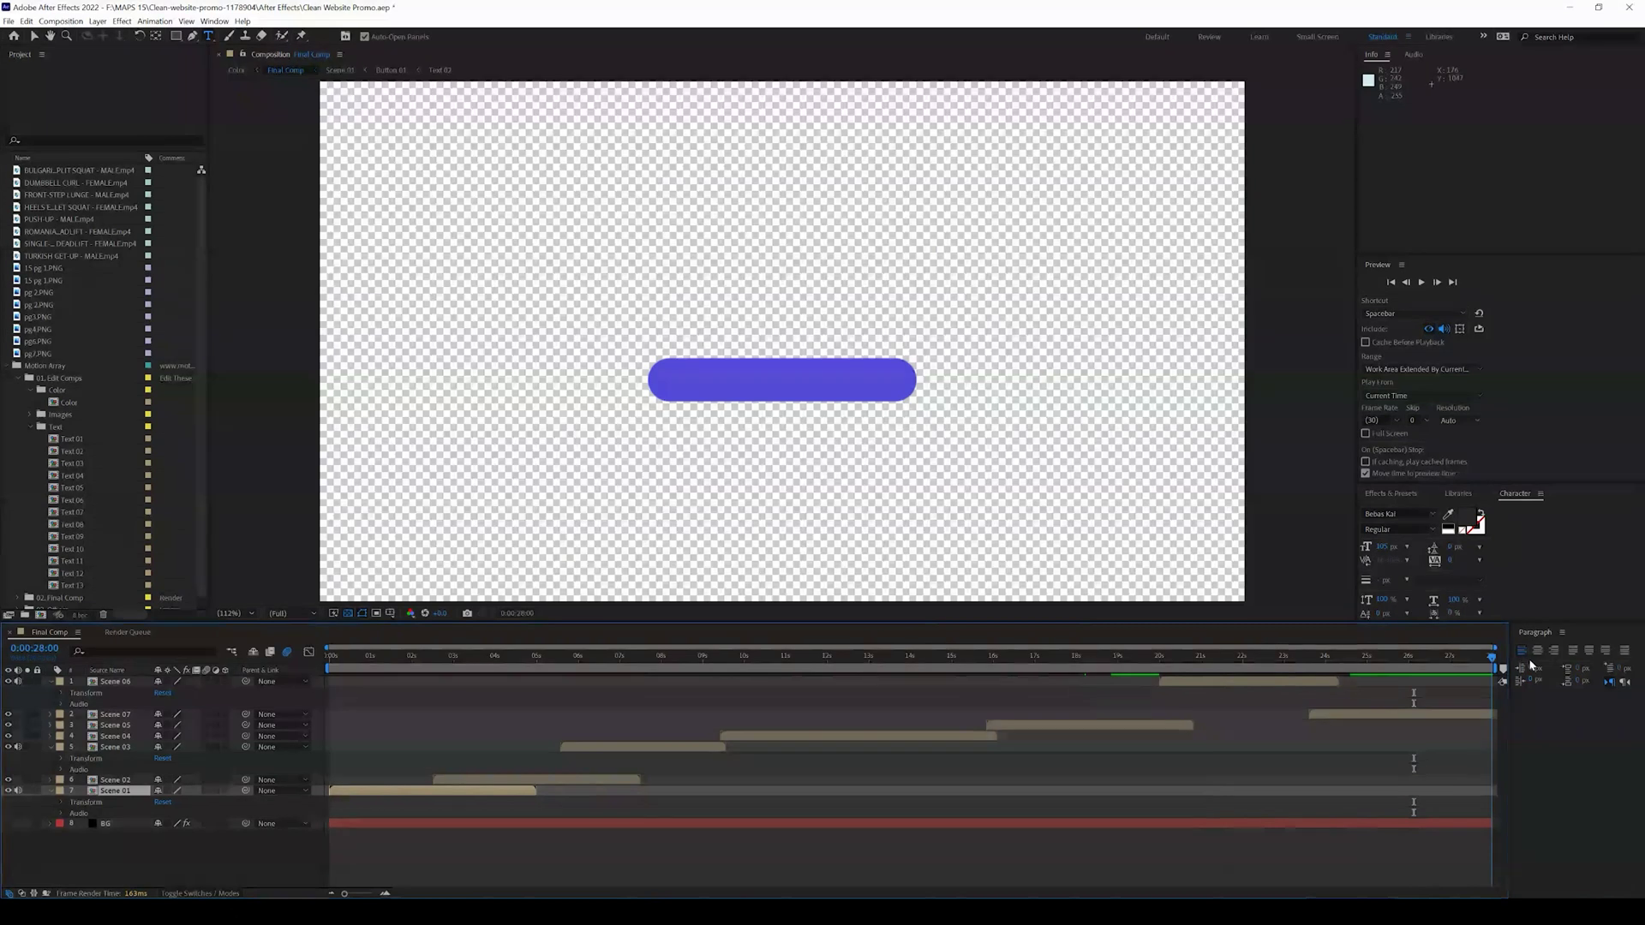
{"action": "left_click", "coordinate": [1440, 665]}
{"action": "left_click_drag", "start_coordinate": [1398, 664], "coordinate": [1446, 660]}
- Delete the Scene 07 layer and return to the Push-Up scene at 0:00:22:12
{"action": "left_click", "coordinate": [1422, 714]}
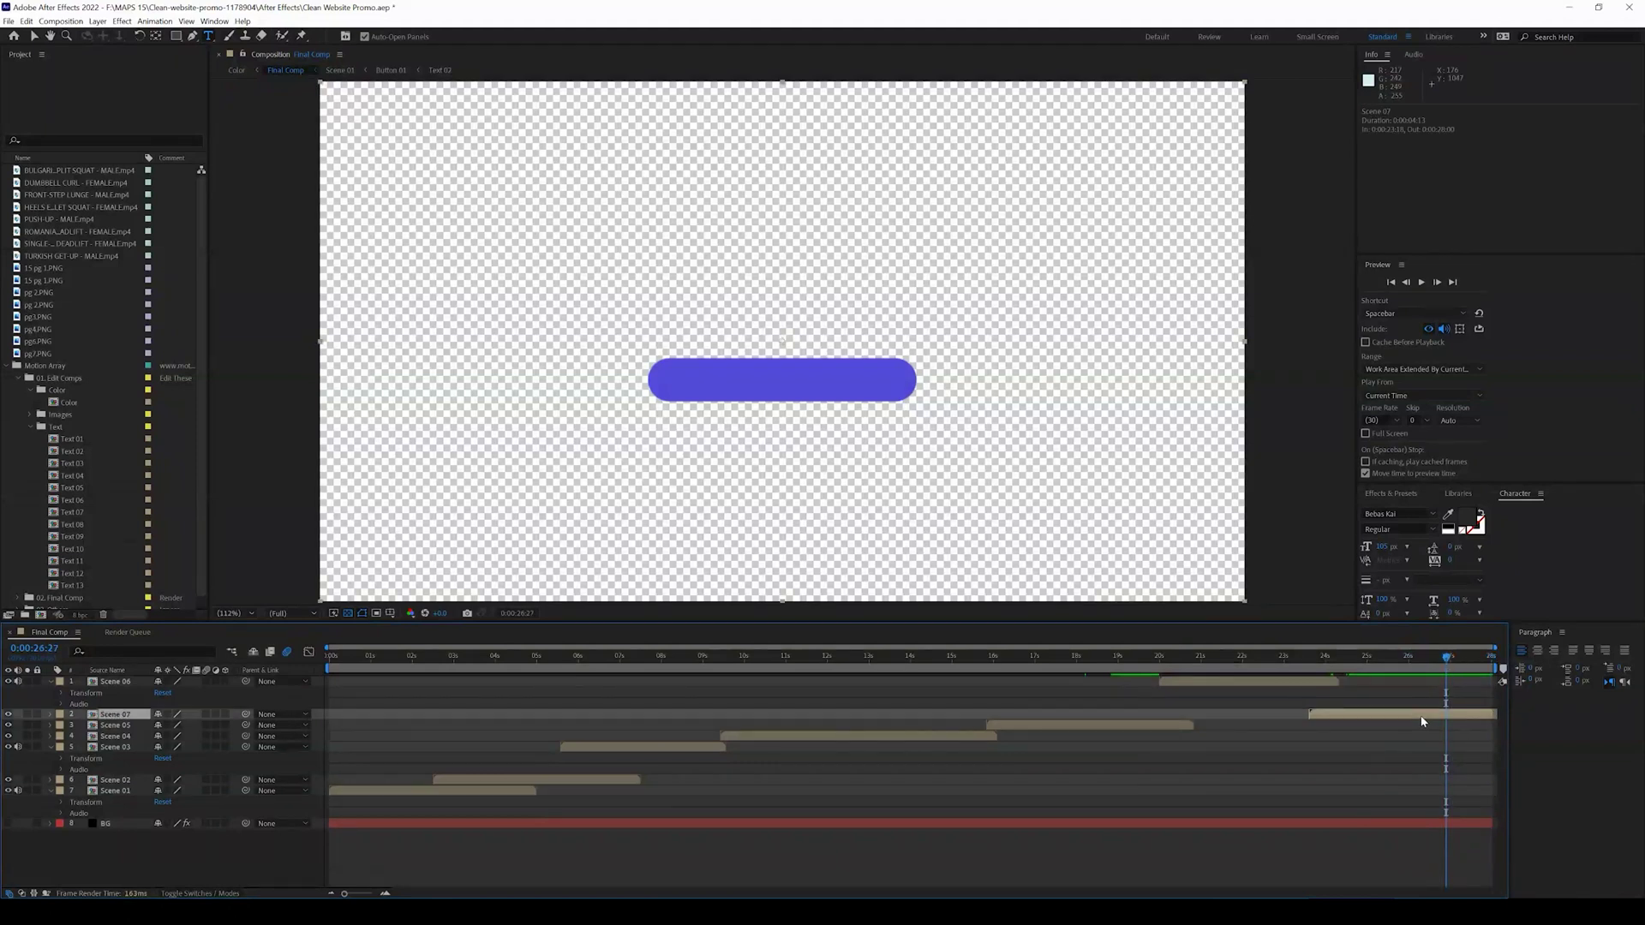
{"action": "key", "text": "Delete"}
{"action": "left_click_drag", "start_coordinate": [1440, 660], "coordinate": [1258, 673]}
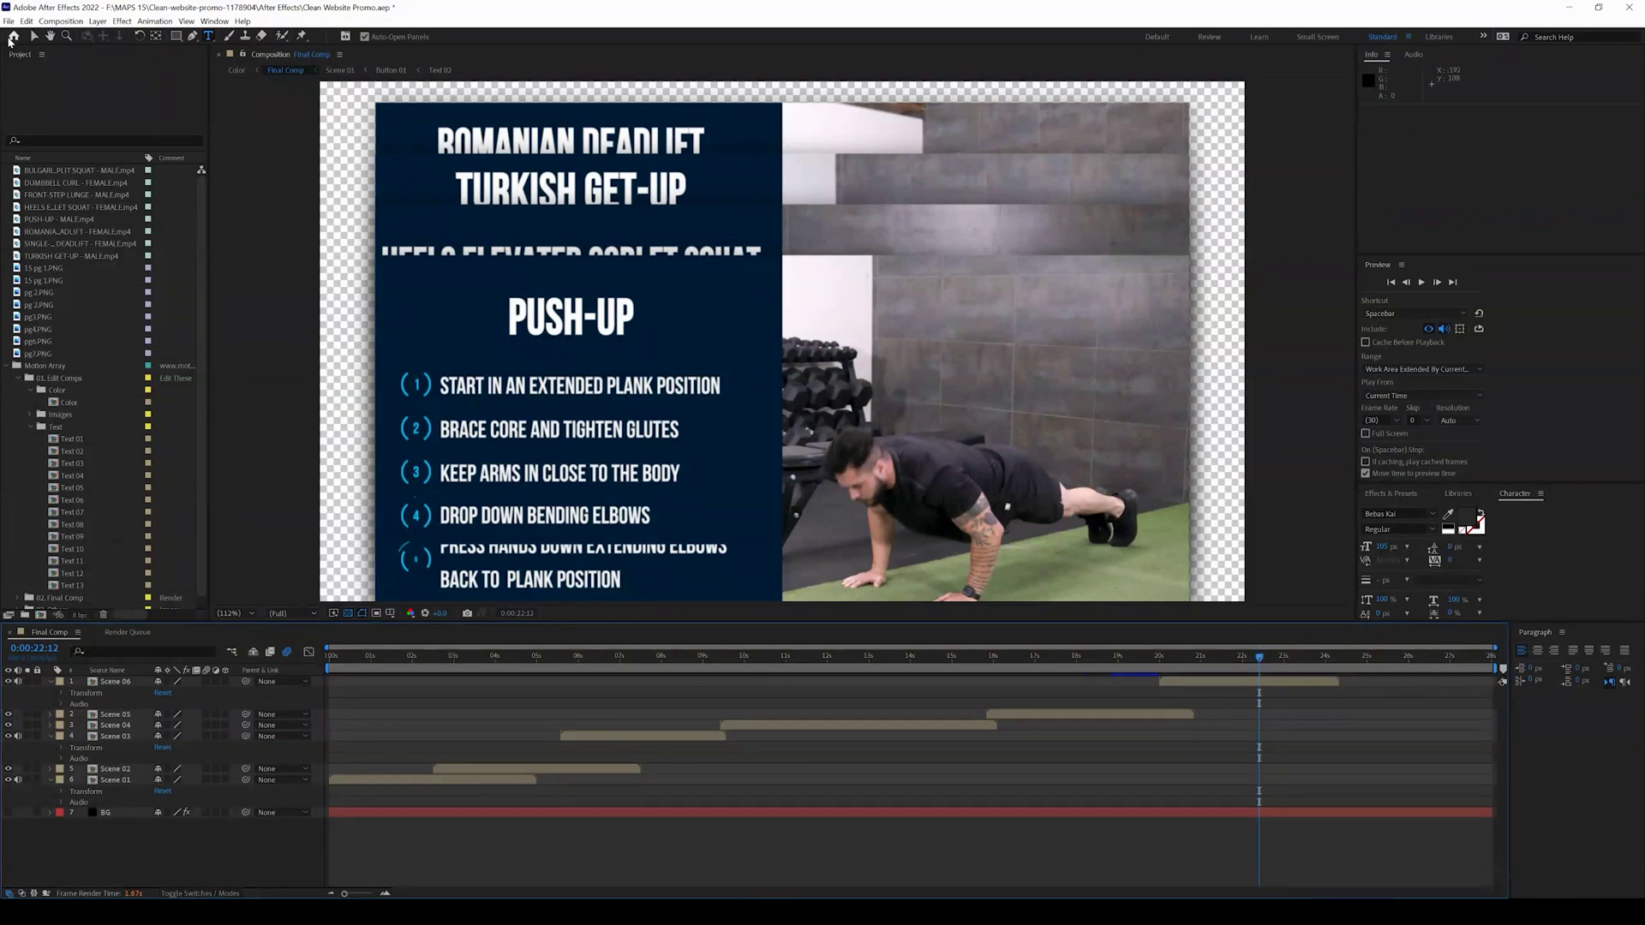
- Add Final Comp to the Render Queue from the File > Export menu
{"action": "left_click", "coordinate": [8, 20]}
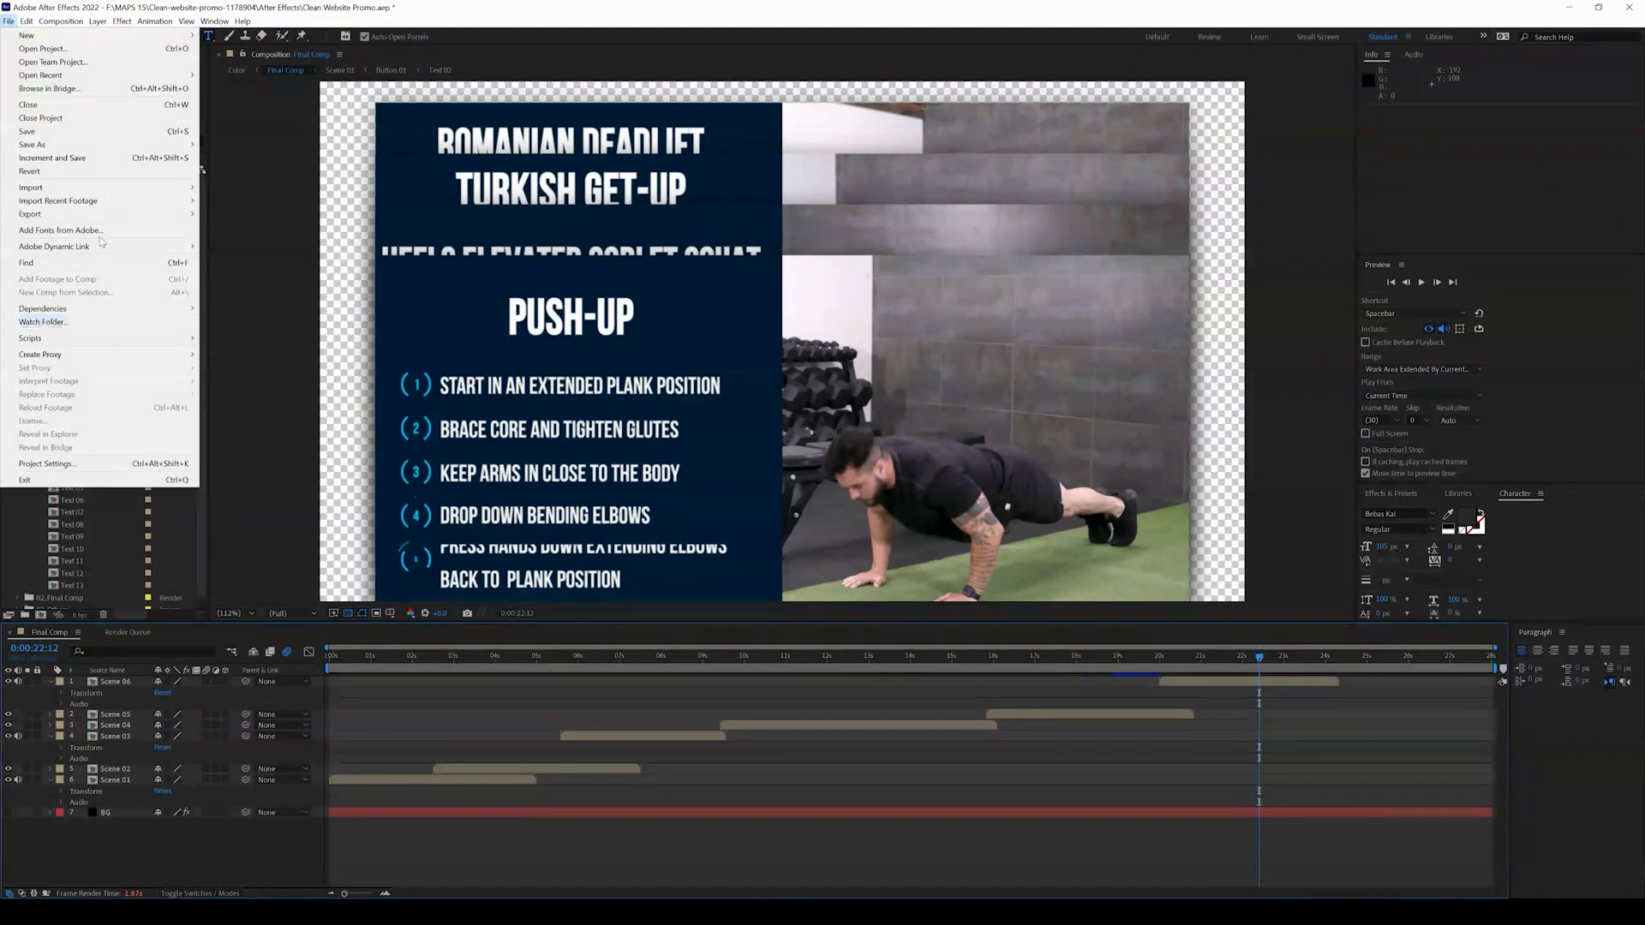
{"action": "mouse_move", "coordinate": [115, 214]}
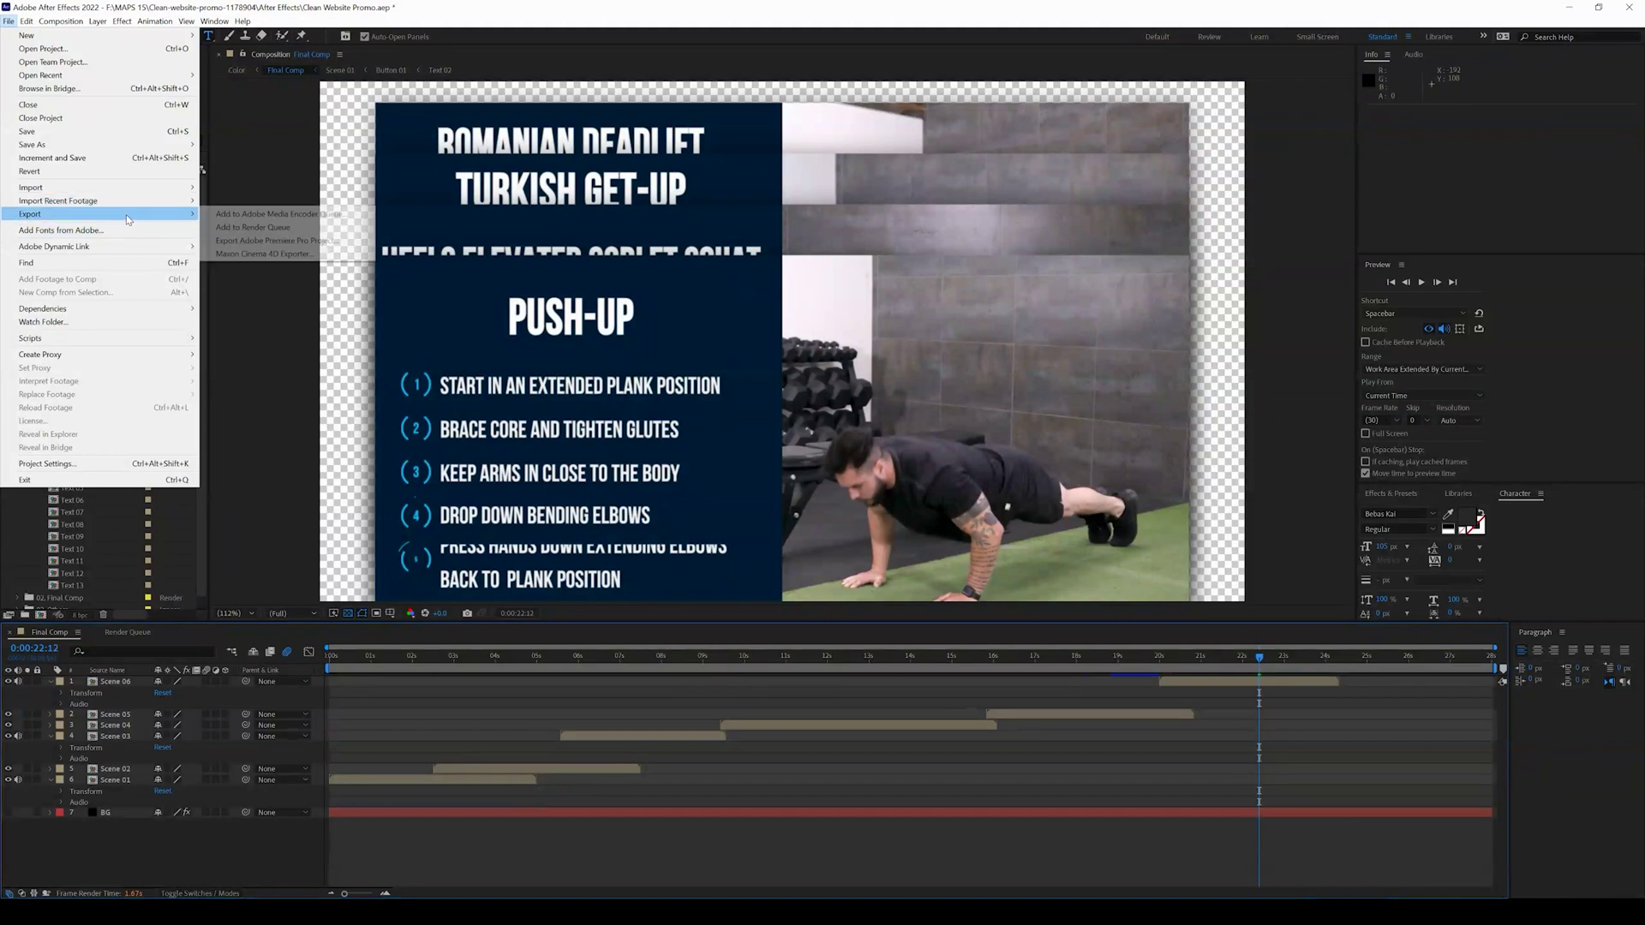
{"action": "left_click", "coordinate": [260, 228]}
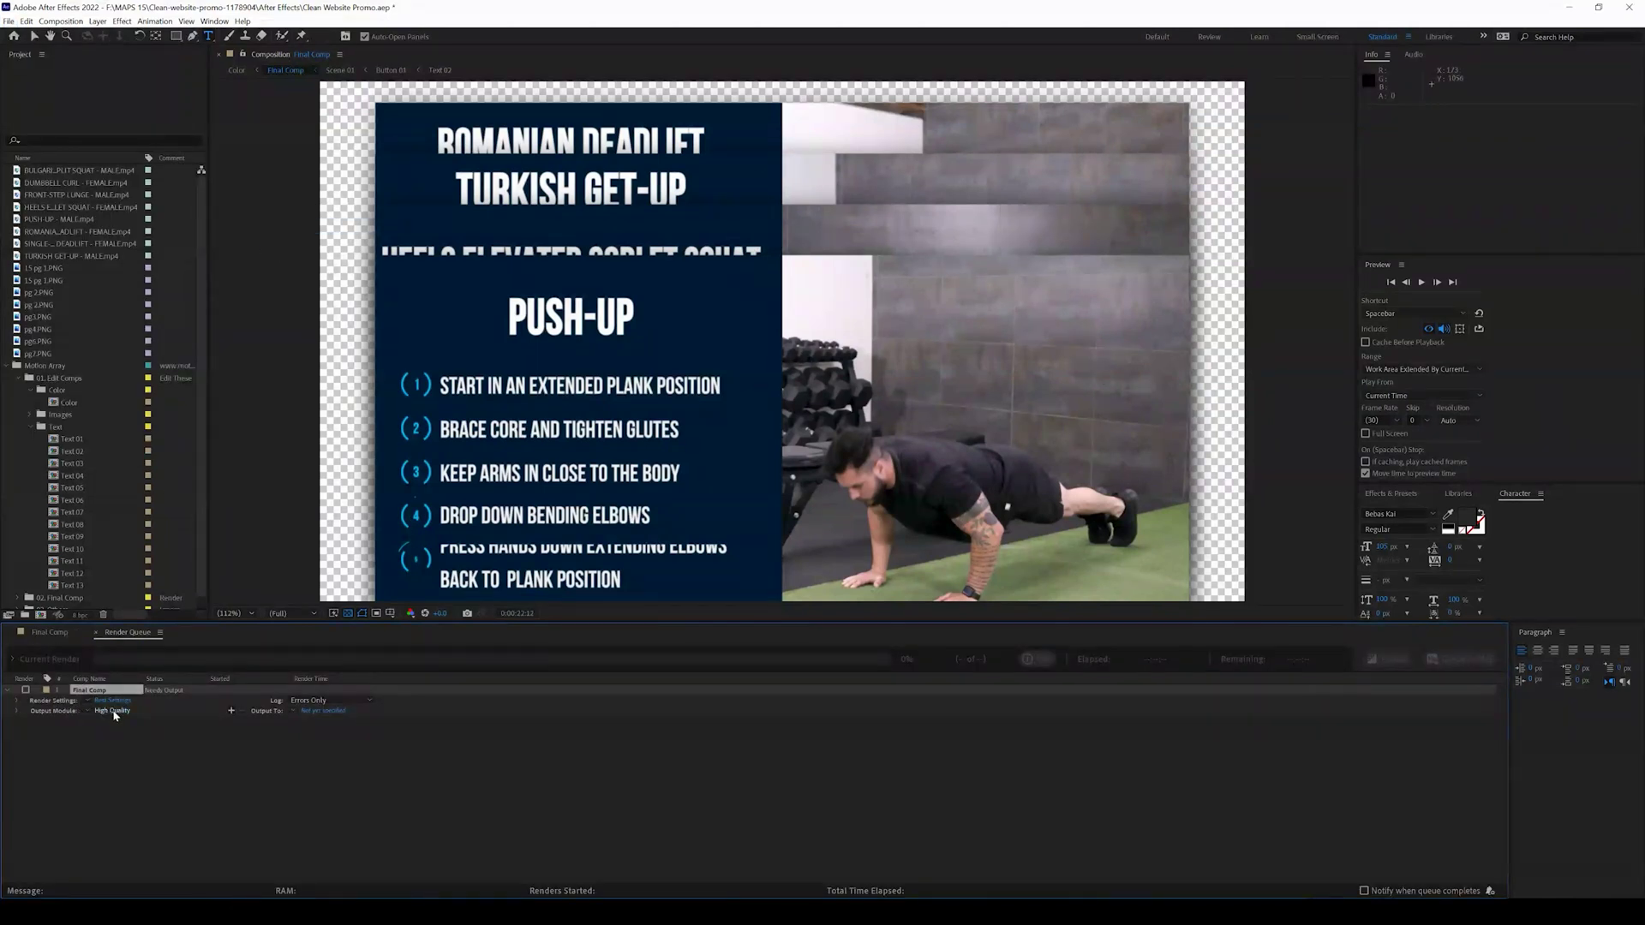
- Set the output module to PNG Sequence with RGB + Alpha channels
{"action": "left_click", "coordinate": [114, 712]}
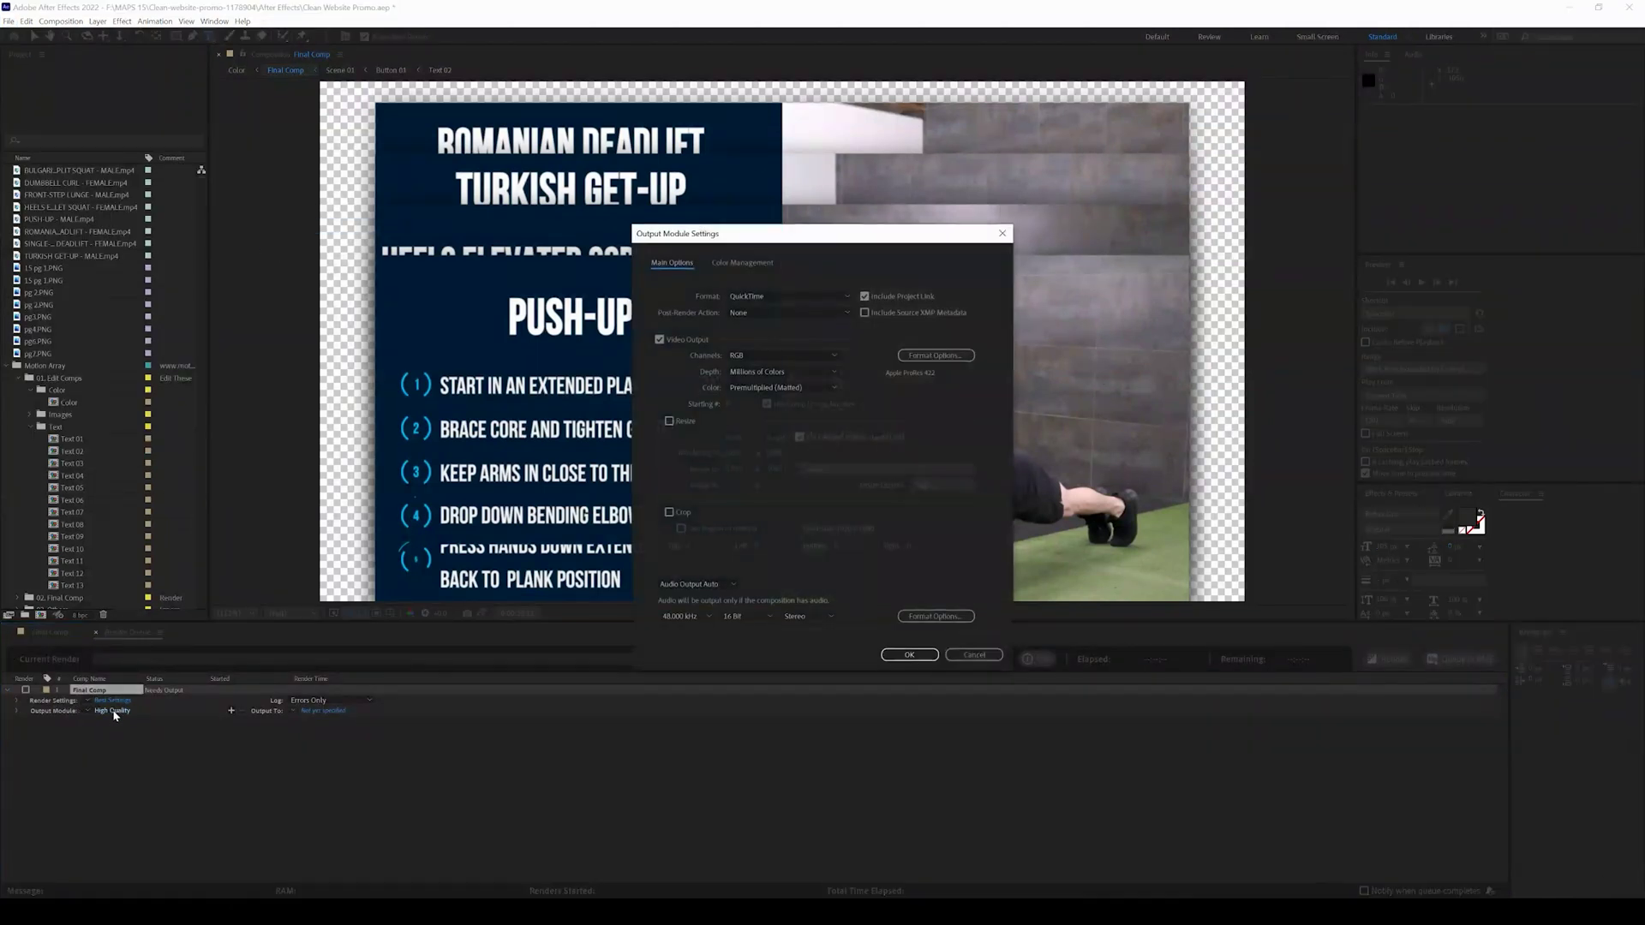
{"action": "left_click", "coordinate": [770, 294]}
{"action": "left_click", "coordinate": [766, 409]}
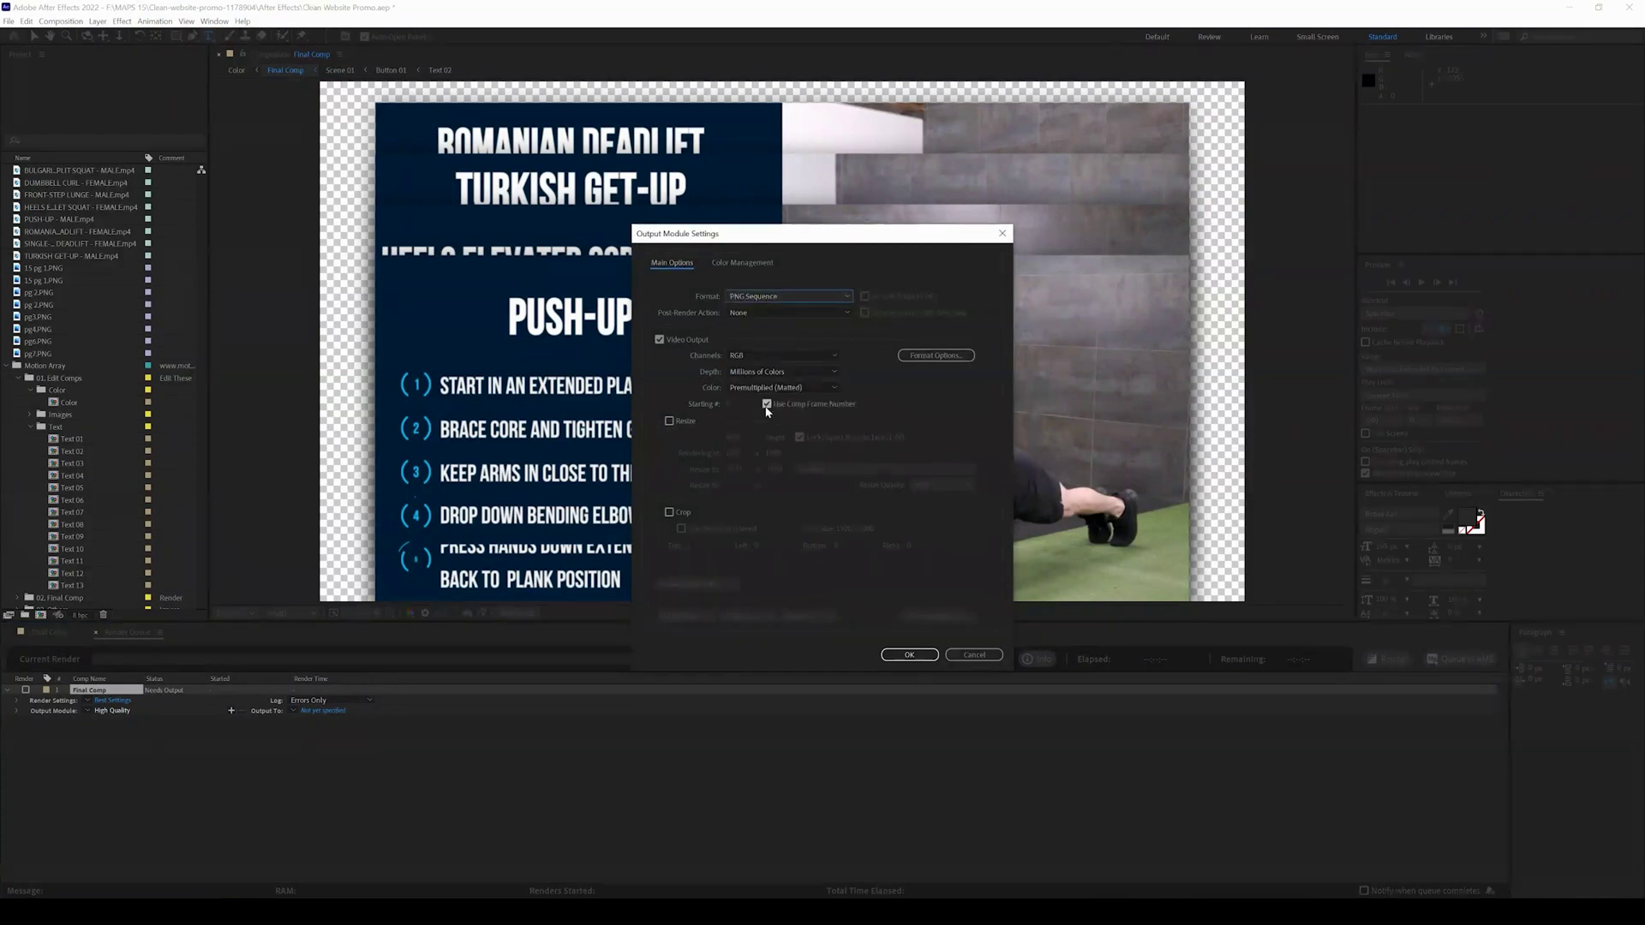
{"action": "left_click", "coordinate": [760, 354]}
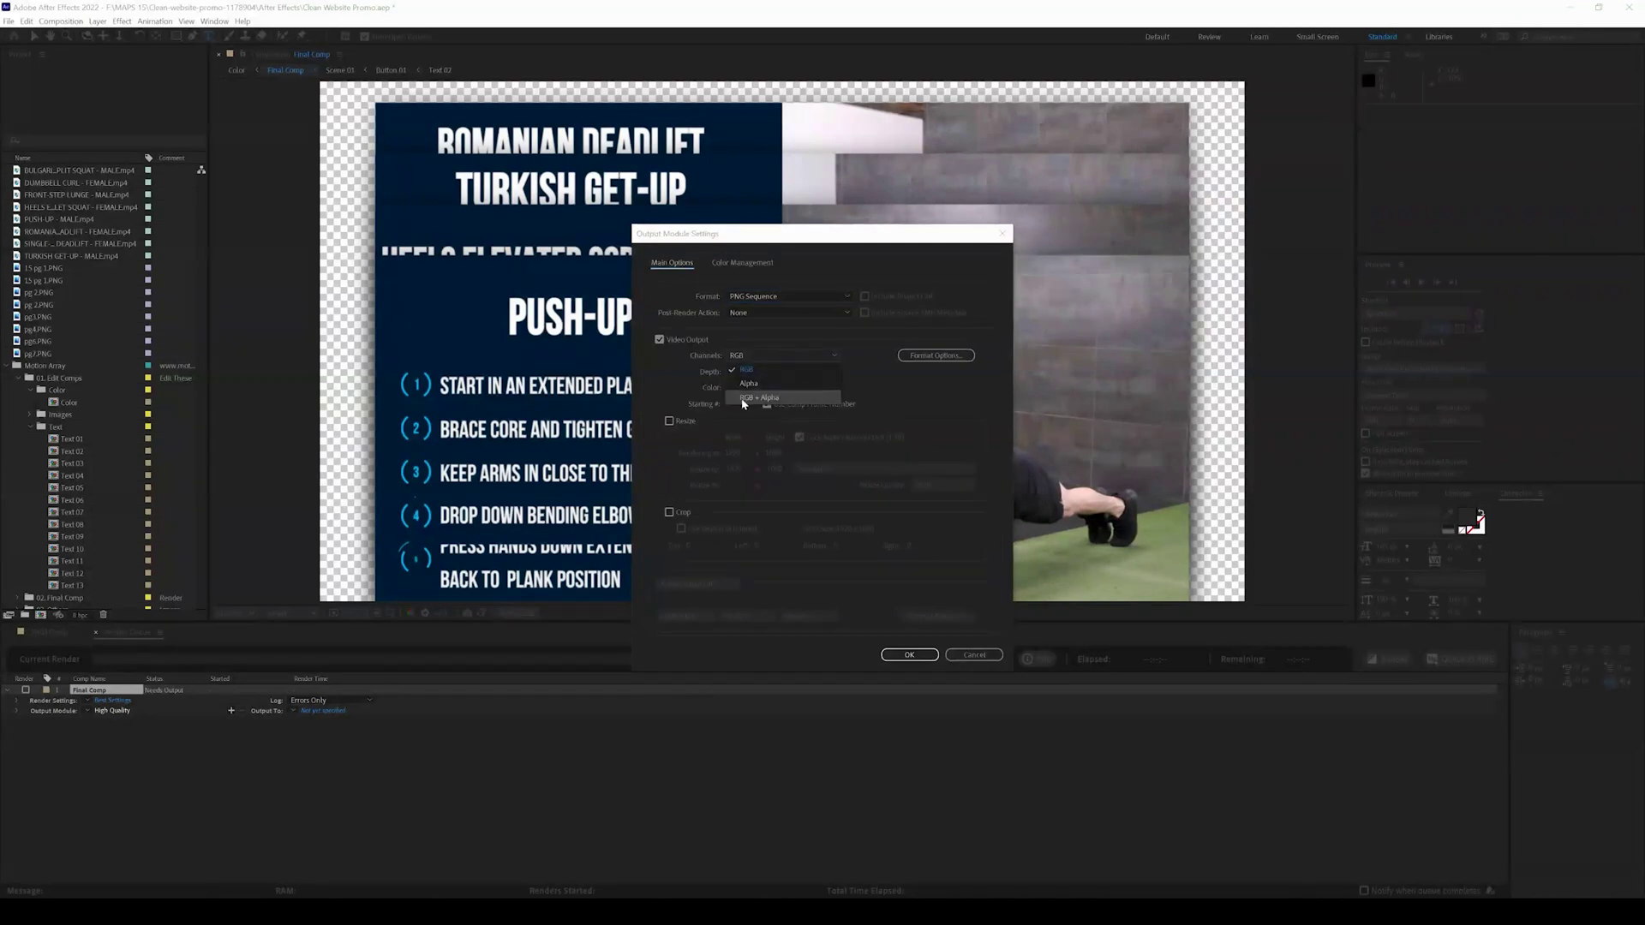
{"action": "left_click", "coordinate": [813, 393]}
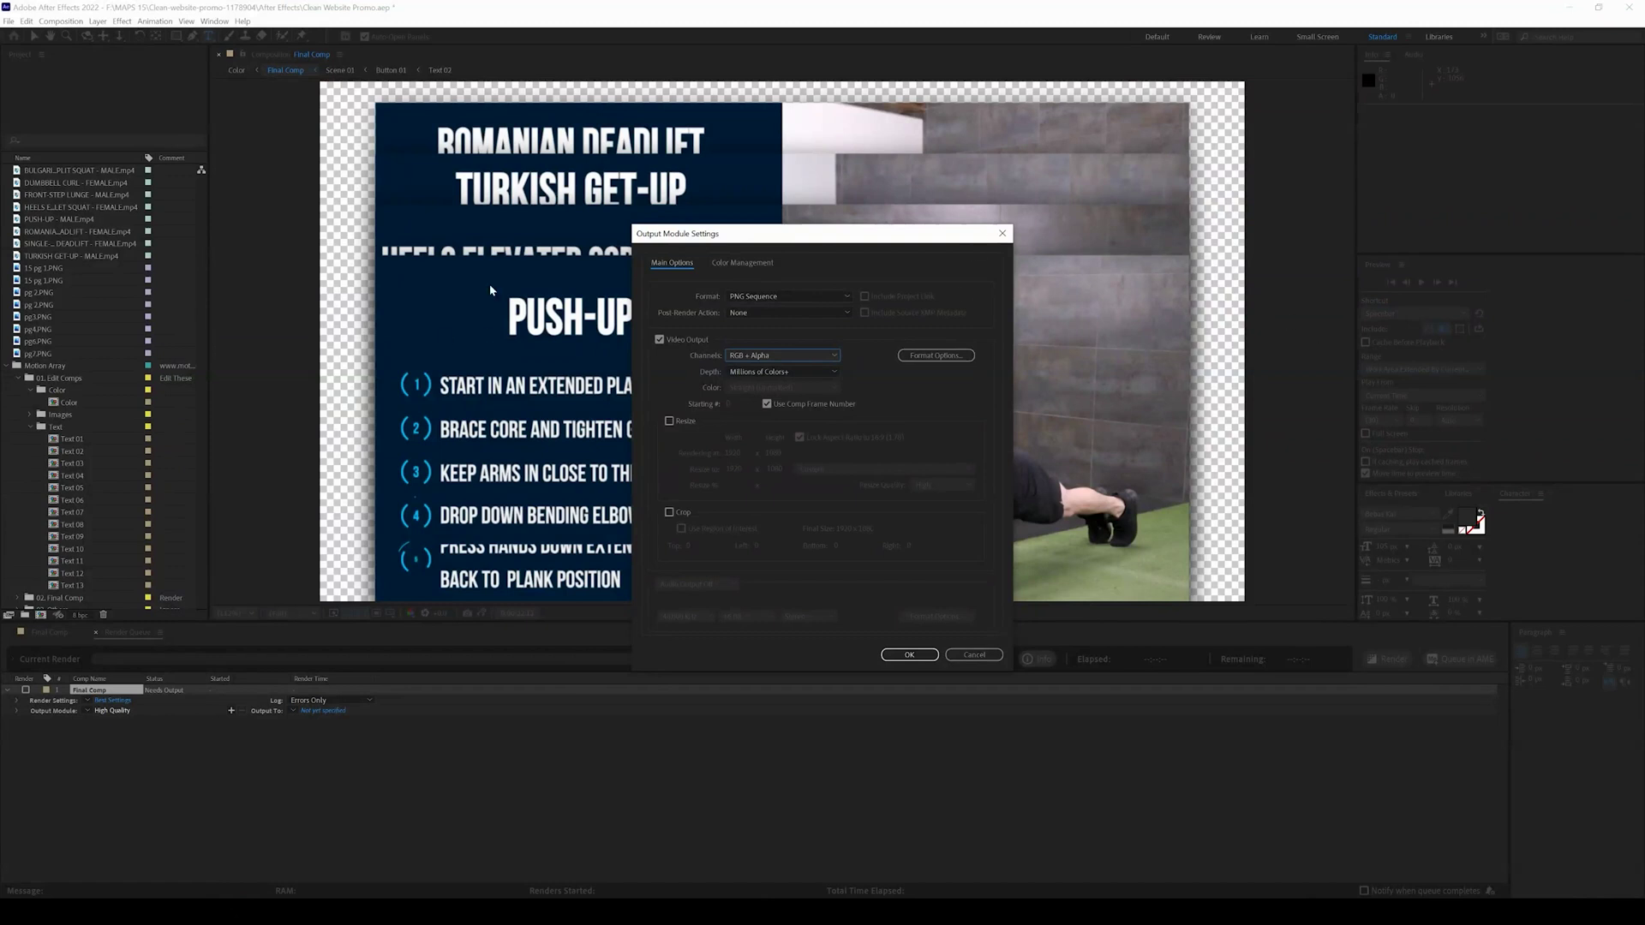
{"action": "left_click", "coordinate": [907, 655]}
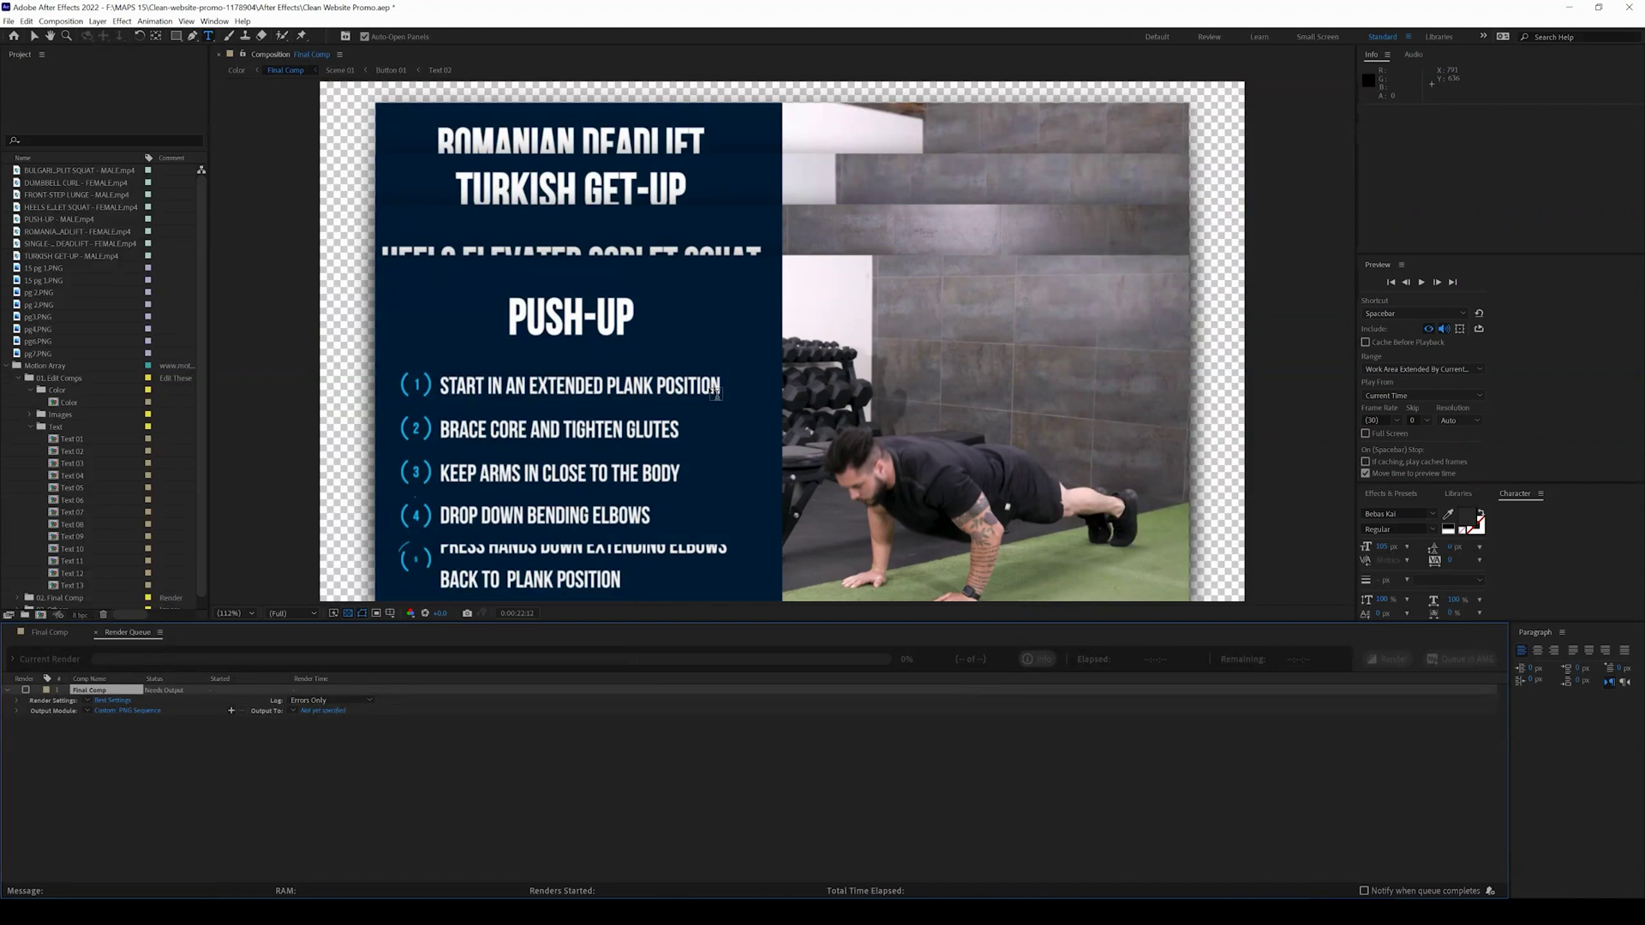
- Output the frames to Final Comp\Final Comp_[#####].png and start the render
{"action": "left_click", "coordinate": [322, 712]}
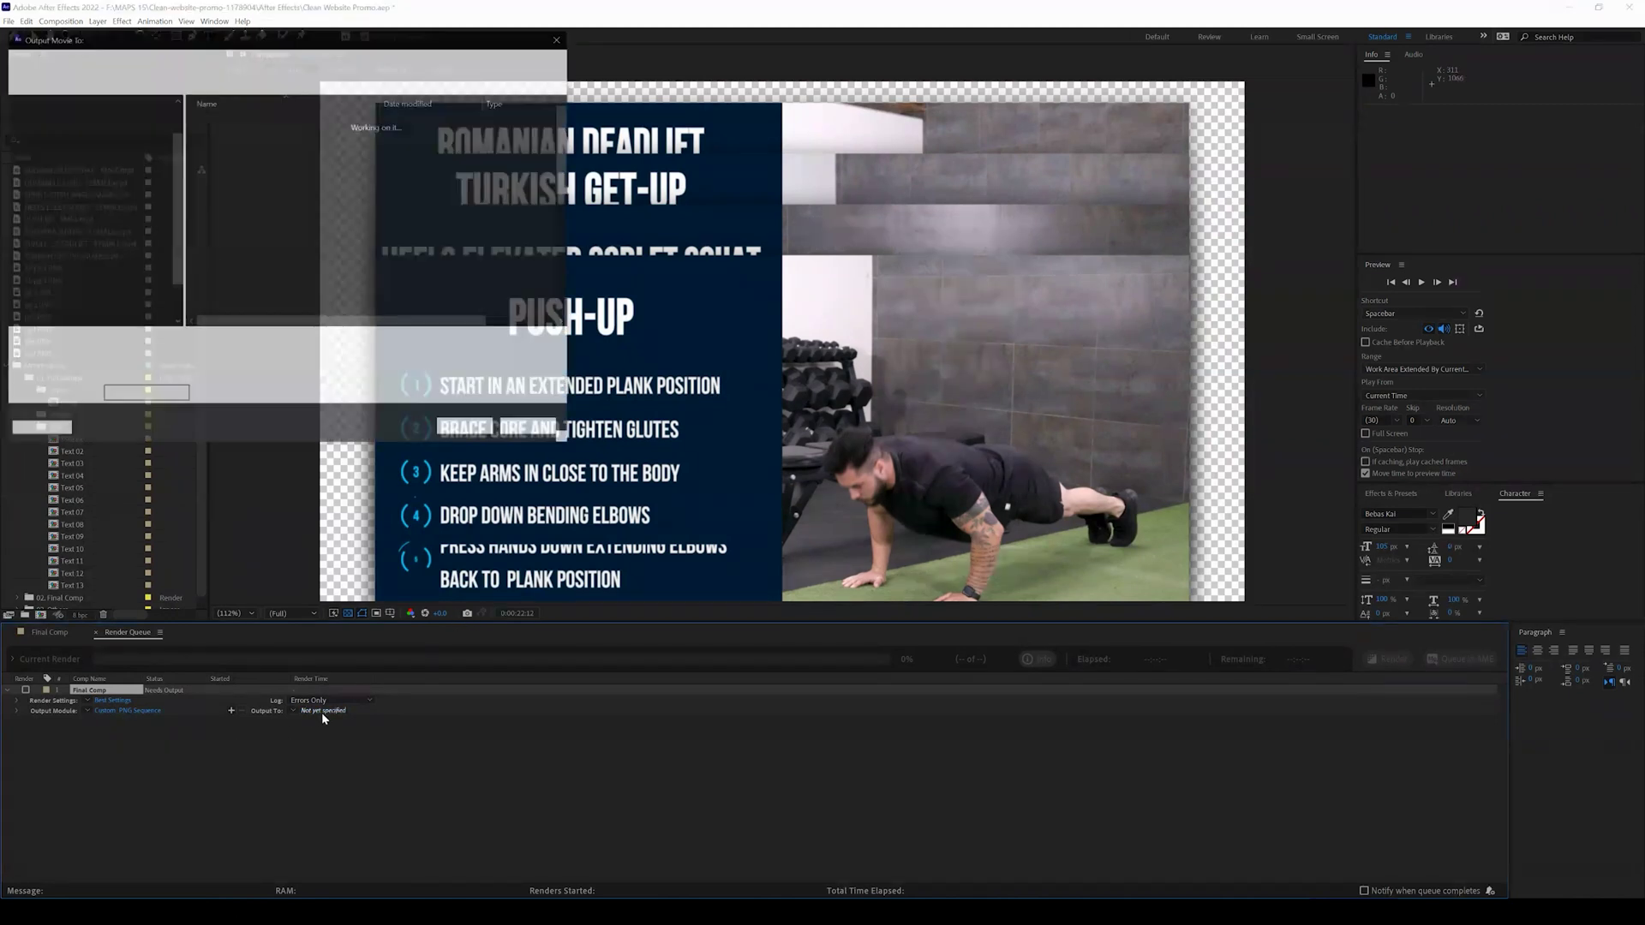
{"action": "scroll", "coordinate": [261, 272], "scroll_direction": "down", "scroll_amount": 1}
{"action": "scroll", "coordinate": [261, 272], "scroll_direction": "down", "scroll_amount": 6}
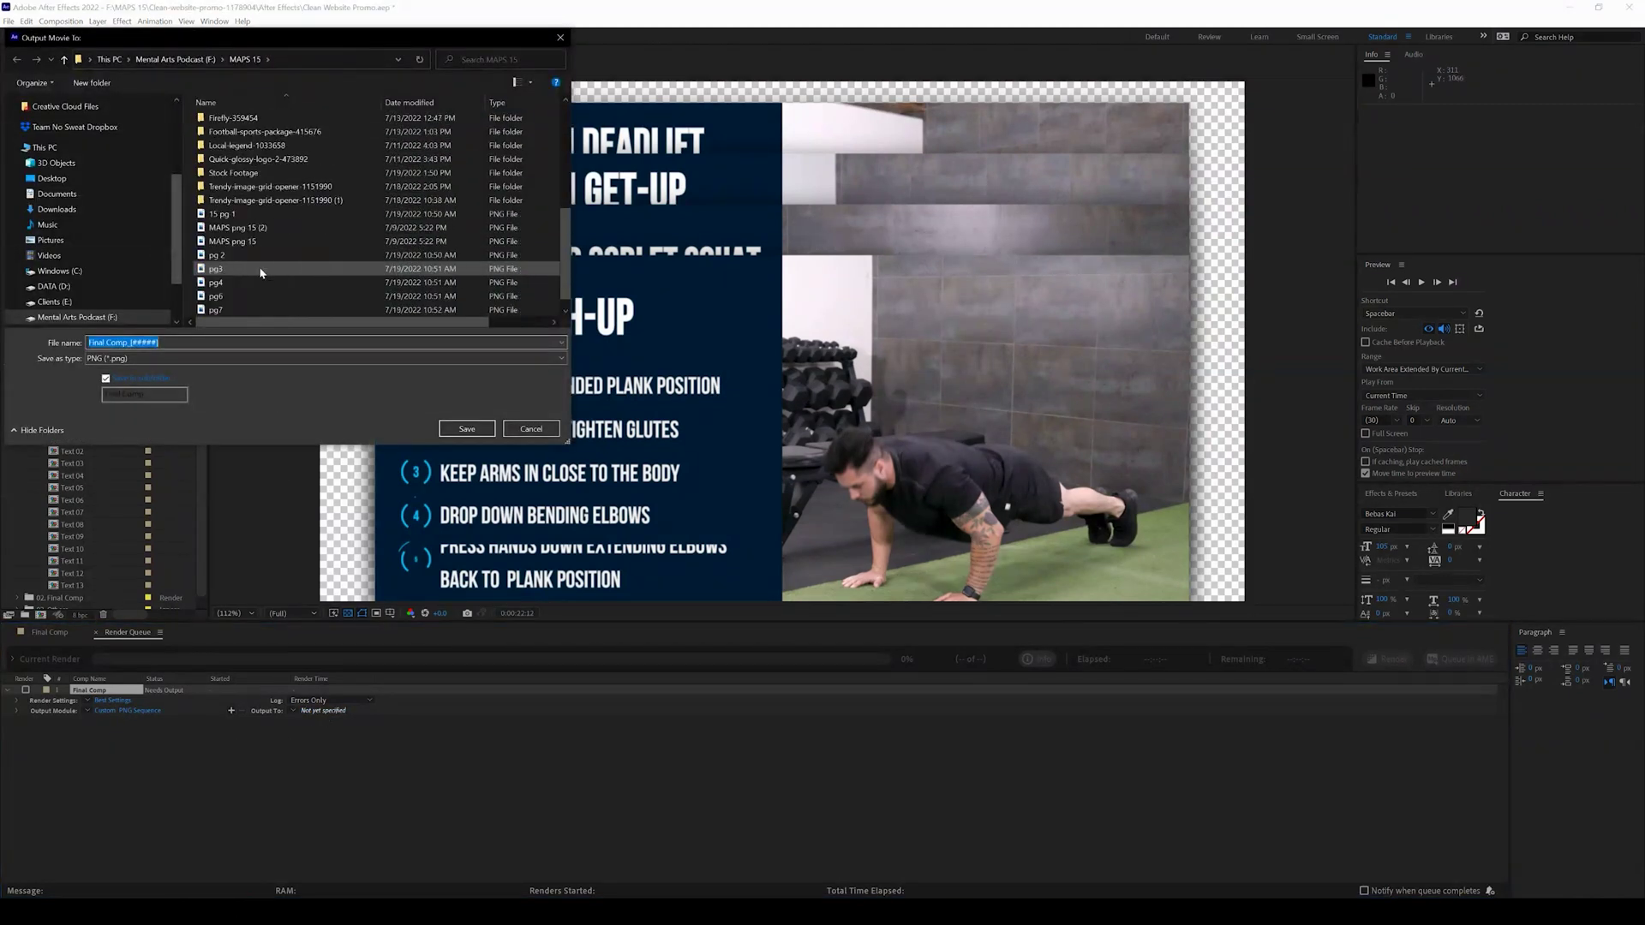
{"action": "scroll", "coordinate": [262, 273], "scroll_direction": "up", "scroll_amount": 6}
{"action": "scroll", "coordinate": [282, 279], "scroll_direction": "down", "scroll_amount": 1}
{"action": "scroll", "coordinate": [309, 283], "scroll_direction": "up", "scroll_amount": 2}
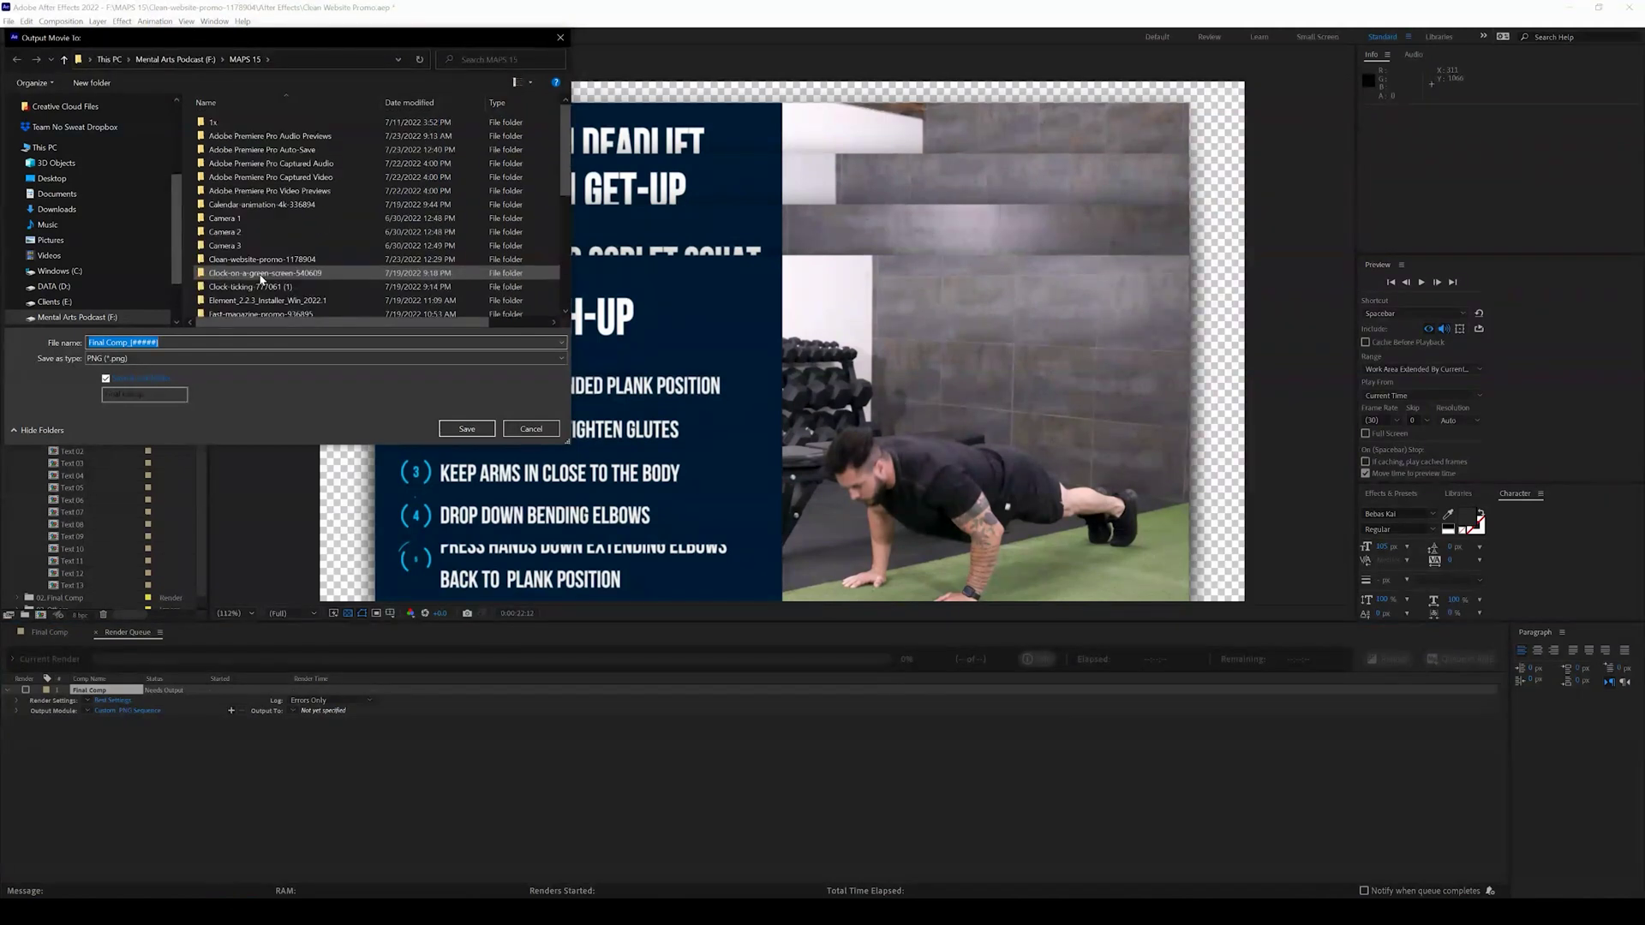
{"action": "scroll", "coordinate": [330, 287], "scroll_direction": "down", "scroll_amount": 7}
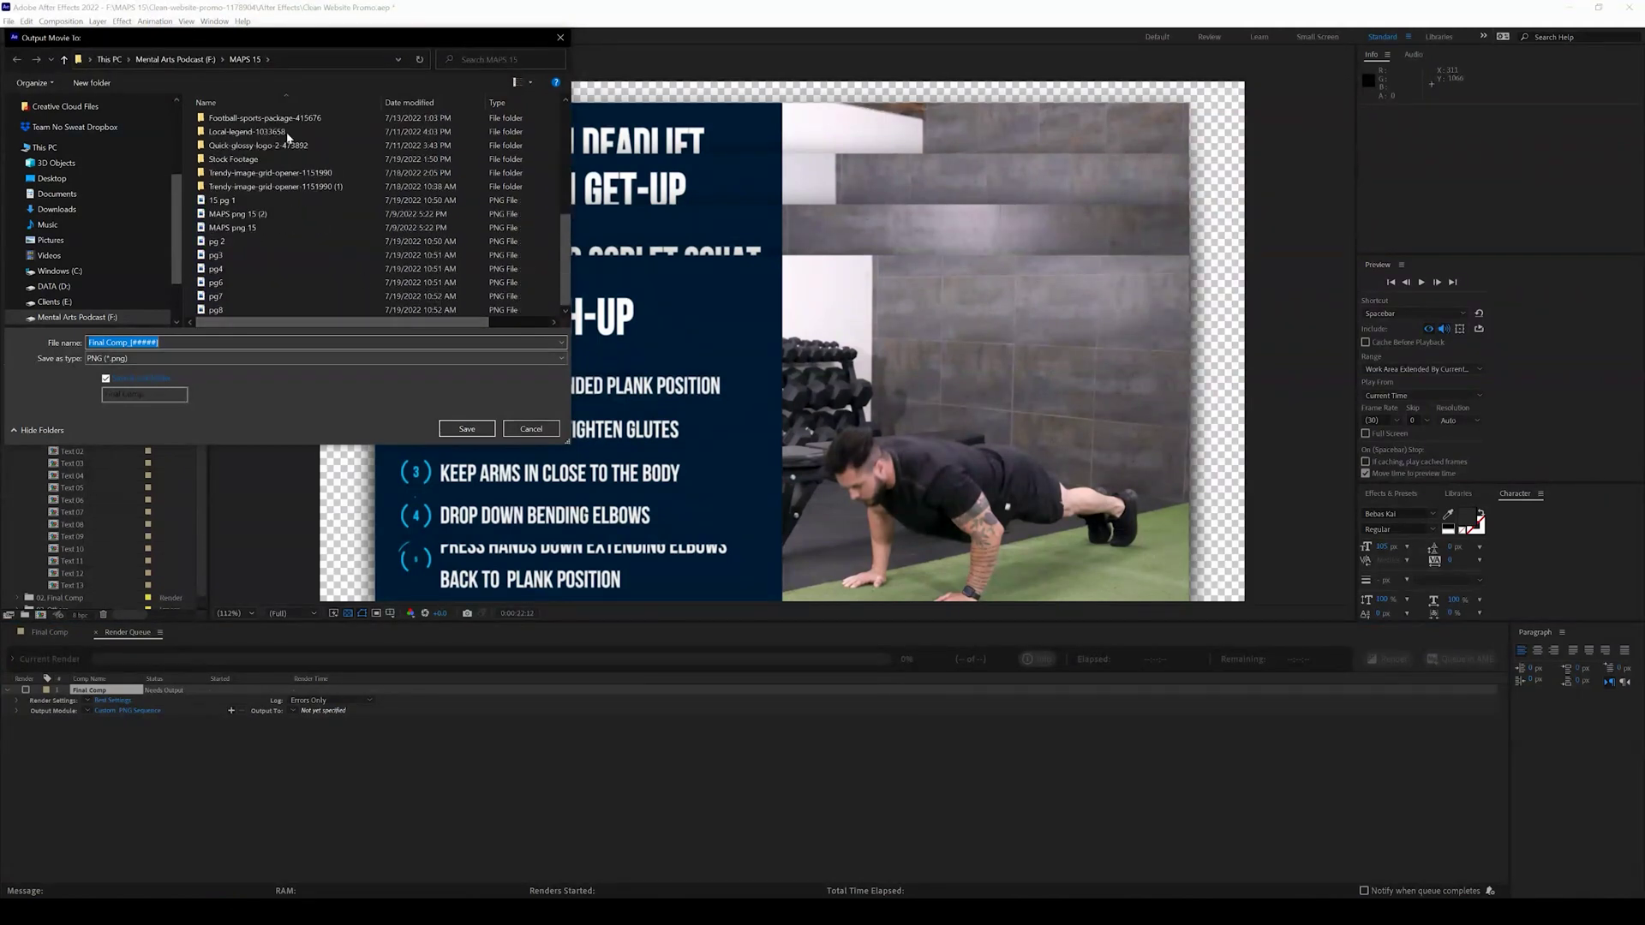
{"action": "left_click", "coordinate": [467, 429]}
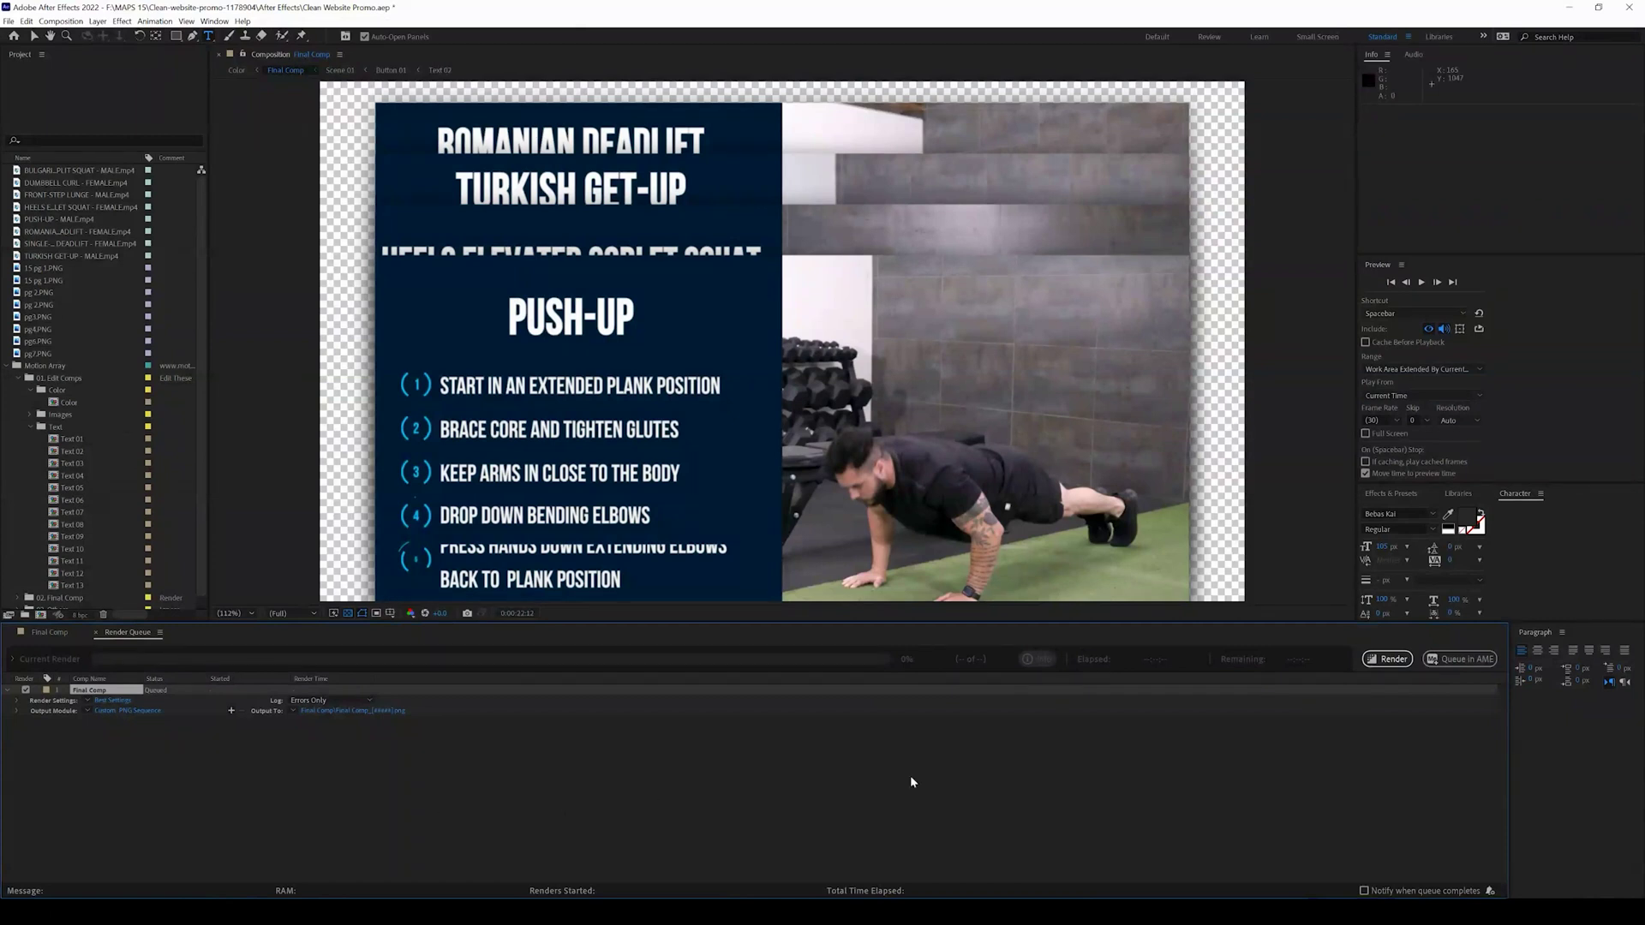
{"action": "left_click", "coordinate": [1392, 659]}
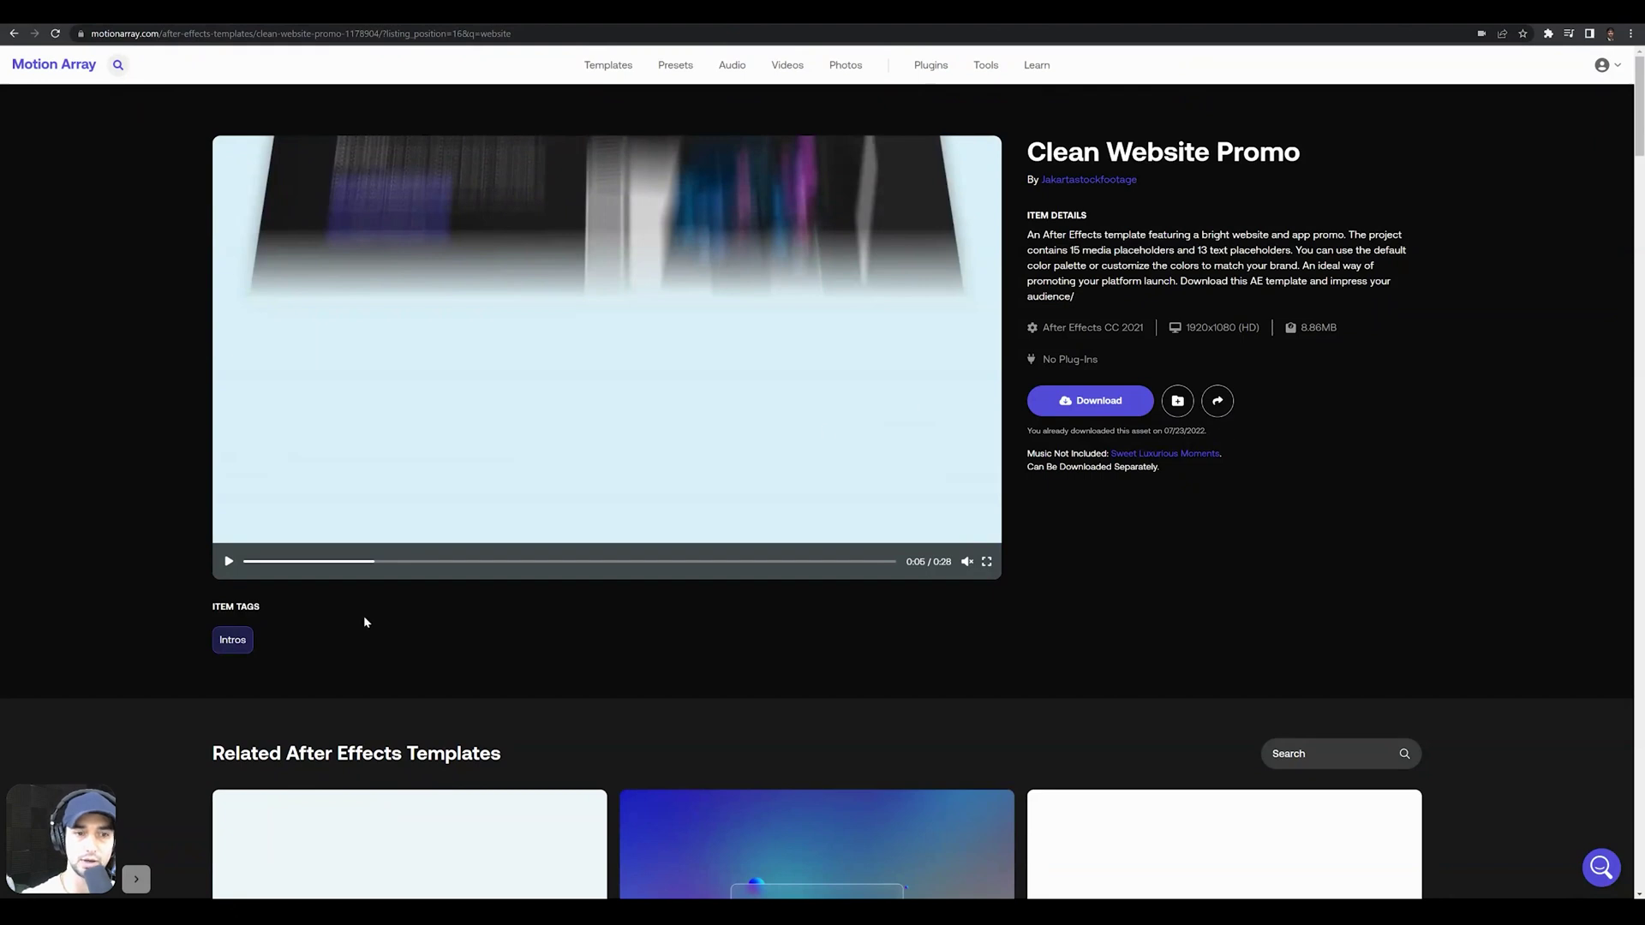
- Rewind the Clean Website Promo preview video to 0:00 of 0:28
{"action": "left_click", "coordinate": [251, 564]}
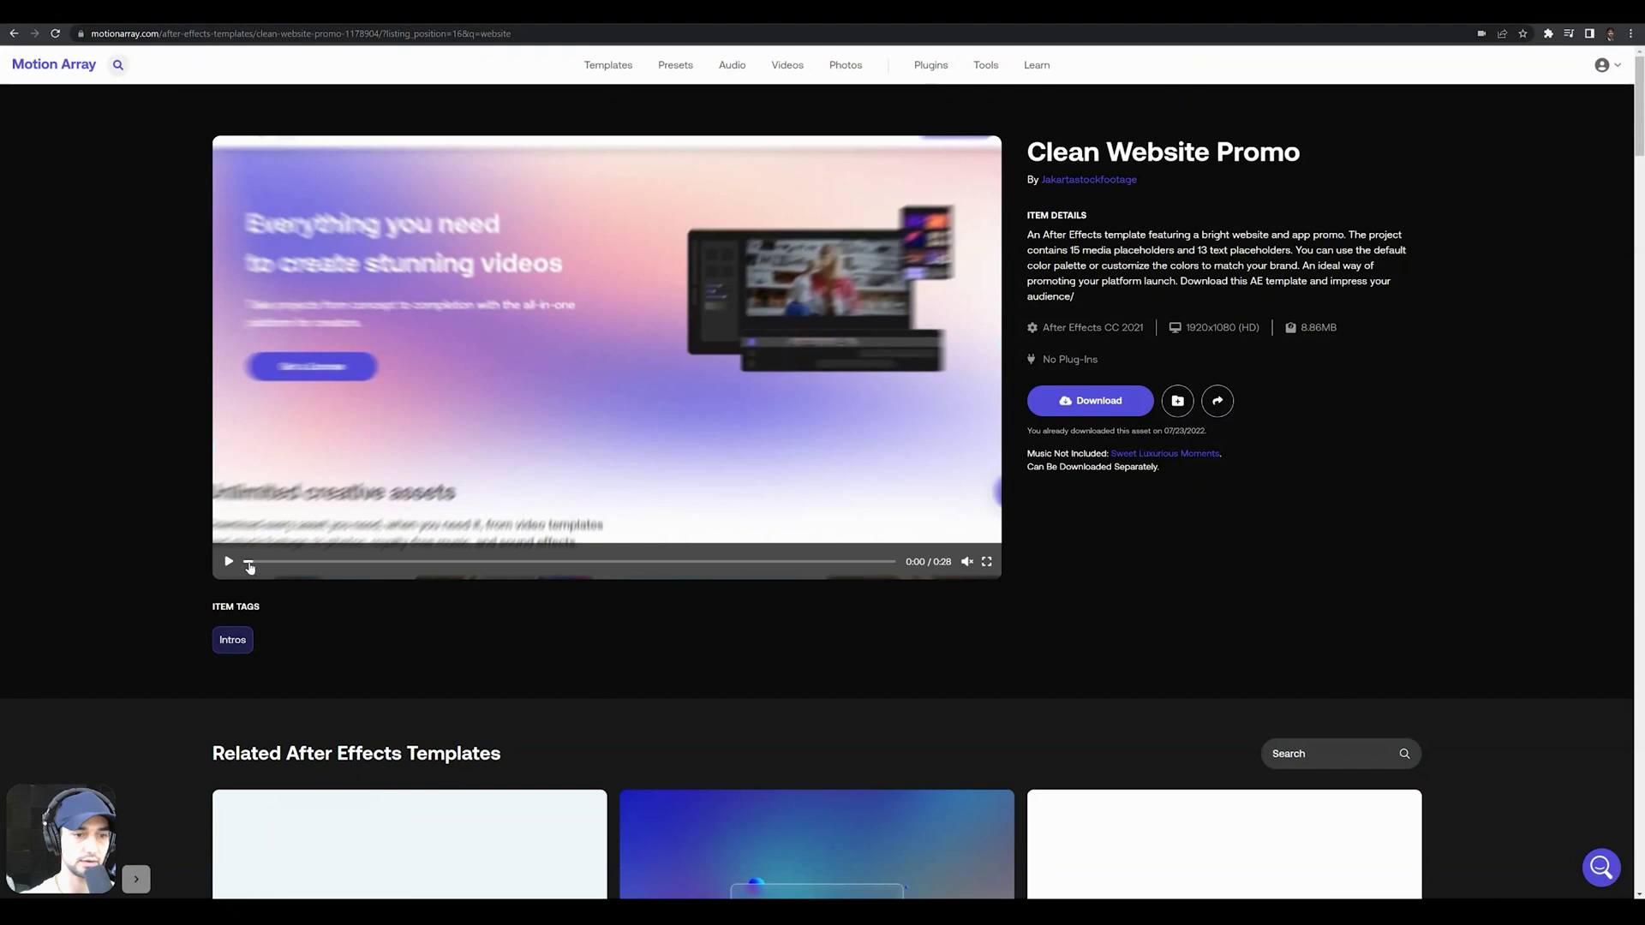
{"action": "left_click", "coordinate": [245, 564]}
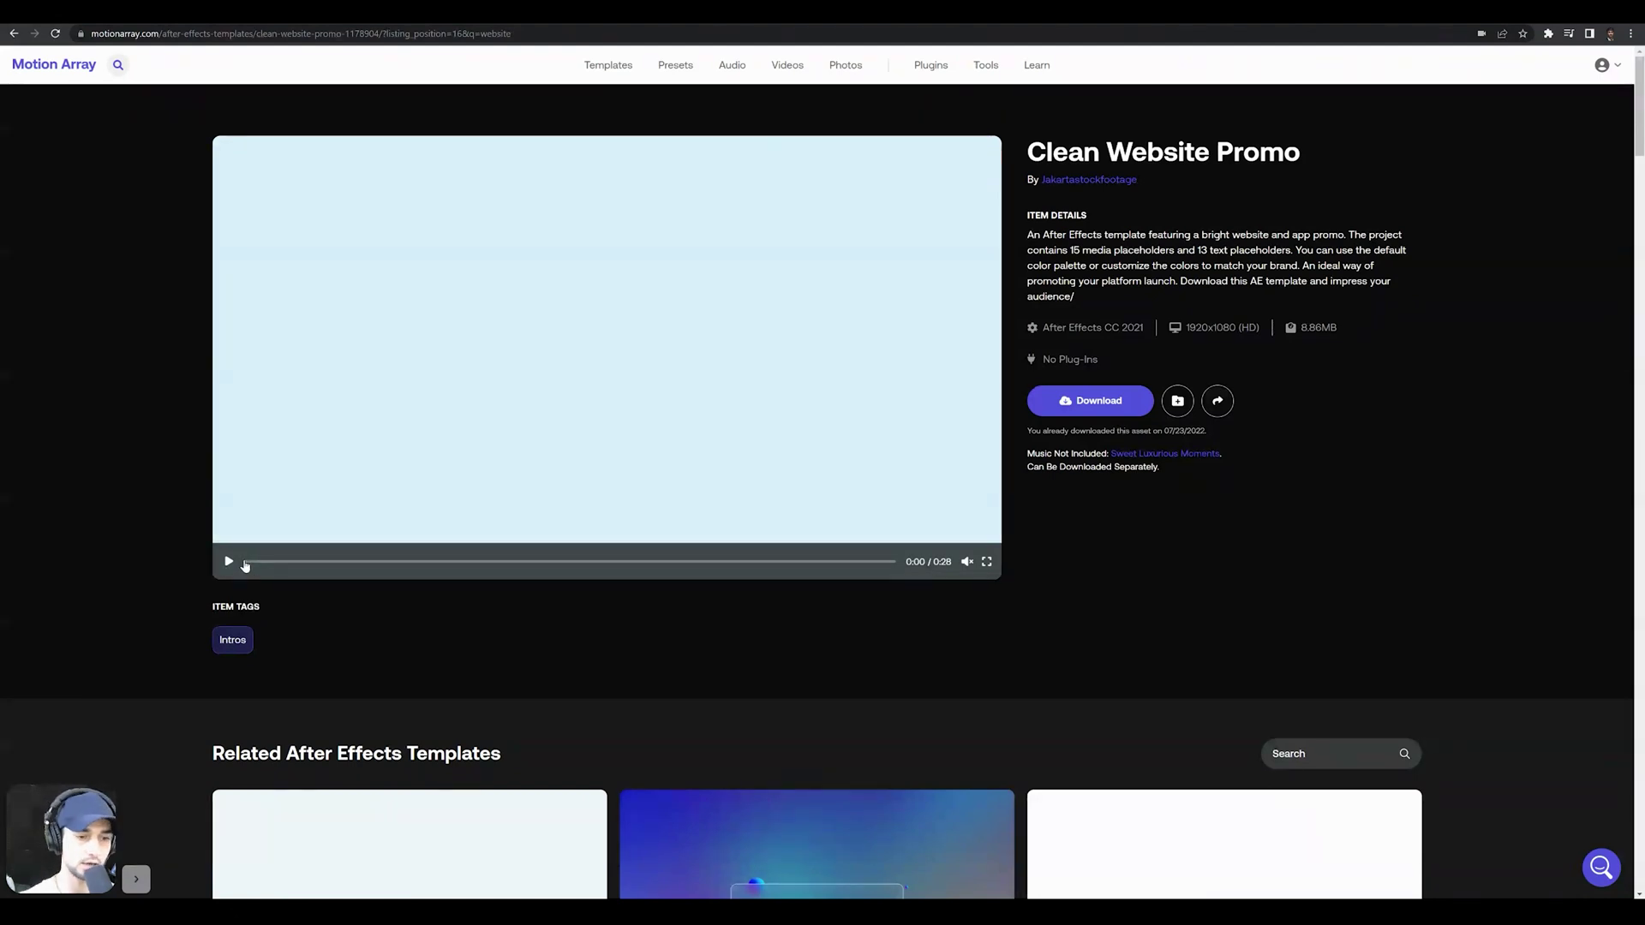